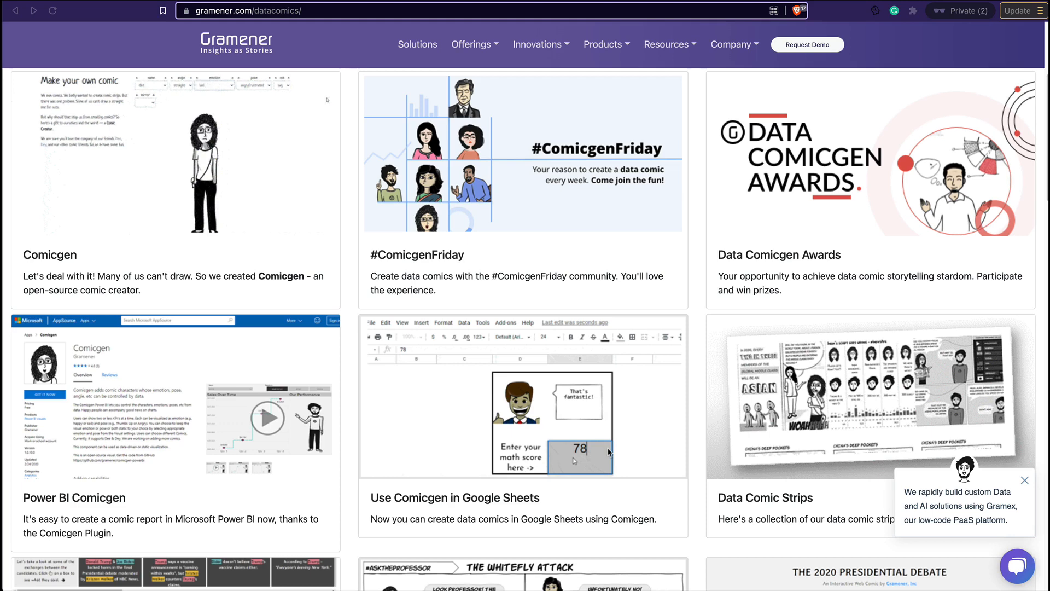
- Open the Comicgen comic creator from Gramener's Data Comics page and look over its character options
{"action": "scroll", "coordinate": [609, 357], "scroll_direction": "up", "scroll_amount": 4}
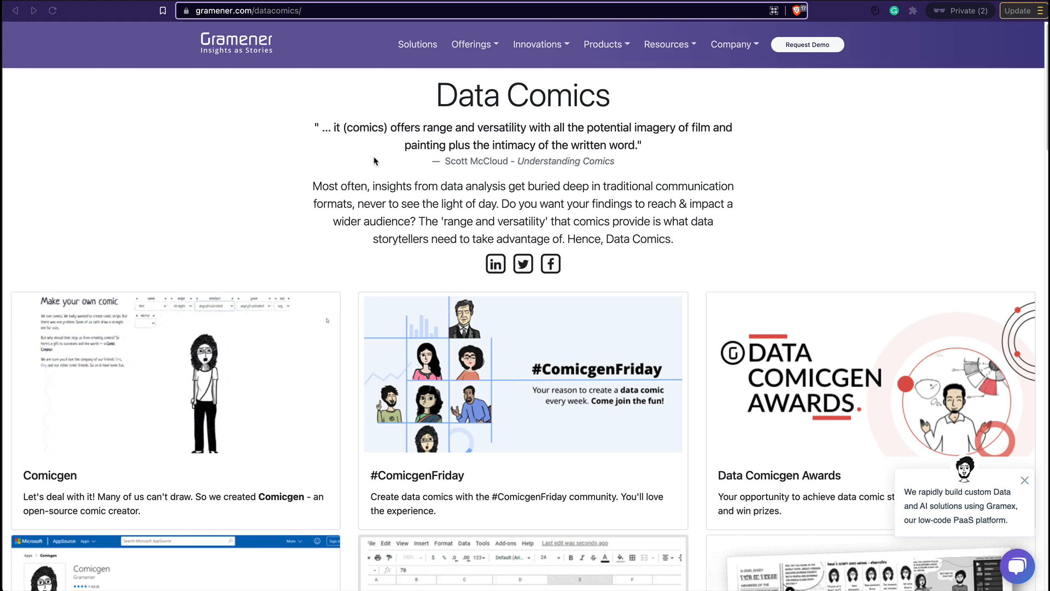
{"action": "left_click", "coordinate": [170, 369]}
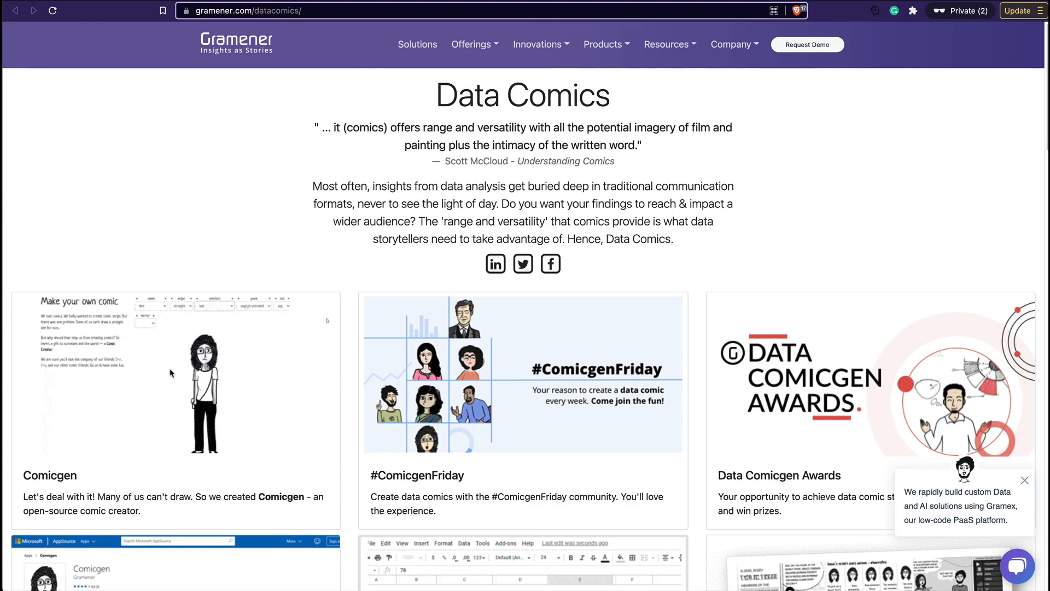
{"action": "scroll", "coordinate": [170, 372], "scroll_direction": "down", "scroll_amount": 2}
{"action": "left_click", "coordinate": [48, 427]}
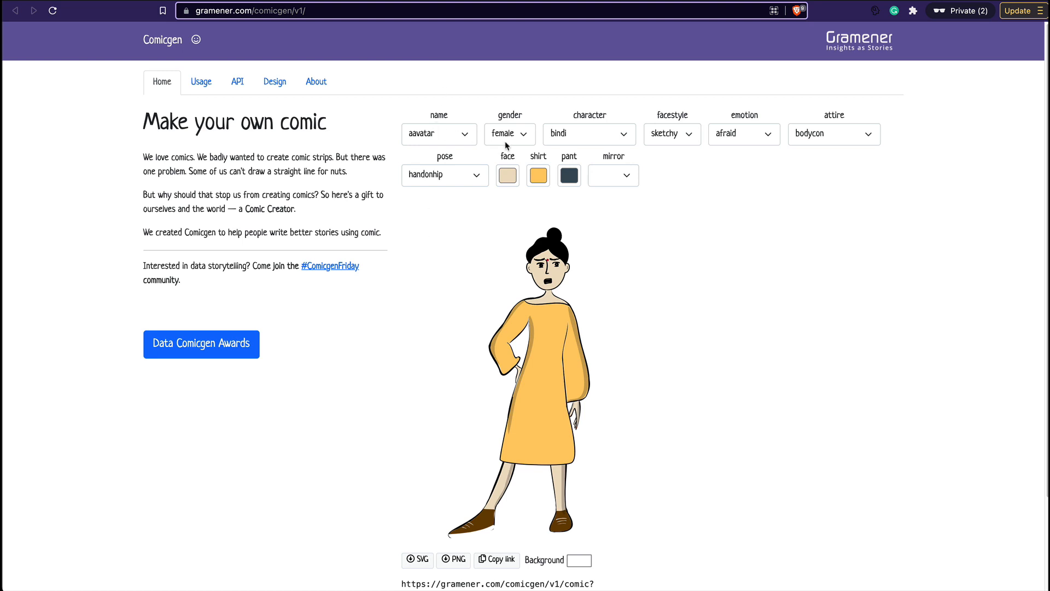
{"action": "scroll", "coordinate": [690, 281], "scroll_direction": "down", "scroll_amount": 2}
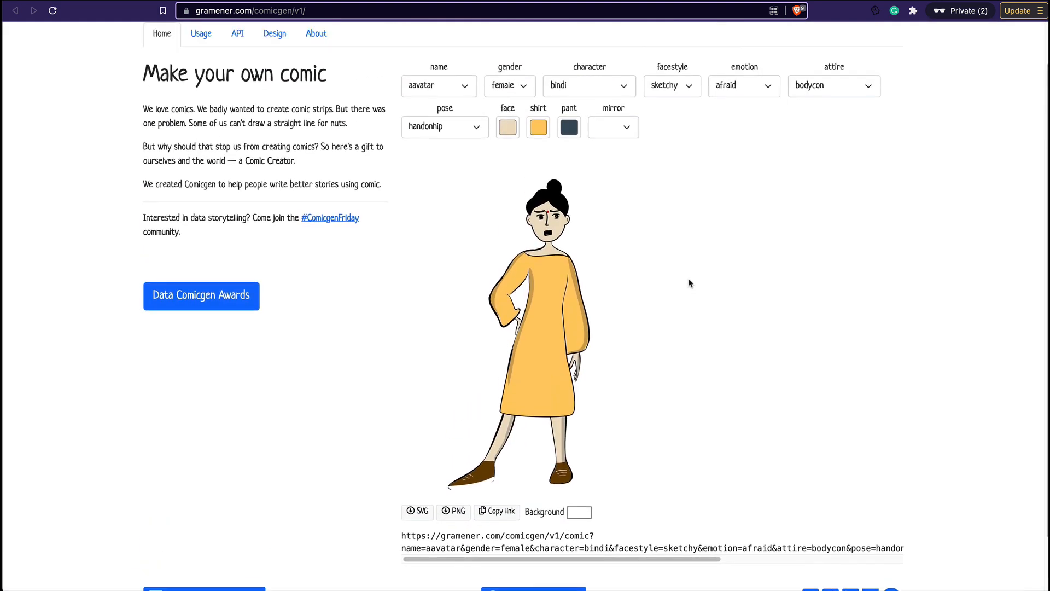
{"action": "scroll", "coordinate": [689, 281], "scroll_direction": "up", "scroll_amount": 2}
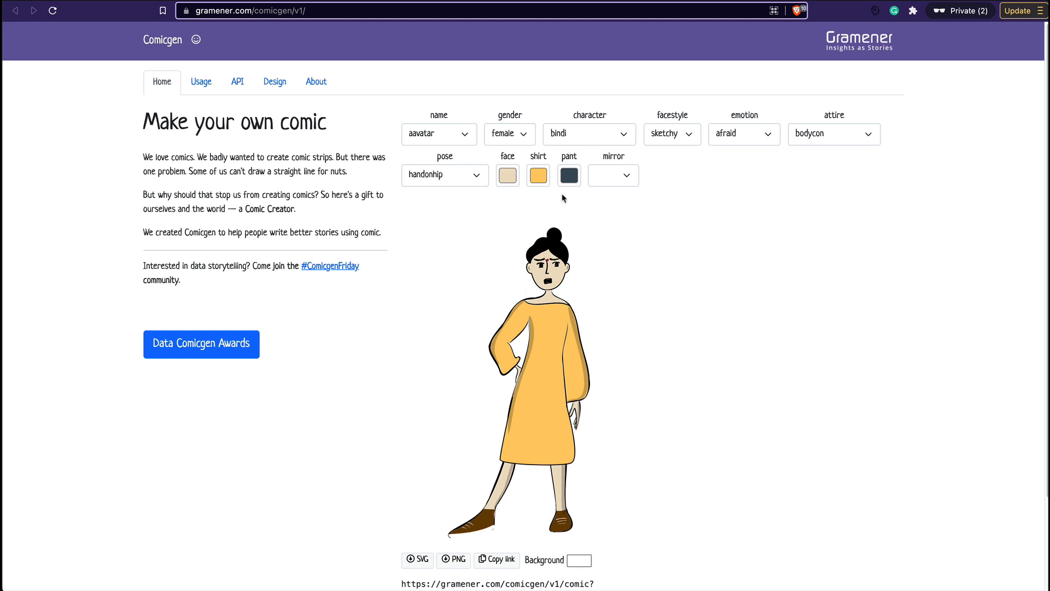
- Change the aavatar's character to blondecurly and switch the comic's name option to deynuovo
{"action": "left_click", "coordinate": [588, 135]}
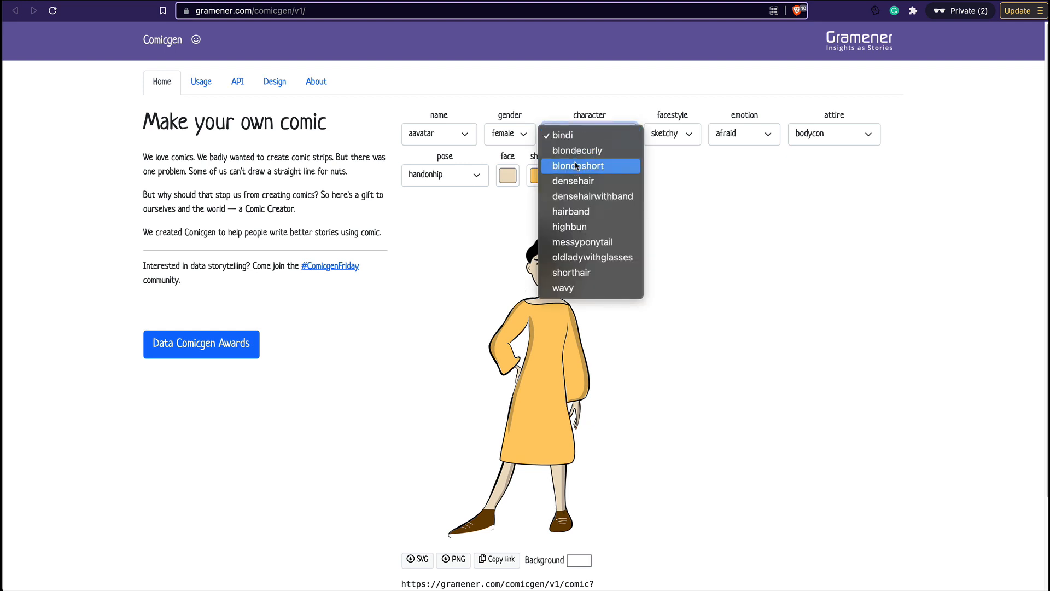
{"action": "left_click", "coordinate": [580, 151]}
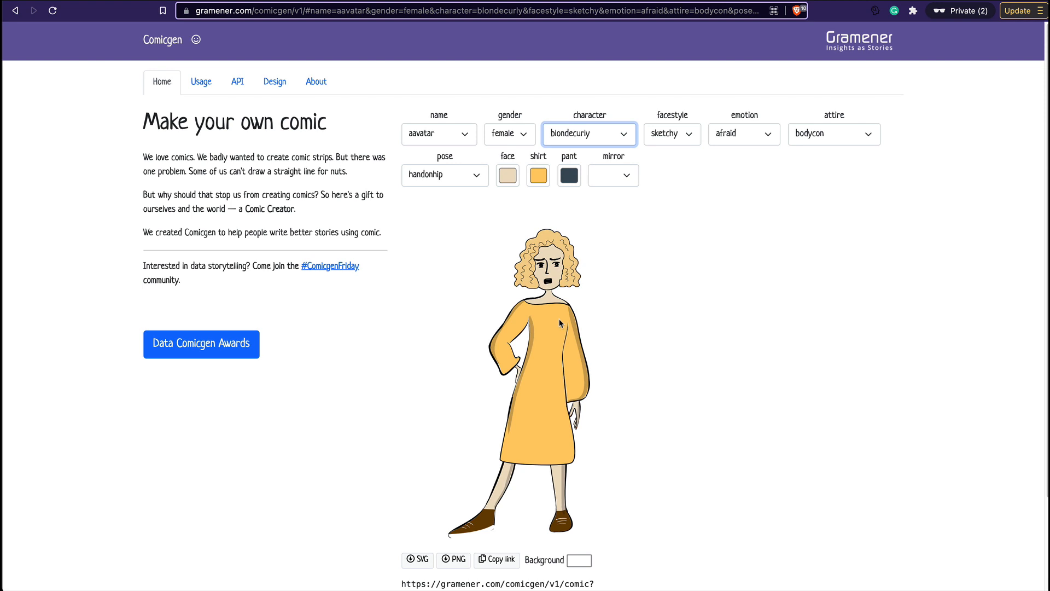
{"action": "left_click", "coordinate": [454, 134]}
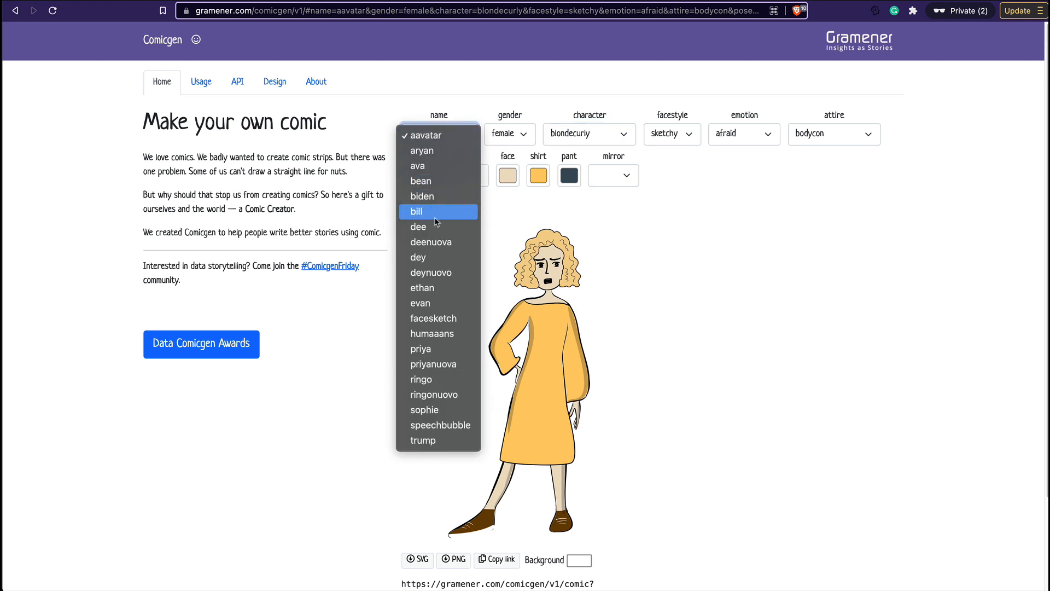
{"action": "left_click", "coordinate": [419, 276]}
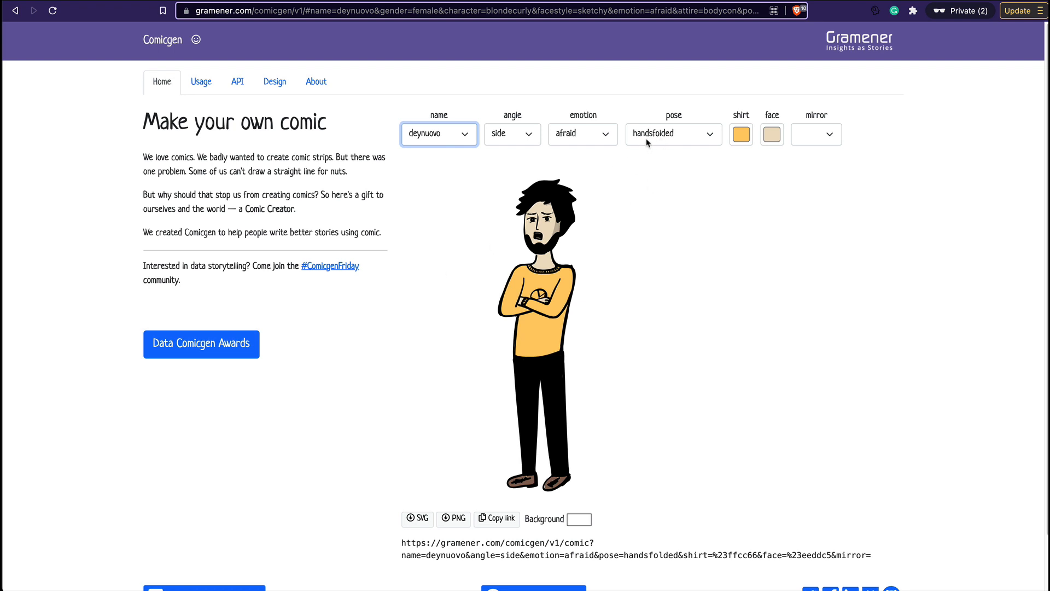
- Try the angry emotion on the deynuovo character and settle on curious
{"action": "left_click", "coordinate": [567, 143]}
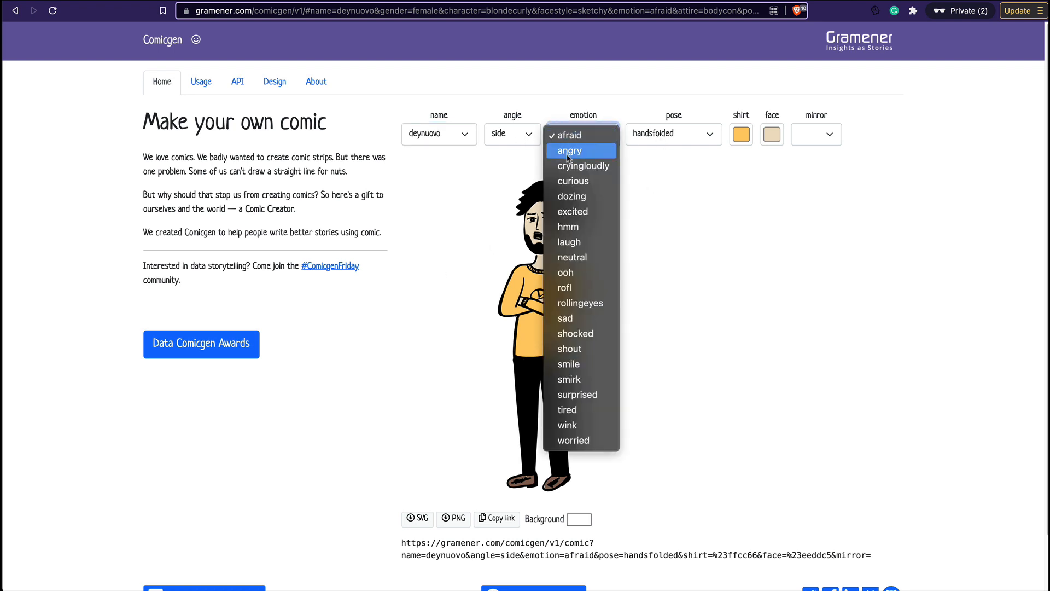
{"action": "left_click", "coordinate": [571, 148]}
{"action": "left_click", "coordinate": [574, 144]}
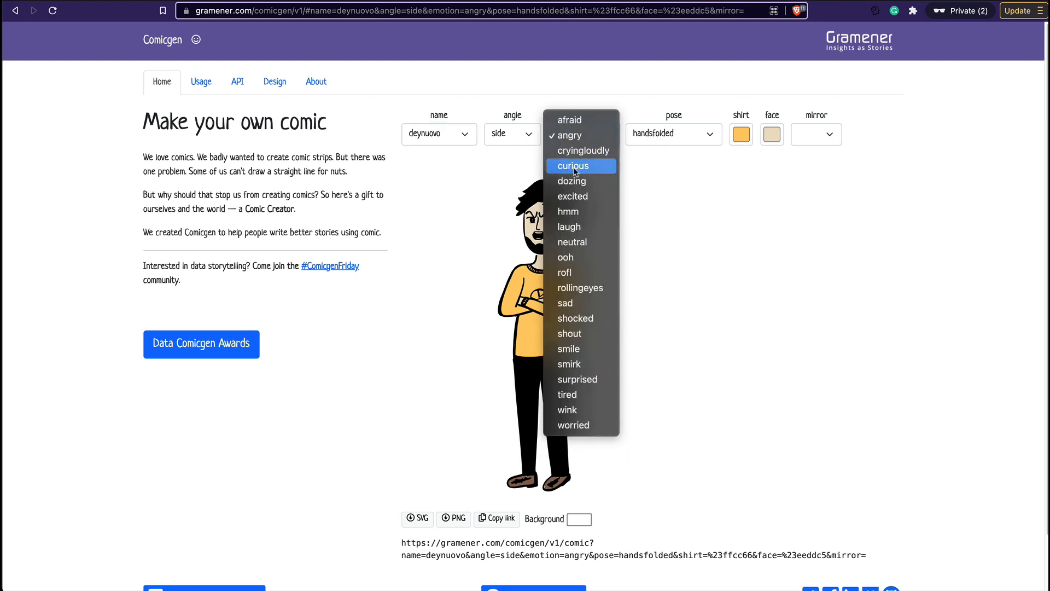
{"action": "left_click", "coordinate": [574, 167]}
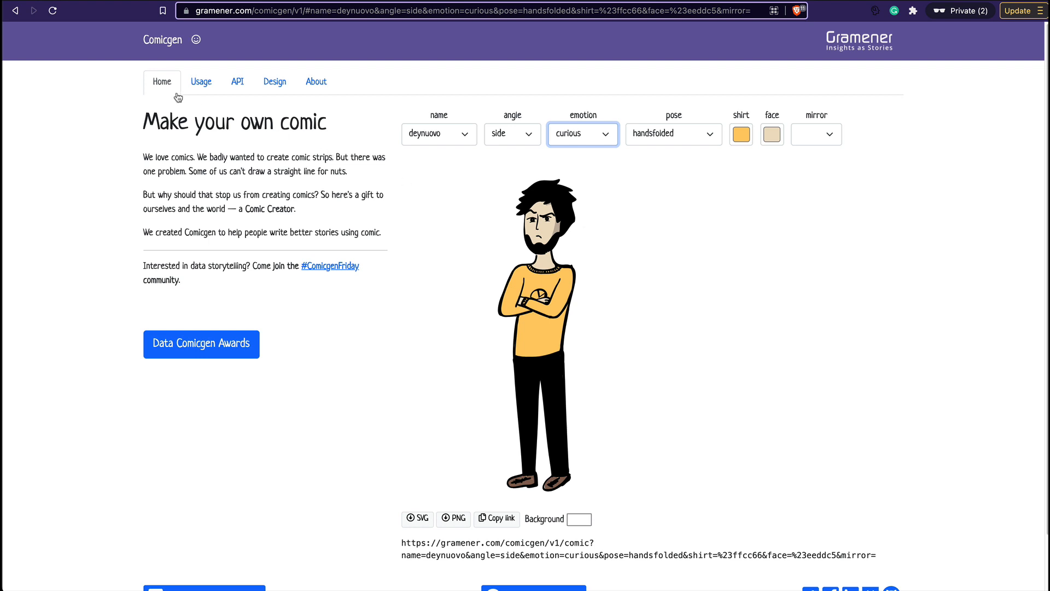
- Examine Comicgen's Usage page, including the install instructions, recommended comic fonts and Power BI plugin section
{"action": "left_click", "coordinate": [197, 82]}
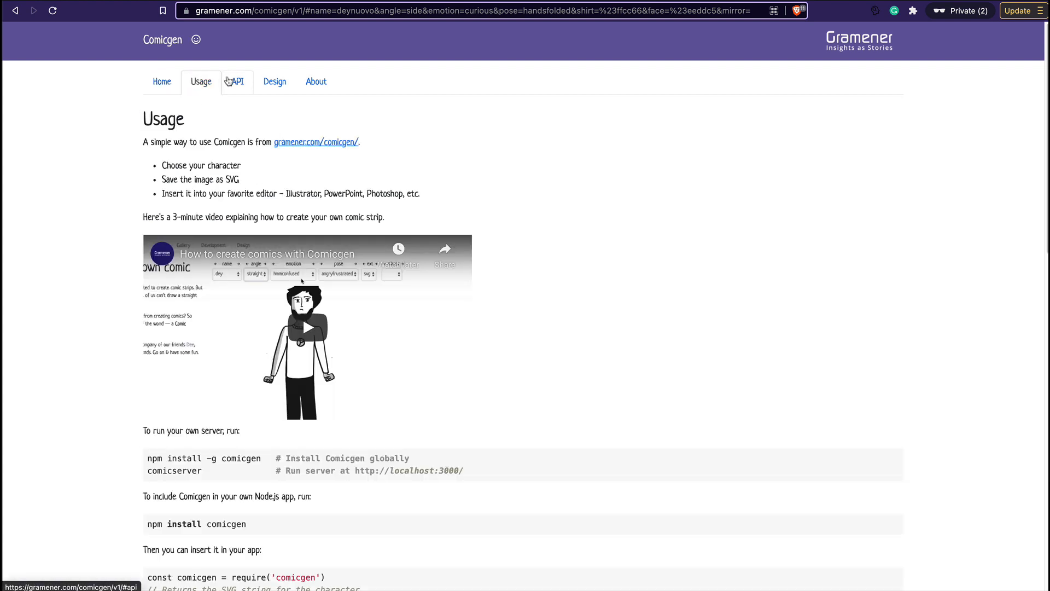
{"action": "left_click", "coordinate": [162, 82]}
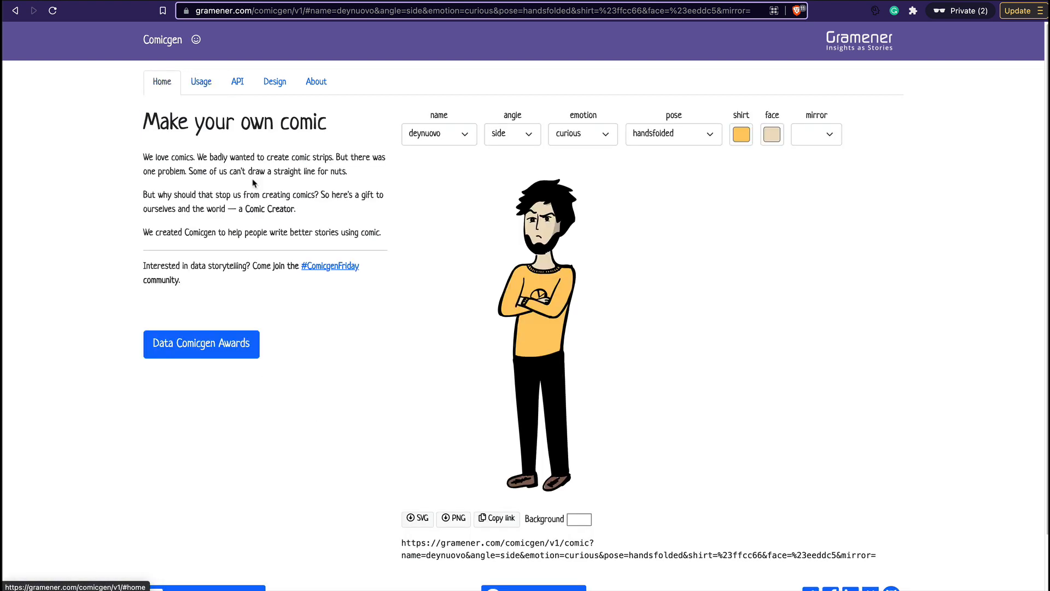
{"action": "left_click", "coordinate": [202, 91]}
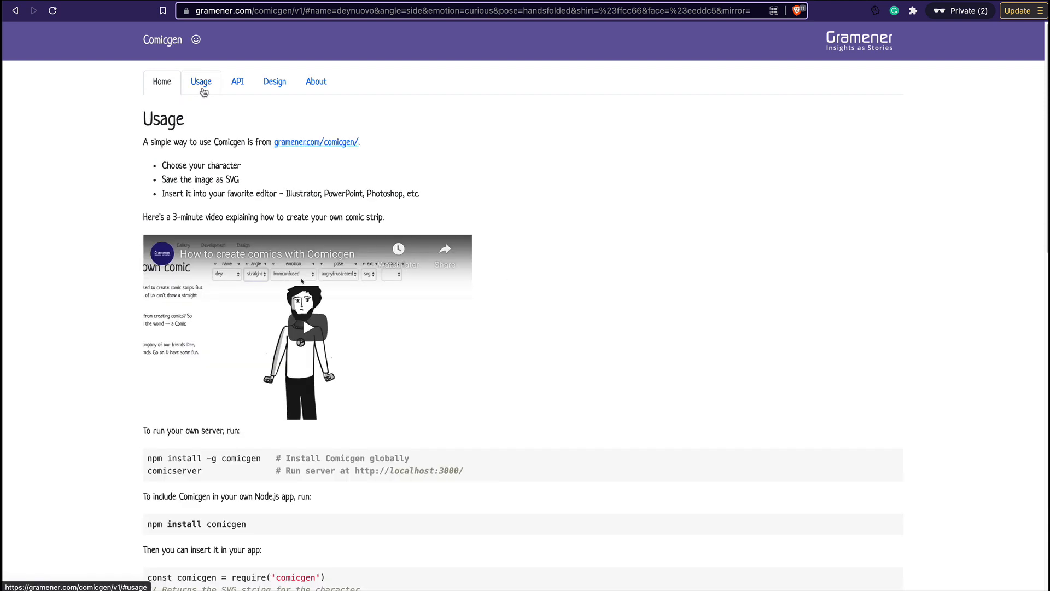
{"action": "scroll", "coordinate": [202, 93], "scroll_direction": "down", "scroll_amount": 5}
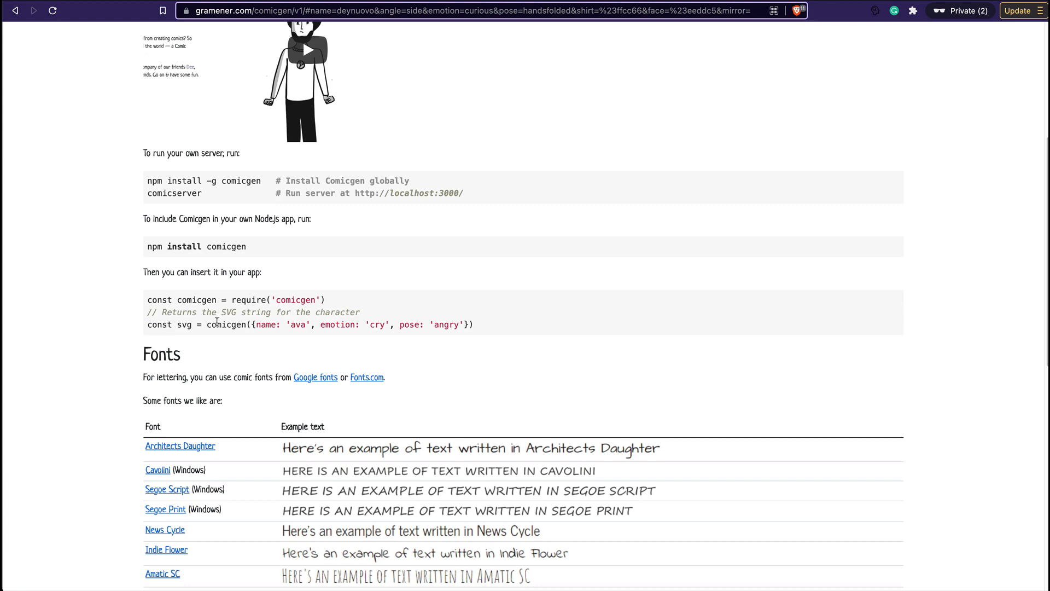
{"action": "scroll", "coordinate": [217, 322], "scroll_direction": "up", "scroll_amount": 6}
{"action": "scroll", "coordinate": [224, 323], "scroll_direction": "down", "scroll_amount": 14}
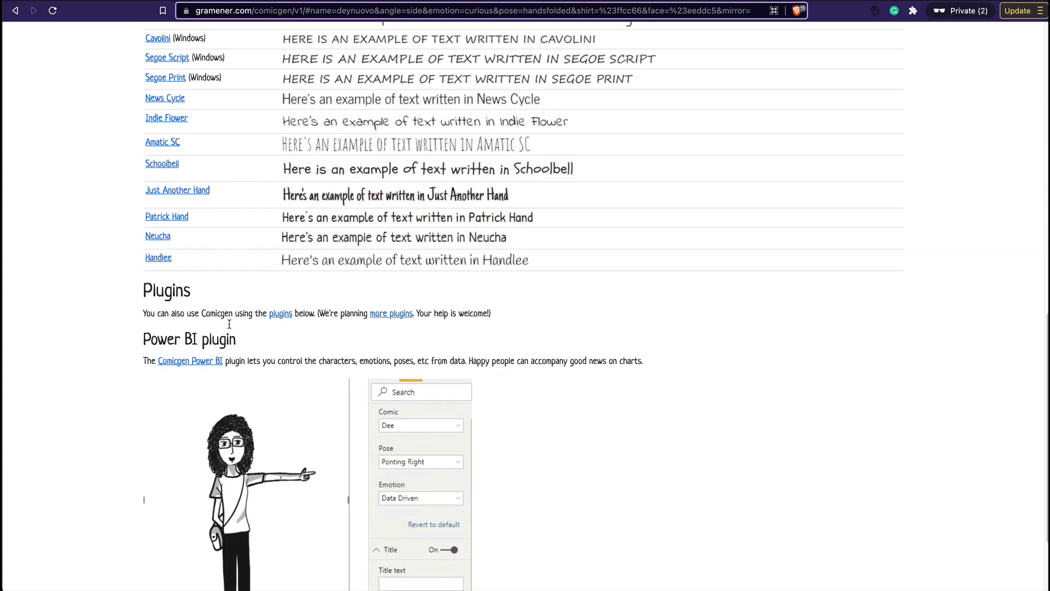
{"action": "scroll", "coordinate": [229, 323], "scroll_direction": "up", "scroll_amount": 10}
{"action": "scroll", "coordinate": [430, 387], "scroll_direction": "down", "scroll_amount": 16}
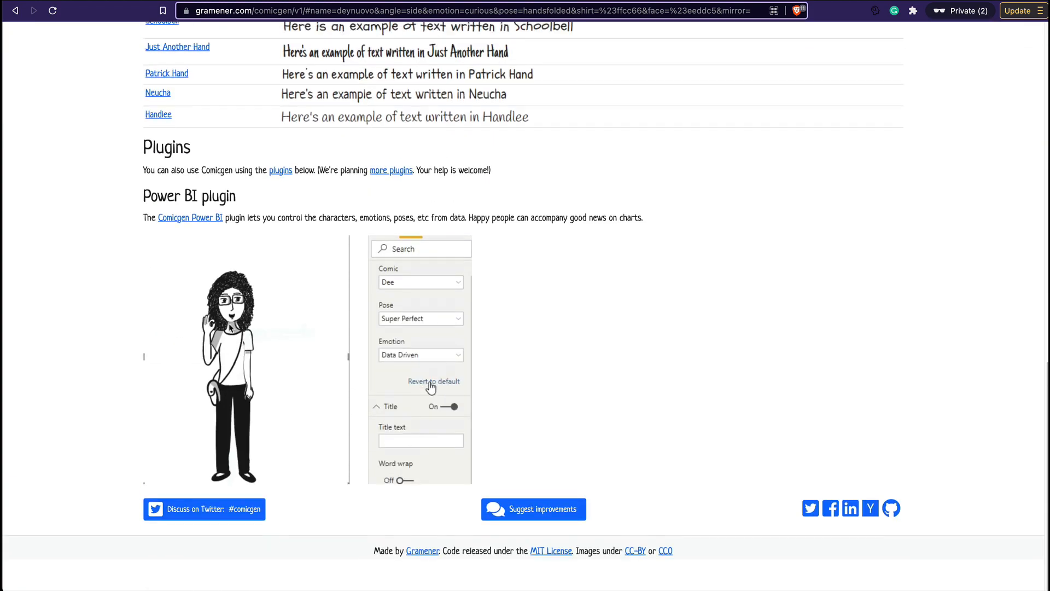
{"action": "scroll", "coordinate": [230, 328], "scroll_direction": "up", "scroll_amount": 1}
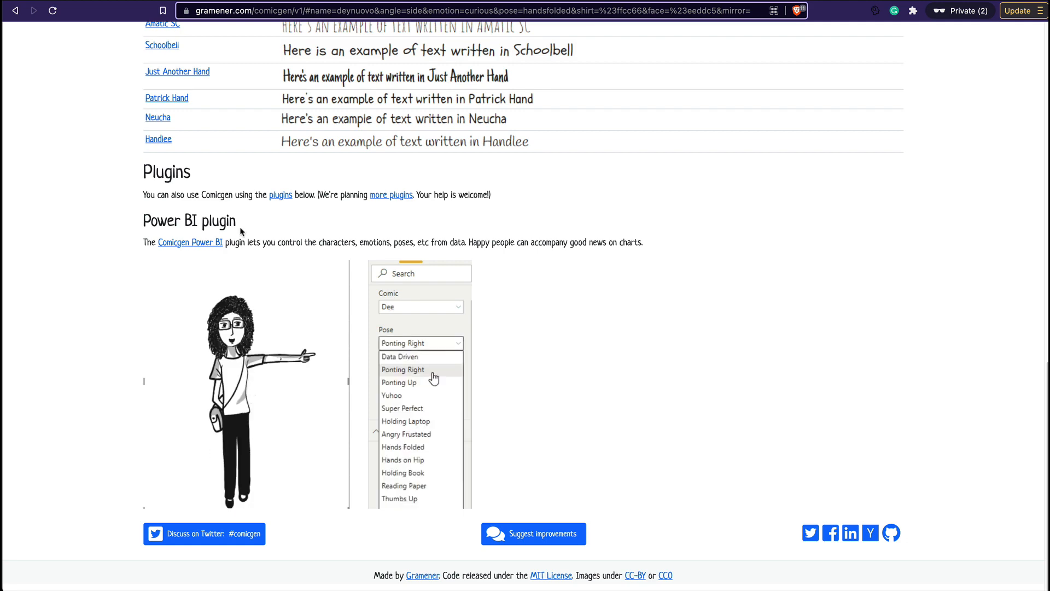
- Review Comicgen's REST API and HTML API documentation and open the Design page
{"action": "scroll", "coordinate": [241, 231], "scroll_direction": "up", "scroll_amount": 15}
{"action": "left_click", "coordinate": [237, 93]}
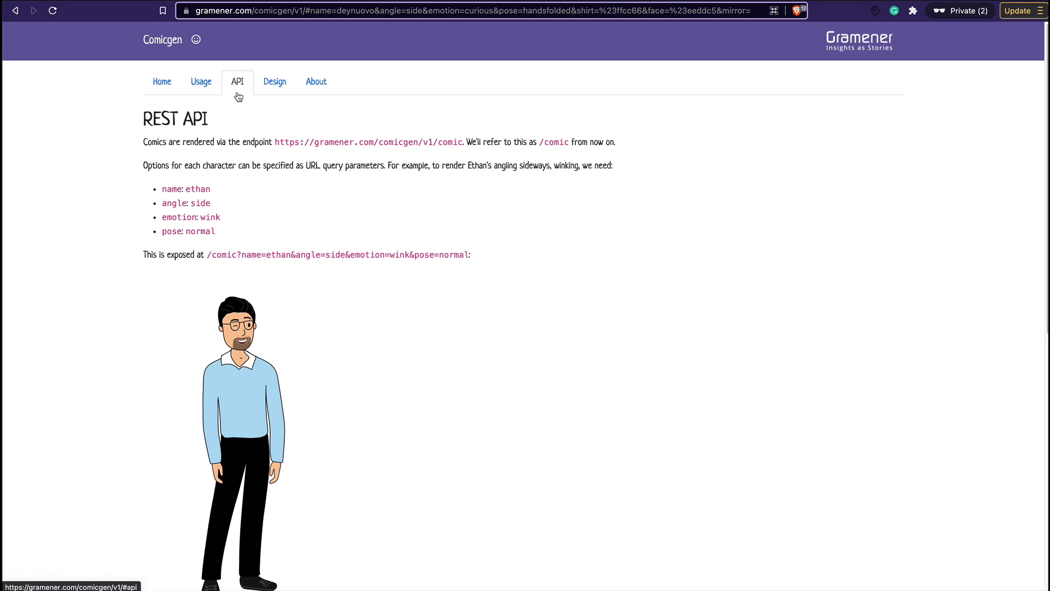
{"action": "scroll", "coordinate": [269, 172], "scroll_direction": "down", "scroll_amount": 9}
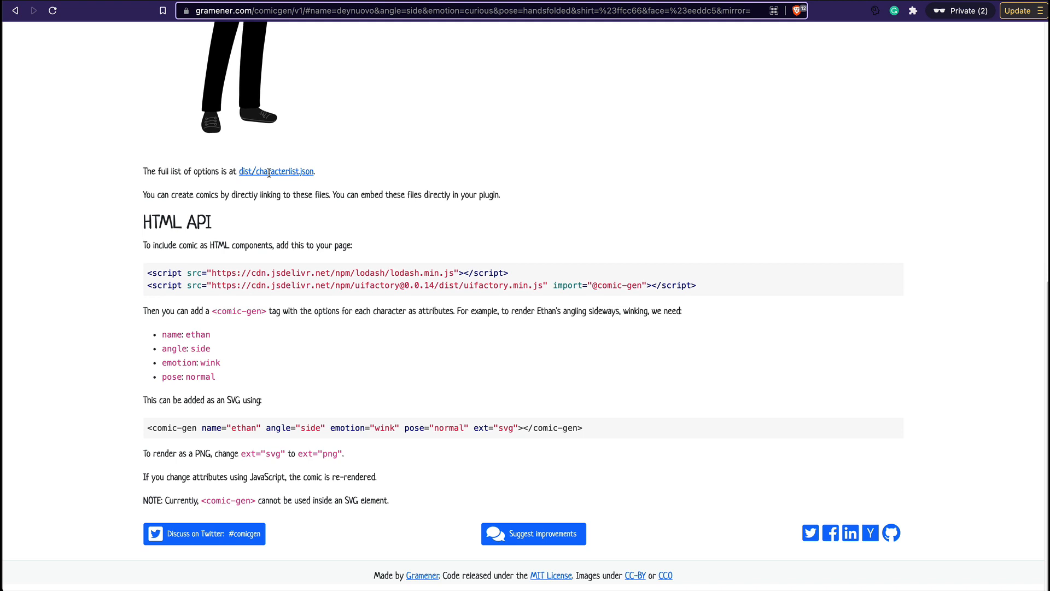
{"action": "scroll", "coordinate": [270, 173], "scroll_direction": "up", "scroll_amount": 10}
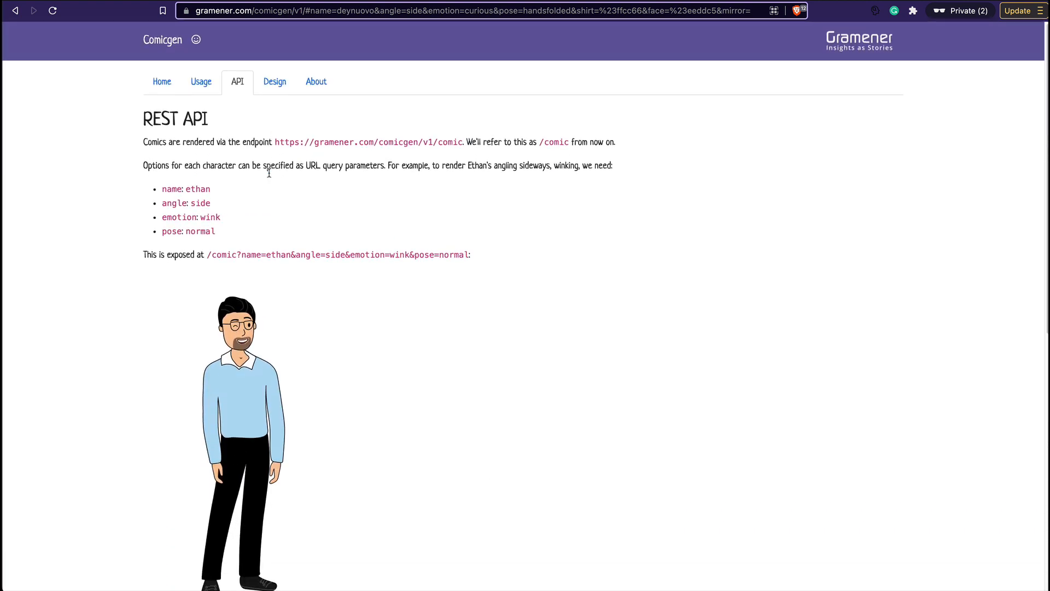
{"action": "left_click", "coordinate": [269, 78]}
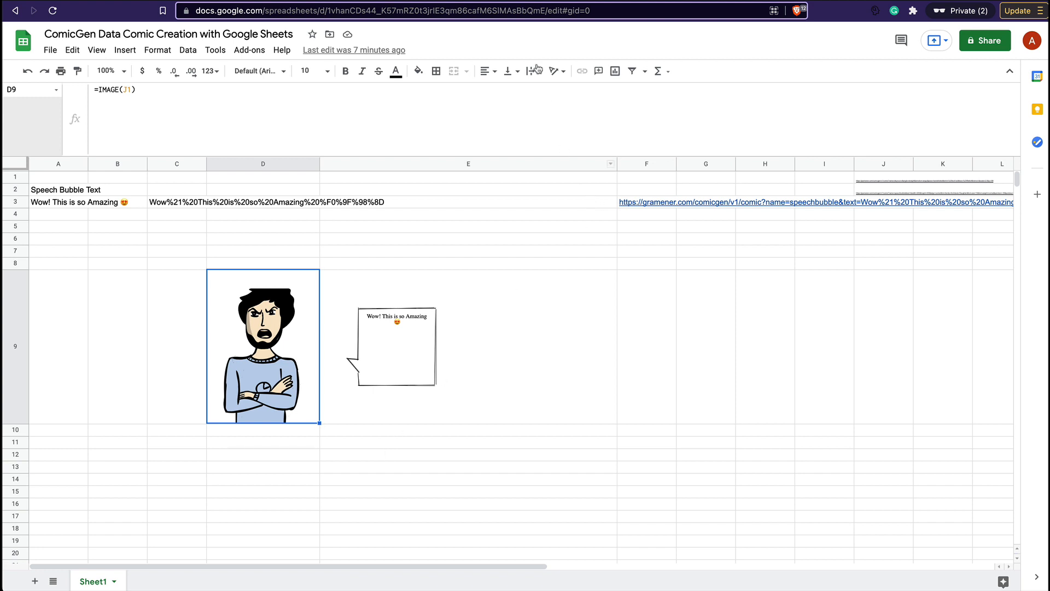
- Return to the Data Comics page and browse its gallery of example comics
{"action": "left_click", "coordinate": [521, 1]}
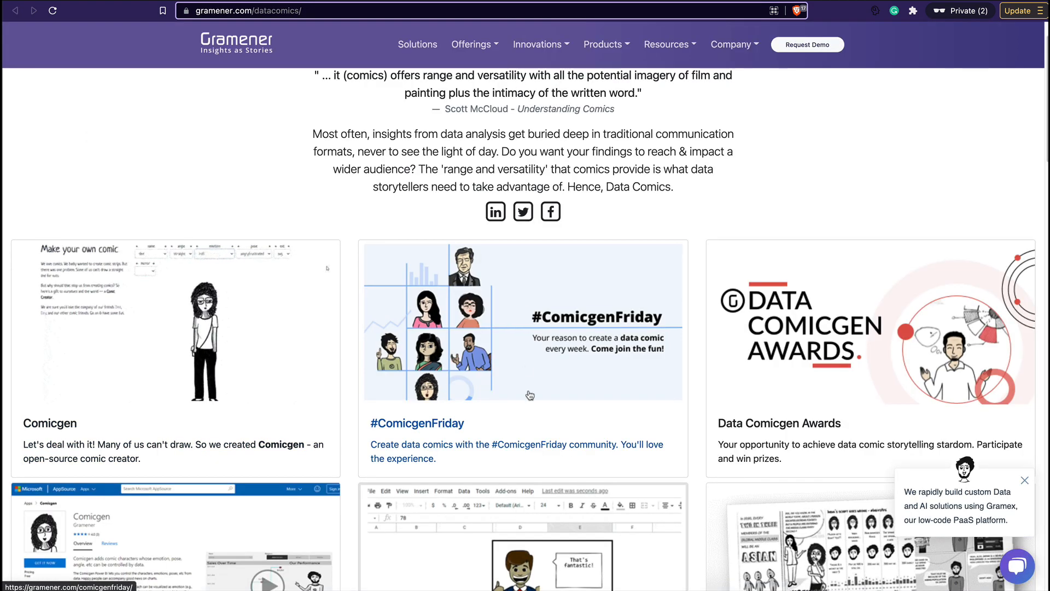
{"action": "scroll", "coordinate": [530, 395], "scroll_direction": "down", "scroll_amount": 10}
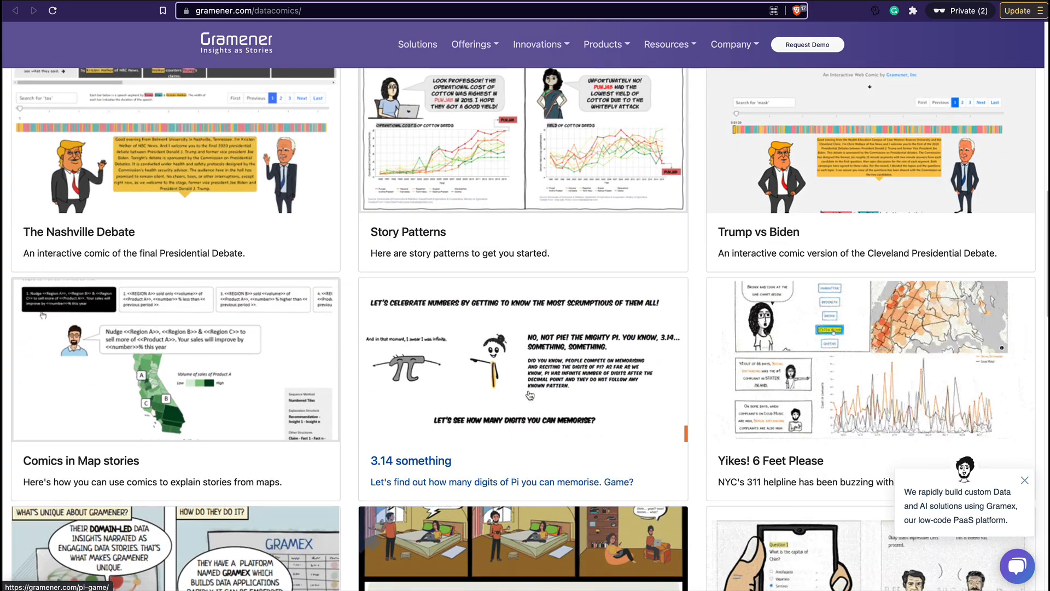
{"action": "scroll", "coordinate": [529, 395], "scroll_direction": "down", "scroll_amount": 4}
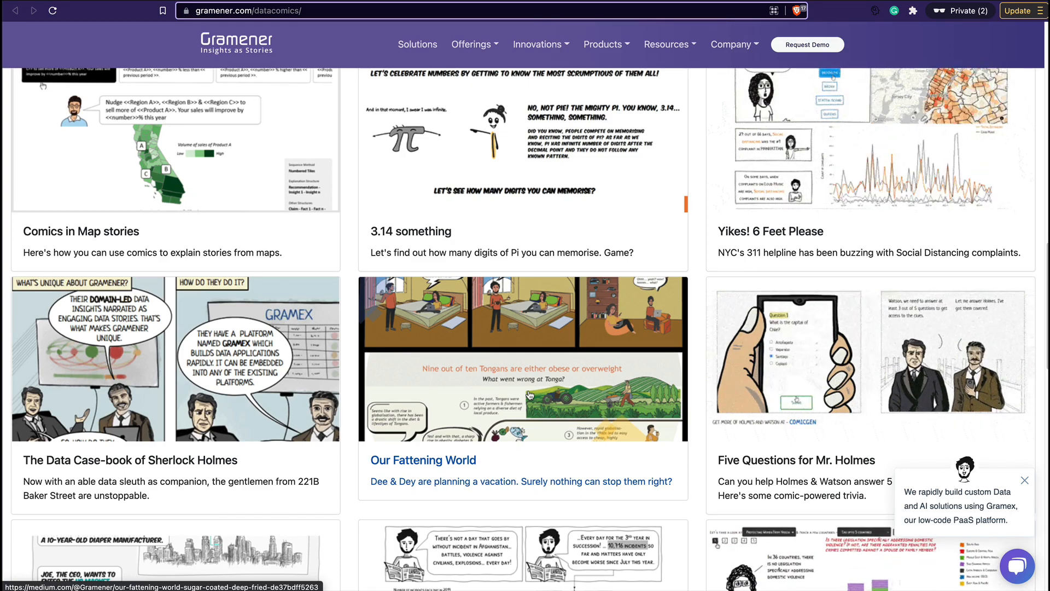
{"action": "scroll", "coordinate": [530, 394], "scroll_direction": "up", "scroll_amount": 15}
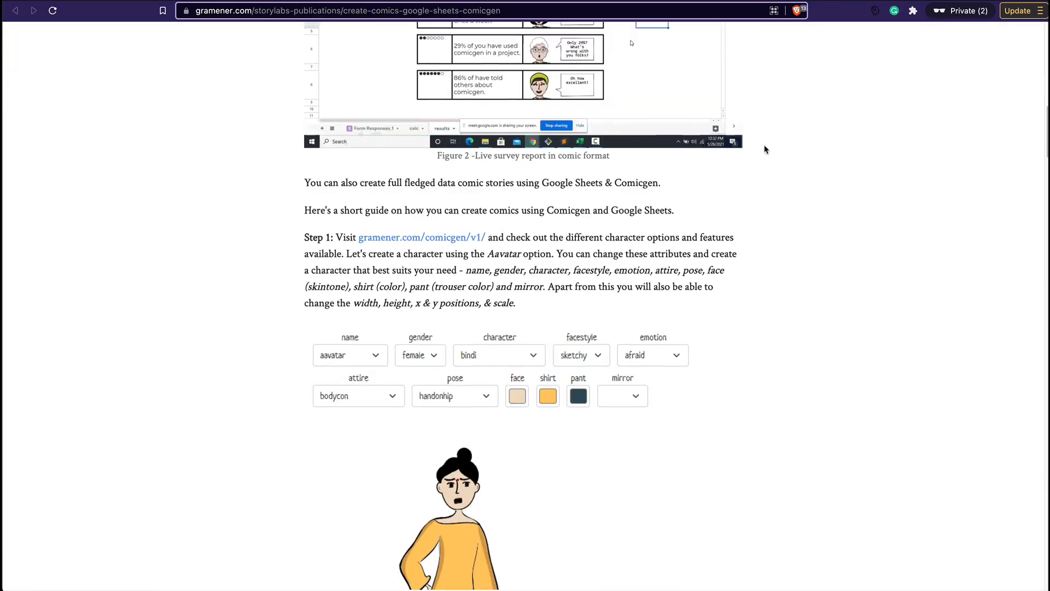
- Read through the guide on creating comics in Google Sheets using Comicgen
{"action": "scroll", "coordinate": [766, 149], "scroll_direction": "up", "scroll_amount": 20}
{"action": "scroll", "coordinate": [766, 149], "scroll_direction": "up", "scroll_amount": 3}
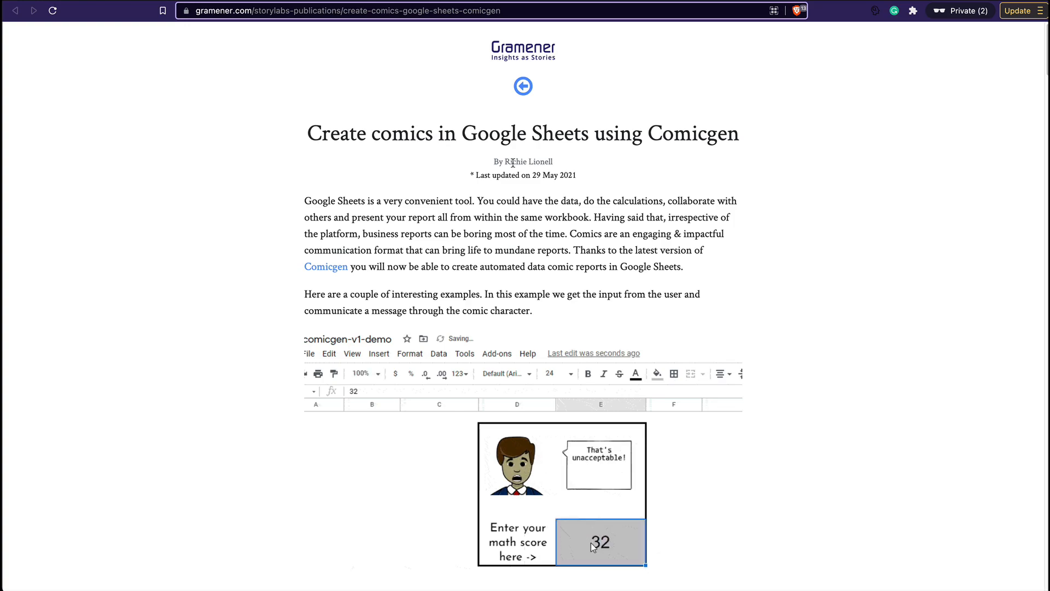
{"action": "scroll", "coordinate": [513, 162], "scroll_direction": "down", "scroll_amount": 15}
{"action": "scroll", "coordinate": [515, 166], "scroll_direction": "down", "scroll_amount": 20}
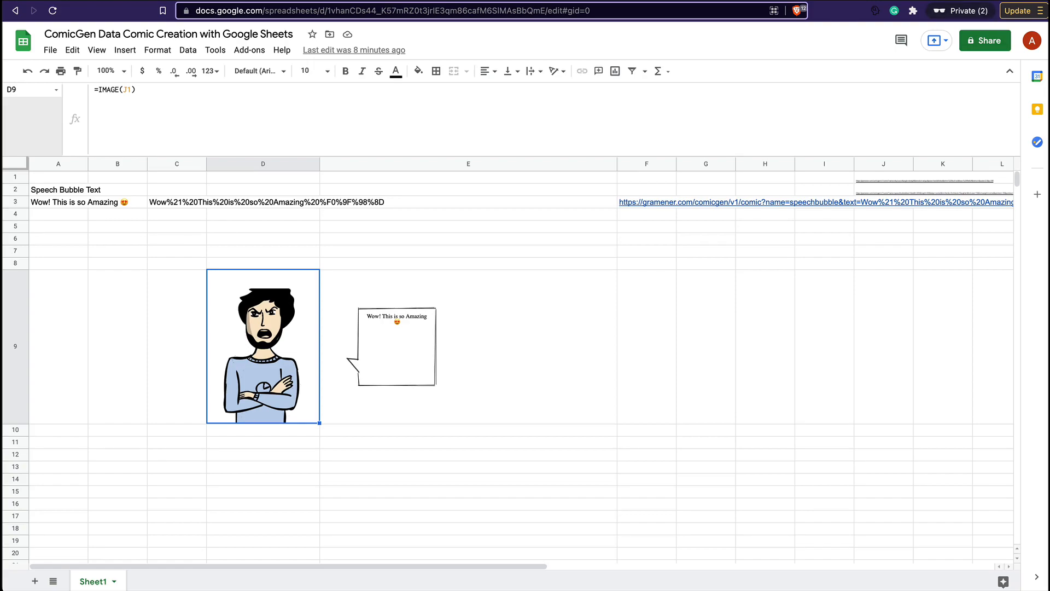
- Create a blank Google Sheets spreadsheet by loading sheets.new in a new browser tab
{"action": "key", "text": "super+t"}
{"action": "type", "text": "sheets.new"}
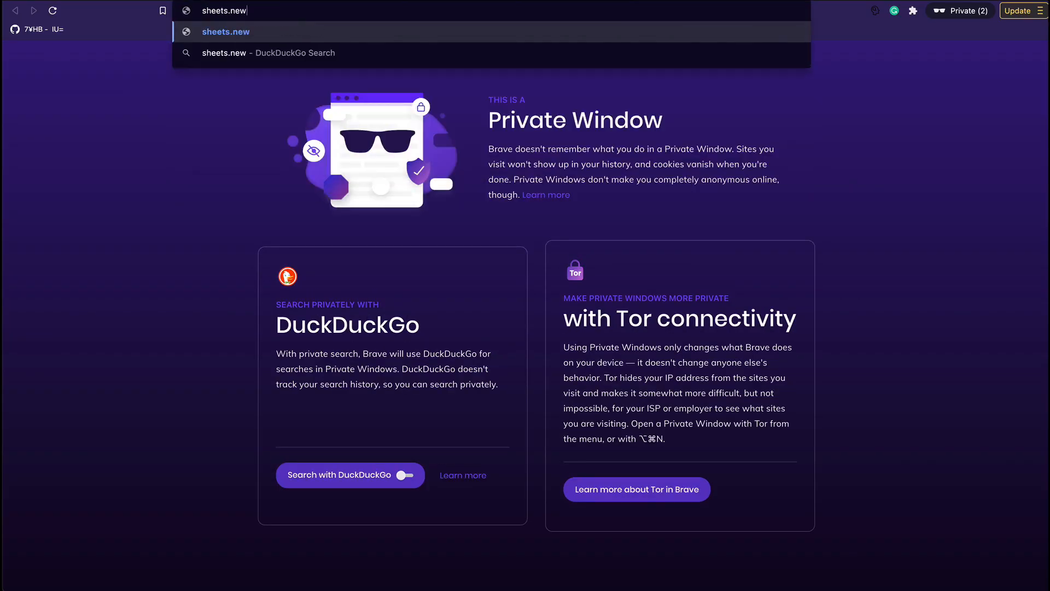
{"action": "key", "text": "Return"}
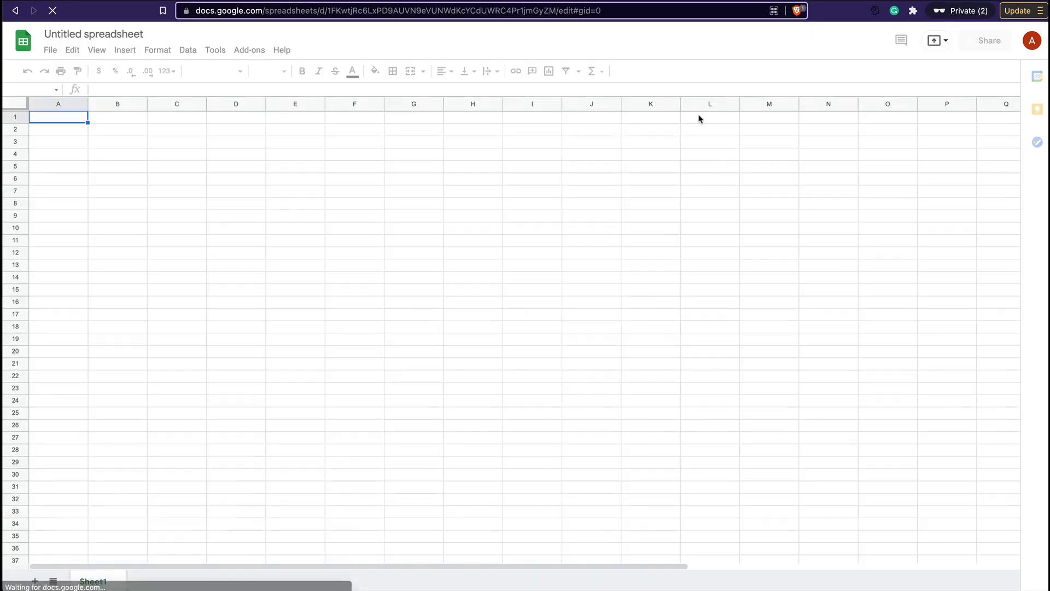
- Rename the untitled spreadsheet as "ComicGen Comic Creation with Sheets"
{"action": "left_click", "coordinate": [106, 34]}
{"action": "left_click", "coordinate": [106, 35]}
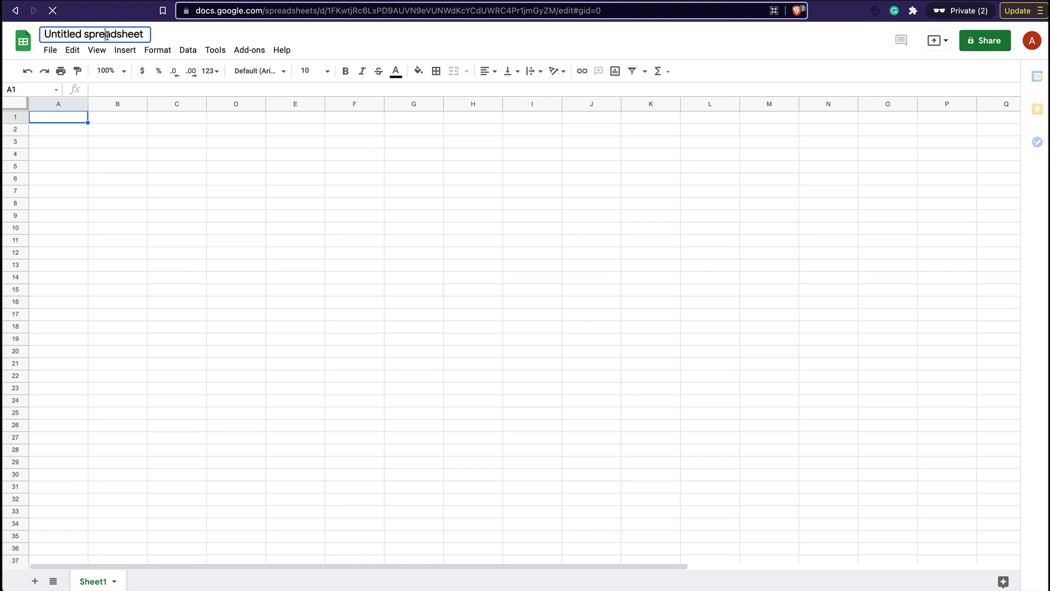
{"action": "key", "text": "super+a"}
{"action": "type", "text": "Comi"}
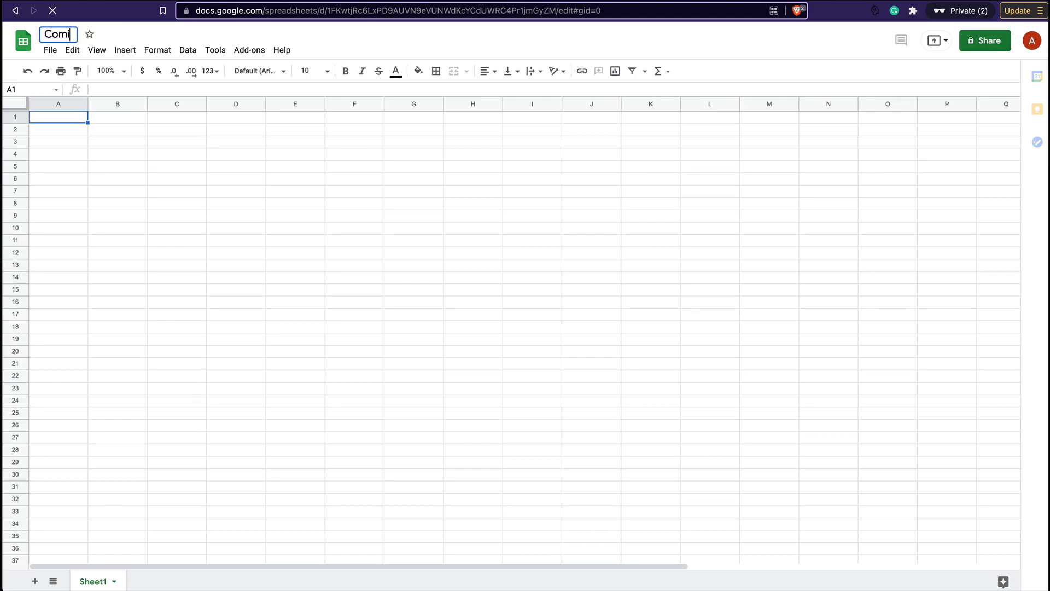
{"action": "type", "text": "cGen "}
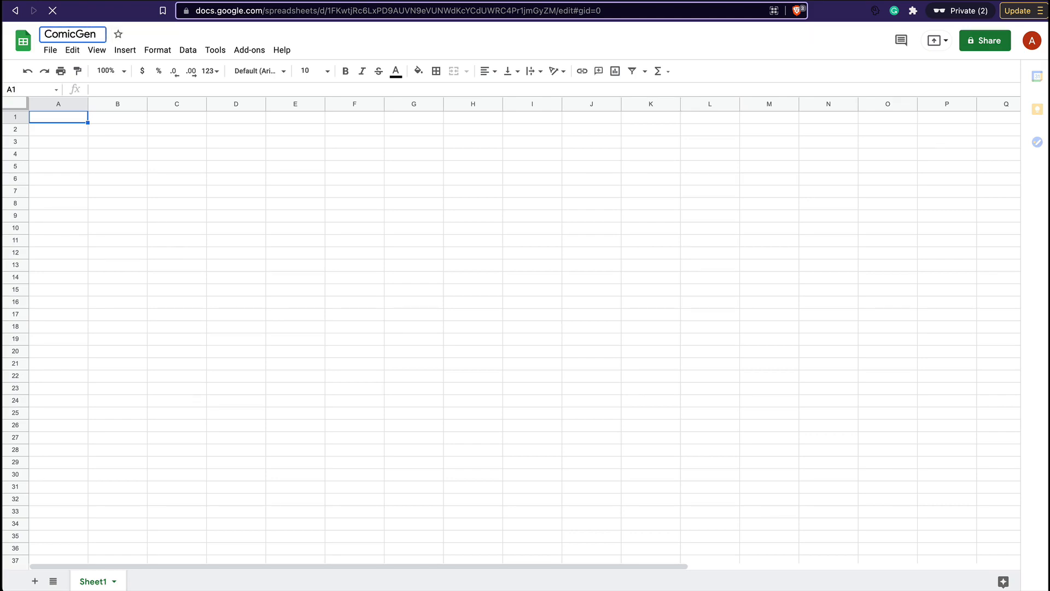
{"action": "type", "text": "Comic "}
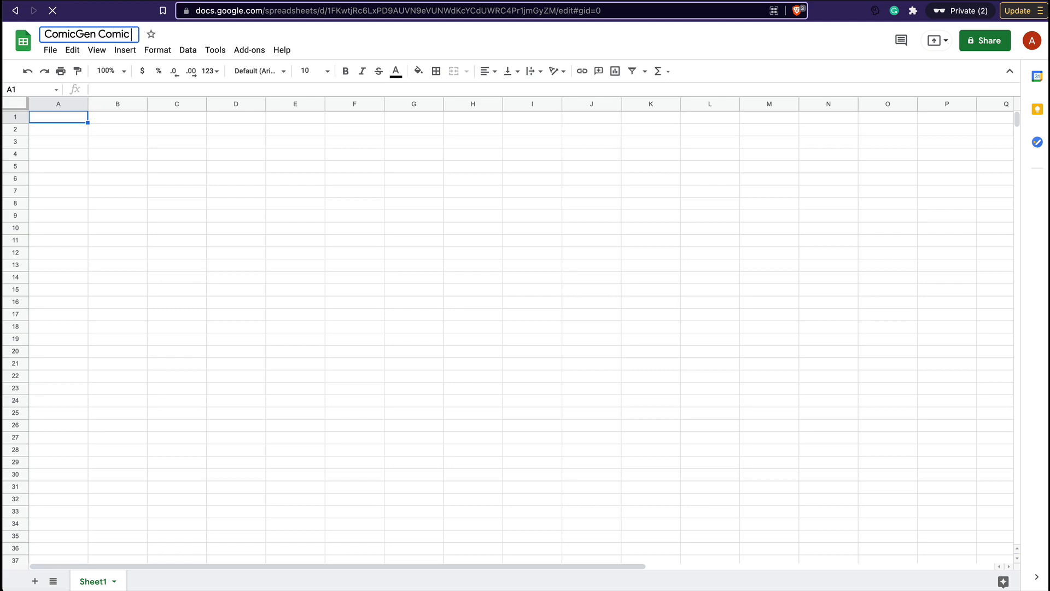
{"action": "type", "text": "Creat"}
{"action": "type", "text": "ion"}
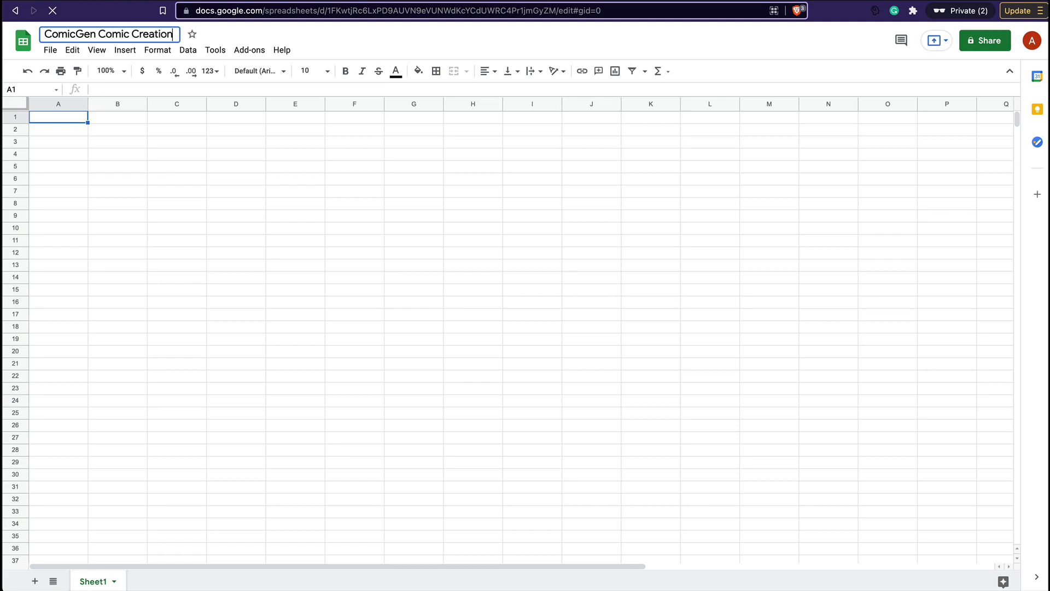
{"action": "type", "text": " with Sheets"}
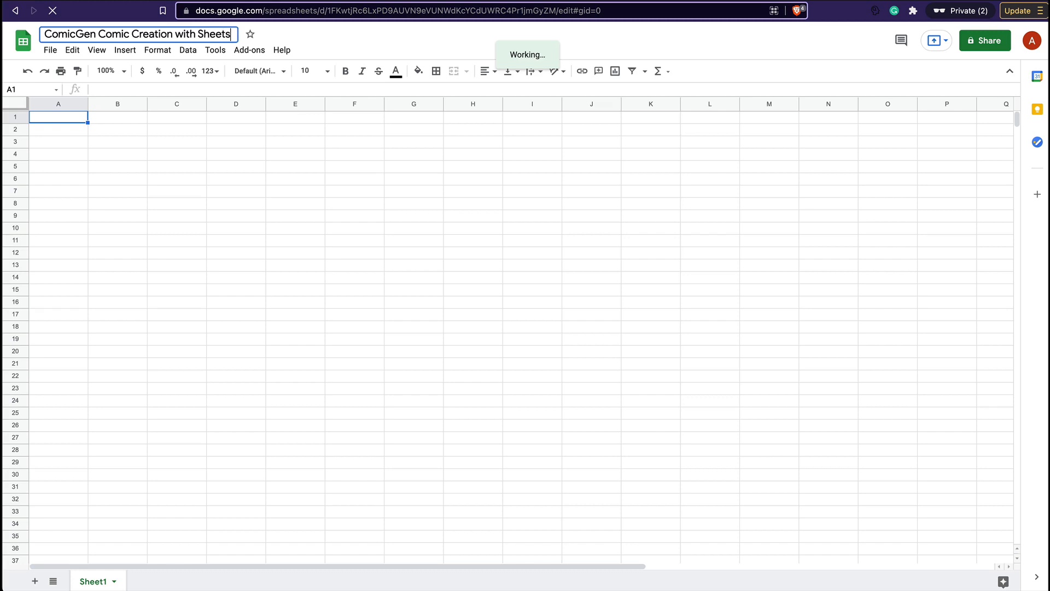
{"action": "key", "text": "Return"}
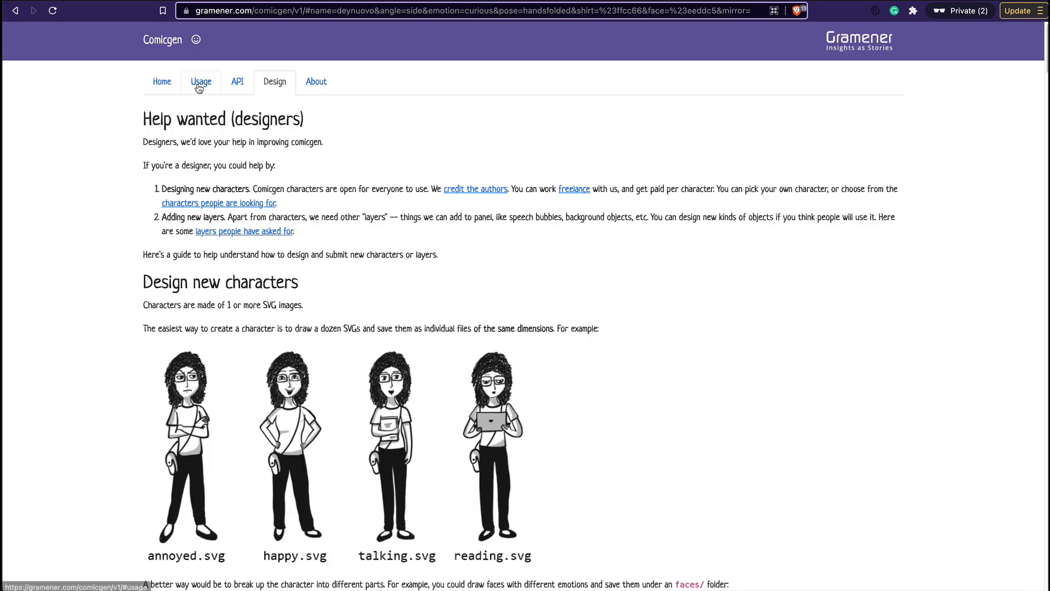
- Switch to Comicgen's Home page and give the deynuovo character the smile emotion and the holdingcoffee pose
{"action": "left_click", "coordinate": [156, 88]}
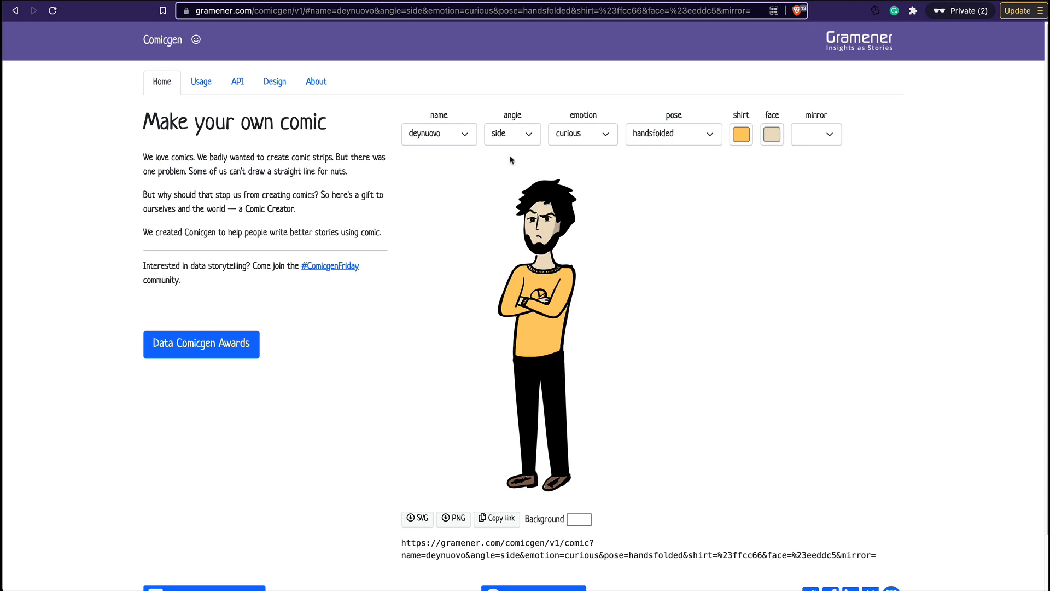
{"action": "left_click", "coordinate": [432, 144]}
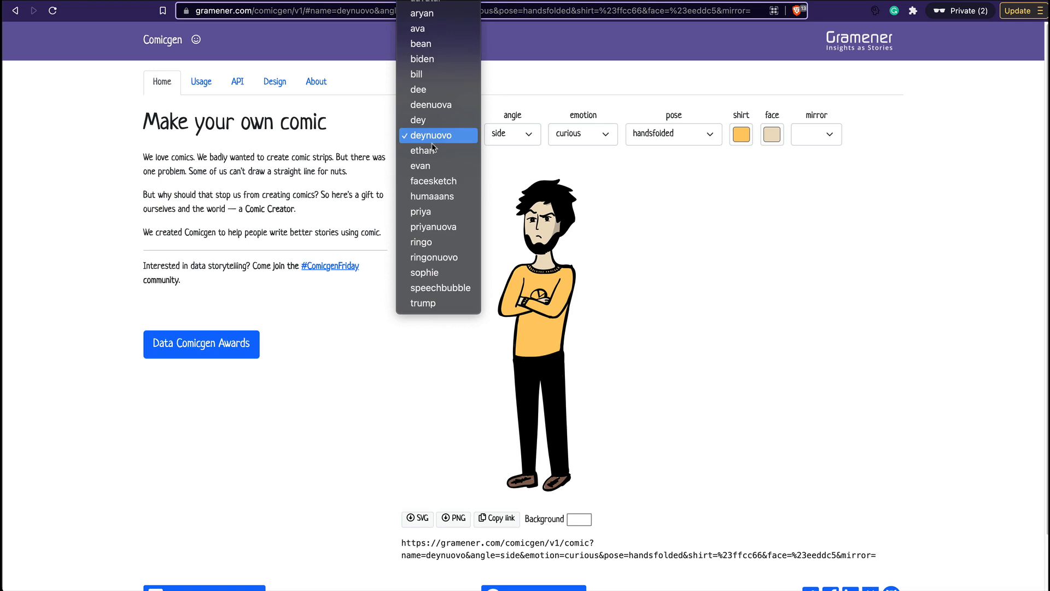
{"action": "left_click", "coordinate": [597, 293]}
{"action": "left_click", "coordinate": [595, 144]}
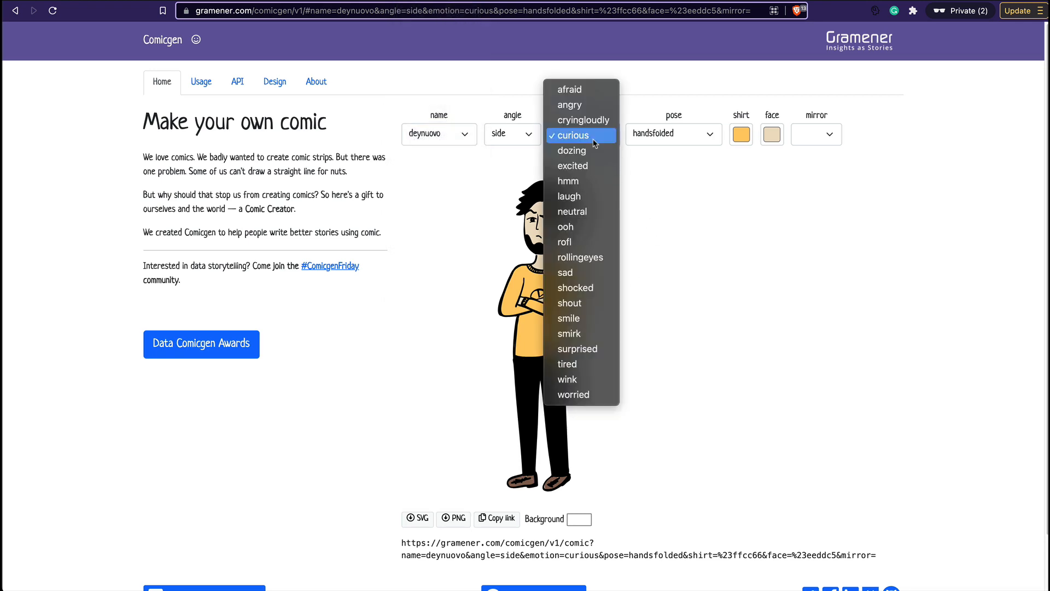
{"action": "left_click", "coordinate": [568, 318]}
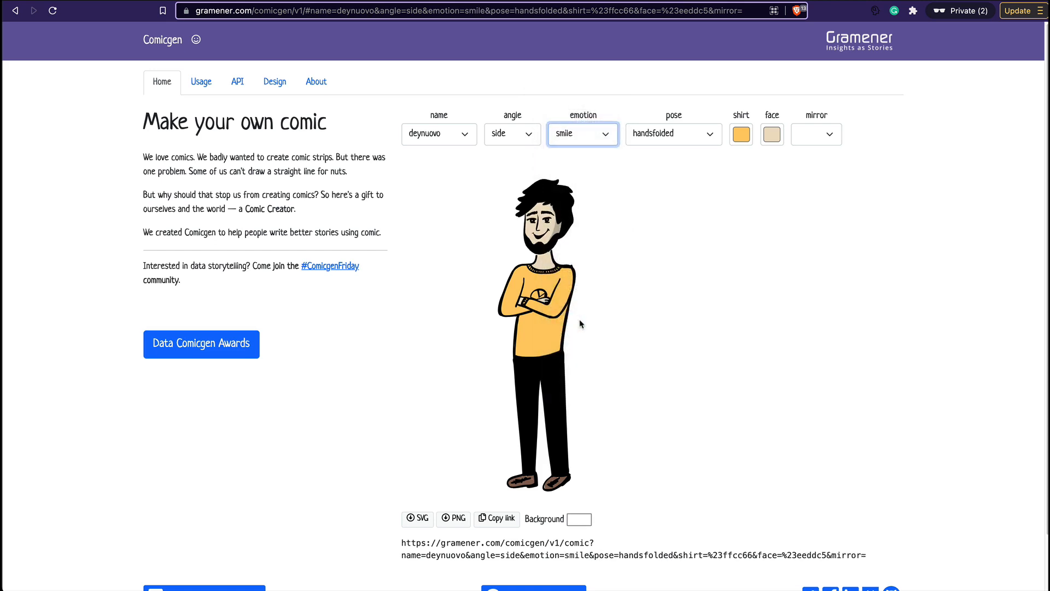
{"action": "left_click", "coordinate": [688, 138]}
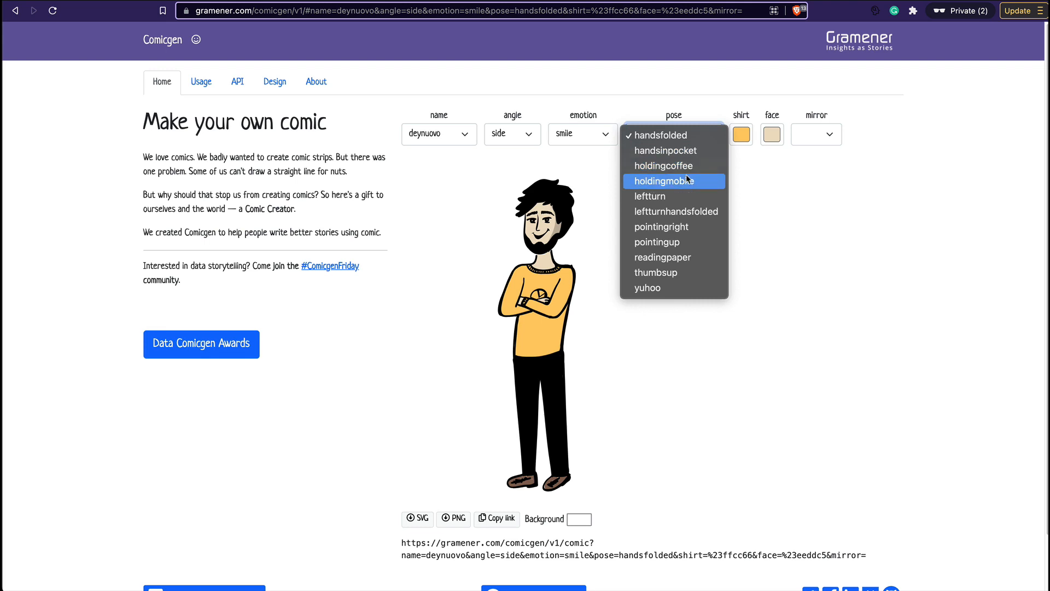
{"action": "left_click", "coordinate": [694, 166]}
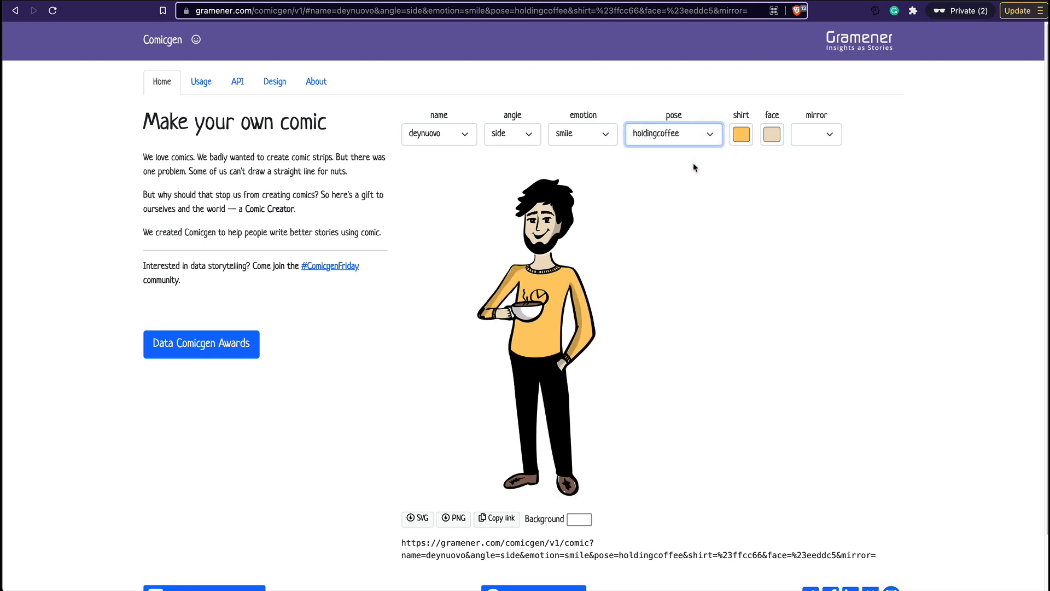
{"action": "scroll", "coordinate": [563, 378], "scroll_direction": "down", "scroll_amount": 2}
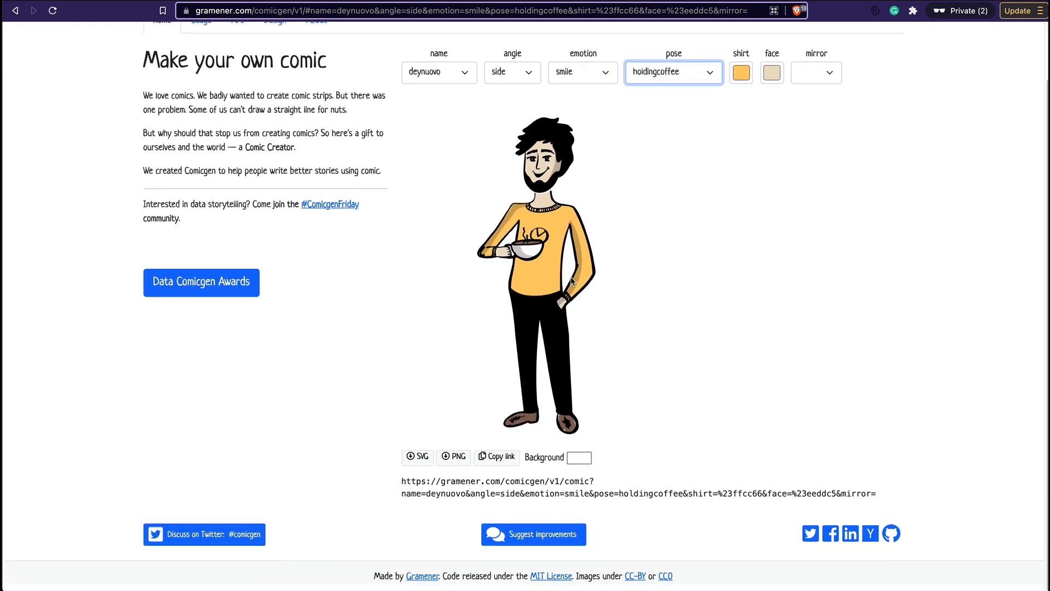
{"action": "scroll", "coordinate": [572, 281], "scroll_direction": "up", "scroll_amount": 2}
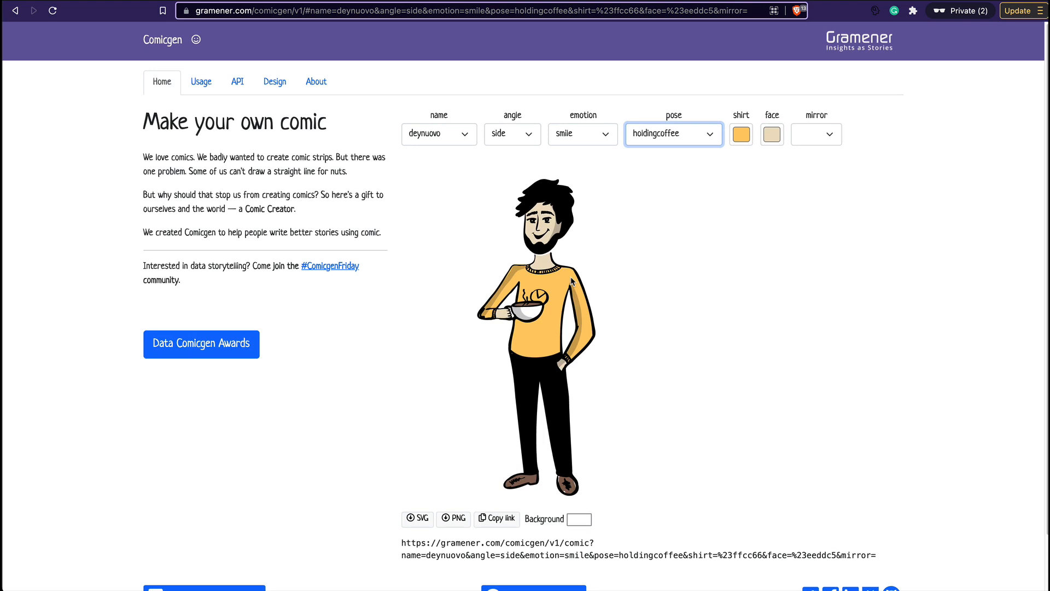
- Change the character's shirt colour to light blue, #66b0ff
{"action": "scroll", "coordinate": [572, 282], "scroll_direction": "down", "scroll_amount": 1}
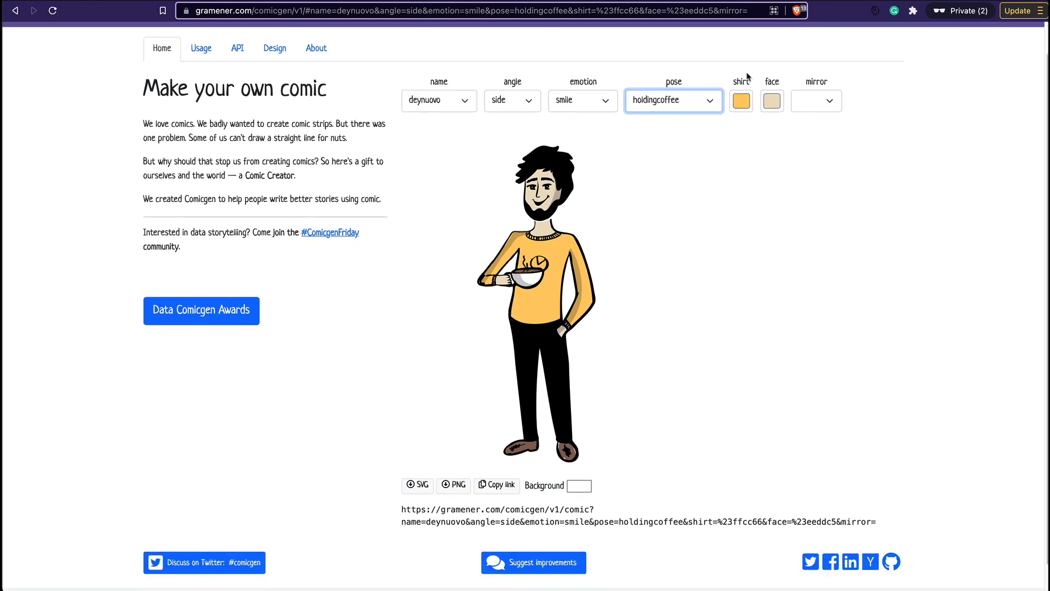
{"action": "left_click", "coordinate": [742, 110]}
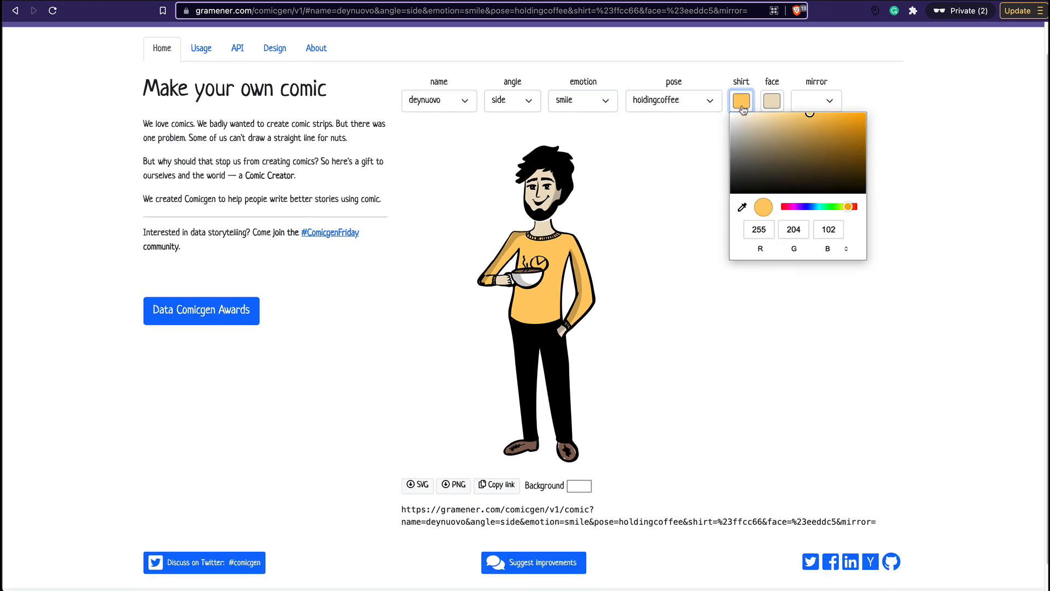
{"action": "left_click", "coordinate": [822, 207]}
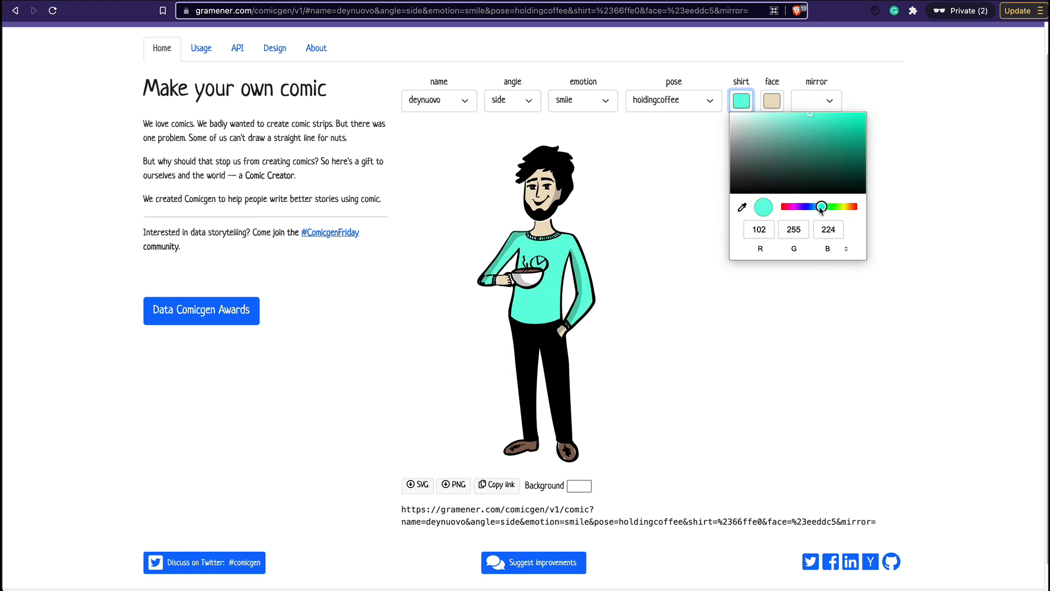
{"action": "mouse_move", "coordinate": [823, 210]}
{"action": "left_mouse_down"}
{"action": "mouse_move", "coordinate": [791, 211]}
{"action": "mouse_move", "coordinate": [815, 211]}
{"action": "left_mouse_up"}
{"action": "left_click", "coordinate": [706, 359]}
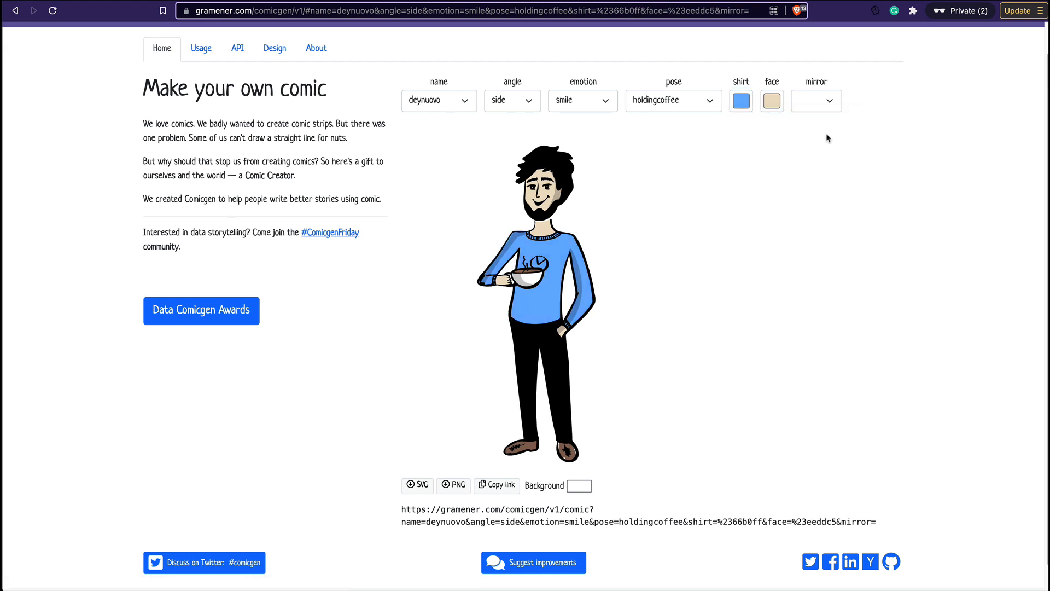
- Change the character's face colour to brown, #af8141
{"action": "left_click", "coordinate": [831, 100]}
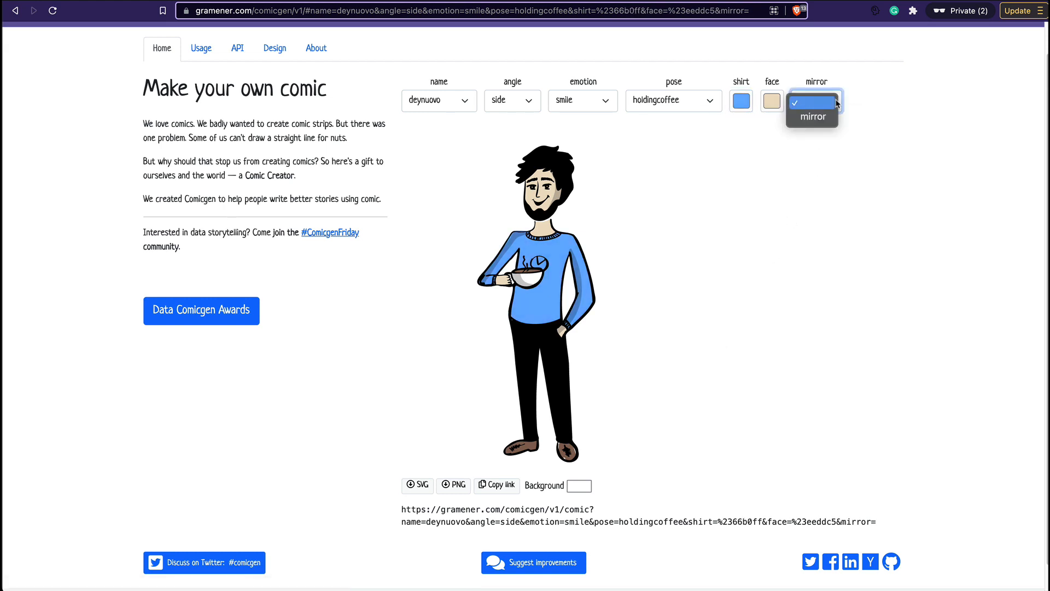
{"action": "left_click", "coordinate": [772, 103]}
{"action": "left_click", "coordinate": [771, 103]}
{"action": "left_click", "coordinate": [846, 150]}
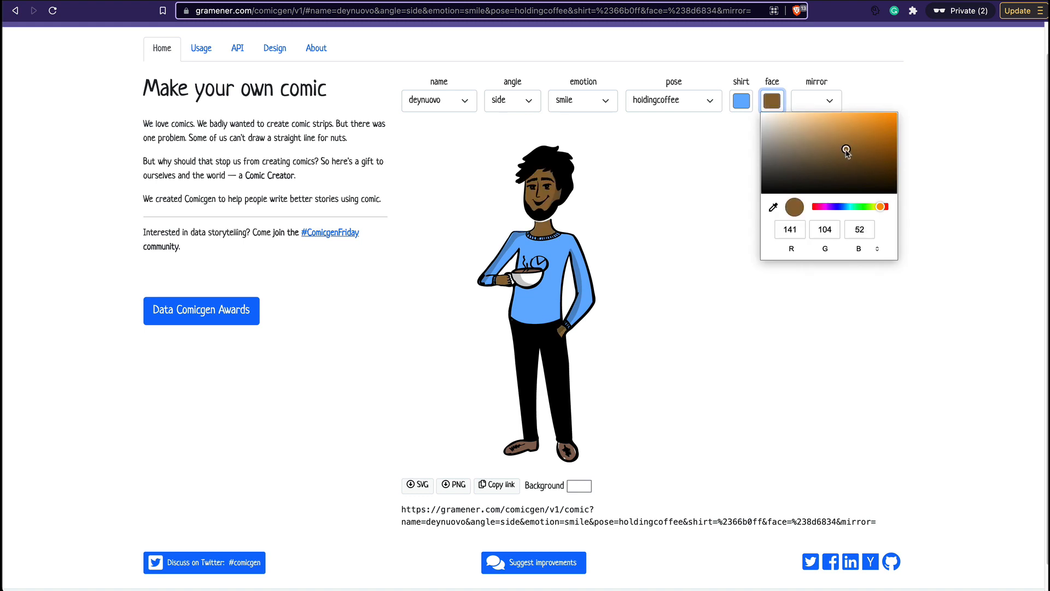
{"action": "left_click", "coordinate": [847, 142]}
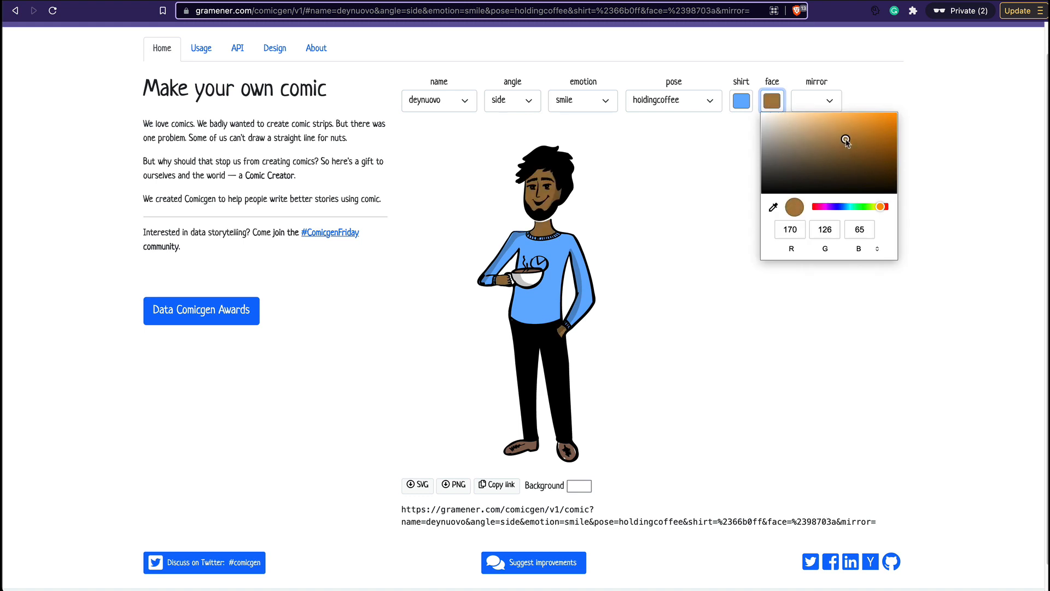
{"action": "left_click", "coordinate": [936, 192]}
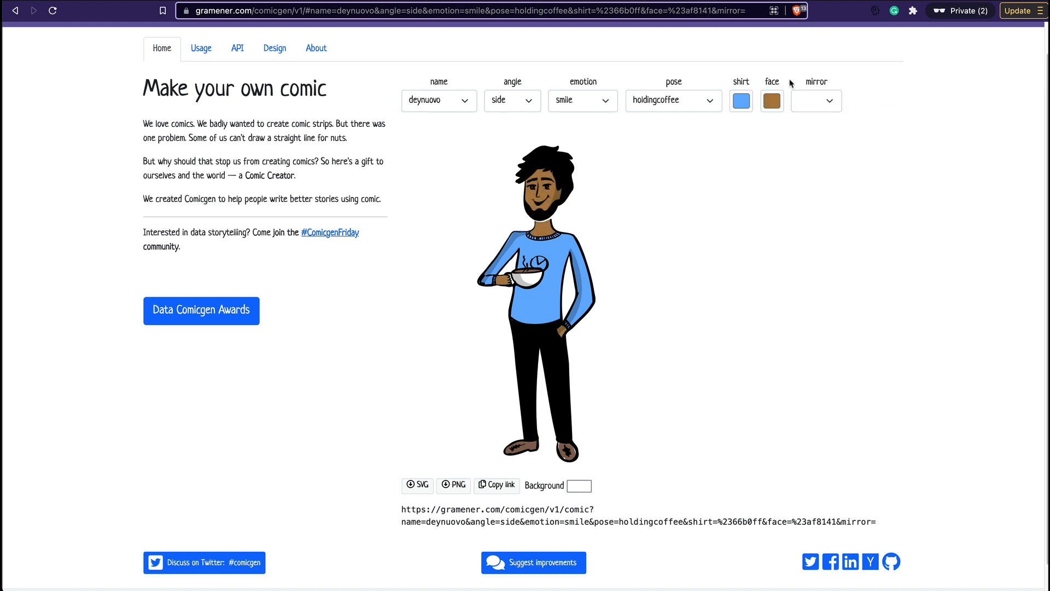
- Flip the coffee-holding character horizontally with the mirror option
{"action": "left_click", "coordinate": [809, 102]}
{"action": "left_click", "coordinate": [809, 104]}
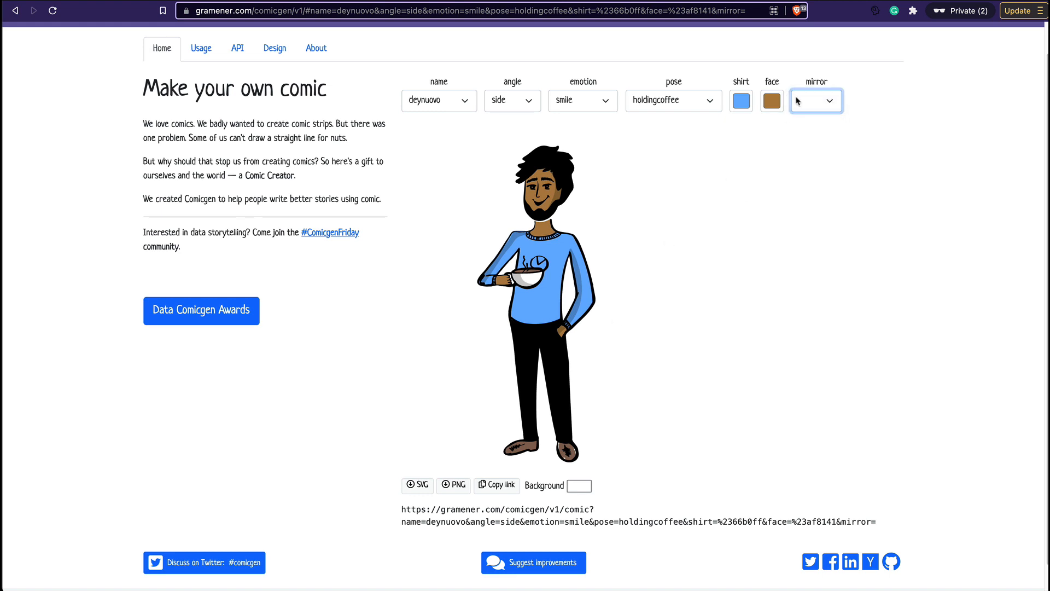
{"action": "left_click", "coordinate": [675, 261]}
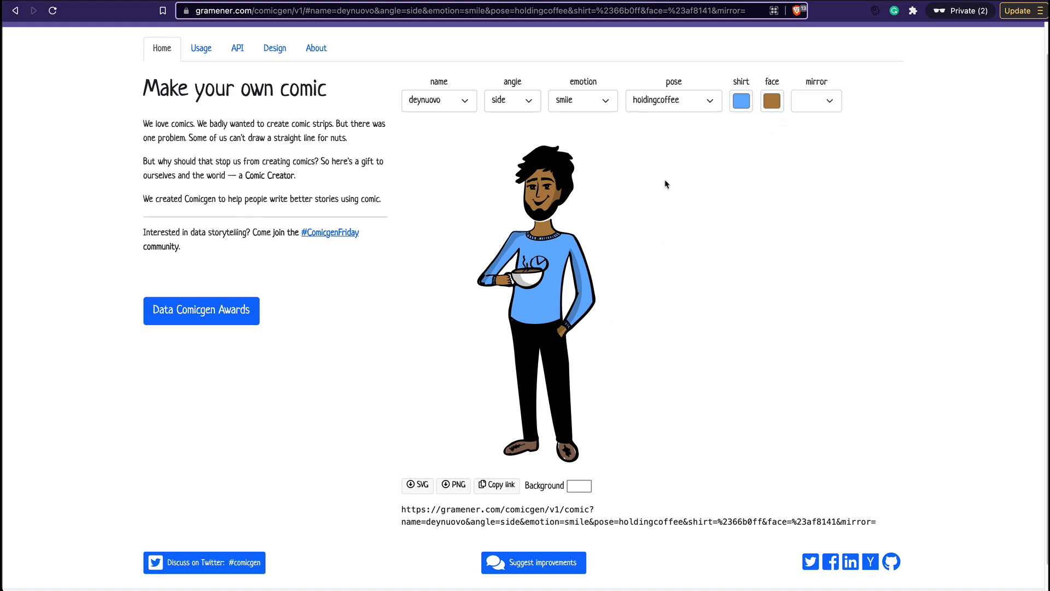
{"action": "left_click", "coordinate": [820, 102]}
{"action": "left_click", "coordinate": [809, 127]}
{"action": "left_click", "coordinate": [822, 104]}
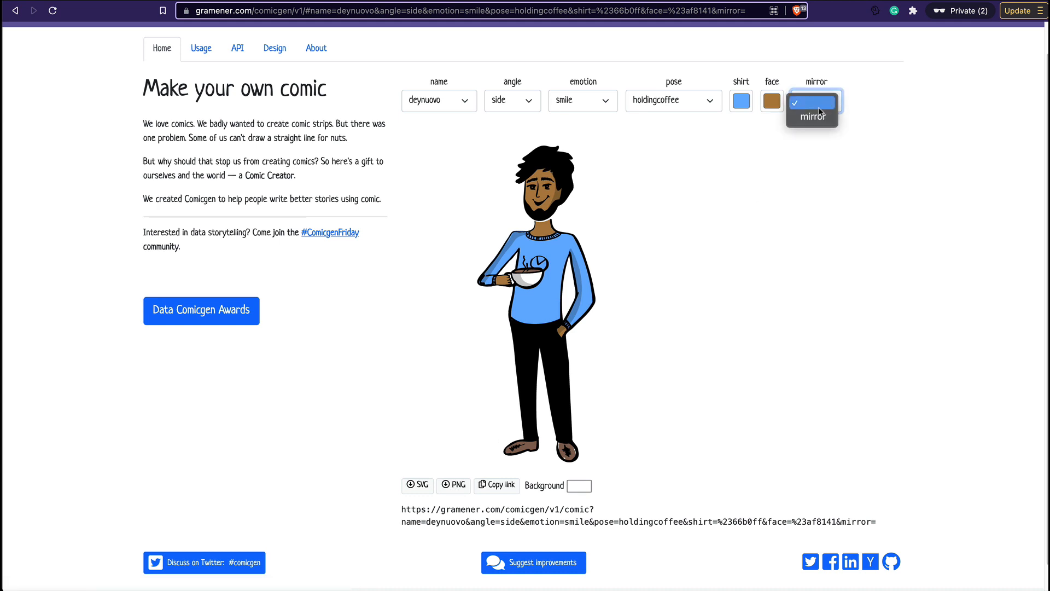
{"action": "left_click", "coordinate": [818, 117]}
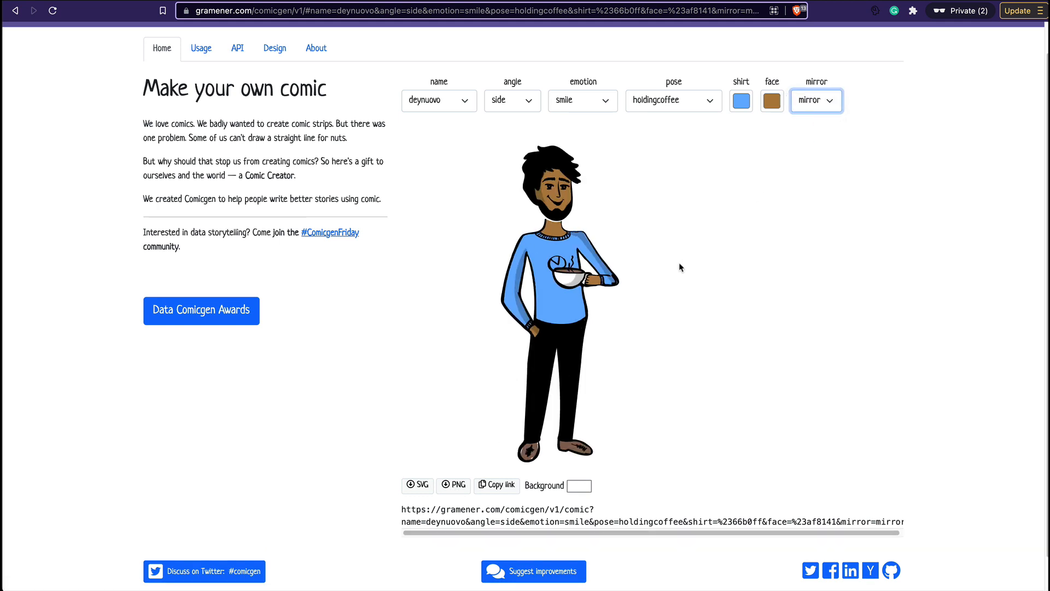
- Copy the link address of the customised character's PNG version
{"action": "left_click", "coordinate": [454, 487]}
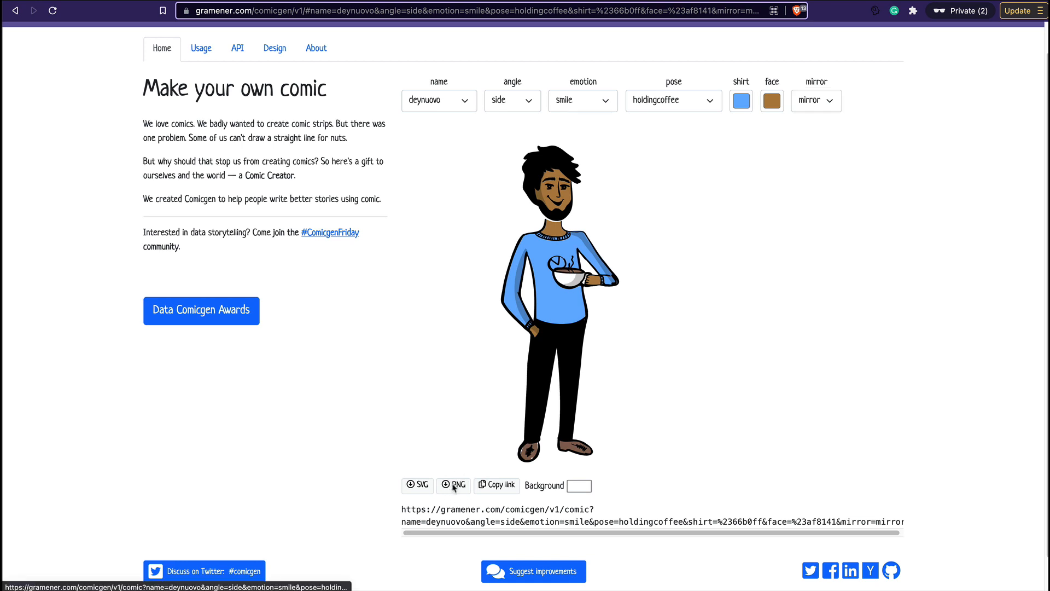
{"action": "right_click", "coordinate": [454, 487]}
{"action": "left_click", "coordinate": [503, 558]}
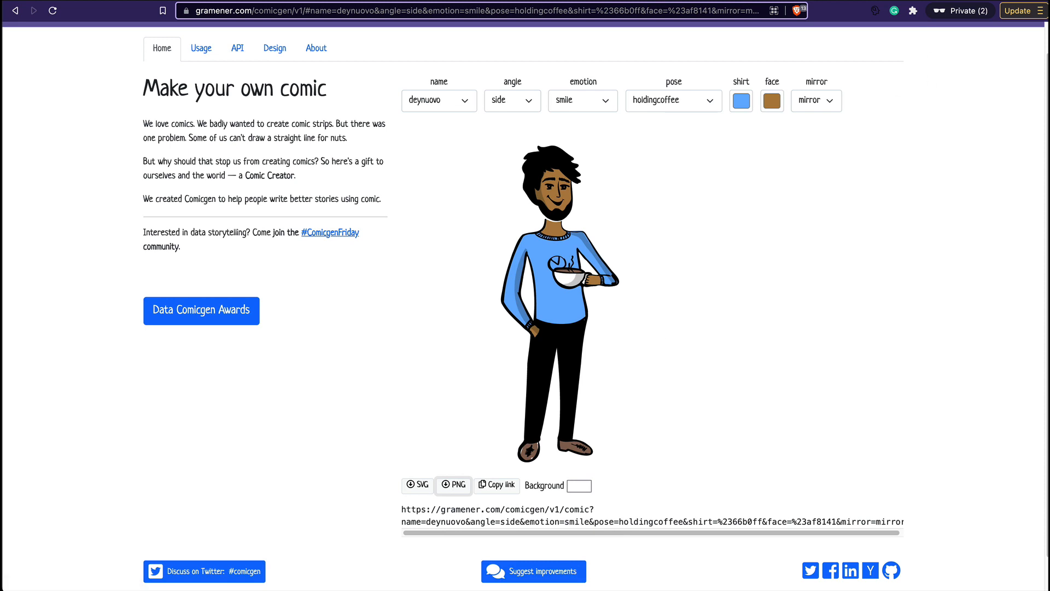
- Switch to the Google Sheets spreadsheet, enter the heading URL in cell I1 and paste the copied PNG link into I2
{"action": "left_click", "coordinate": [736, 1]}
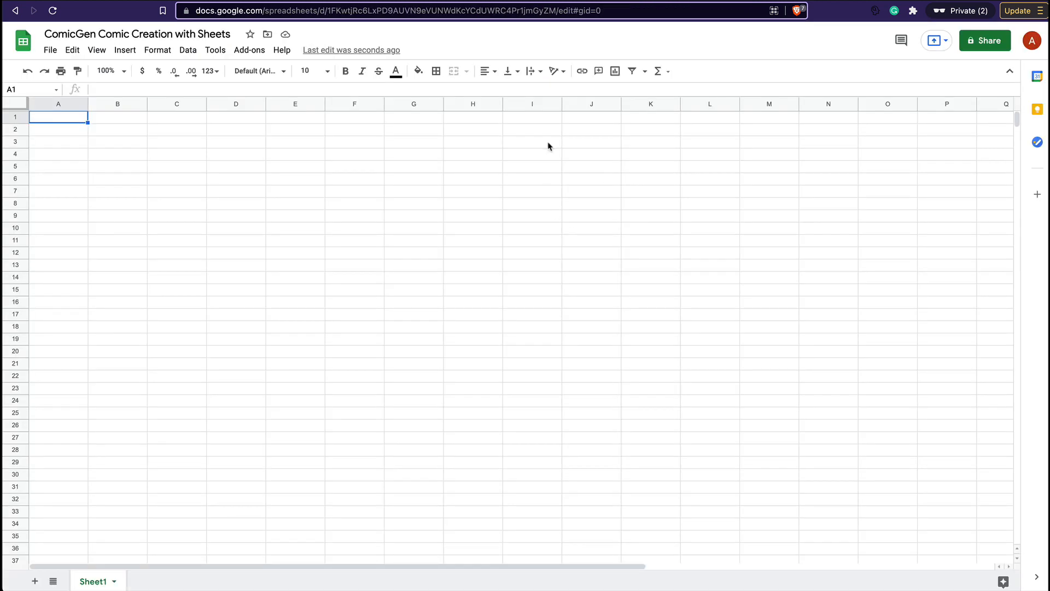
{"action": "left_click", "coordinate": [536, 120]}
{"action": "type", "text": "URL"}
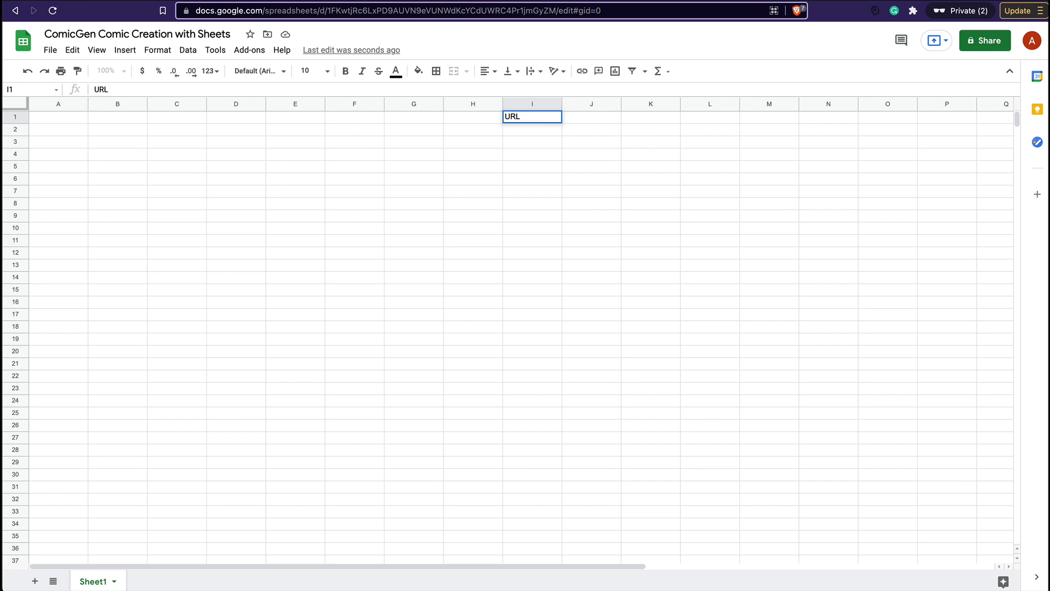
{"action": "key", "text": "Tab"}
{"action": "key", "text": "Down"}
{"action": "key", "text": "Left"}
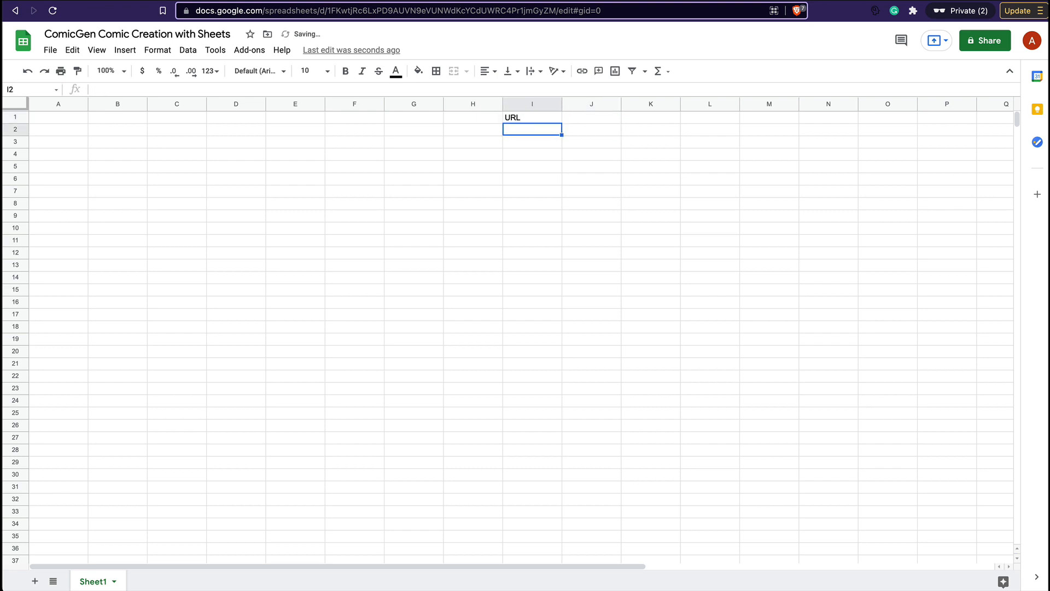
{"action": "key", "text": "ctrl+v"}
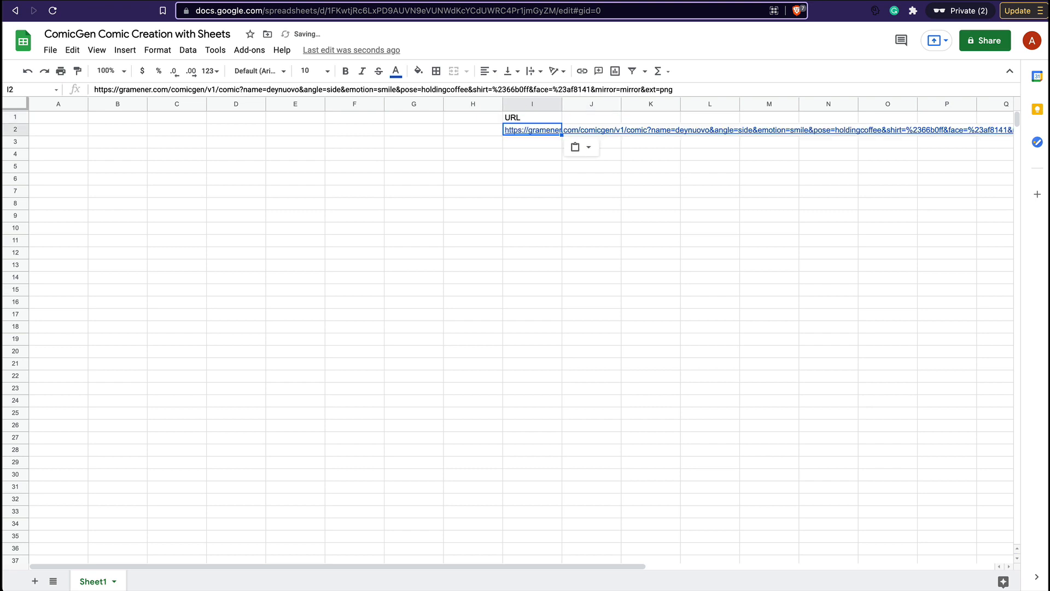
- Label the image URL by entering deyunovo in cell H2
{"action": "left_click", "coordinate": [474, 129]}
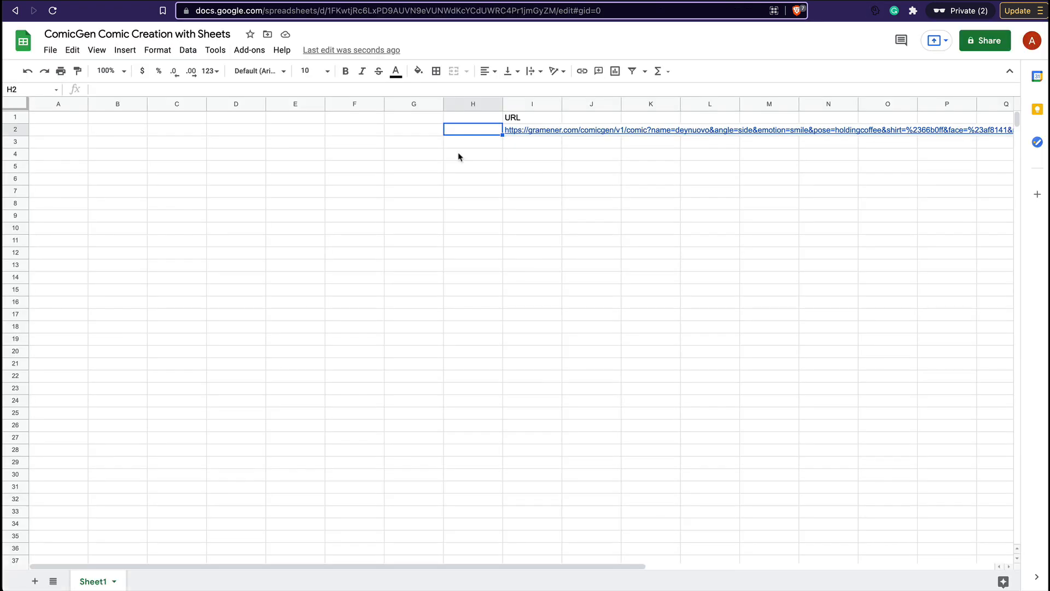
{"action": "type", "text": "deyu"}
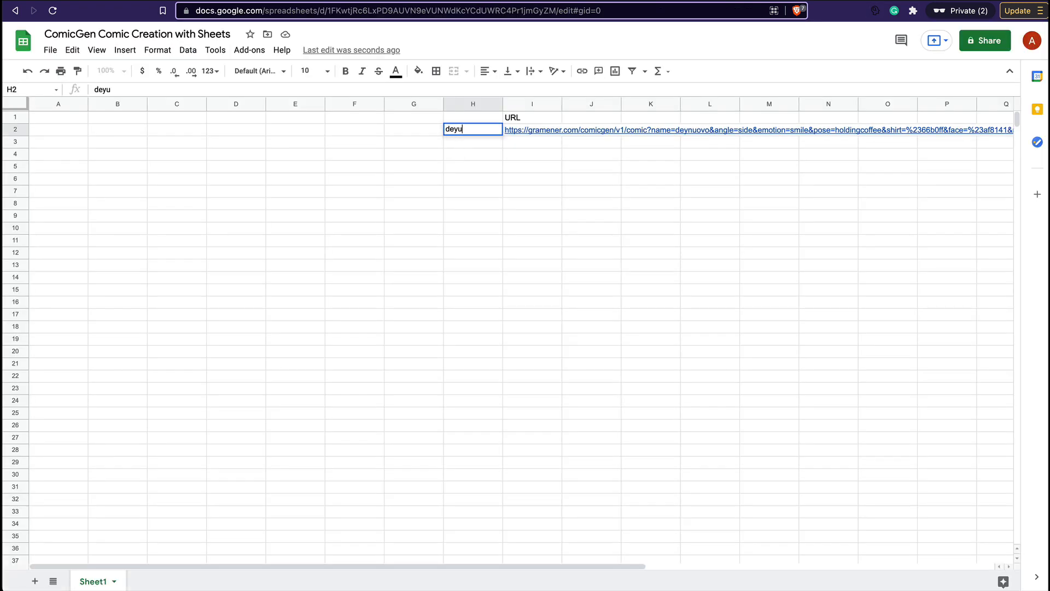
{"action": "type", "text": "novo"}
{"action": "left_click", "coordinate": [538, 182]}
{"action": "left_click", "coordinate": [529, 144]}
{"action": "left_click", "coordinate": [520, 133]}
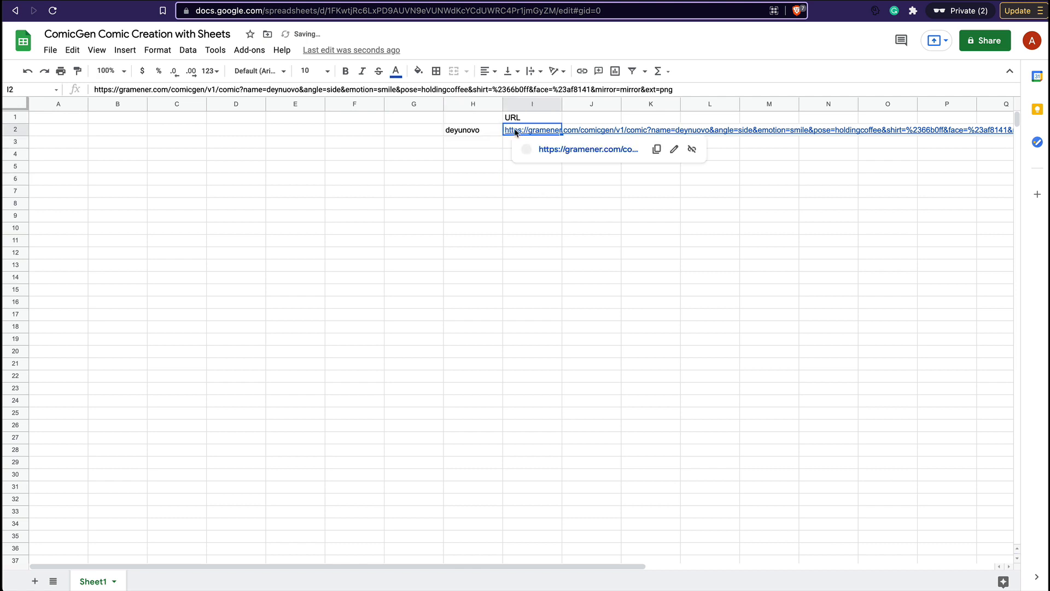
- Enter the formula =image(I2) in cell B9 to insert the character from its URL
{"action": "left_click", "coordinate": [126, 230]}
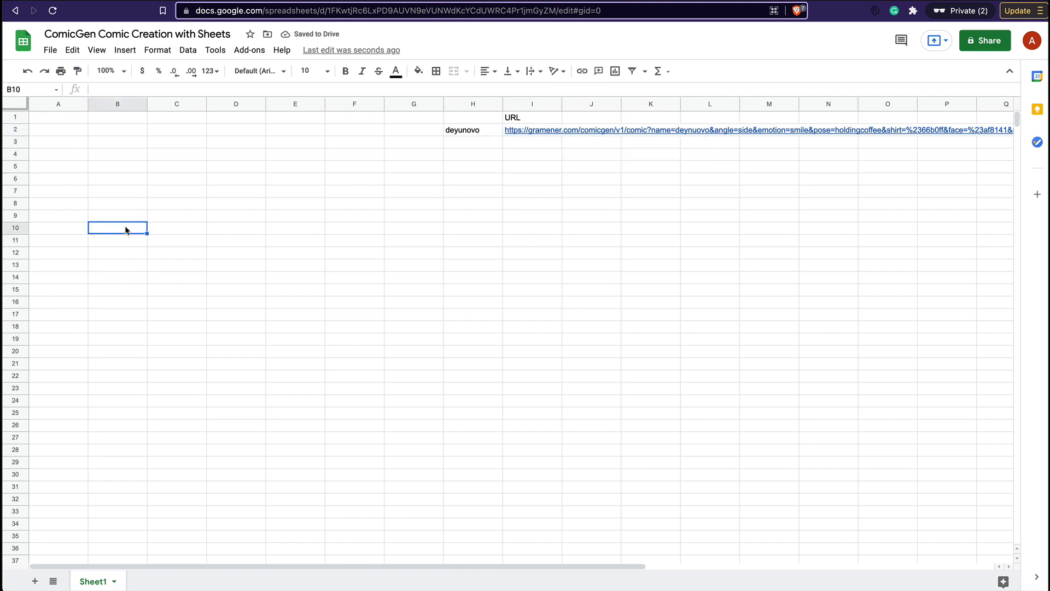
{"action": "left_click", "coordinate": [125, 220]}
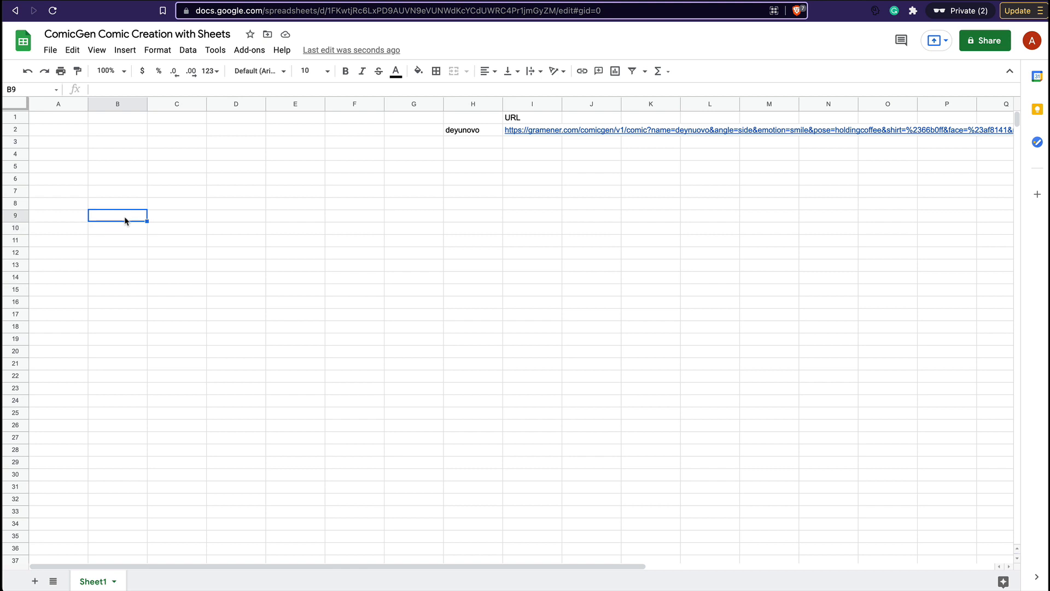
{"action": "type", "text": "=image"}
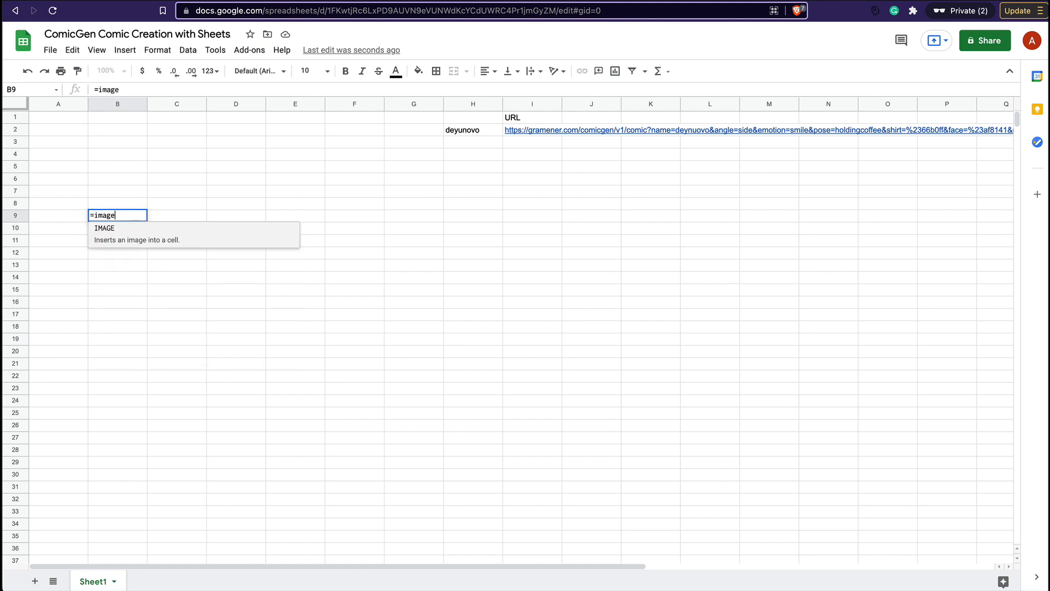
{"action": "type", "text": "("}
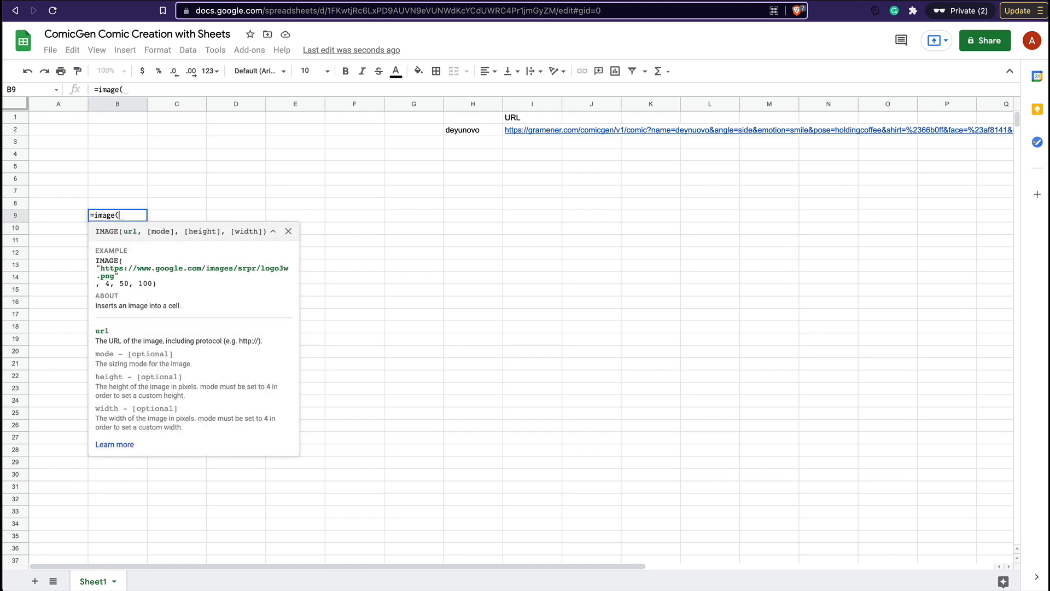
{"action": "left_click", "coordinate": [527, 131]}
{"action": "type", "text": ")"}
{"action": "key", "text": "Return"}
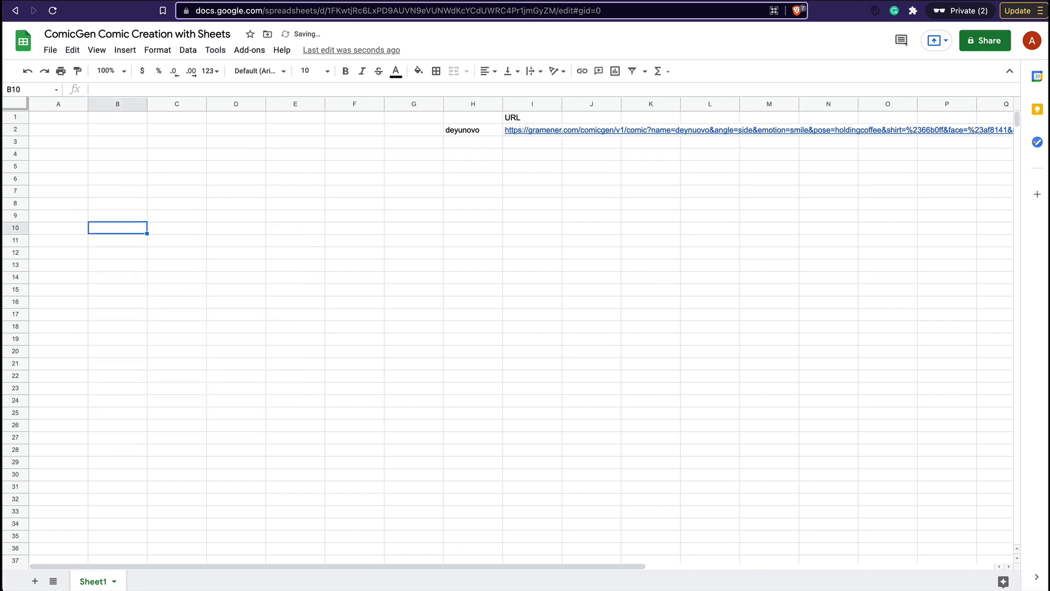
- Widen column B to about twice its width and make row 9 much taller to enlarge the character image
{"action": "key", "text": "Up"}
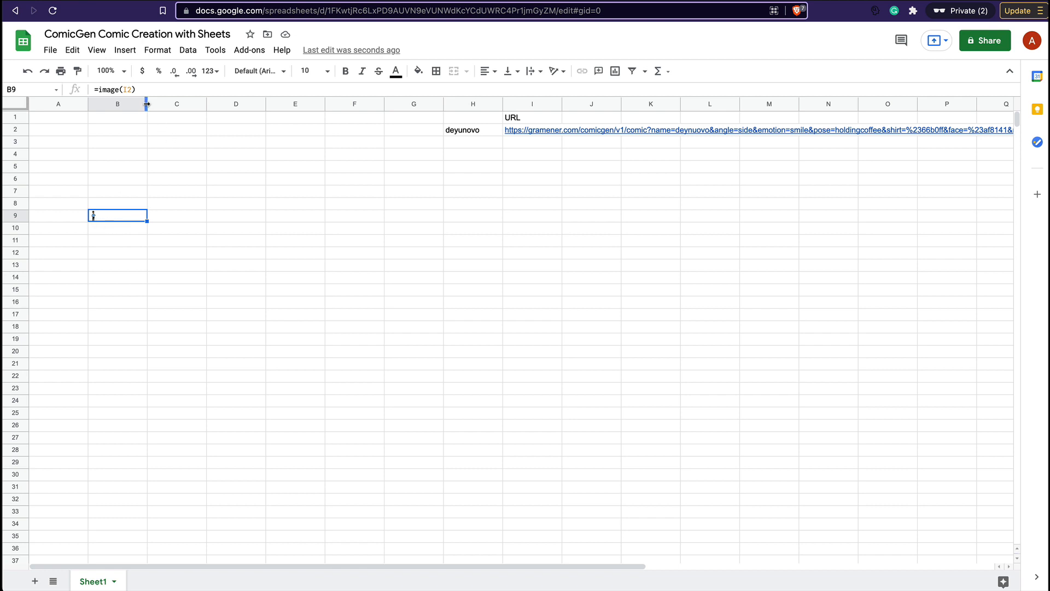
{"action": "left_click_drag", "start_coordinate": [146, 104], "coordinate": [215, 104]}
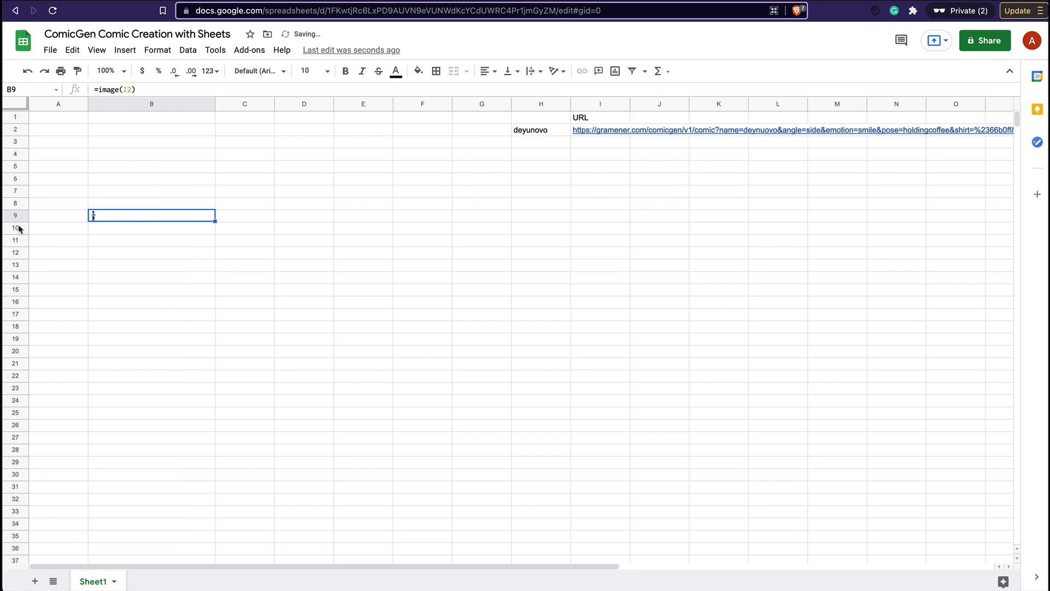
{"action": "left_click_drag", "start_coordinate": [15, 220], "coordinate": [14, 328]}
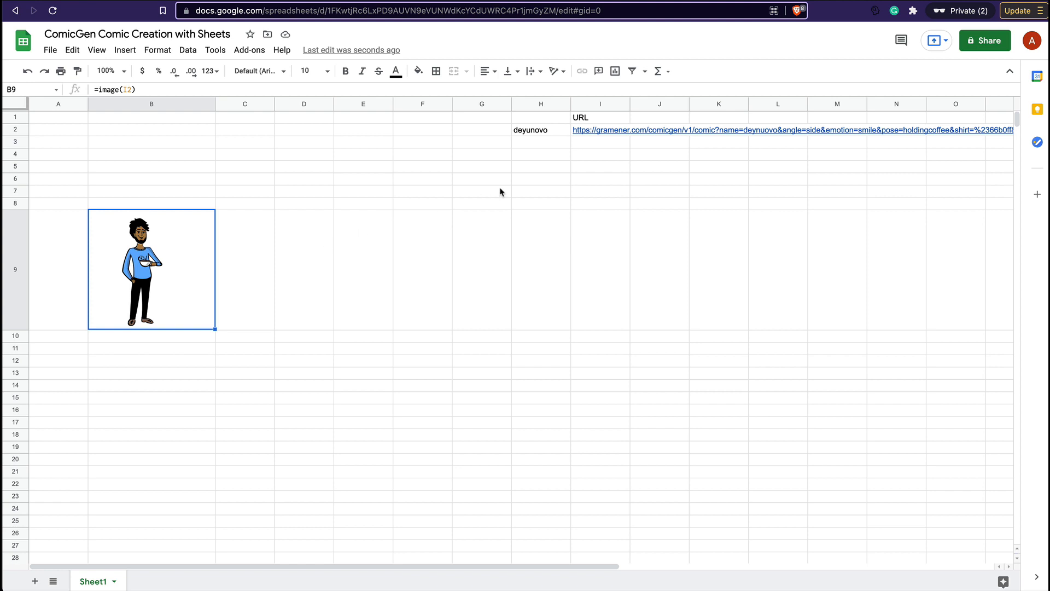
- Append &scale=2&y=100 to the end of the image URL in I2 and check the character in B9
{"action": "left_click", "coordinate": [580, 133]}
{"action": "left_click", "coordinate": [687, 89]}
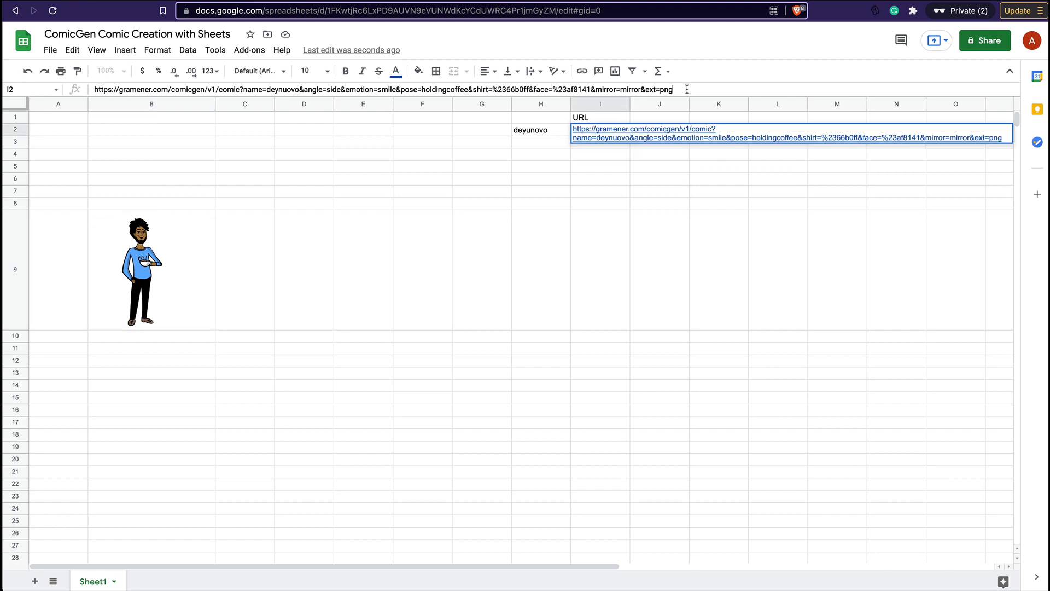
{"action": "type", "text": "&scale=2"}
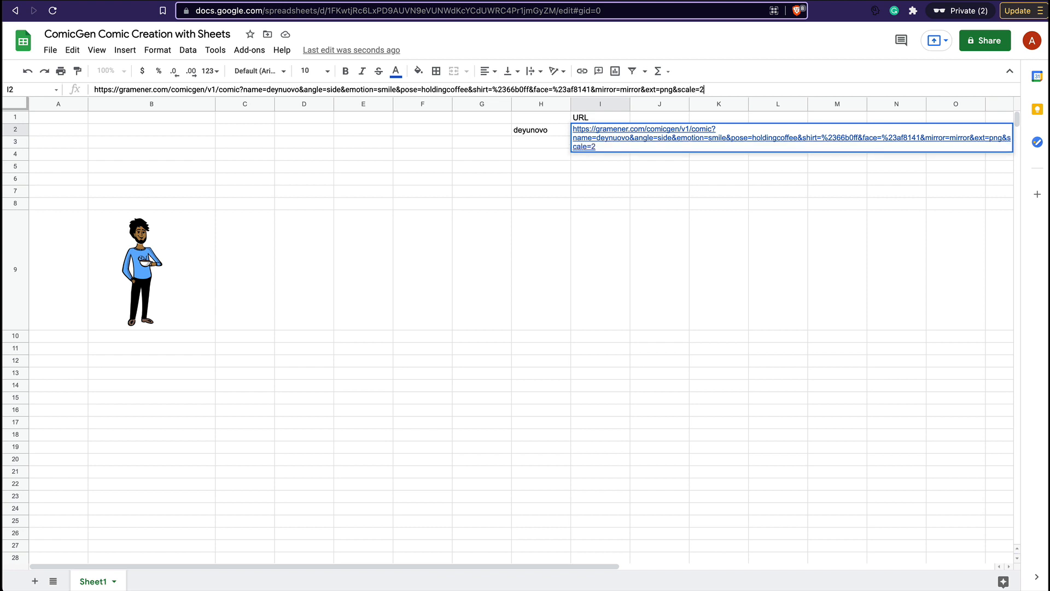
{"action": "type", "text": "&y=10"}
{"action": "key", "text": "Return"}
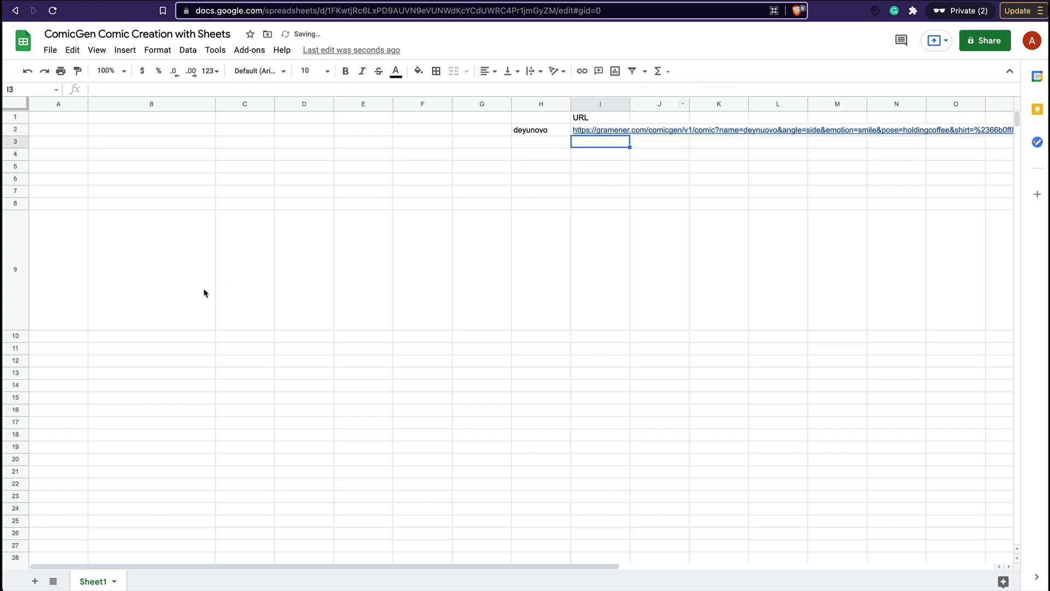
{"action": "left_click", "coordinate": [252, 299]}
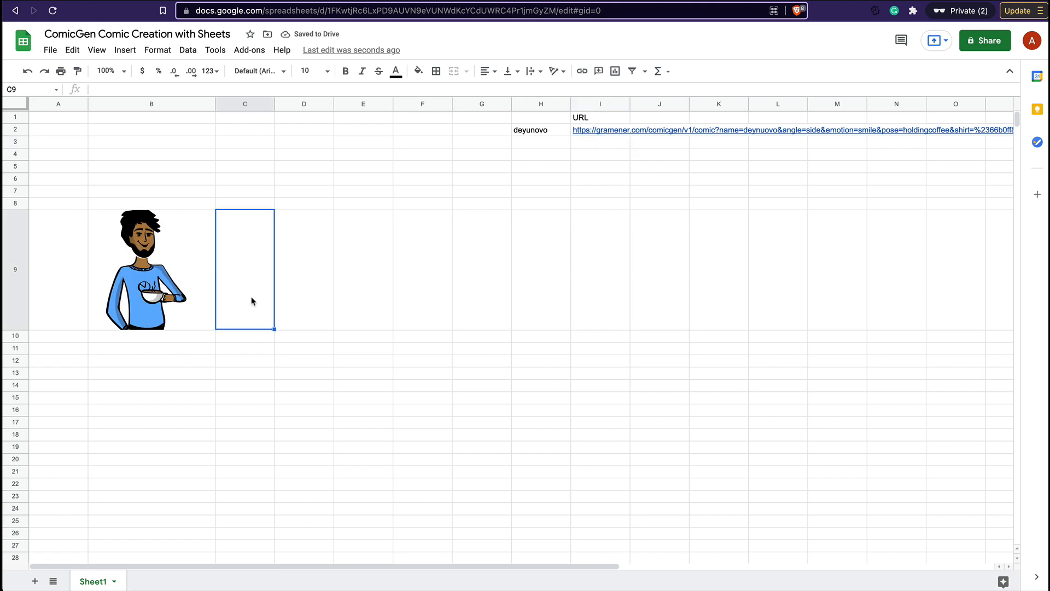
{"action": "left_click", "coordinate": [205, 288]}
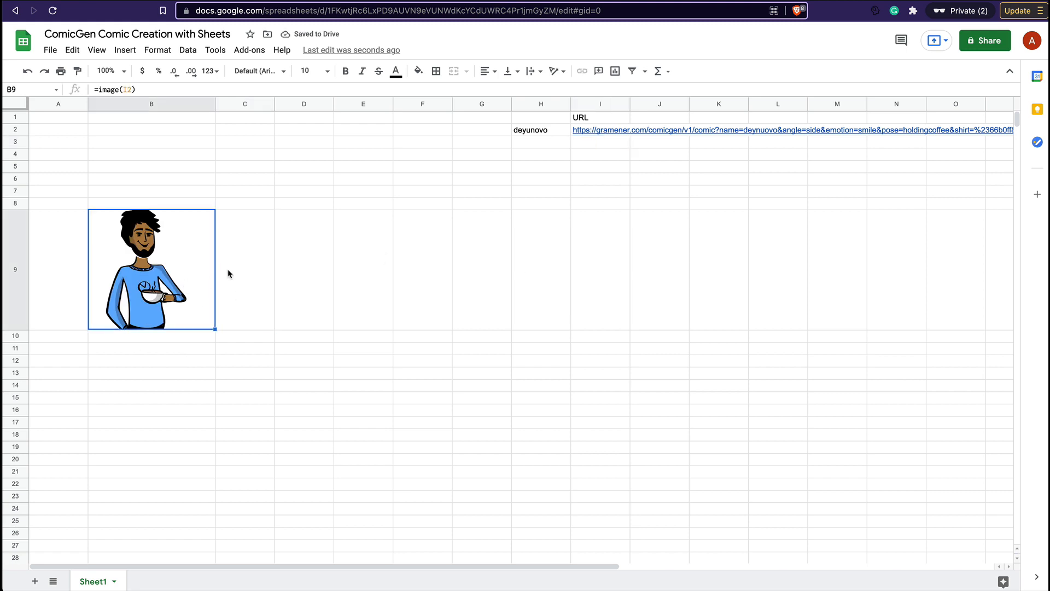
- Widen column C, next to the character image, to slightly more than column B's width
{"action": "left_click", "coordinate": [293, 282]}
{"action": "left_click", "coordinate": [150, 269]}
{"action": "left_click_drag", "start_coordinate": [273, 103], "coordinate": [376, 104]}
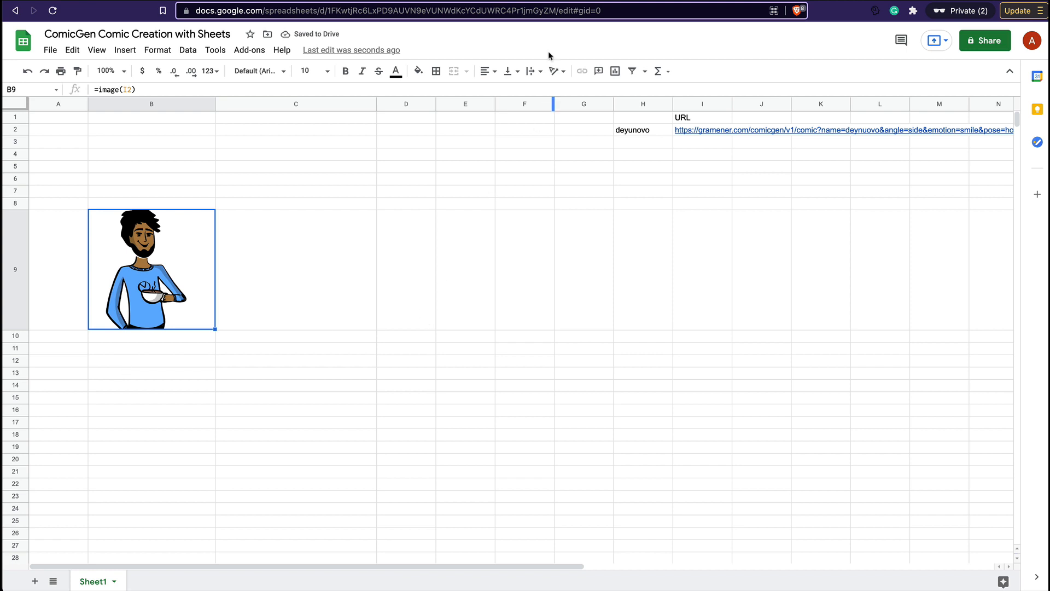
- Switch to the Comicgen page and change the character name to trump
{"action": "left_click", "coordinate": [563, 1]}
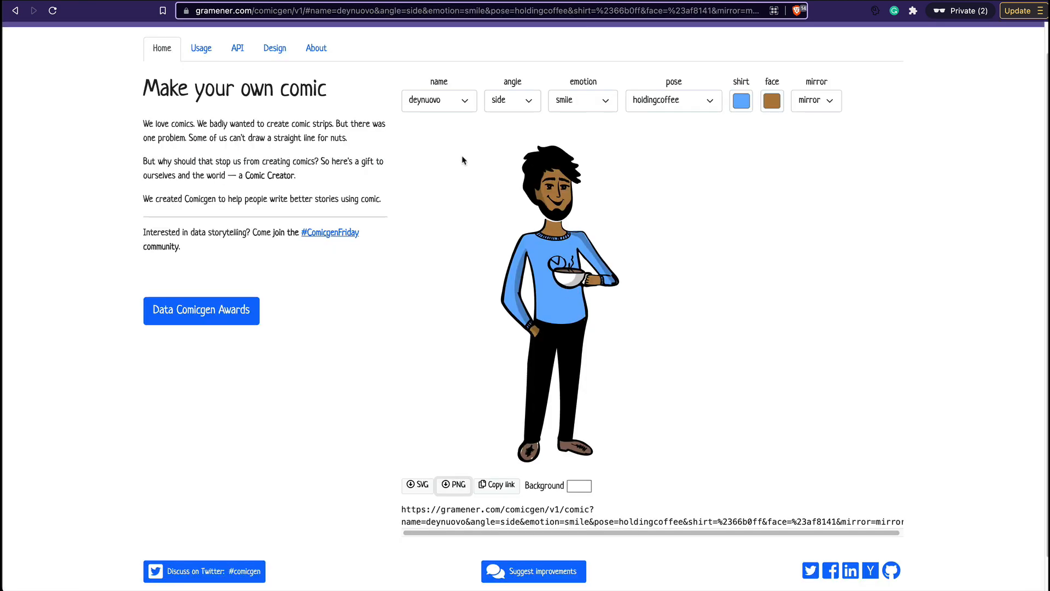
{"action": "left_click", "coordinate": [445, 99]}
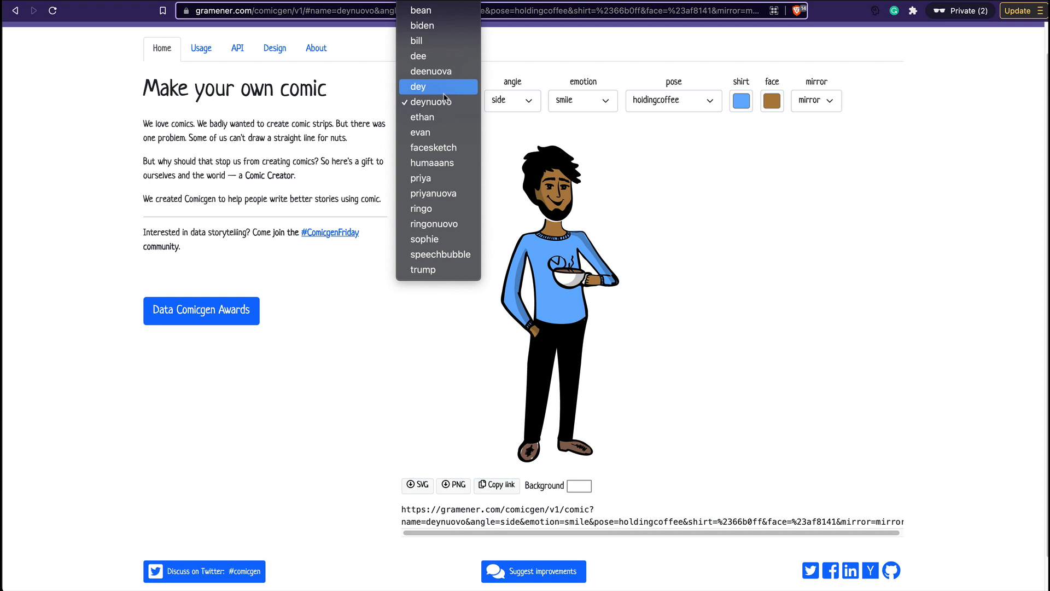
{"action": "left_click", "coordinate": [525, 139]}
{"action": "left_click", "coordinate": [440, 113]}
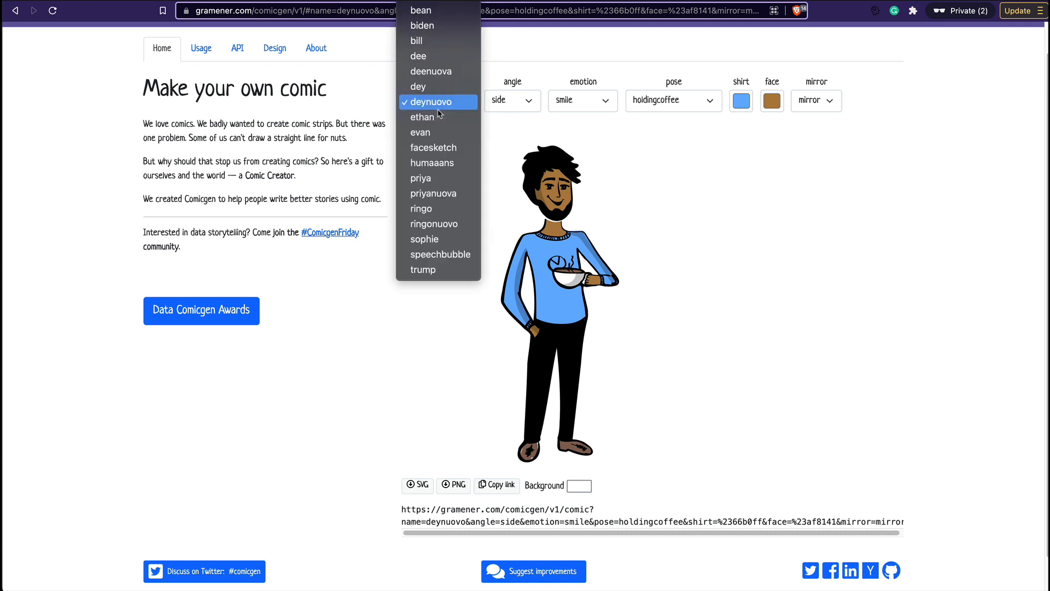
{"action": "left_click", "coordinate": [430, 270]}
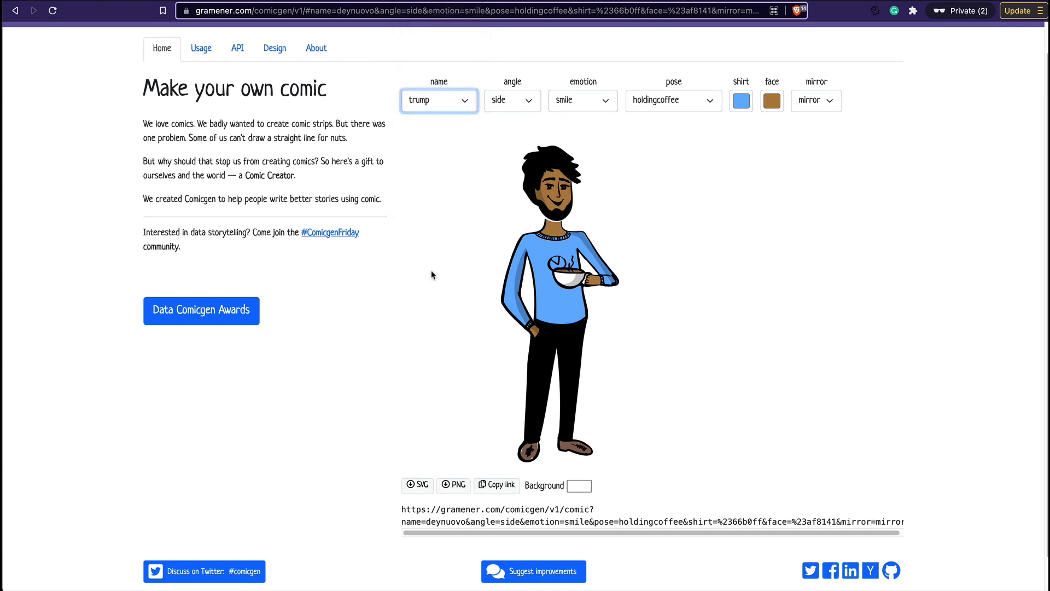
- Change the Comicgen character to speechbubble and turn off its mirroring
{"action": "left_click", "coordinate": [442, 112]}
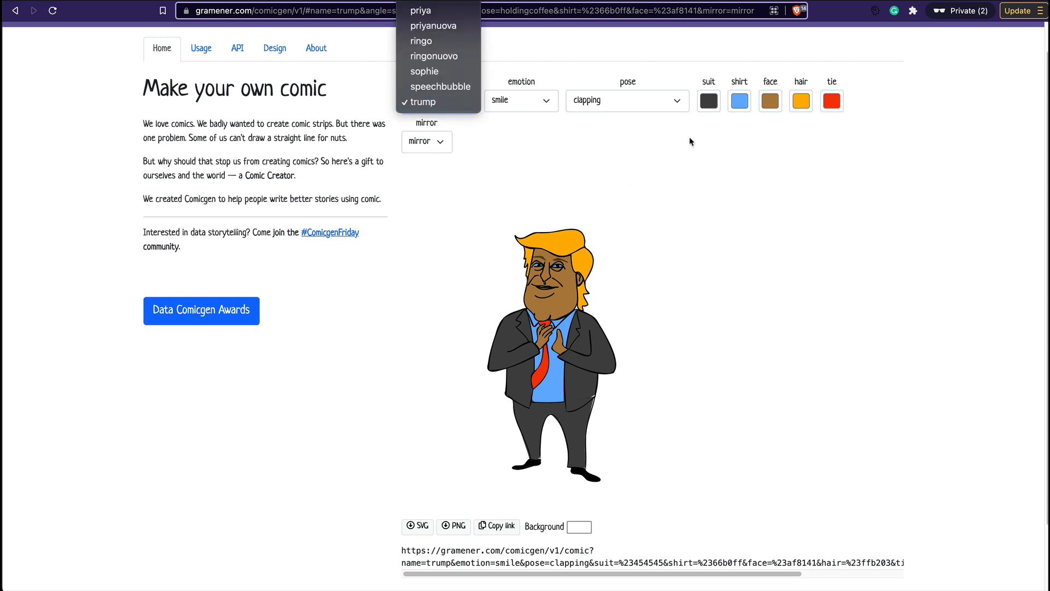
{"action": "left_click", "coordinate": [450, 87]}
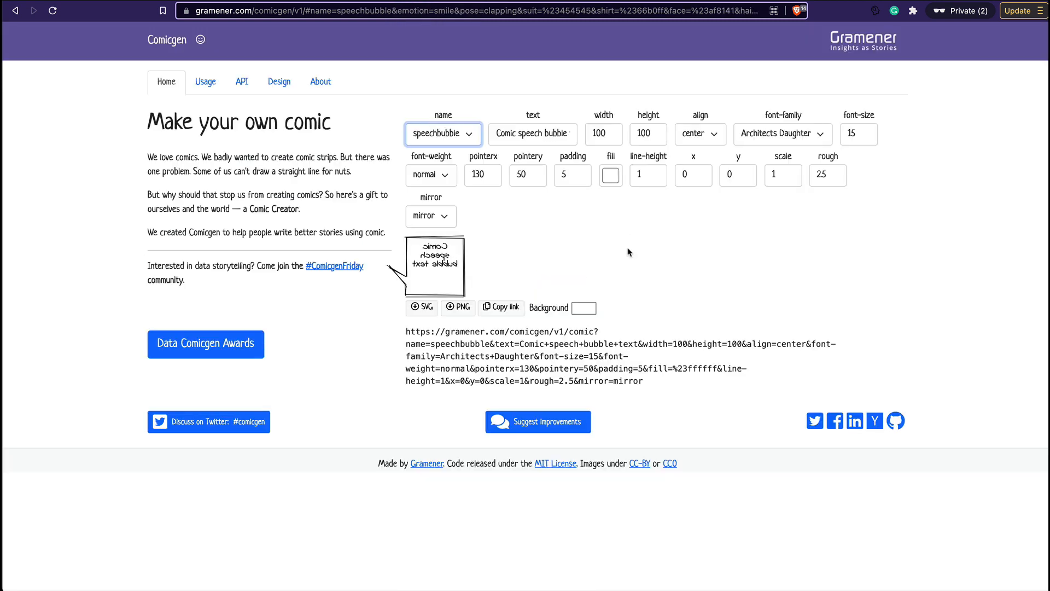
{"action": "left_click", "coordinate": [443, 216]}
{"action": "left_click", "coordinate": [431, 203]}
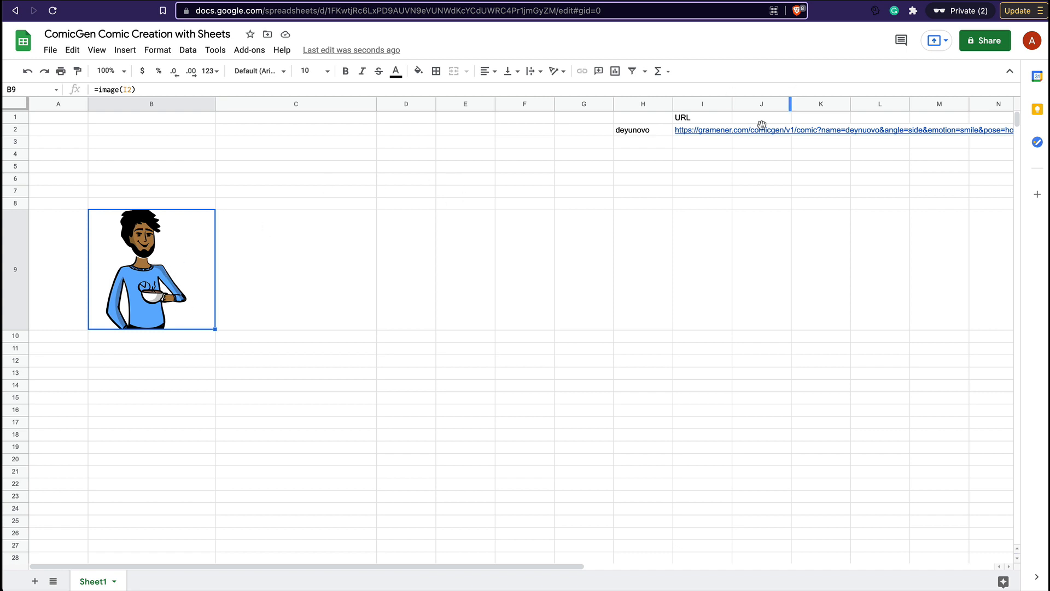
- Return to the spreadsheet and try appending &mirror=1 to the image URL in I2
{"action": "left_click", "coordinate": [705, 136]}
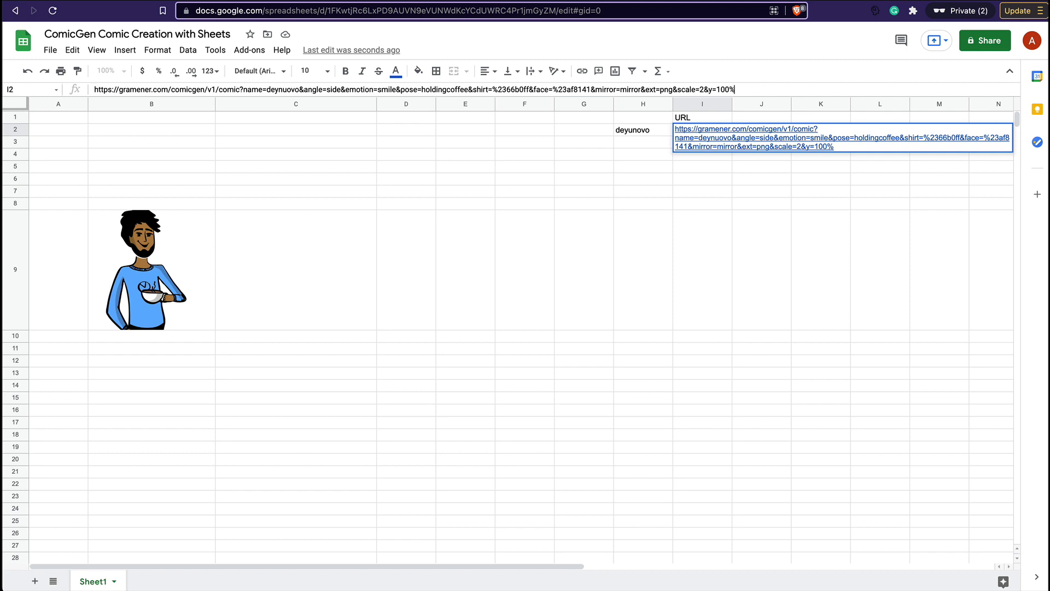
{"action": "type", "text": "mirror=1"}
{"action": "key", "text": "Return"}
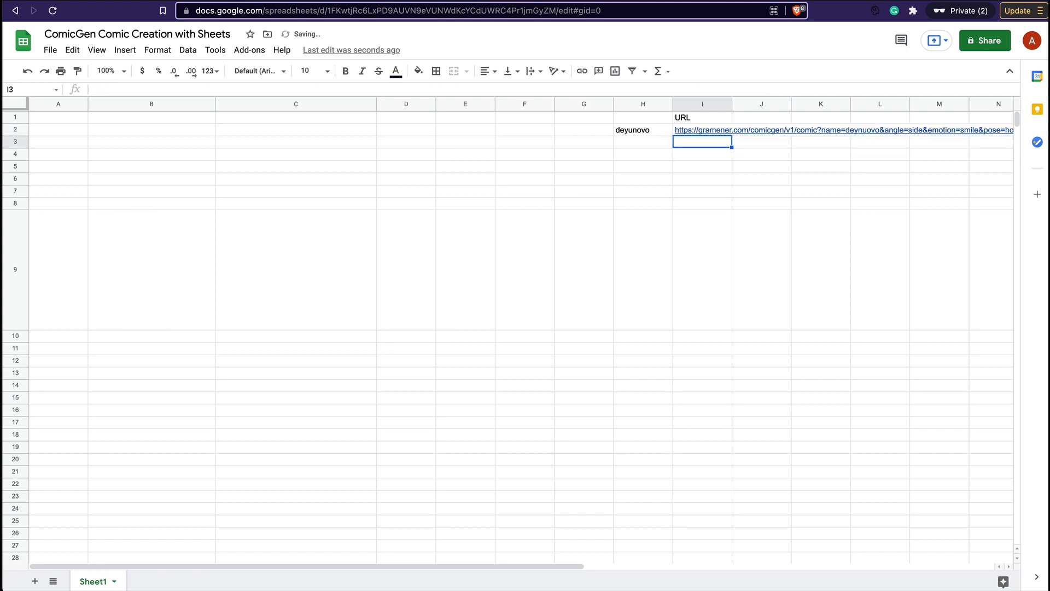
- Select the mirror option for the speech bubble in Comicgen and set the trailing mirror parameter of the URL in I2 to mirror
{"action": "left_click", "coordinate": [699, 132]}
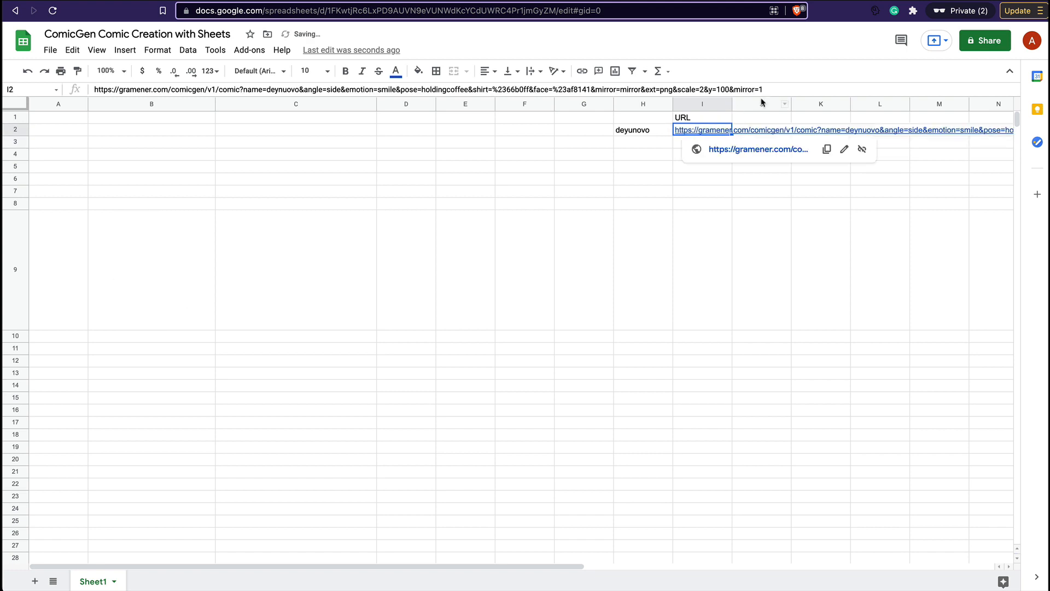
{"action": "left_click", "coordinate": [781, 91]}
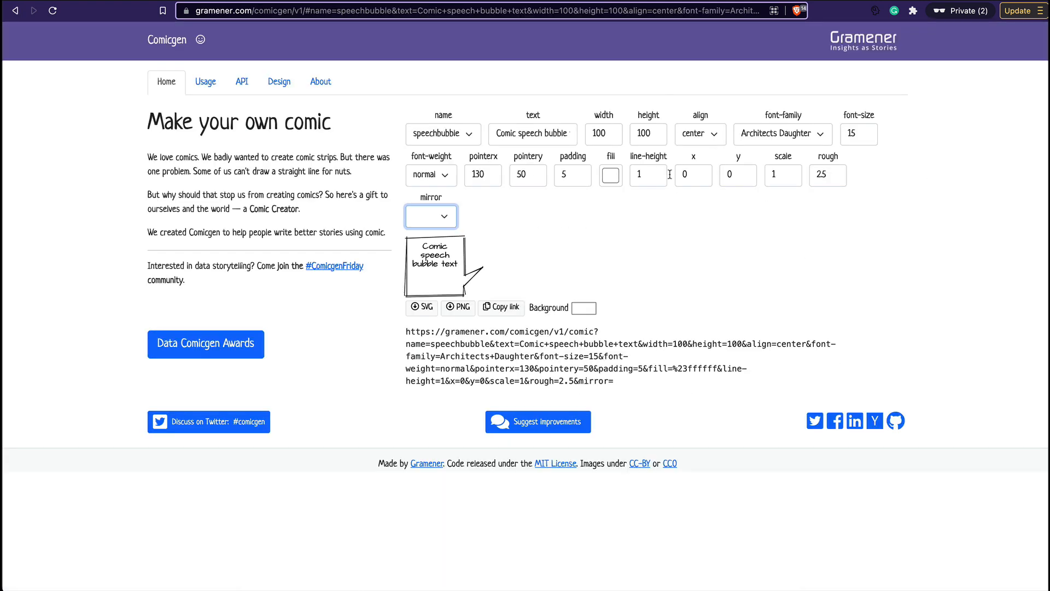
{"action": "left_click", "coordinate": [440, 216]}
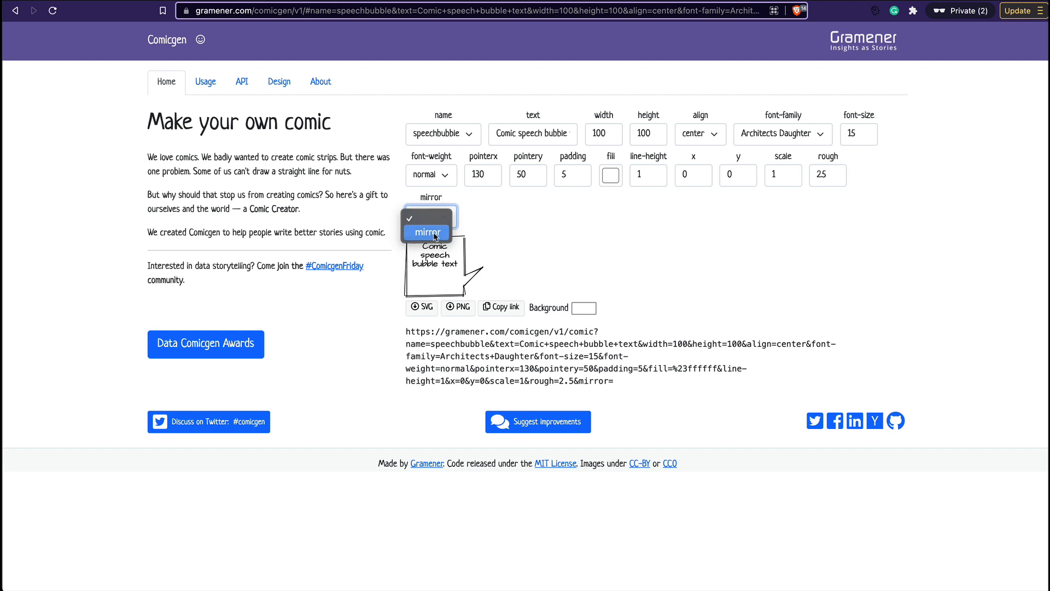
{"action": "left_click", "coordinate": [431, 232]}
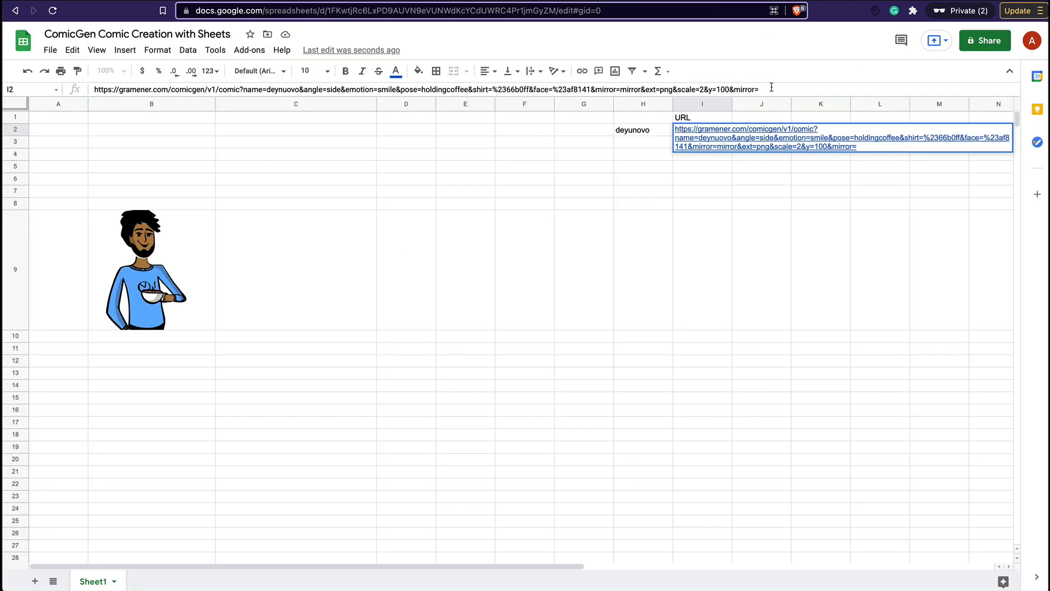
{"action": "type", "text": "mirror"}
{"action": "key", "text": "Return"}
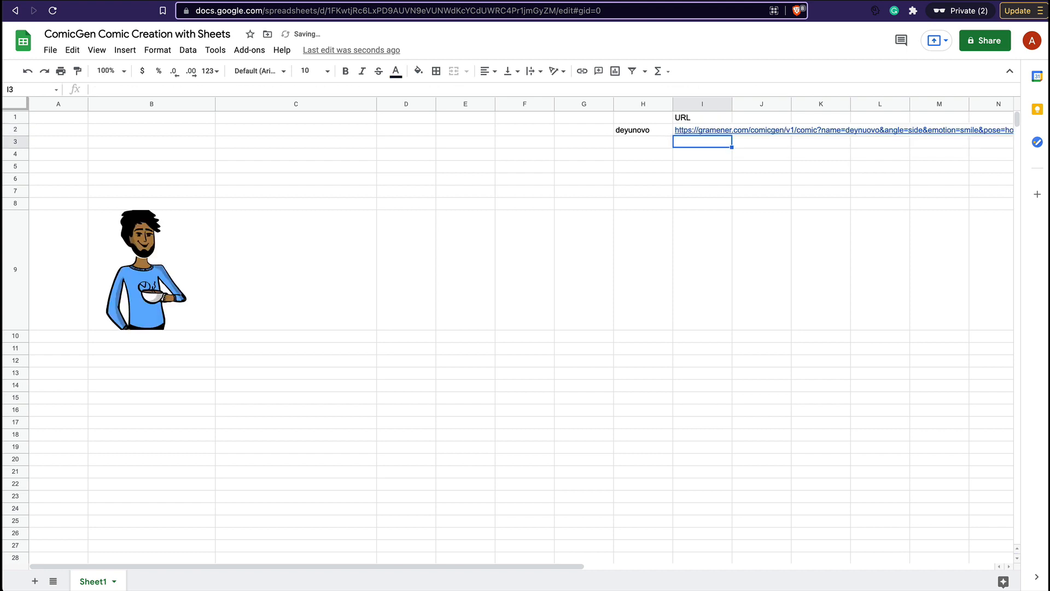
- Delete the trailing mirror parameter from the image URL in I2, clear the earlier mirror setting before ext=png, and check the character in B9
{"action": "left_click", "coordinate": [702, 129]}
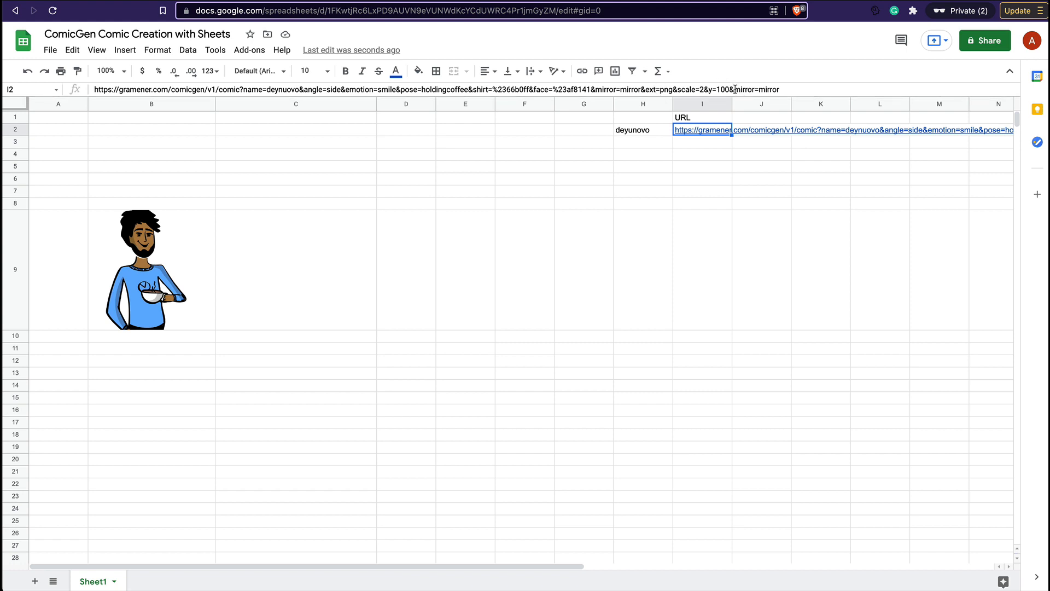
{"action": "double_click", "coordinate": [767, 90]}
{"action": "key", "text": "BackSpace"}
{"action": "key", "text": "BackSpace"}
{"action": "key", "text": "BackSpace"}
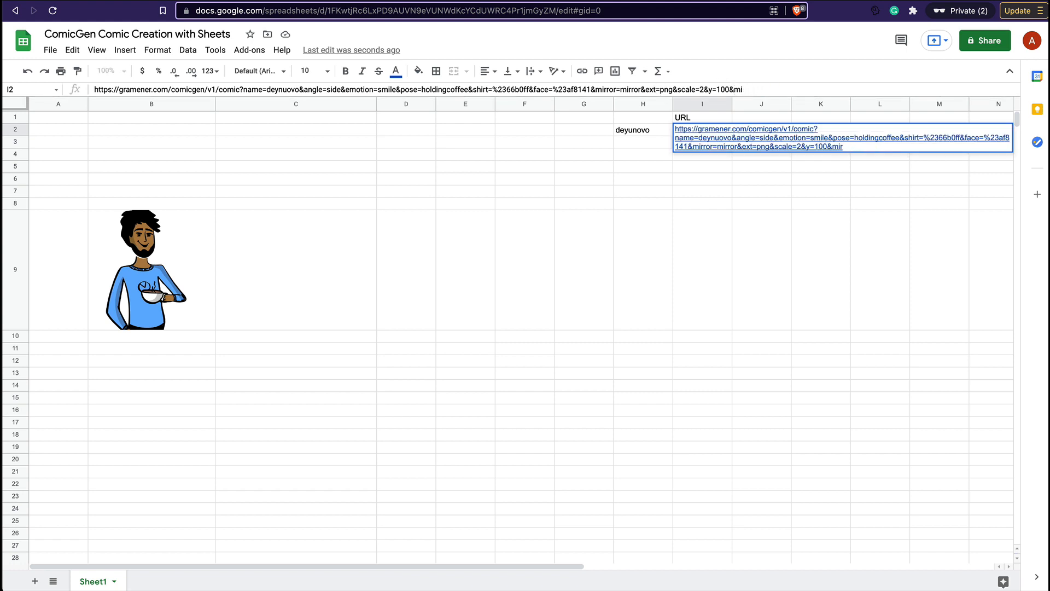
{"action": "key", "text": "BackSpace"}
{"action": "key", "text": "BackSpace"}
{"action": "double_click", "coordinate": [637, 88]}
{"action": "key", "text": "BackSpace"}
{"action": "key", "text": "Return"}
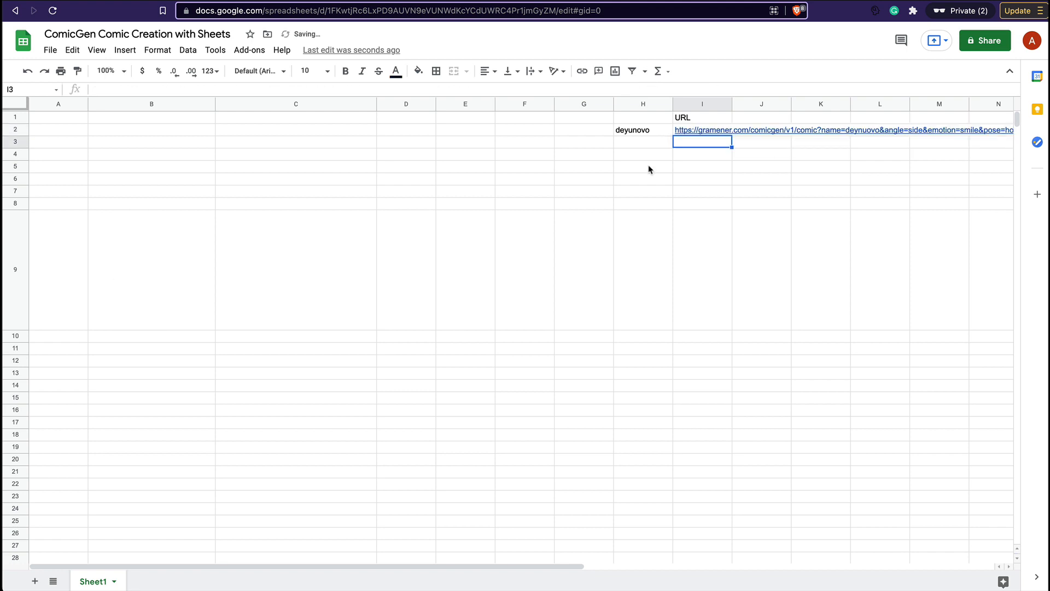
{"action": "left_click", "coordinate": [698, 131]}
{"action": "left_click", "coordinate": [163, 247]}
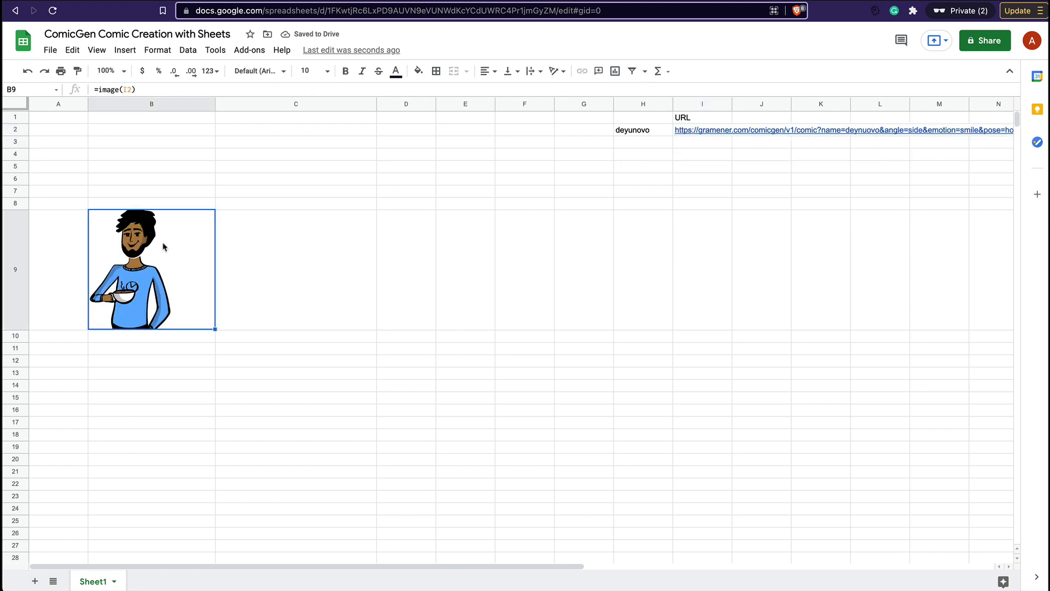
- Move the character image from B9 to C9
{"action": "key", "text": "ctrl+x"}
{"action": "left_click", "coordinate": [267, 265]}
{"action": "key", "text": "ctrl+v"}
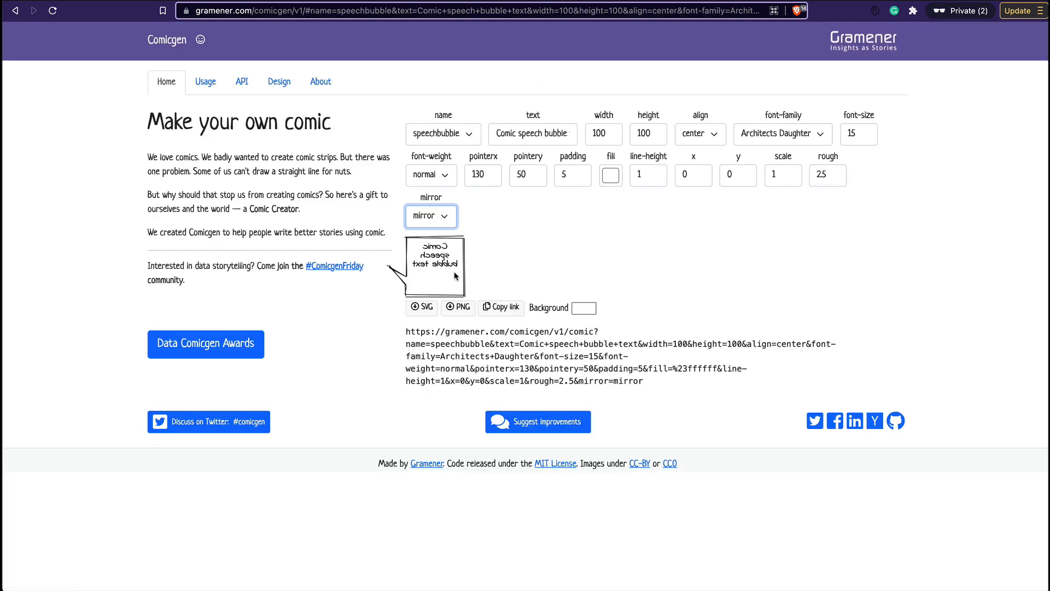
- Switch to Comicgen and clear the mirror option of the speech bubble
{"action": "left_click", "coordinate": [426, 218]}
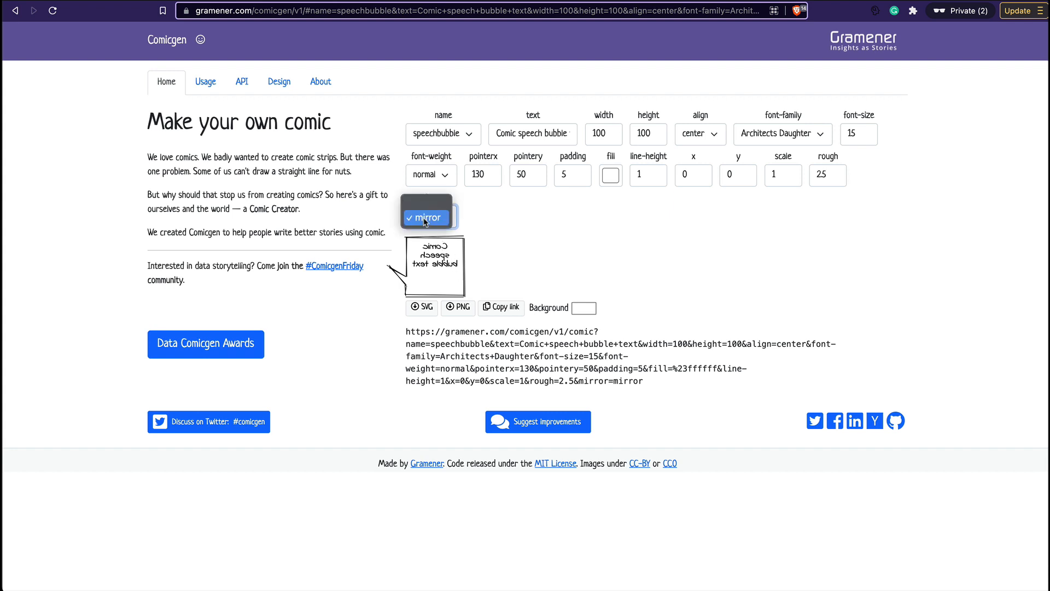
{"action": "left_click", "coordinate": [427, 200]}
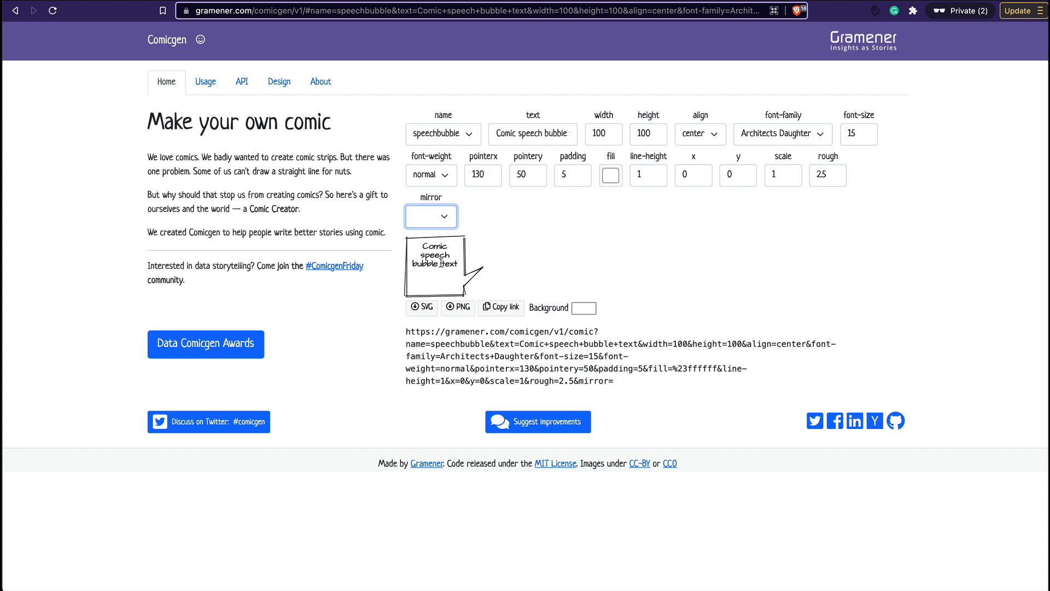
{"action": "left_click", "coordinate": [462, 255]}
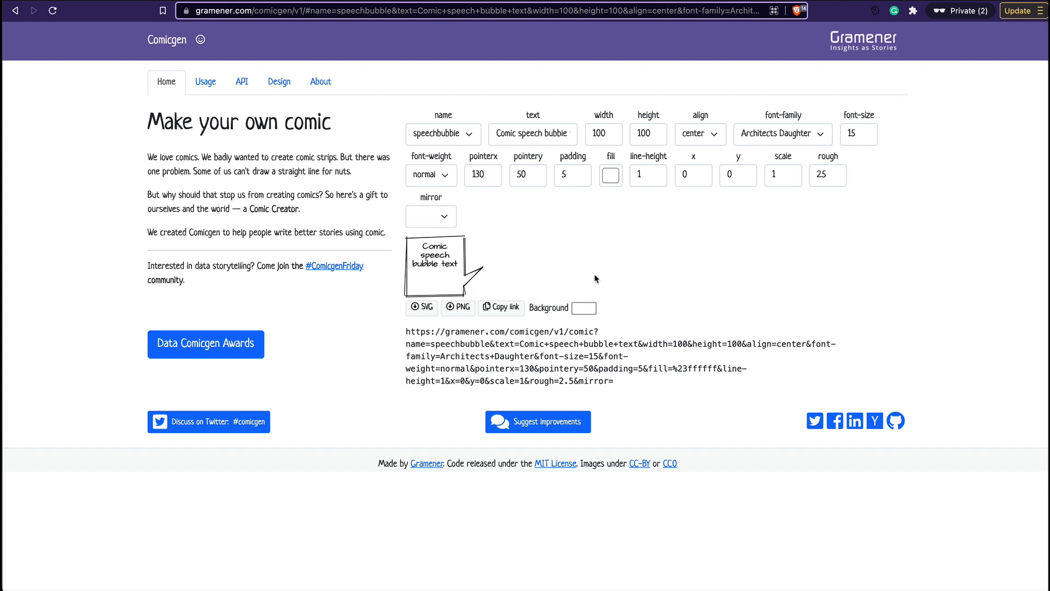
{"action": "left_click", "coordinate": [458, 307]}
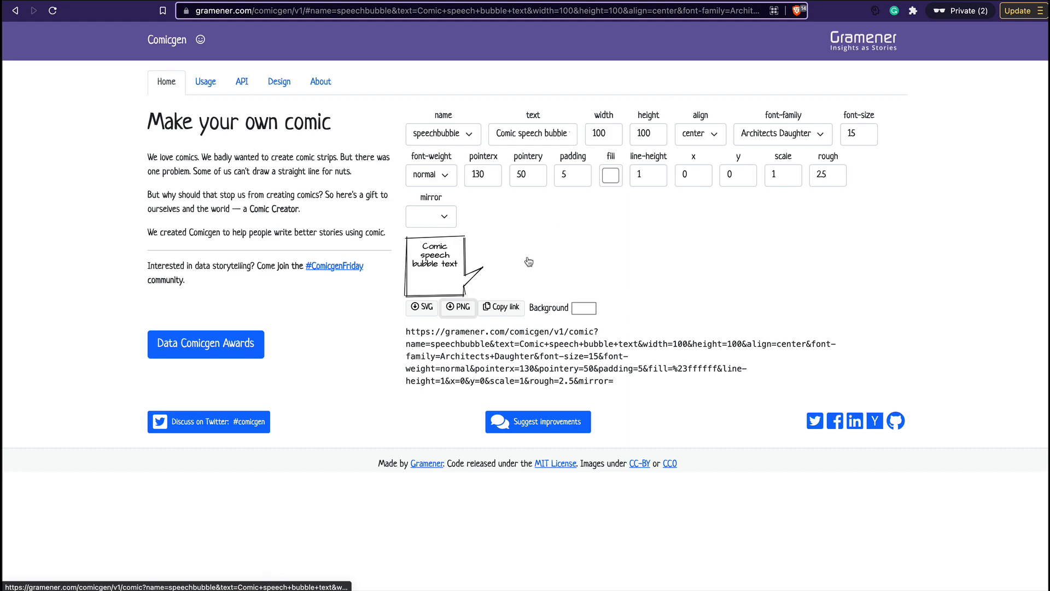
{"action": "left_click", "coordinate": [458, 307]}
{"action": "right_click", "coordinate": [457, 304]}
{"action": "left_click", "coordinate": [707, 402]}
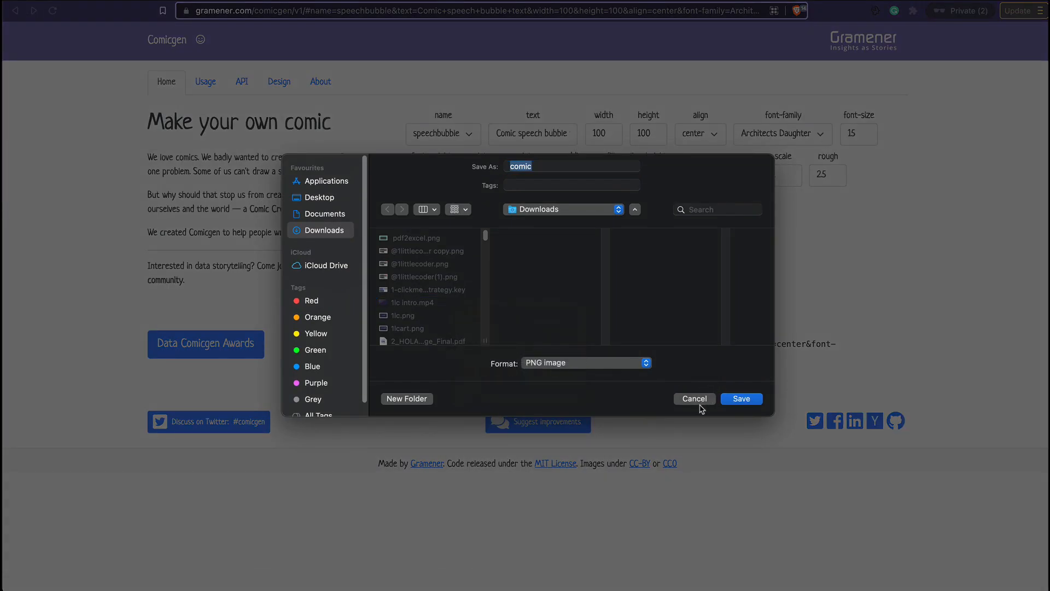
{"action": "left_click", "coordinate": [708, 402]}
- Copy the speech bubble's PNG link address from Comicgen, then in the spreadsheet enter speechbuble in H3 and paste the link into I3
{"action": "right_click", "coordinate": [459, 310]}
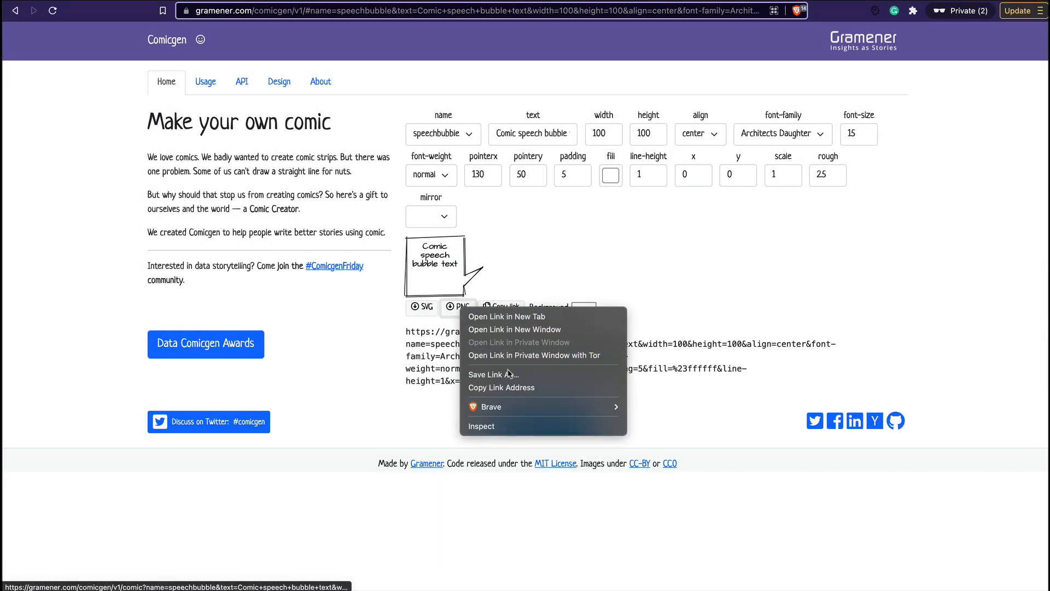
{"action": "left_click", "coordinate": [502, 387]}
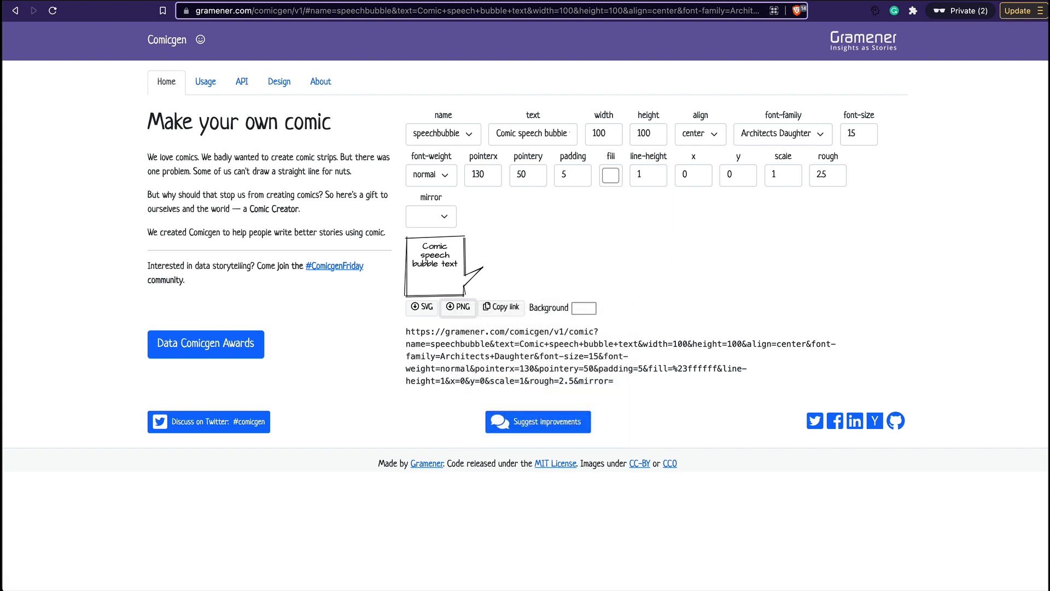
{"action": "left_click", "coordinate": [883, 1]}
{"action": "left_click", "coordinate": [640, 146]}
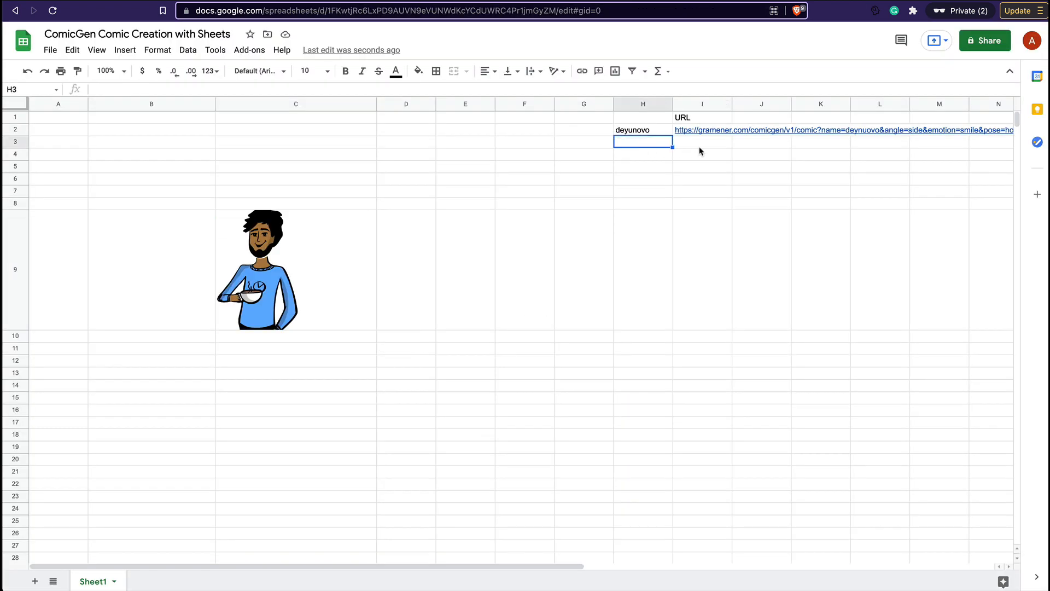
{"action": "type", "text": "speechb"}
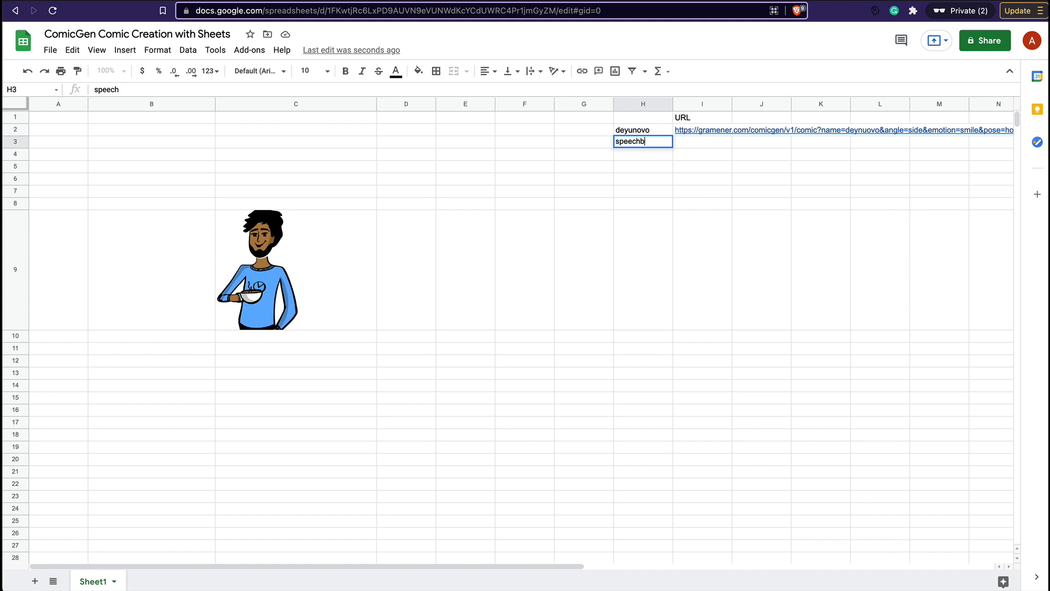
{"action": "type", "text": "uble"}
{"action": "key", "text": "Tab"}
{"action": "key", "text": "ctrl+v"}
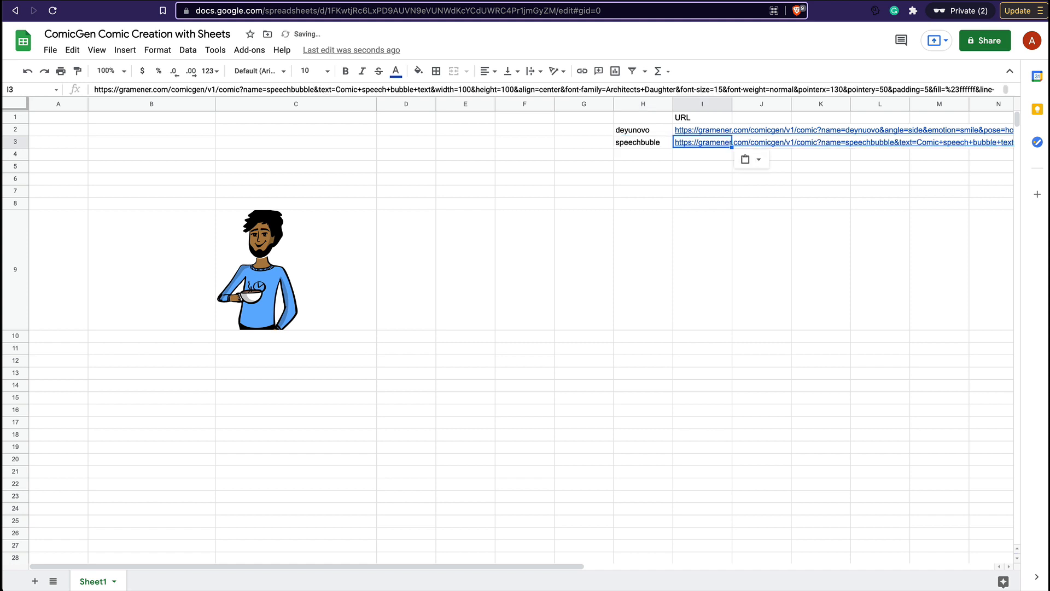
{"action": "left_click", "coordinate": [698, 227]}
{"action": "left_click", "coordinate": [709, 147]}
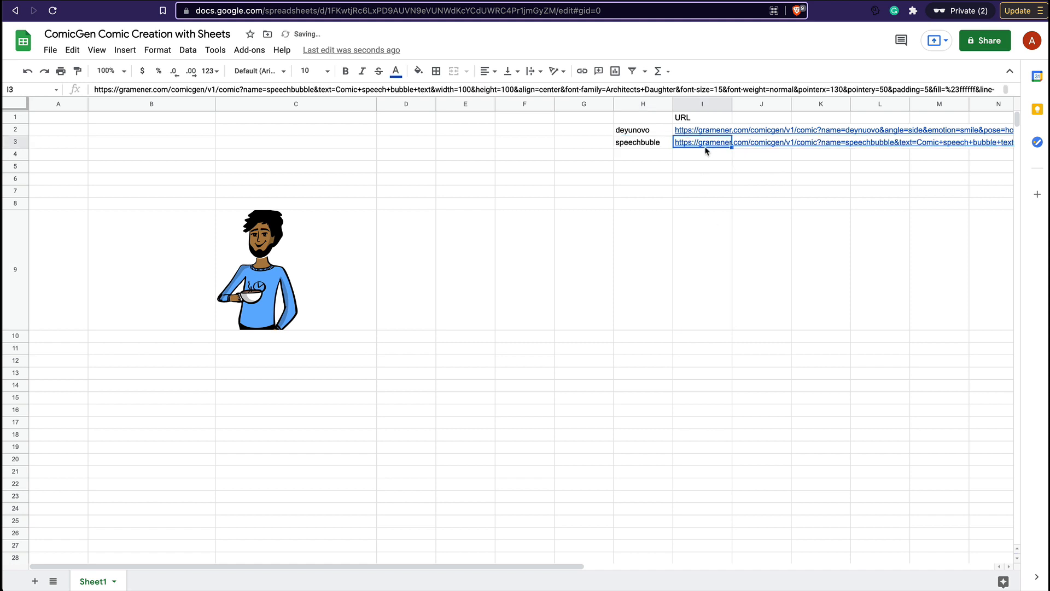
- Insert the speech bubble image in B9 with the formula =IMAGE((I3))
{"action": "left_click", "coordinate": [192, 266]}
{"action": "type", "text": "=image"}
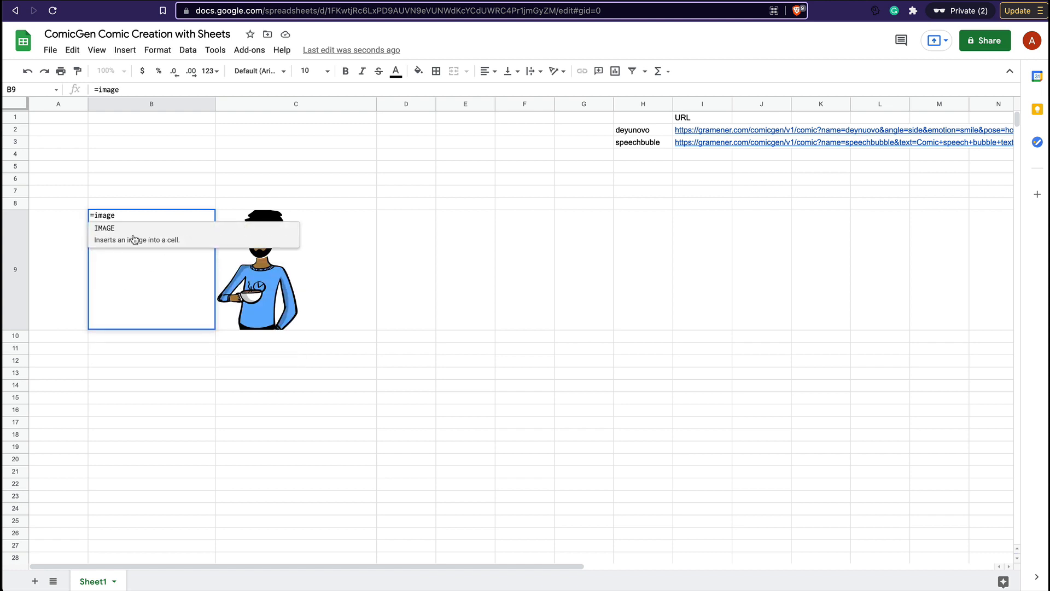
{"action": "left_click", "coordinate": [133, 236]}
{"action": "type", "text": "(("}
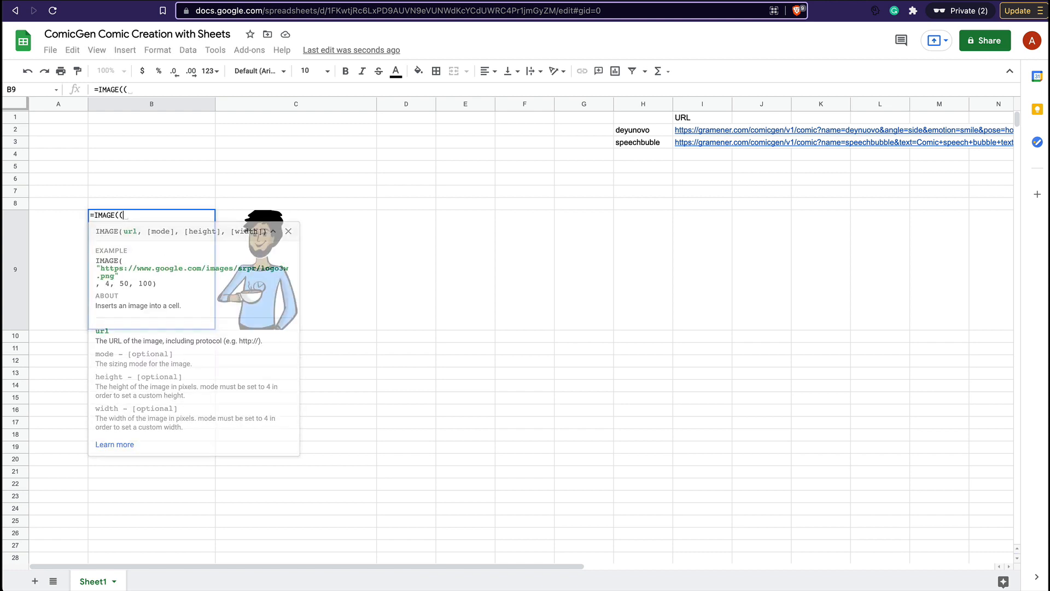
{"action": "left_click", "coordinate": [703, 146]}
{"action": "key", "text": "Return"}
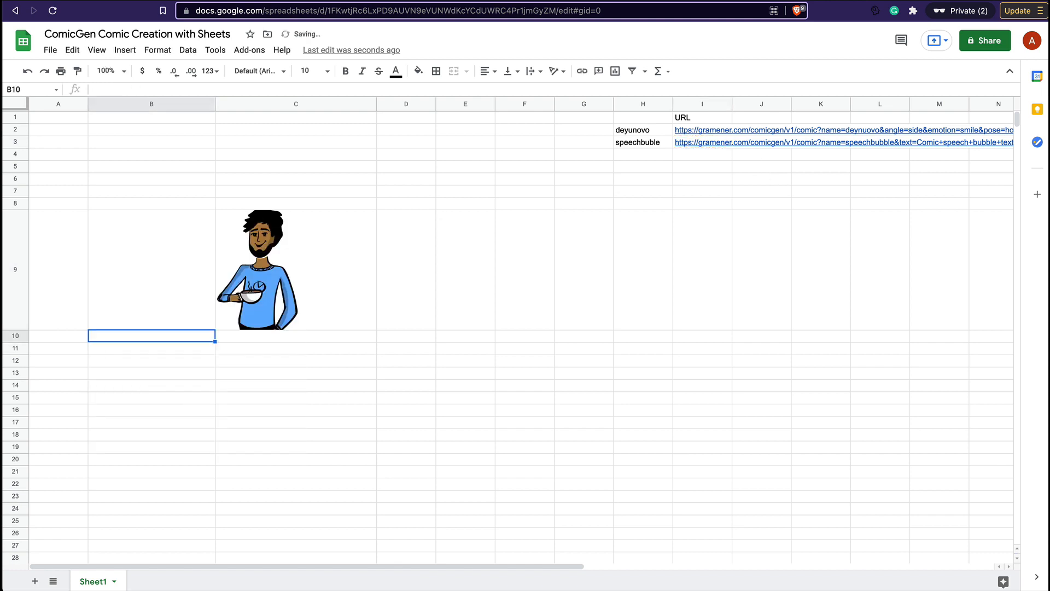
{"action": "left_click", "coordinate": [151, 270]}
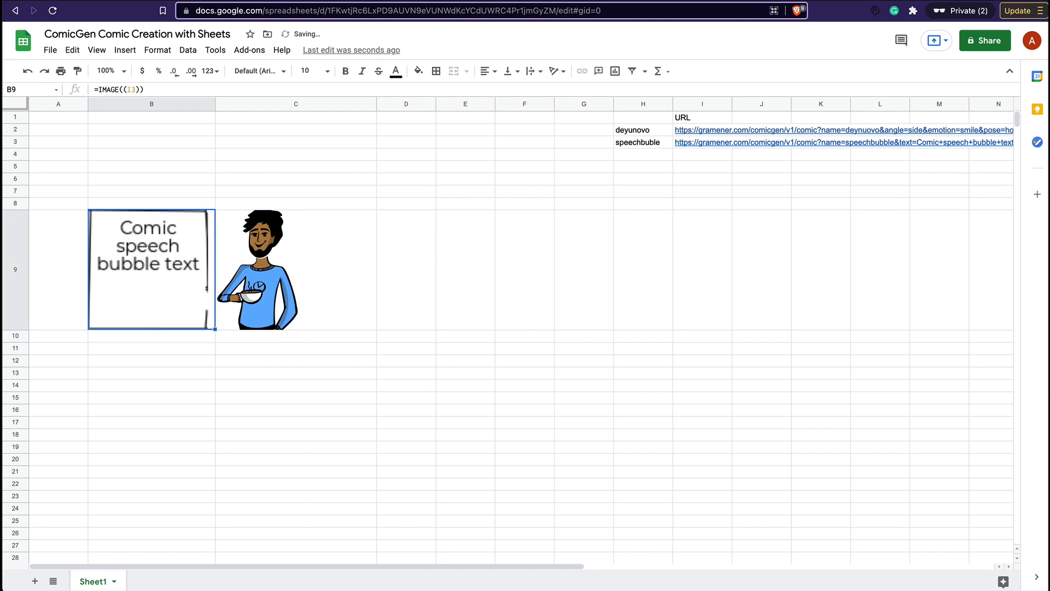
- Add &scale=0.23 after height=100 in the speech bubble URL in I3 and check the image in B9
{"action": "left_click", "coordinate": [688, 143]}
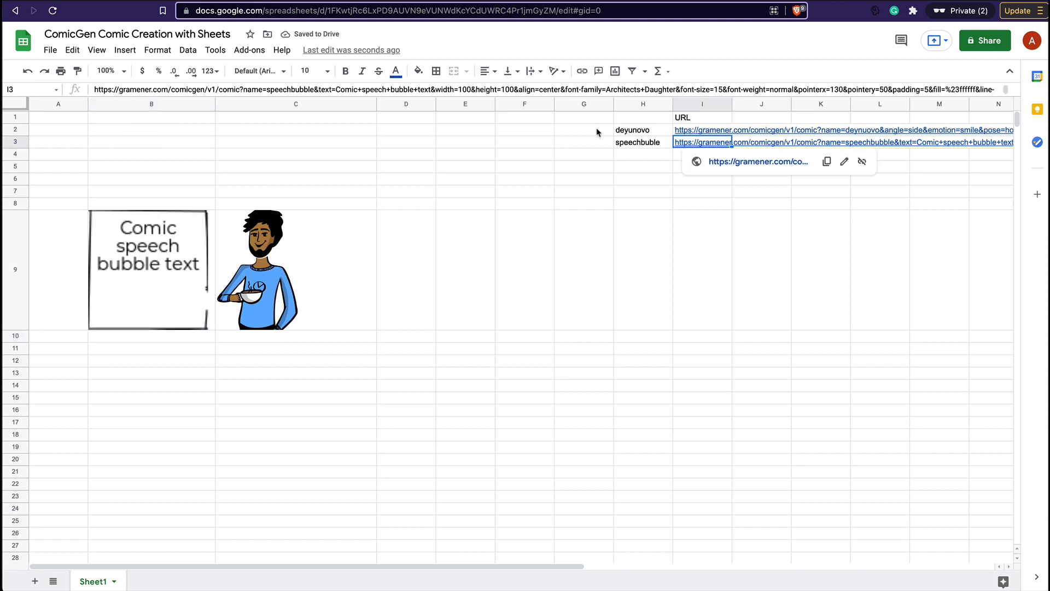
{"action": "left_click", "coordinate": [662, 89]}
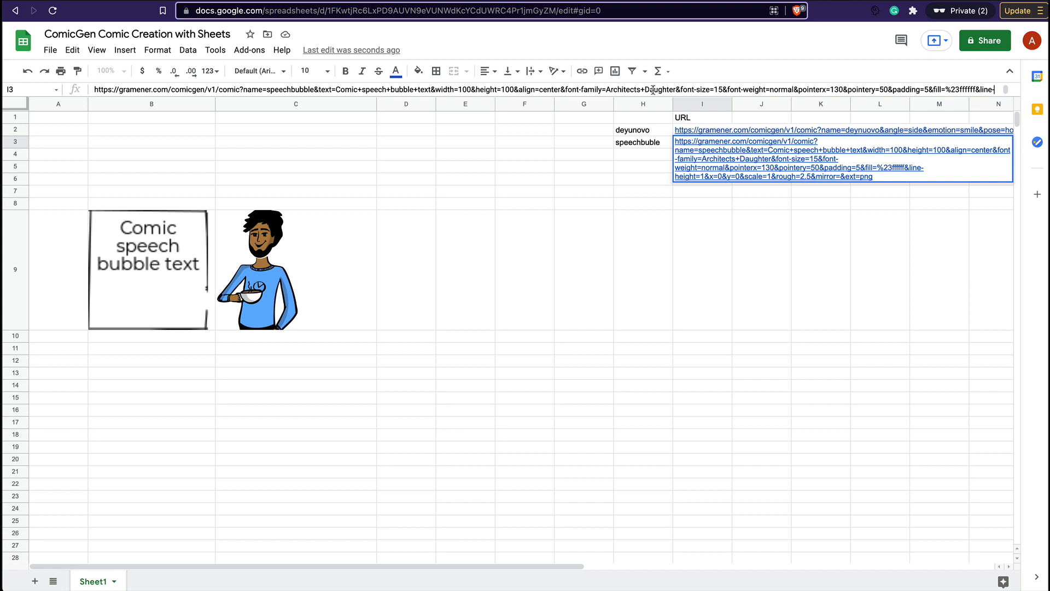
{"action": "left_click", "coordinate": [472, 90]}
{"action": "type", "text": "&scale="}
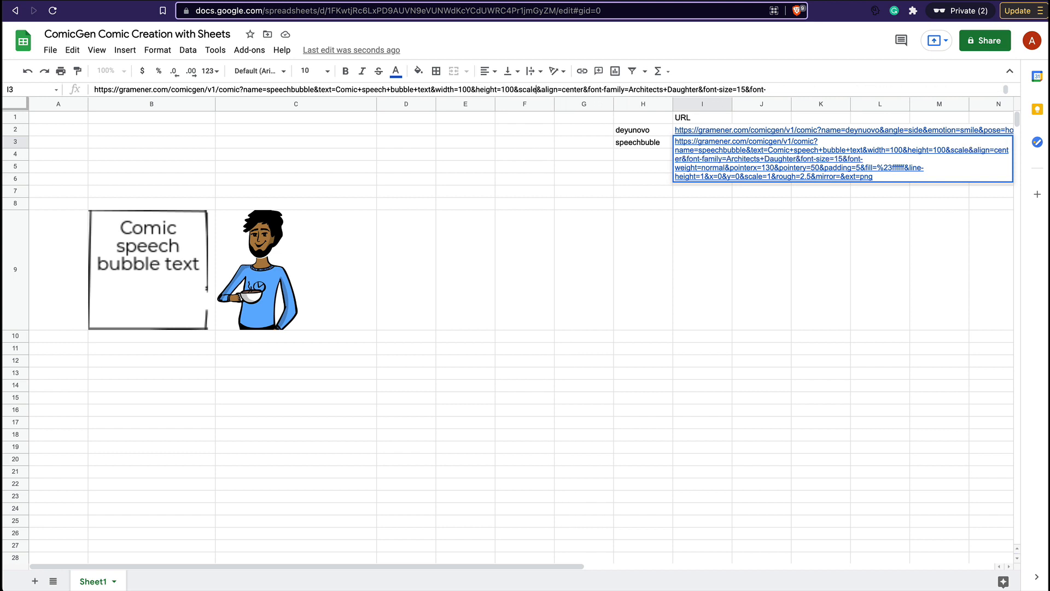
{"action": "type", "text": "0.23"}
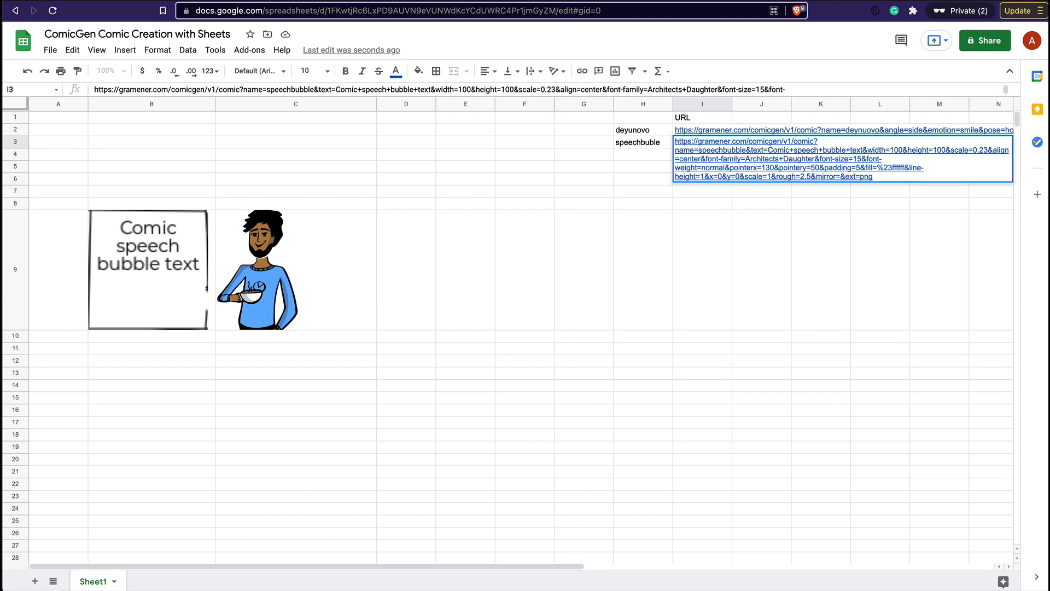
{"action": "key", "text": "Return"}
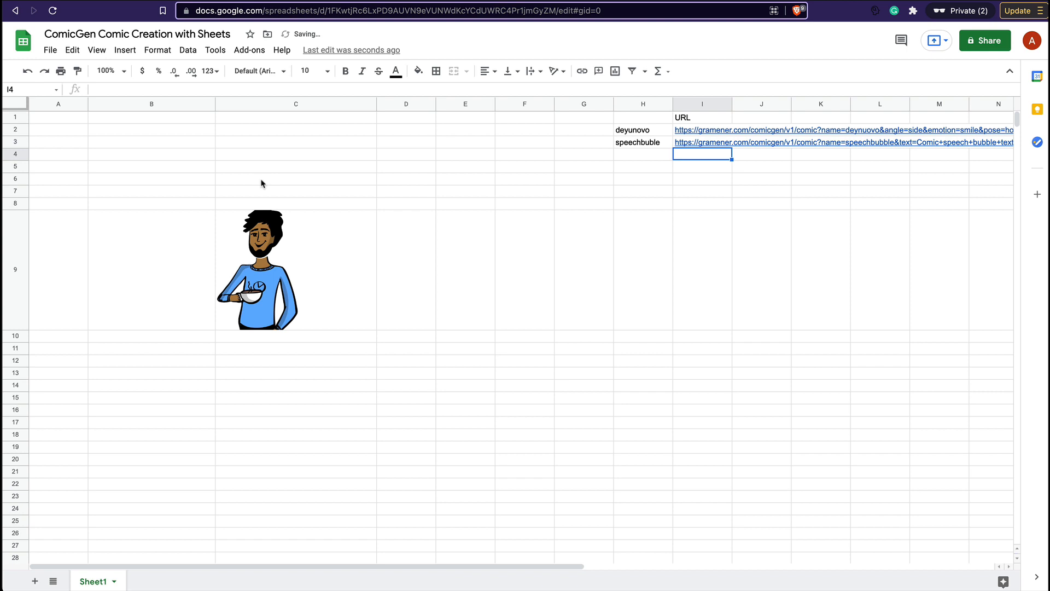
{"action": "left_click", "coordinate": [157, 268]}
- Change the added scale parameter in the I3 URL to 0.5 and check the speech bubble in B9
{"action": "left_click", "coordinate": [652, 144]}
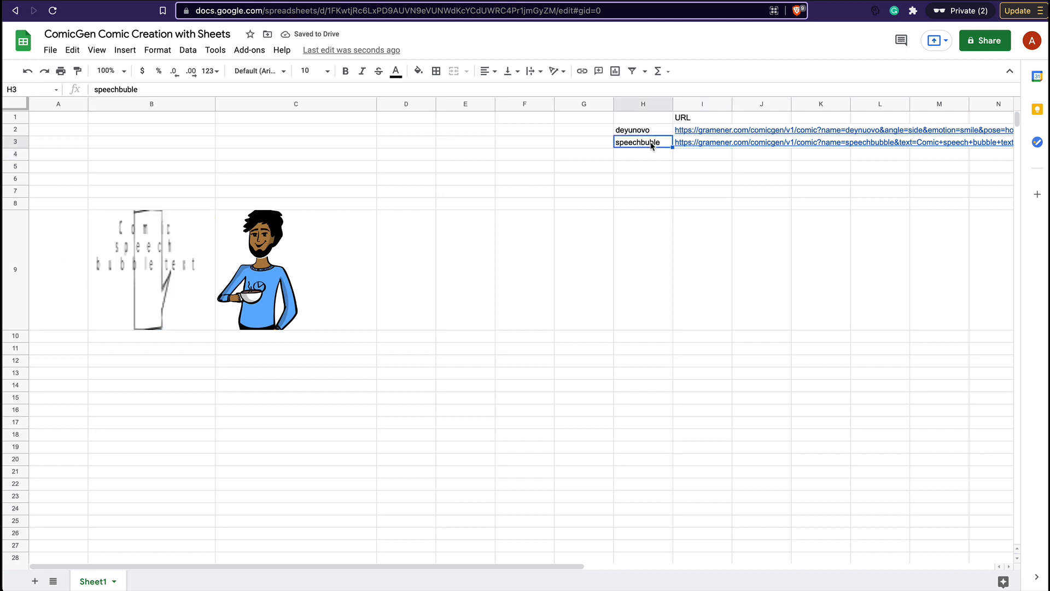
{"action": "left_click", "coordinate": [684, 145]}
{"action": "left_click", "coordinate": [643, 145]}
{"action": "left_click", "coordinate": [691, 148]}
{"action": "left_click", "coordinate": [554, 88]}
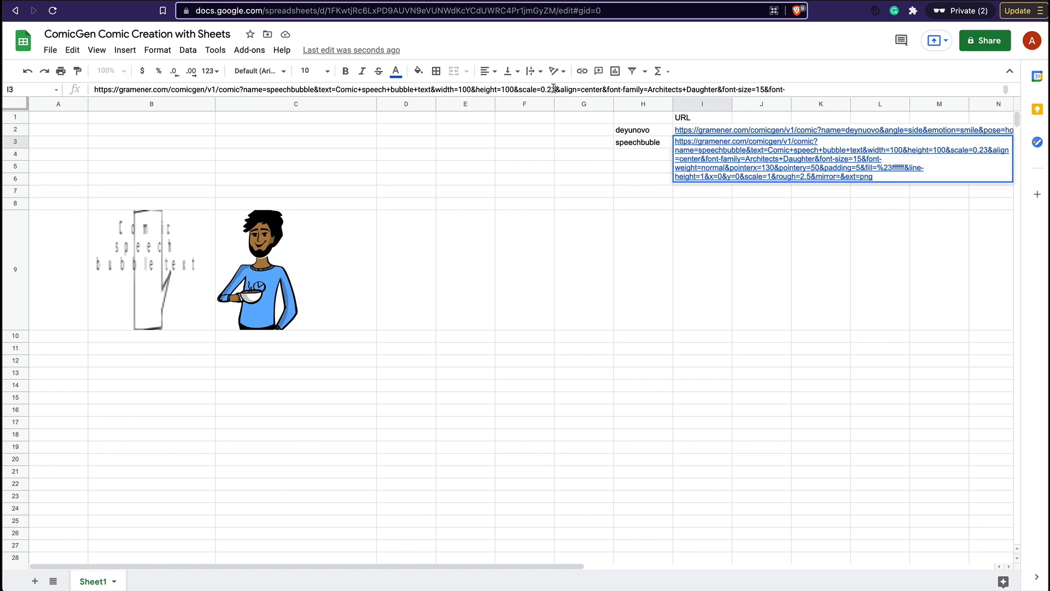
{"action": "key", "text": "BackSpace"}
{"action": "key", "text": "BackSpace"}
{"action": "key", "text": "BackSpace"}
{"action": "key", "text": "BackSpace"}
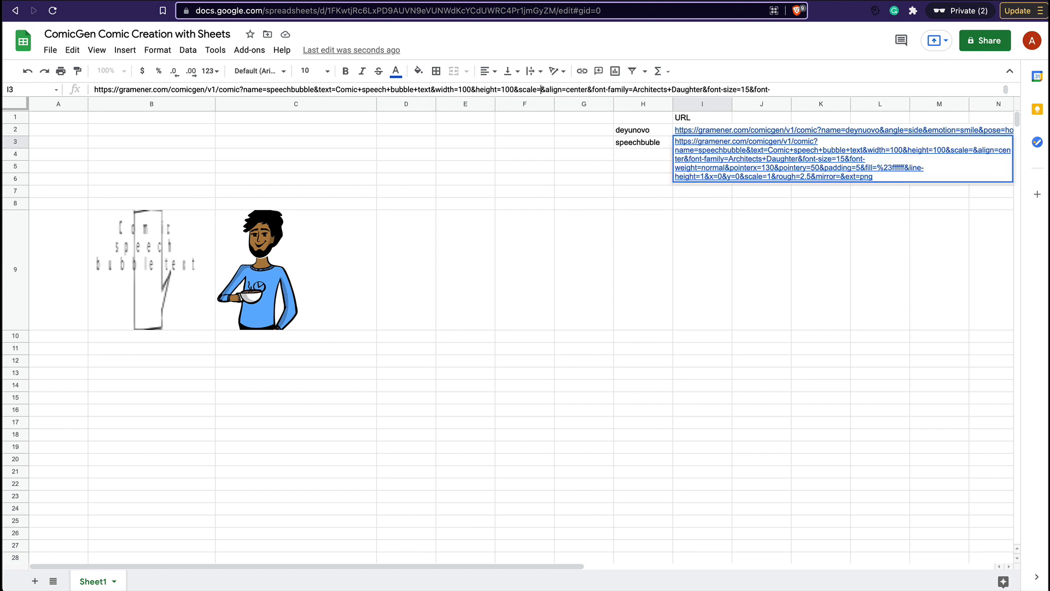
{"action": "type", "text": "0.5"}
{"action": "key", "text": "Return"}
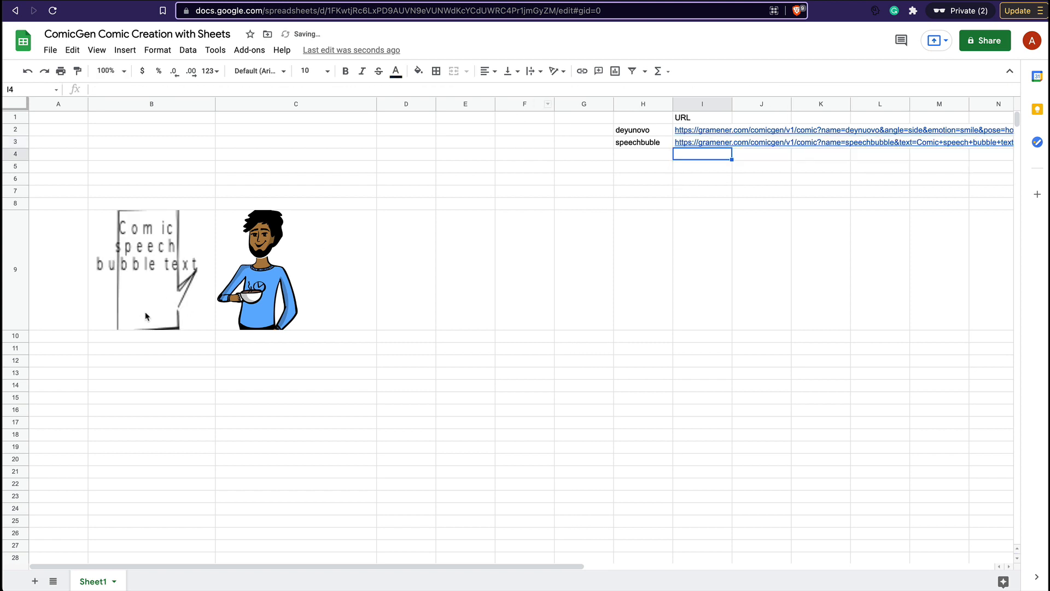
{"action": "left_click", "coordinate": [159, 271]}
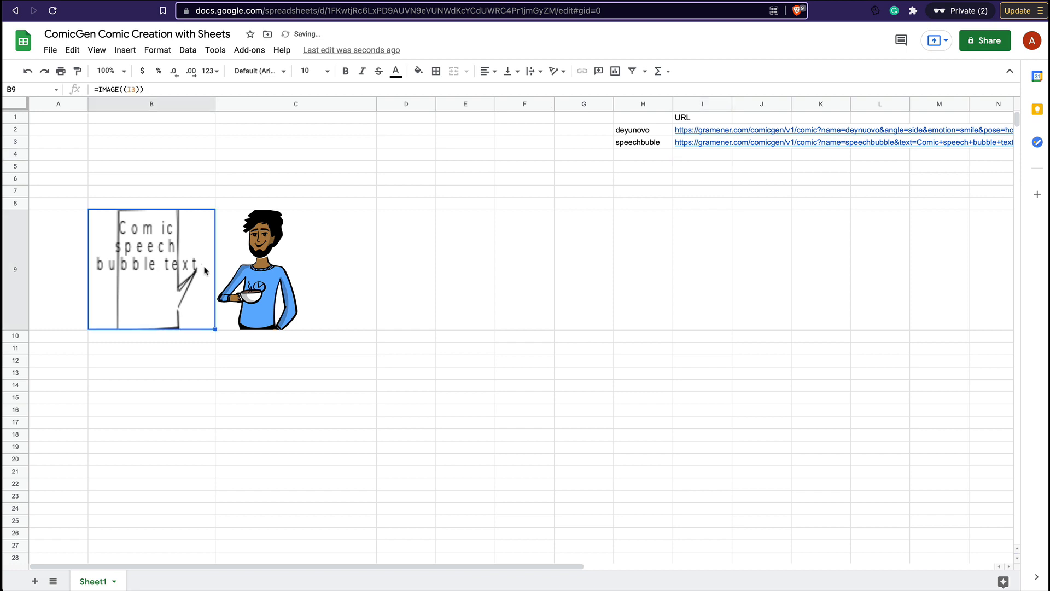
- Delete the width and height parameters from the speech bubble URL in I3 and check B9
{"action": "left_click", "coordinate": [691, 145]}
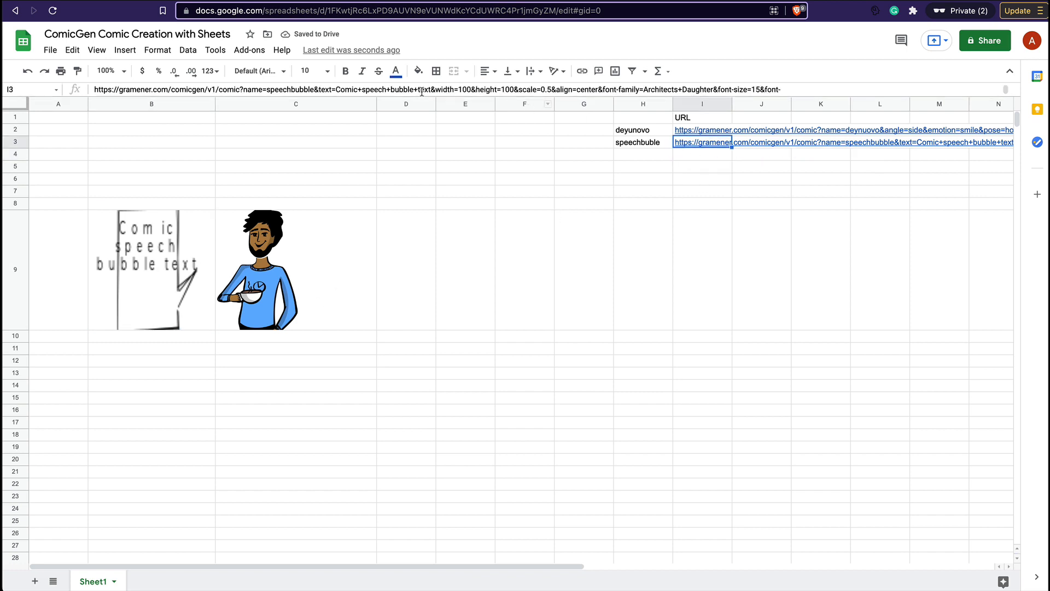
{"action": "left_click_drag", "start_coordinate": [431, 89], "coordinate": [516, 89]}
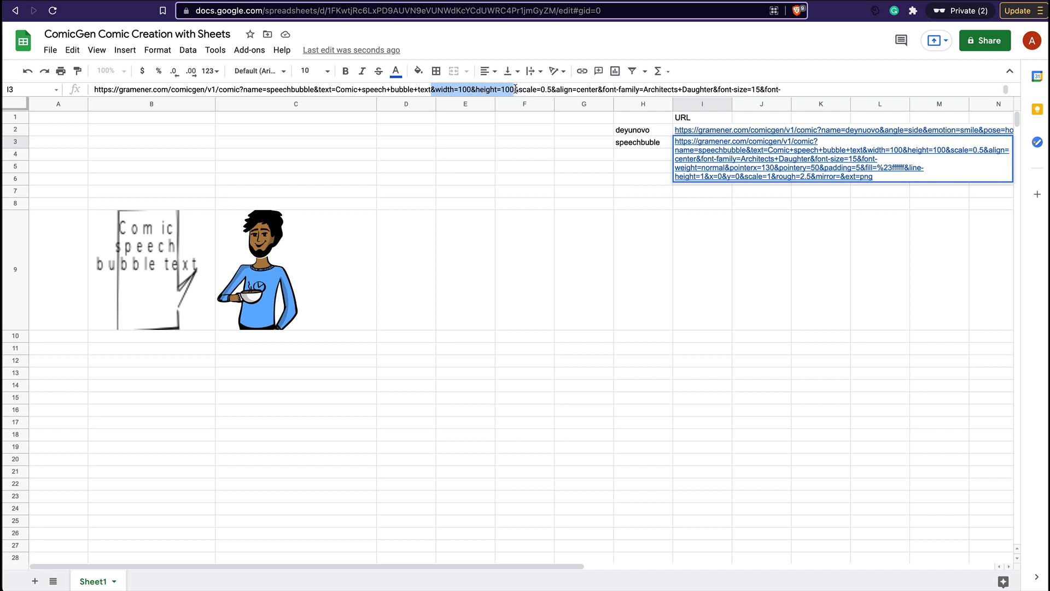
{"action": "key", "text": "BackSpace"}
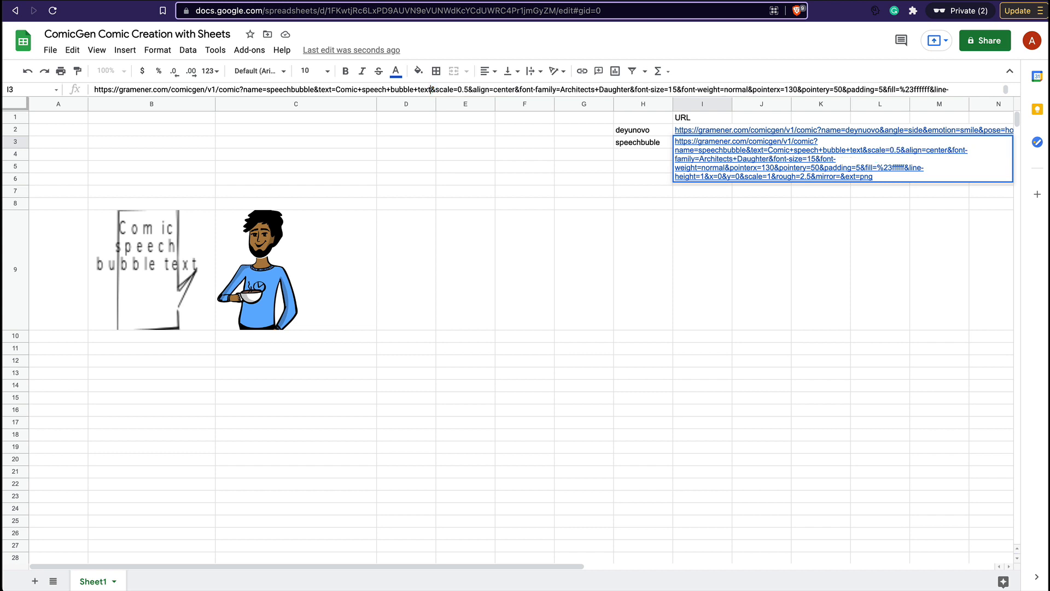
{"action": "key", "text": "Return"}
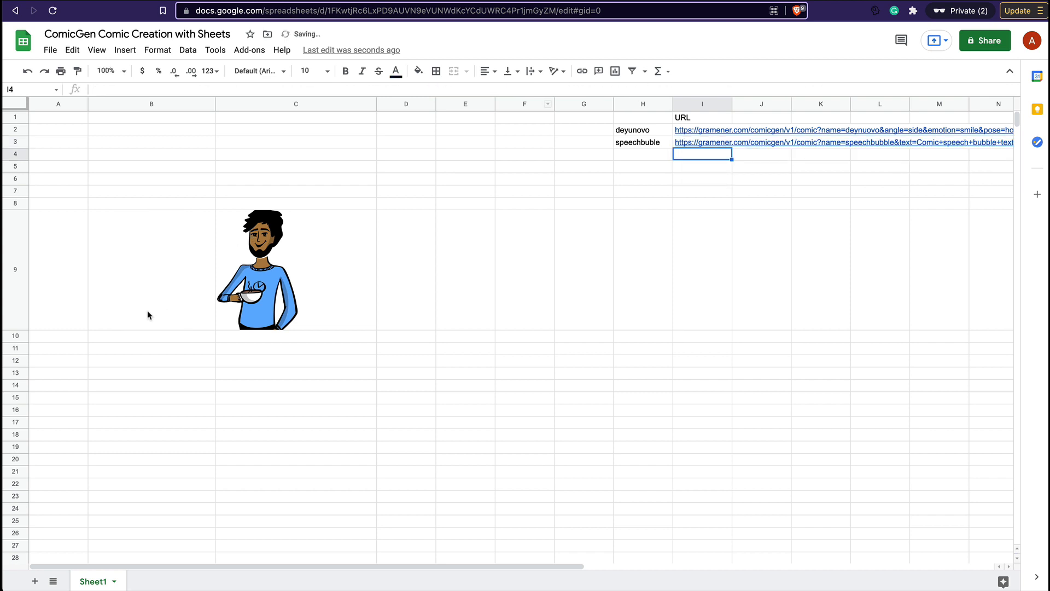
{"action": "left_click", "coordinate": [159, 302]}
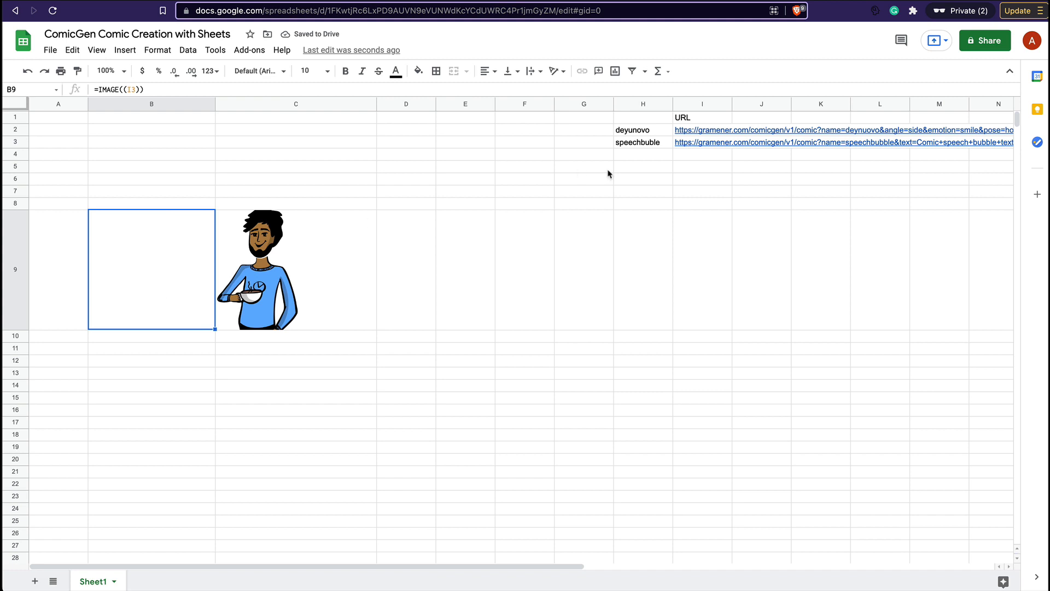
- Clear the value of the scale parameter that follows the bubble text in the I3 URL
{"action": "left_click", "coordinate": [650, 142]}
{"action": "left_click", "coordinate": [688, 144]}
{"action": "left_click", "coordinate": [649, 145]}
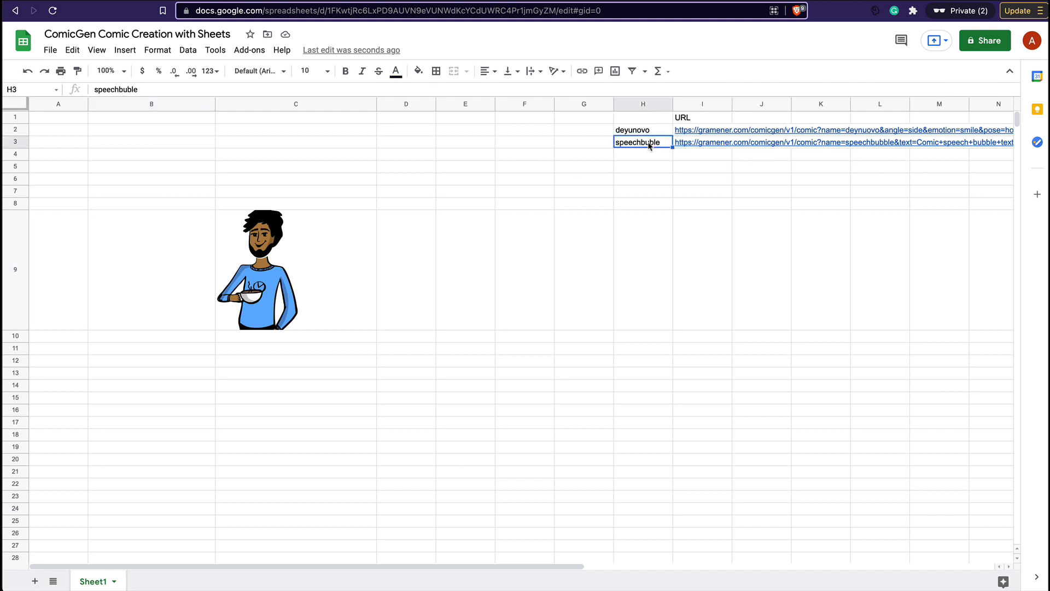
{"action": "left_click", "coordinate": [679, 144]}
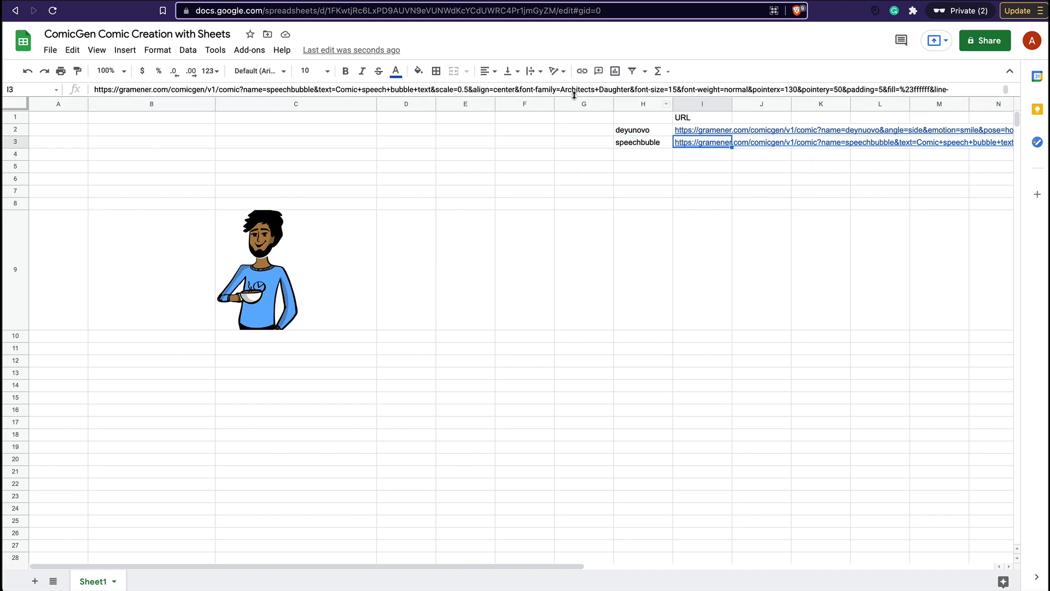
{"action": "left_click", "coordinate": [469, 89]}
{"action": "key", "text": "BackSpace"}
{"action": "key", "text": "BackSpace"}
{"action": "key", "text": "BackSpace"}
{"action": "key", "text": "BackSpace"}
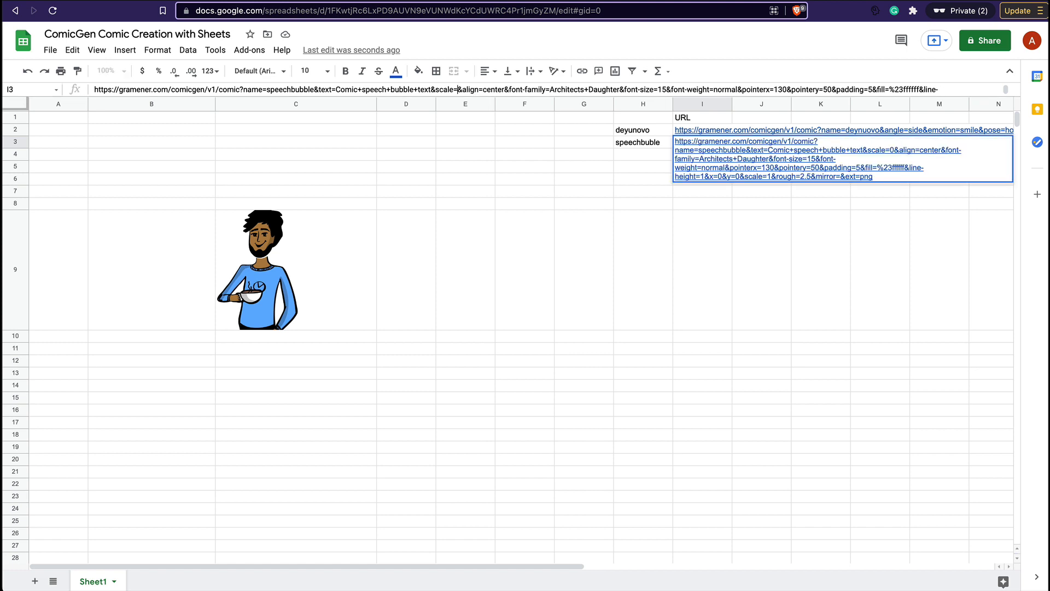
{"action": "key", "text": "Return"}
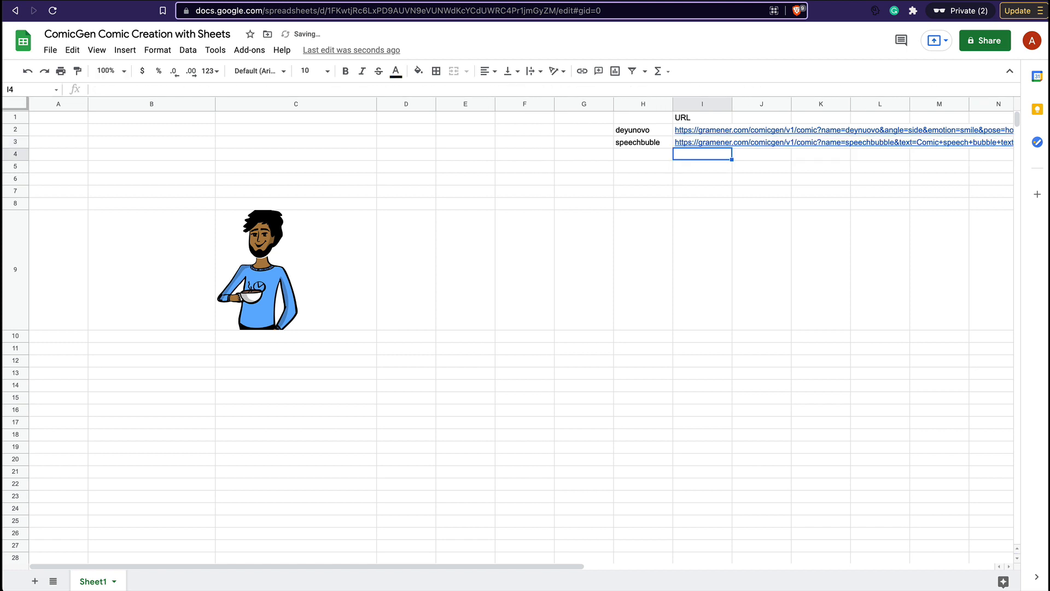
- Delete the scale=1 parameter that follows y=0 in the speech bubble URL in I3 and check B9
{"action": "left_click", "coordinate": [155, 321]}
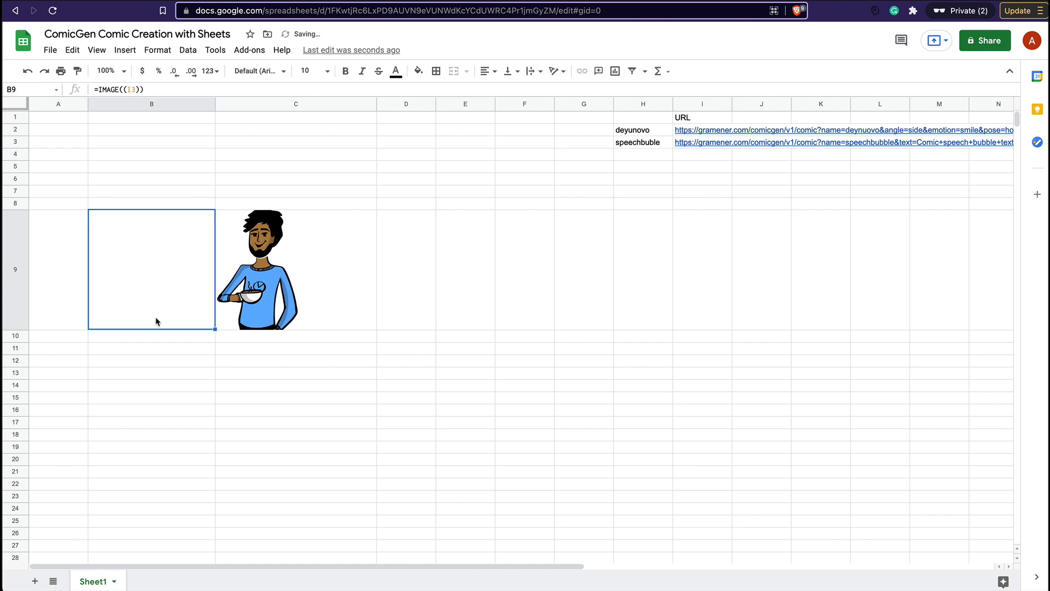
{"action": "left_click", "coordinate": [679, 142]}
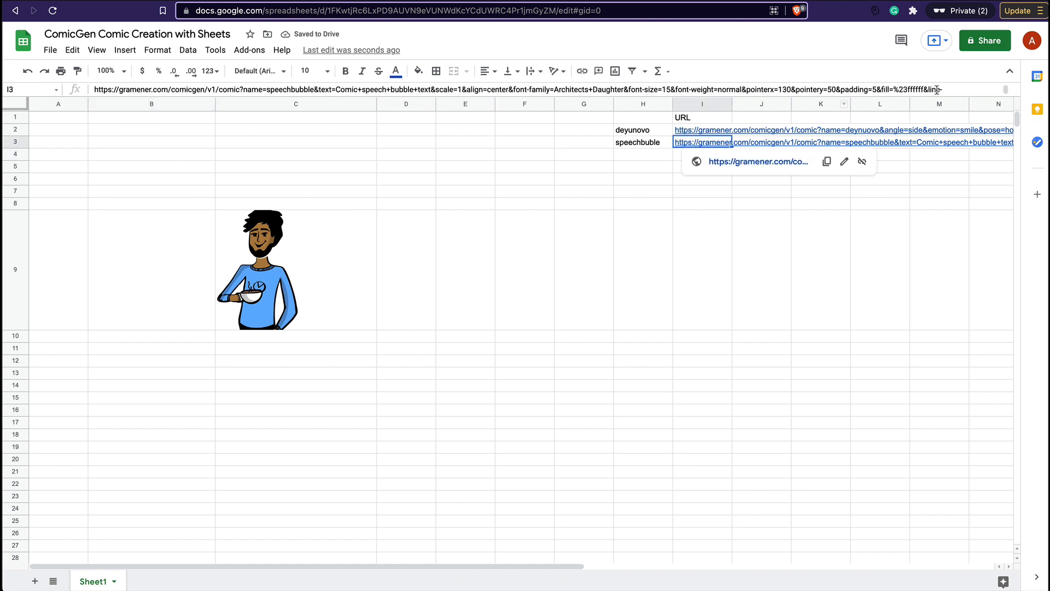
{"action": "left_click", "coordinate": [954, 90]}
{"action": "left_click_drag", "start_coordinate": [950, 96], "coordinate": [951, 147]}
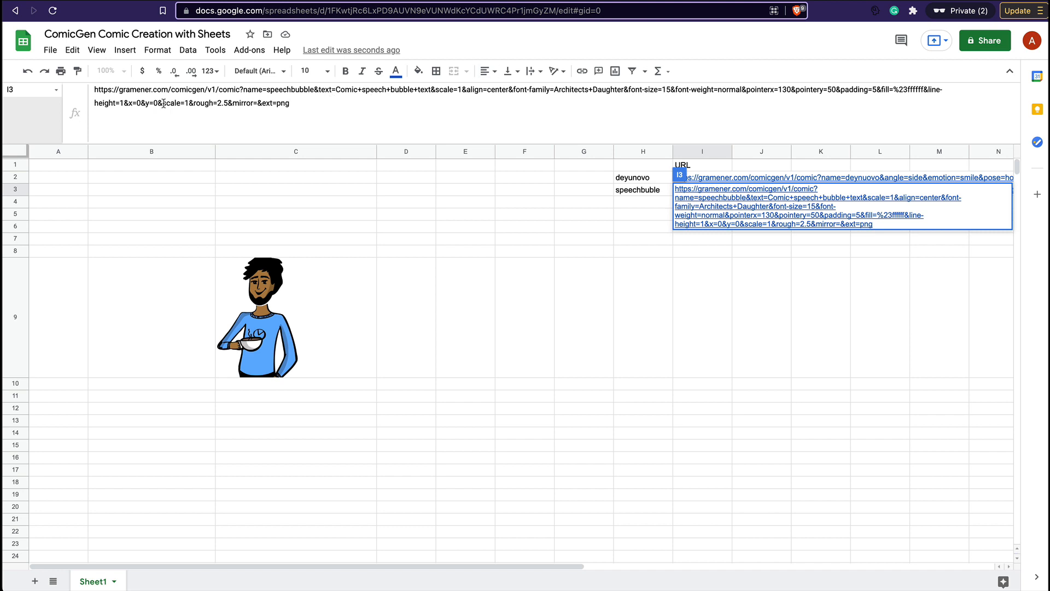
{"action": "left_click_drag", "start_coordinate": [158, 105], "coordinate": [186, 105]}
{"action": "key", "text": "BackSpace"}
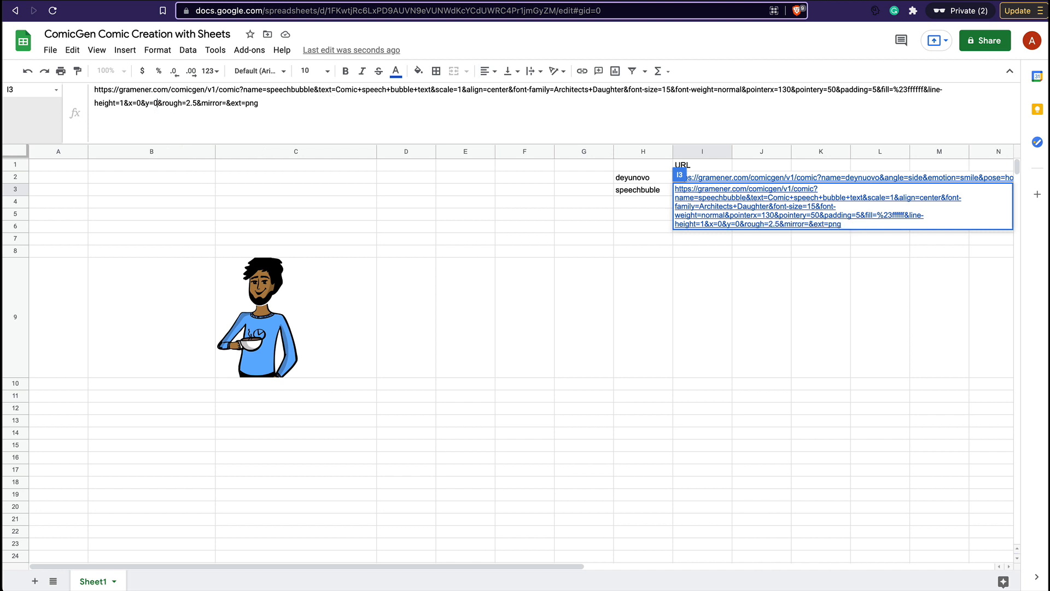
{"action": "key", "text": "Return"}
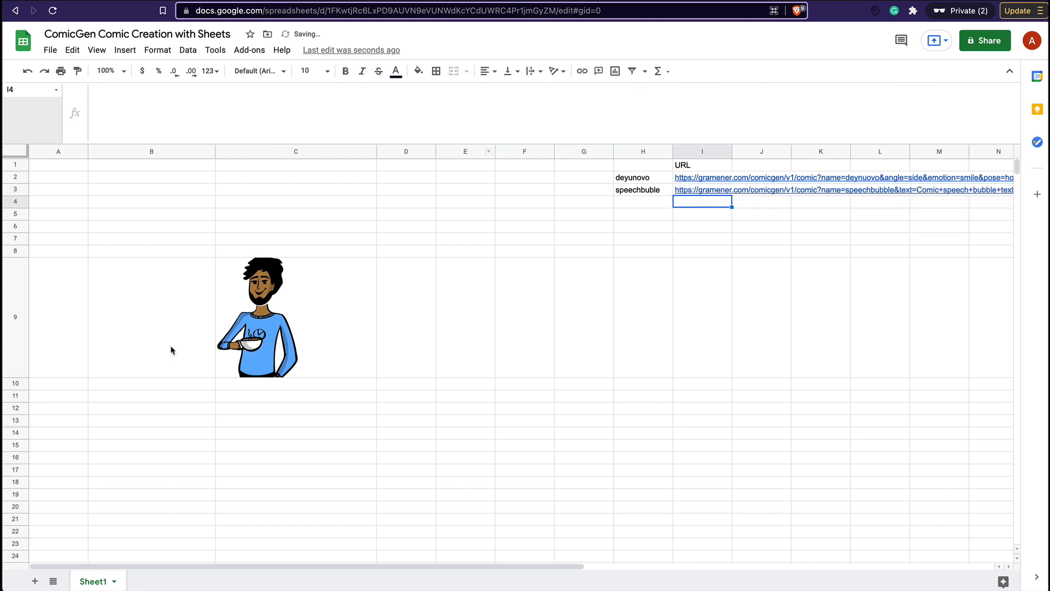
{"action": "left_click", "coordinate": [144, 349]}
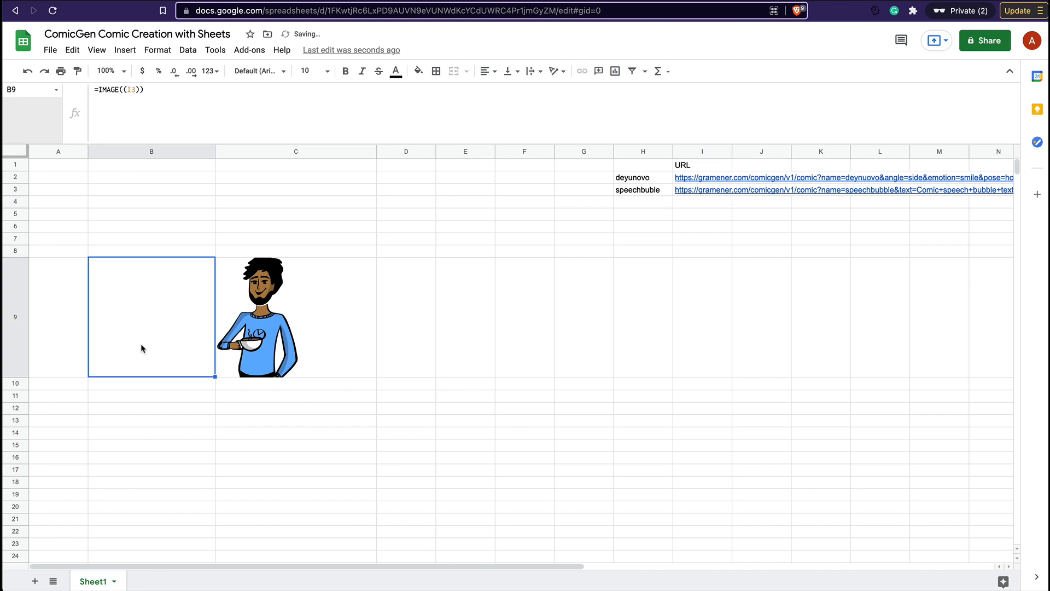
- Append &width=100 to the end of the speech bubble URL in I3
{"action": "left_click", "coordinate": [658, 192]}
{"action": "left_click", "coordinate": [688, 191]}
{"action": "left_click", "coordinate": [639, 191]}
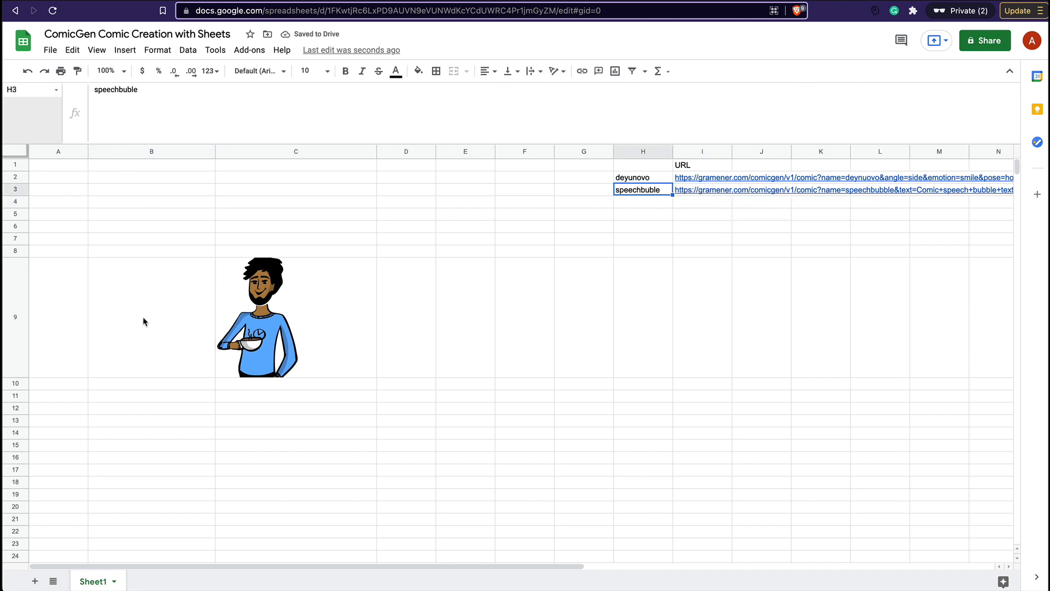
{"action": "left_click", "coordinate": [680, 191]}
{"action": "left_click", "coordinate": [313, 105]}
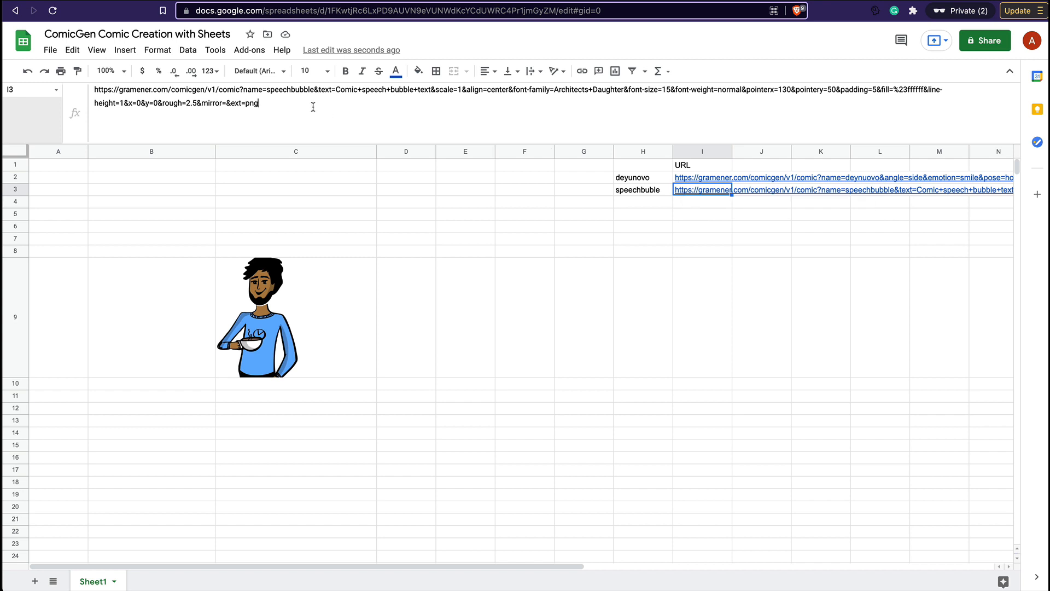
{"action": "type", "text": "&weight"}
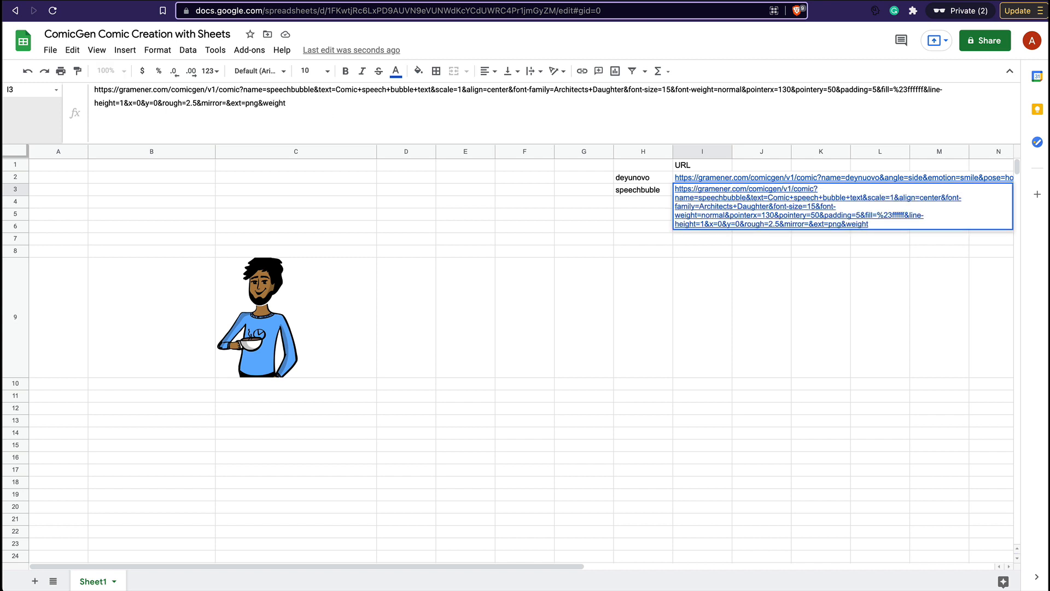
{"action": "key", "text": "BackSpace"}
{"action": "key", "text": "BackSpace"}
{"action": "type", "text": "d"}
{"action": "key", "text": "BackSpace"}
{"action": "type", "text": "idth-10"}
{"action": "type", "text": "100"}
- Copy the speech bubble's PNG link address from the Comicgen page and replace the whole URL in I3 with it
{"action": "key", "text": "super+shift+bracketleft"}
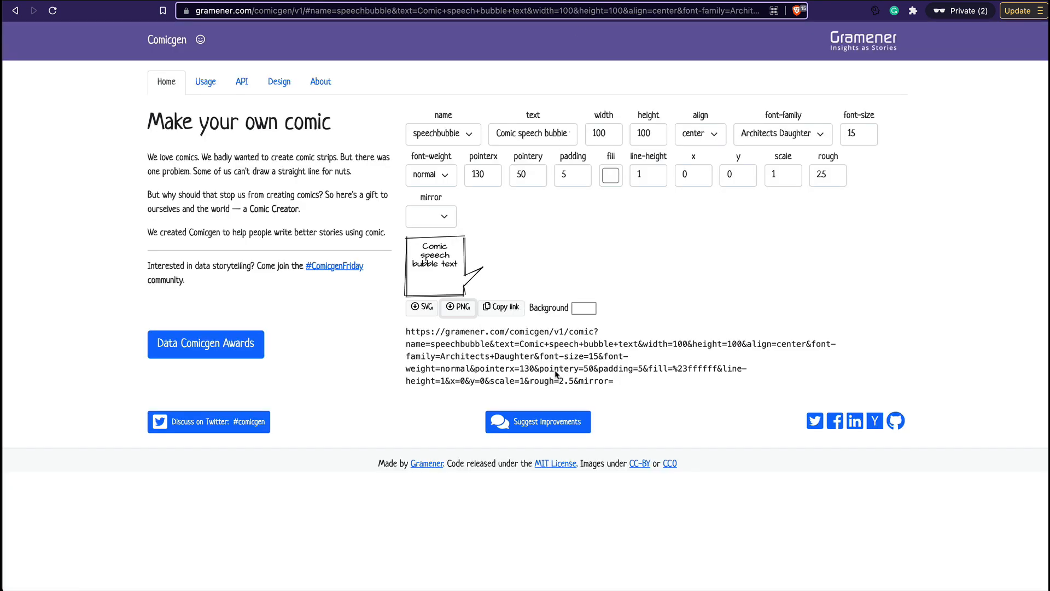
{"action": "right_click", "coordinate": [465, 311]}
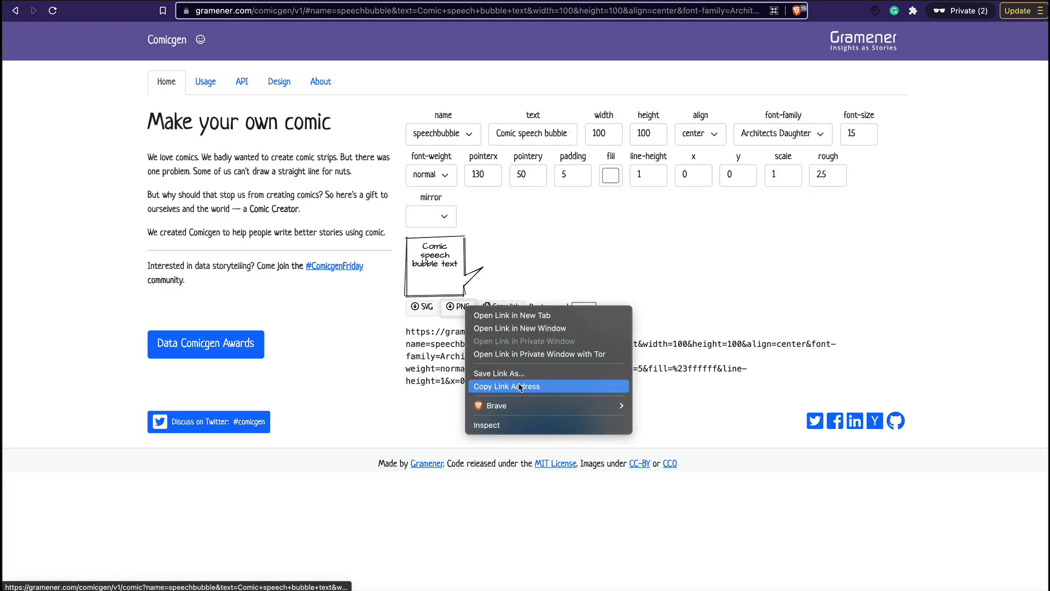
{"action": "left_click", "coordinate": [547, 384]}
{"action": "key", "text": "super+shift+bracketright"}
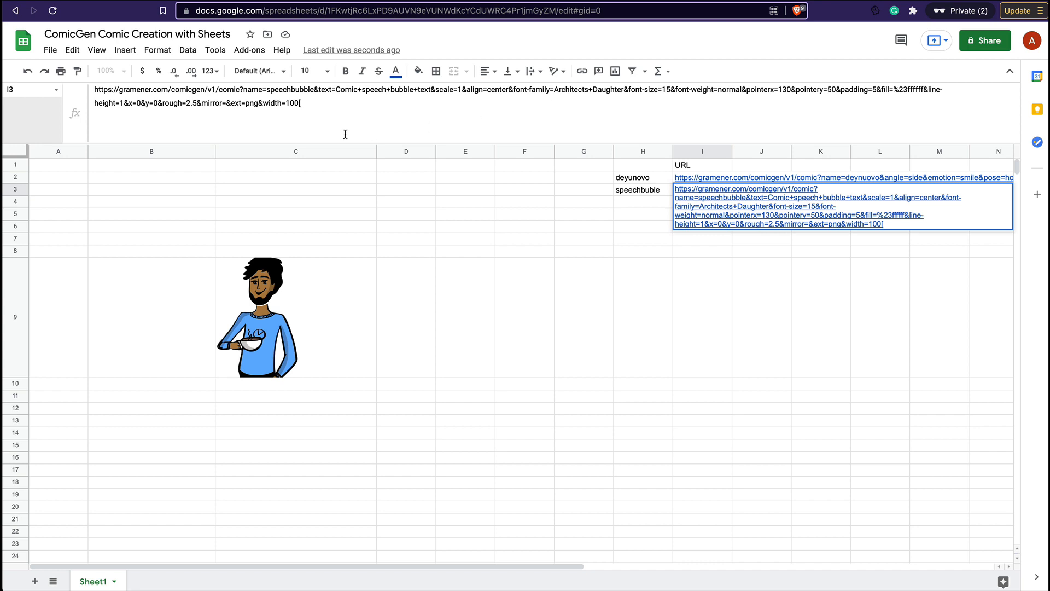
{"action": "key", "text": "ctrl+a"}
{"action": "key", "text": "ctrl+v"}
{"action": "key", "text": "Return"}
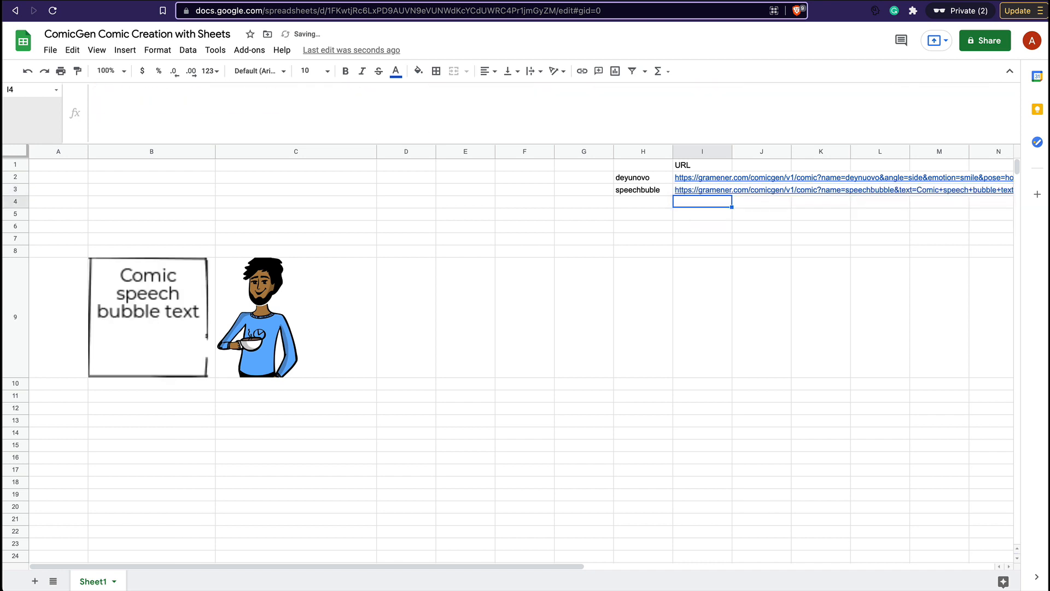
- Set the scale parameter in the I3 URL to 0.5 and check the speech bubble in B9 beside the character
{"action": "left_click", "coordinate": [685, 196]}
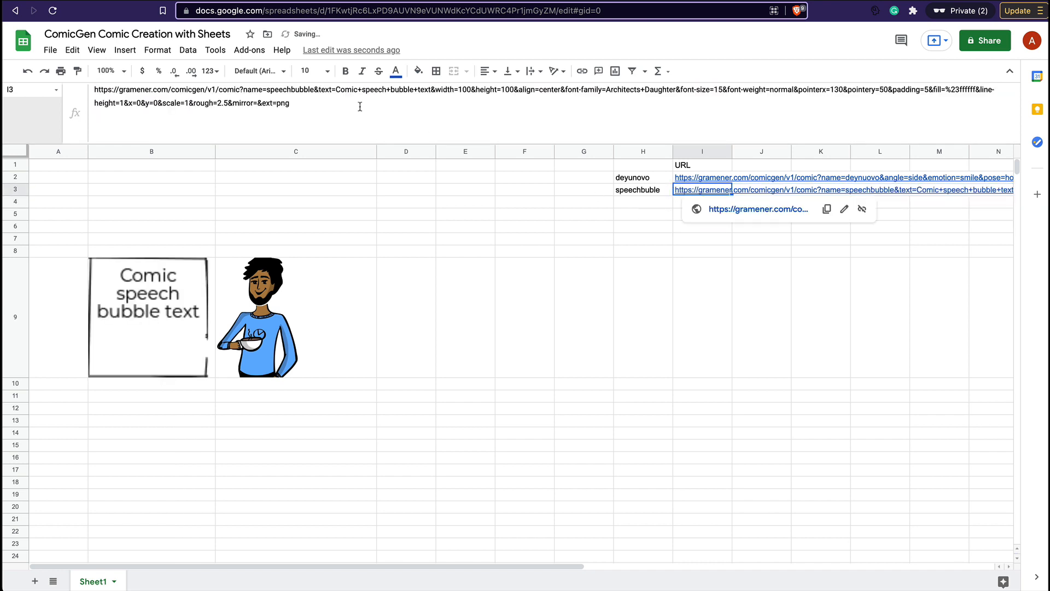
{"action": "left_click", "coordinate": [188, 105]}
{"action": "key", "text": "BackSpace"}
{"action": "type", "text": "0.5"}
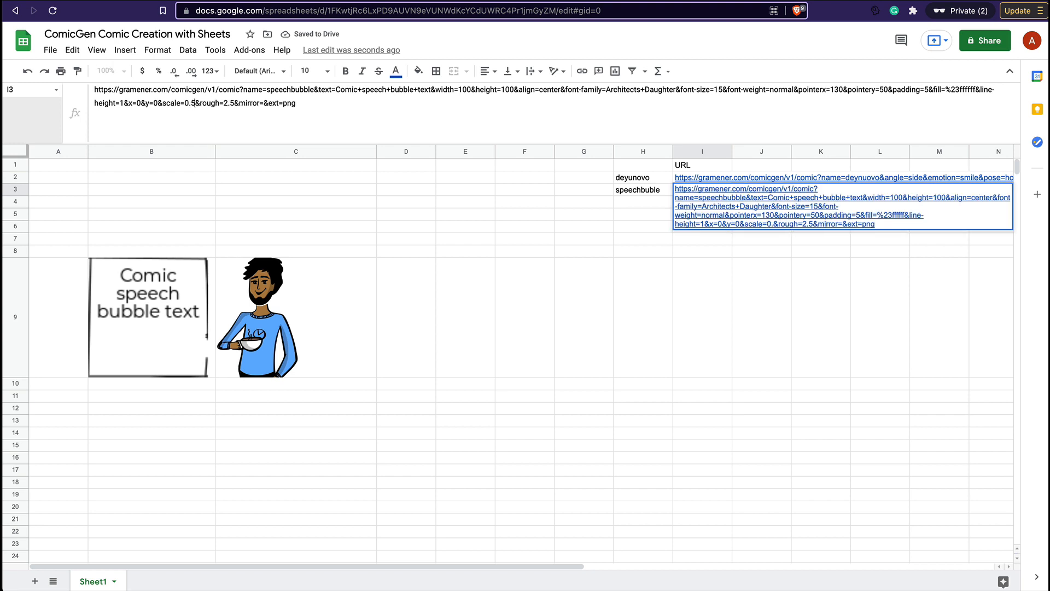
{"action": "key", "text": "Return"}
{"action": "left_click", "coordinate": [690, 192]}
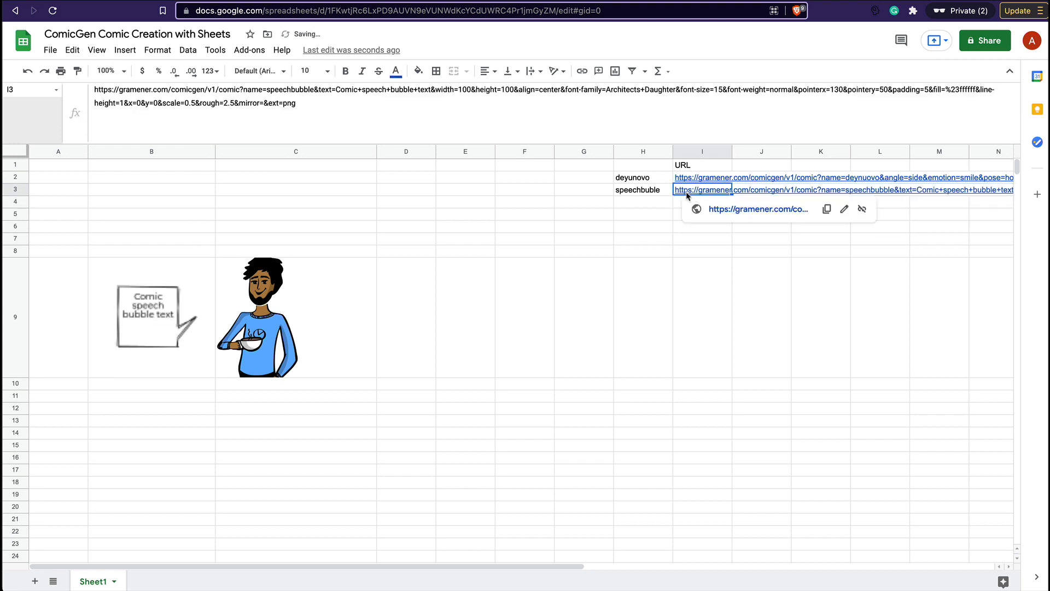
{"action": "left_click", "coordinate": [152, 324]}
{"action": "left_click", "coordinate": [337, 315]}
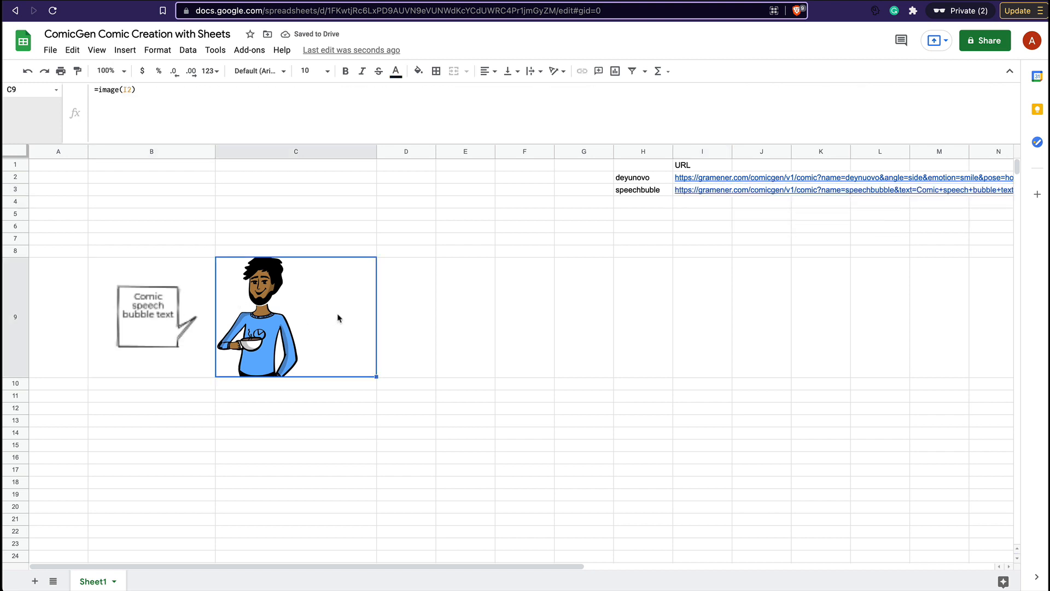
{"action": "left_click", "coordinate": [128, 327]}
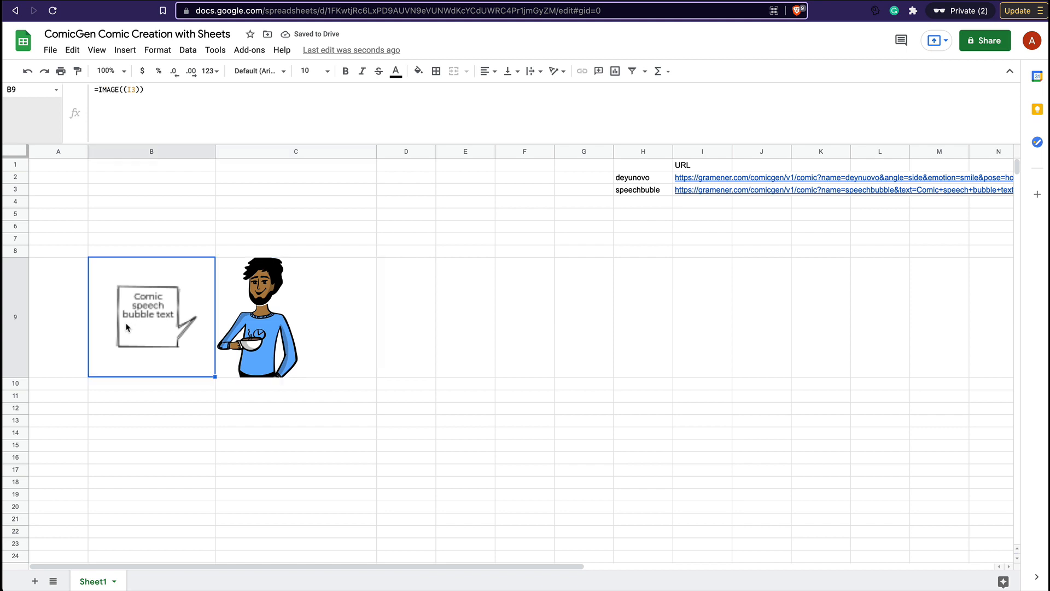
- Change the scale parameter in the I3 URL to 0.25 and check the speech bubble in B9
{"action": "left_click", "coordinate": [639, 190]}
{"action": "left_click", "coordinate": [683, 194]}
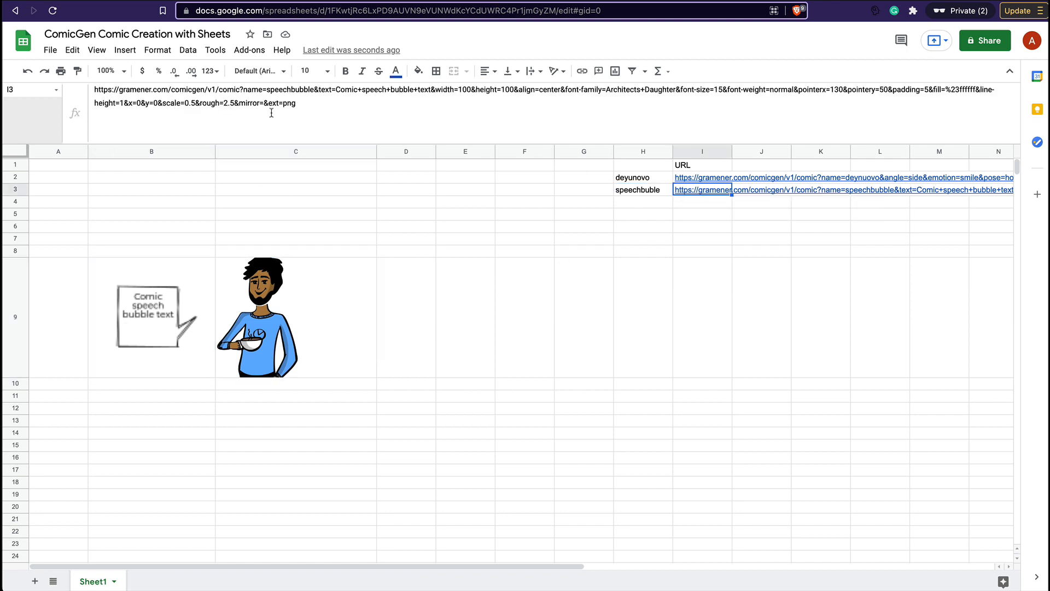
{"action": "double_click", "coordinate": [191, 104]}
{"action": "type", "text": "2"}
{"action": "key", "text": "Return"}
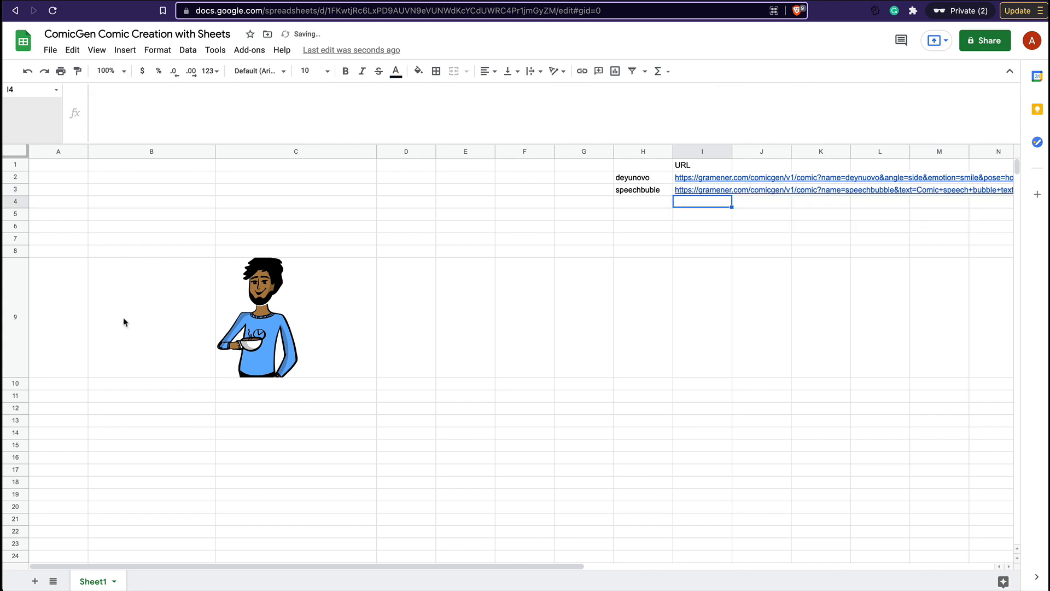
{"action": "left_click", "coordinate": [105, 351]}
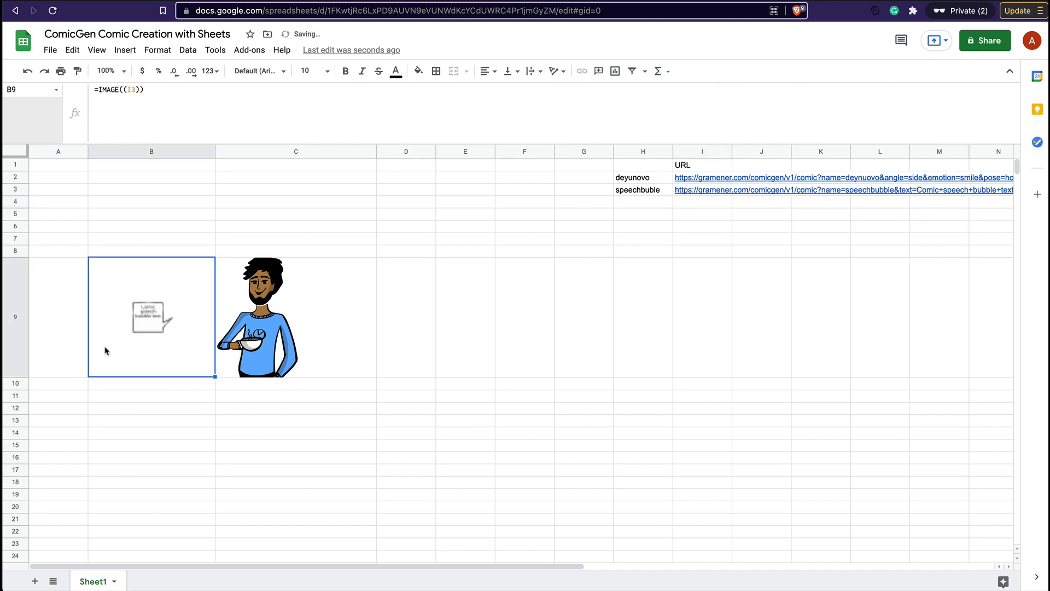
- Return the scale parameter in the I3 URL to 0.5 and check the image in B9
{"action": "left_click", "coordinate": [684, 195]}
{"action": "left_click", "coordinate": [202, 104]}
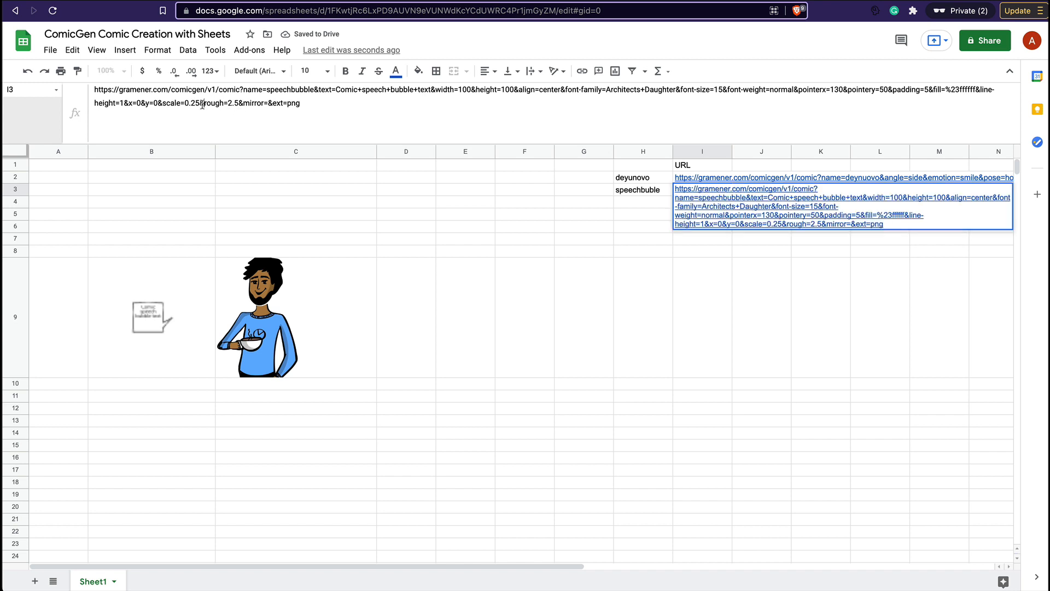
{"action": "key", "text": "shift+Left"}
{"action": "type", "text": "5"}
{"action": "key", "text": "Return"}
{"action": "left_click", "coordinate": [144, 282]}
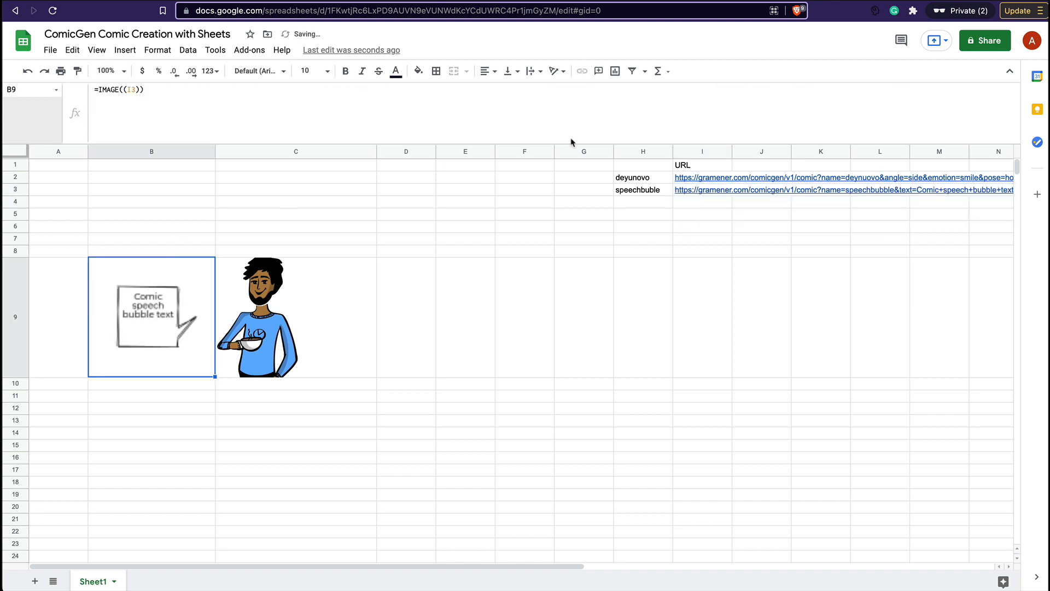
- Try width=50 and height=50 in the speech bubble URL in I3, check B9, and undo the change
{"action": "left_click", "coordinate": [652, 195]}
{"action": "left_click", "coordinate": [690, 194]}
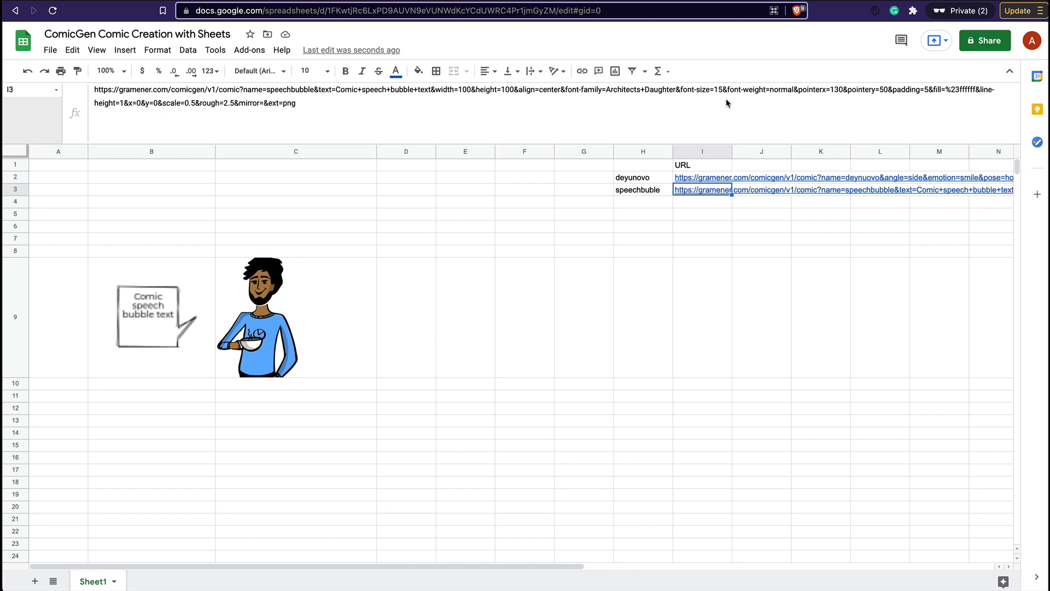
{"action": "double_click", "coordinate": [463, 90]}
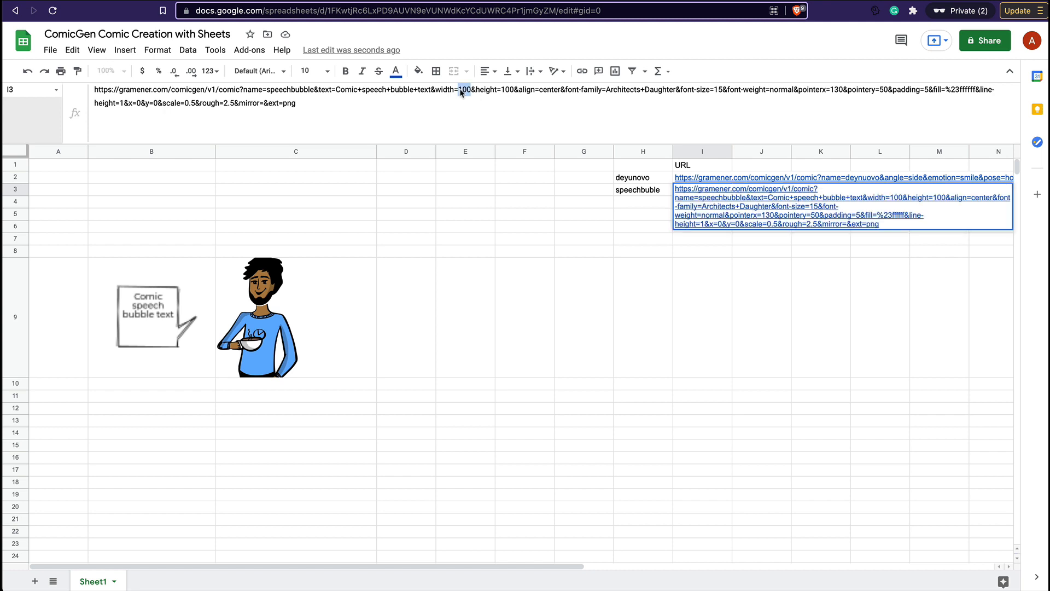
{"action": "type", "text": "50"}
{"action": "double_click", "coordinate": [502, 90]}
{"action": "type", "text": "50"}
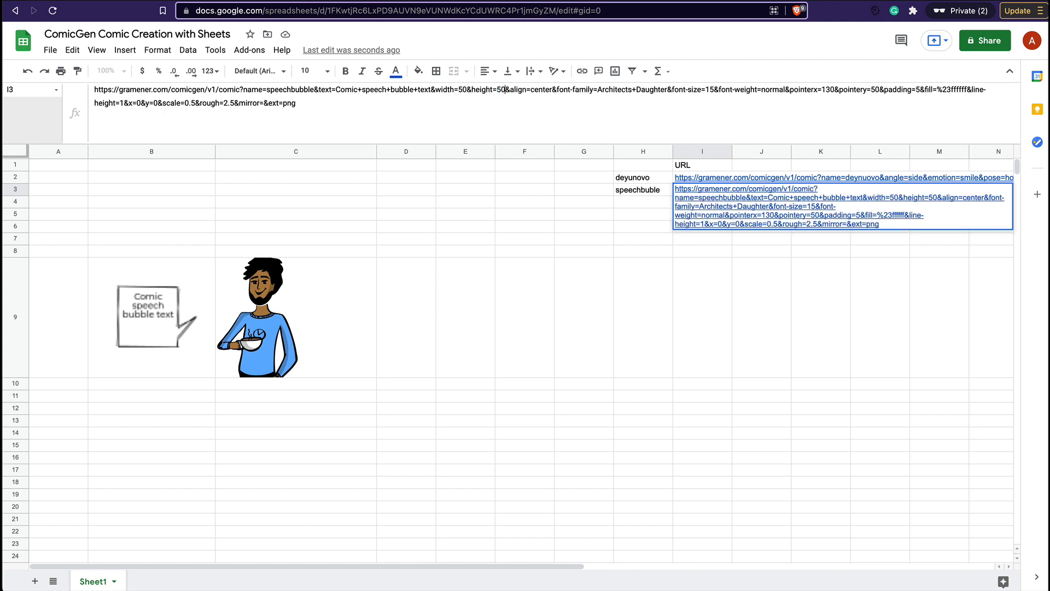
{"action": "key", "text": "Return"}
{"action": "left_click", "coordinate": [180, 337]}
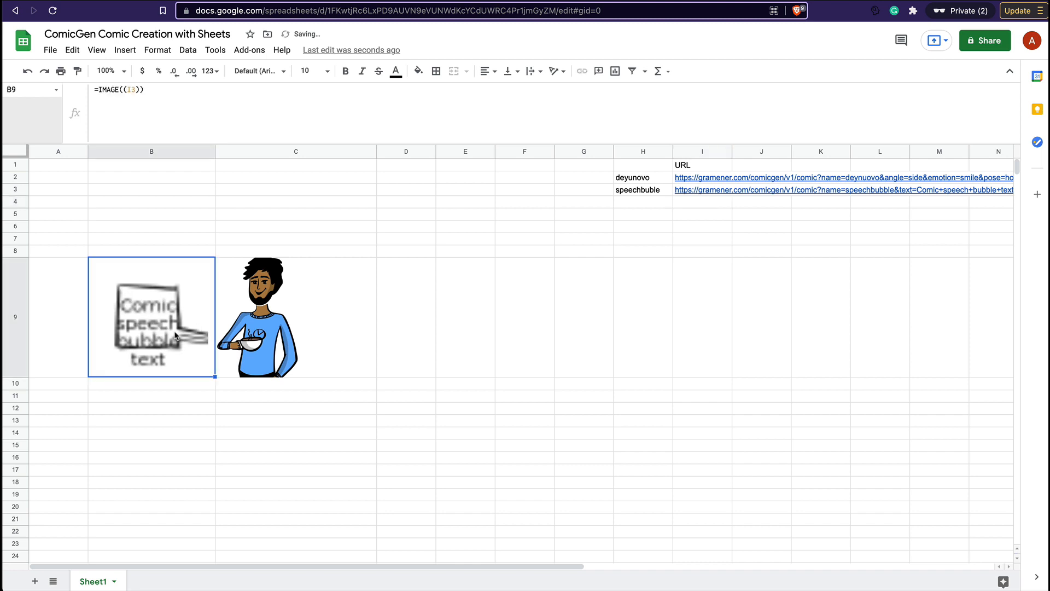
{"action": "key", "text": "Right"}
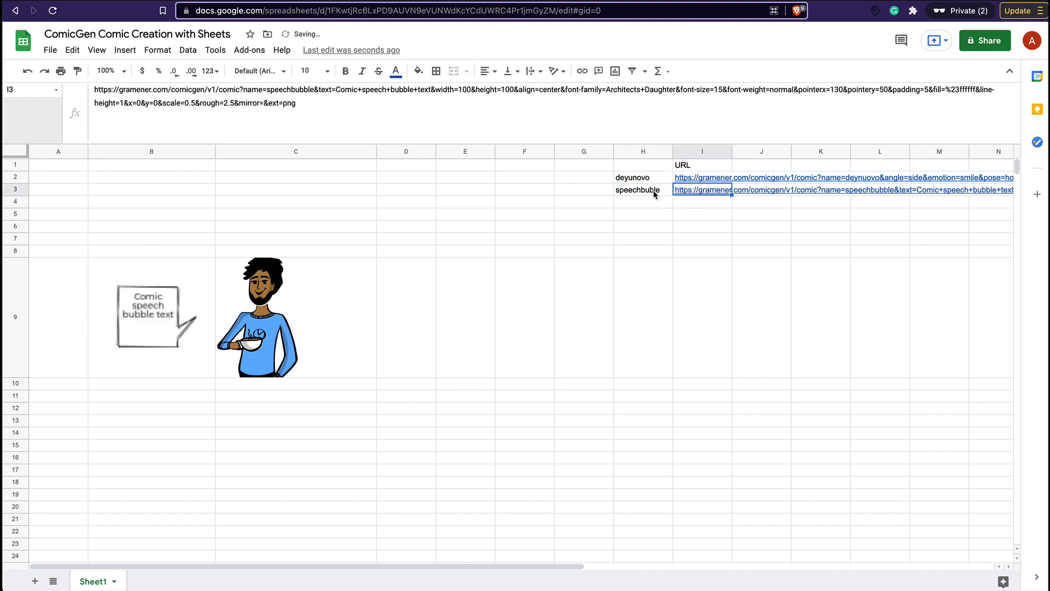
{"action": "left_click", "coordinate": [166, 432]}
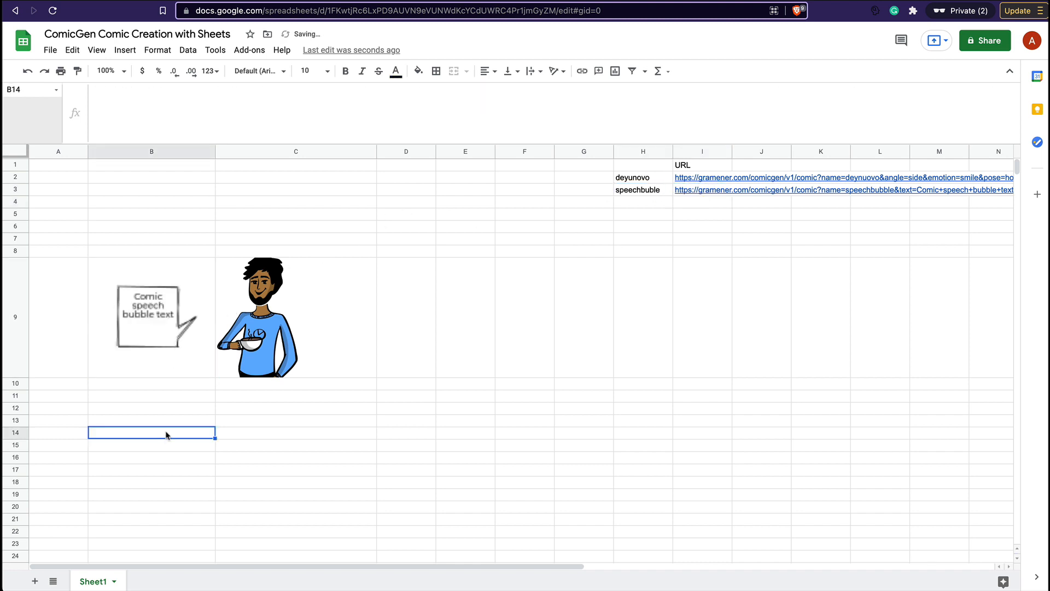
{"action": "left_click", "coordinate": [163, 307]}
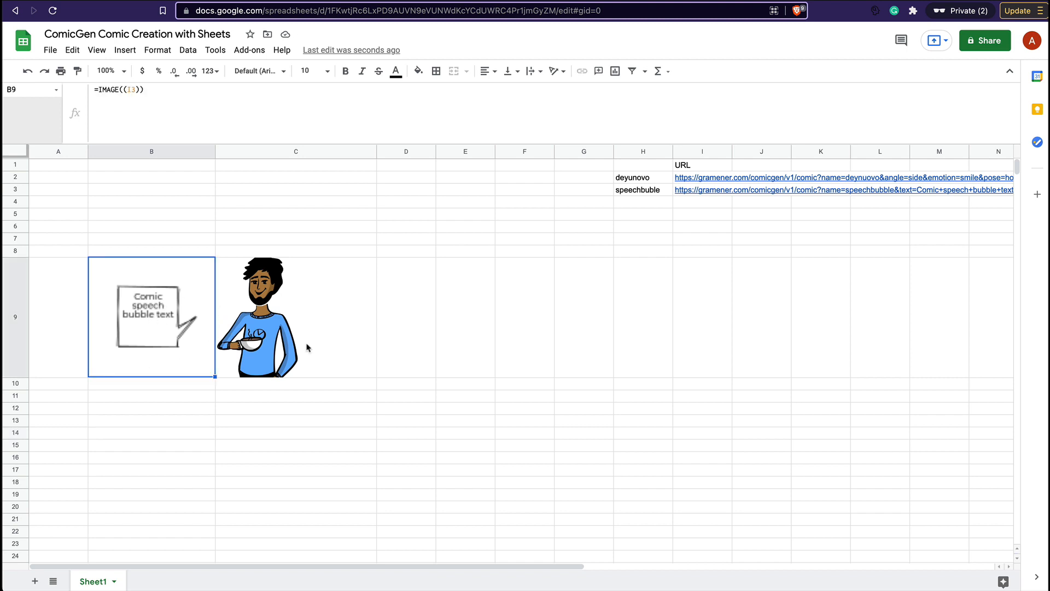
{"action": "left_click", "coordinate": [288, 430]}
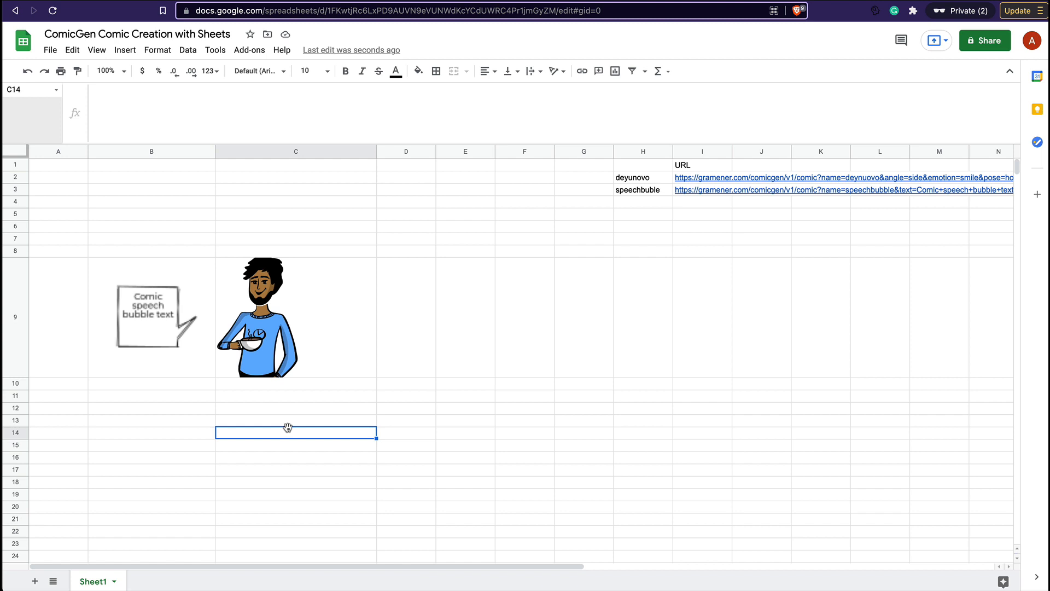
{"action": "left_click", "coordinate": [174, 314]}
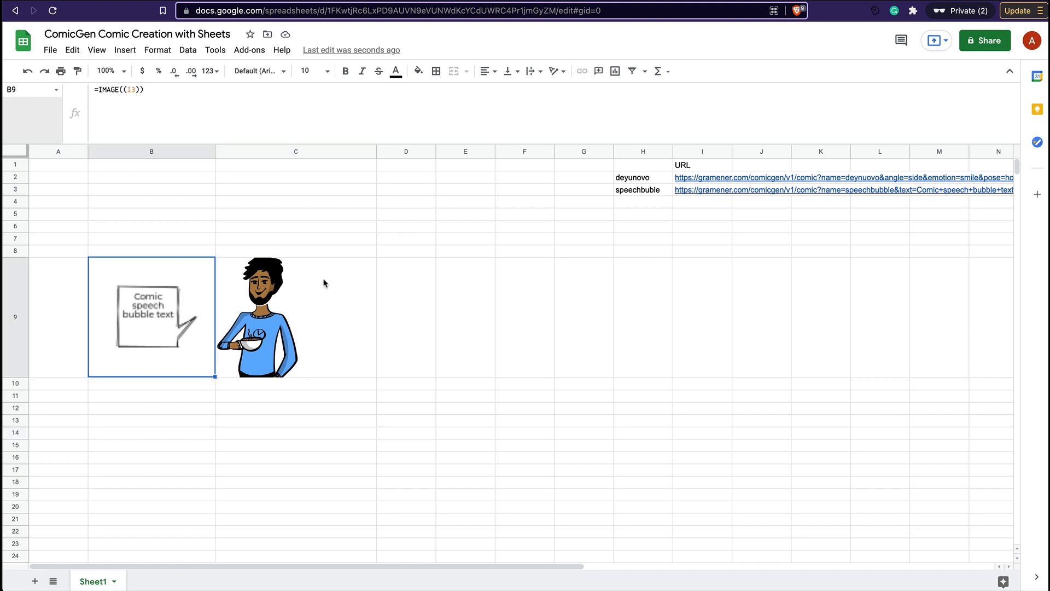
{"action": "left_click", "coordinate": [703, 196]}
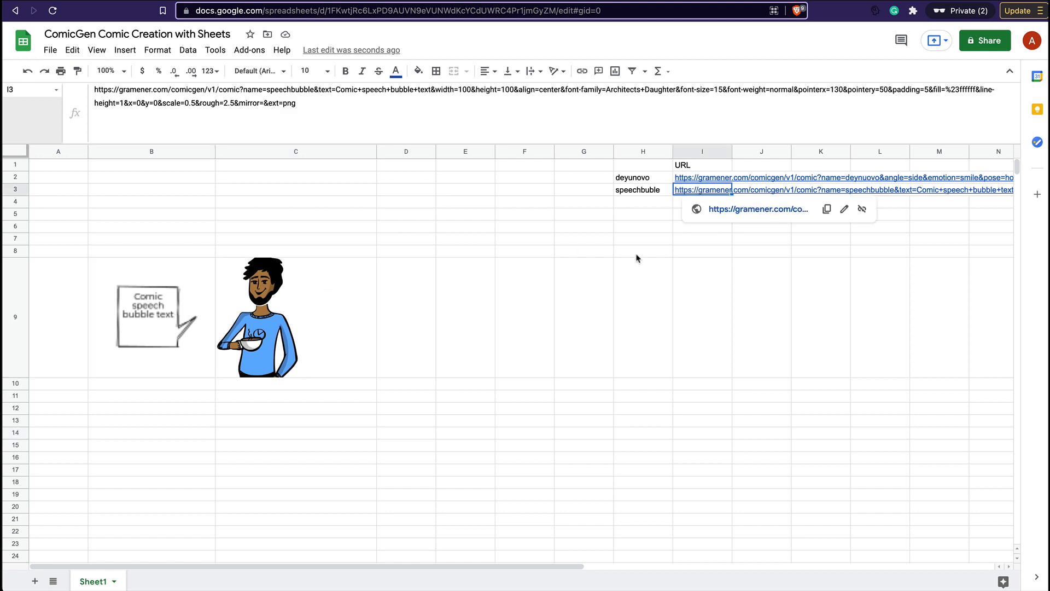
- Enter the label Text in cell A3
{"action": "left_click", "coordinate": [64, 192]}
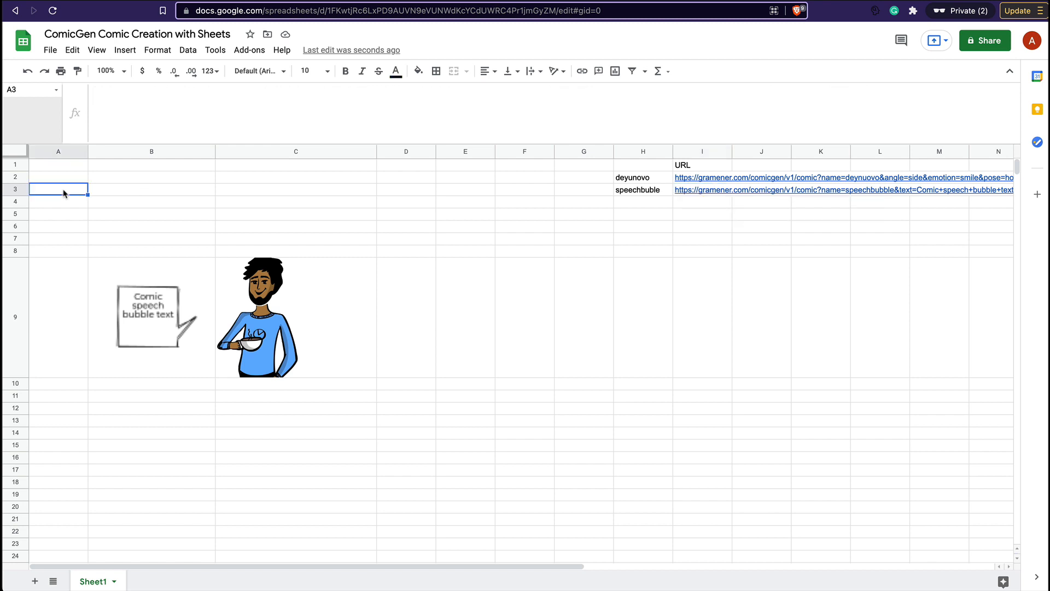
{"action": "type", "text": "Text"}
{"action": "key", "text": "Tab"}
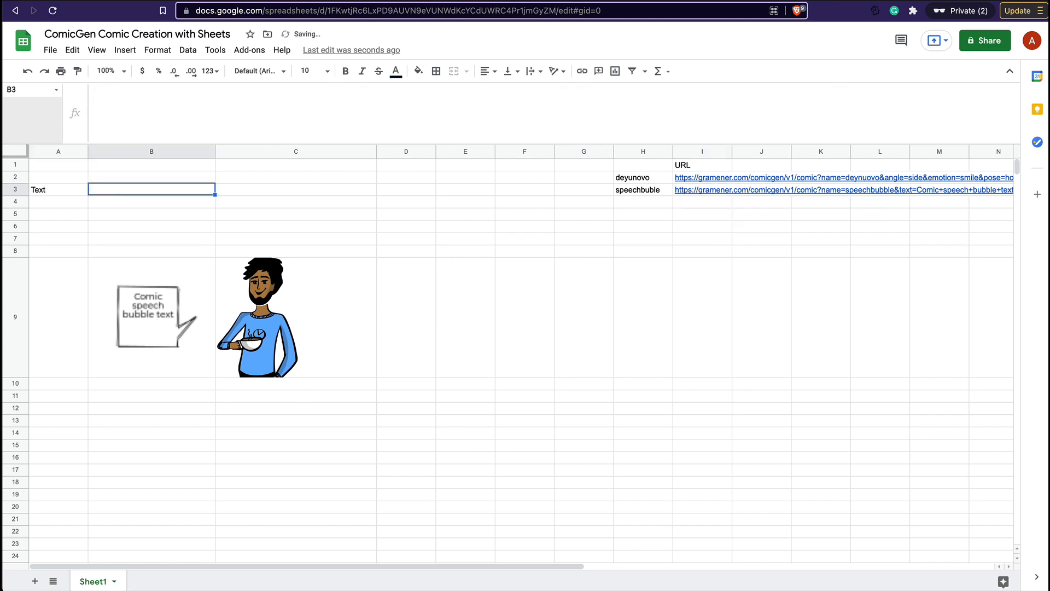
- Enter "Wow! This is awesome" followed by rocket and heart-eyes emojis in cell B3
{"action": "type", "text": "Wow! Th"}
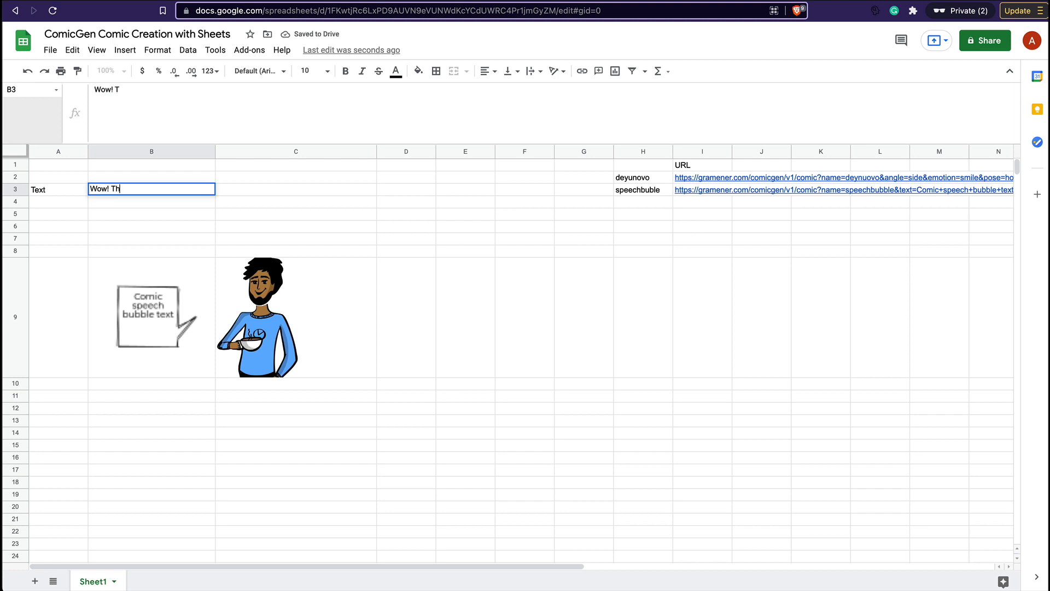
{"action": "type", "text": "is is awesome"}
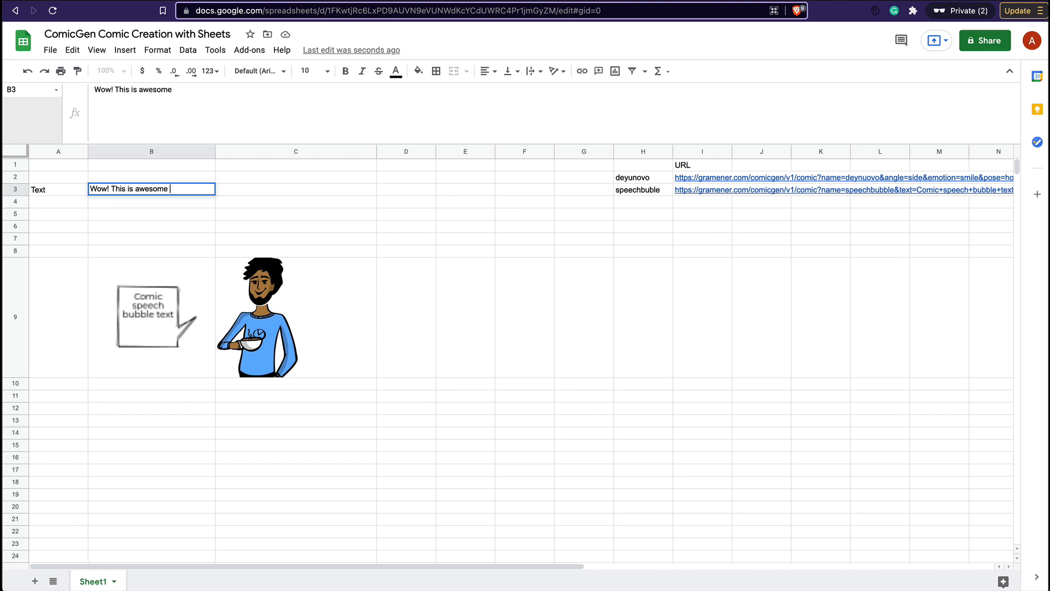
{"action": "key", "text": "ctrl+super+space"}
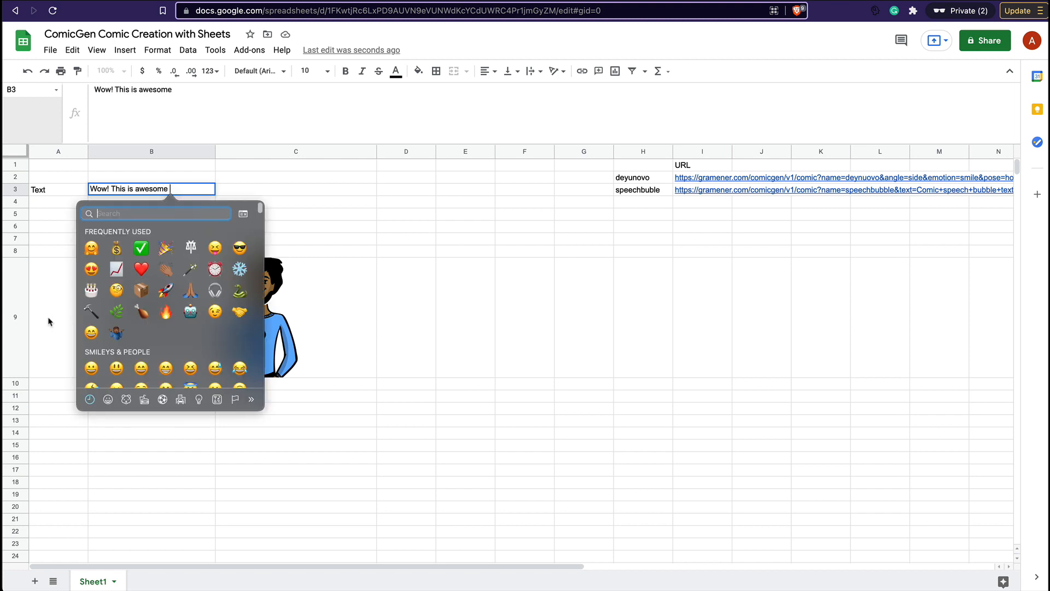
{"action": "left_click", "coordinate": [165, 290]}
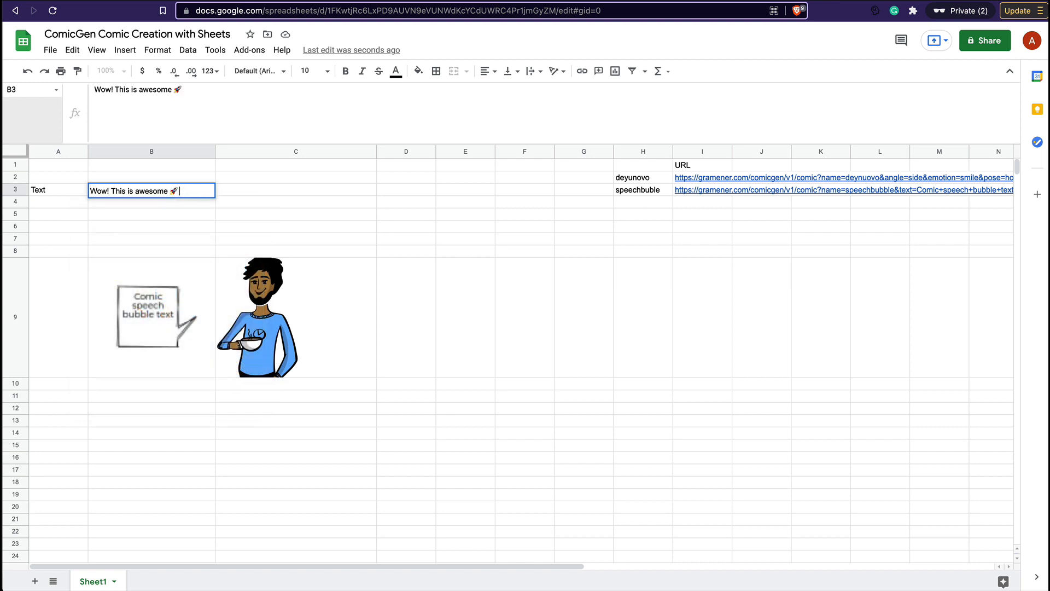
{"action": "key", "text": "ctrl+super+space"}
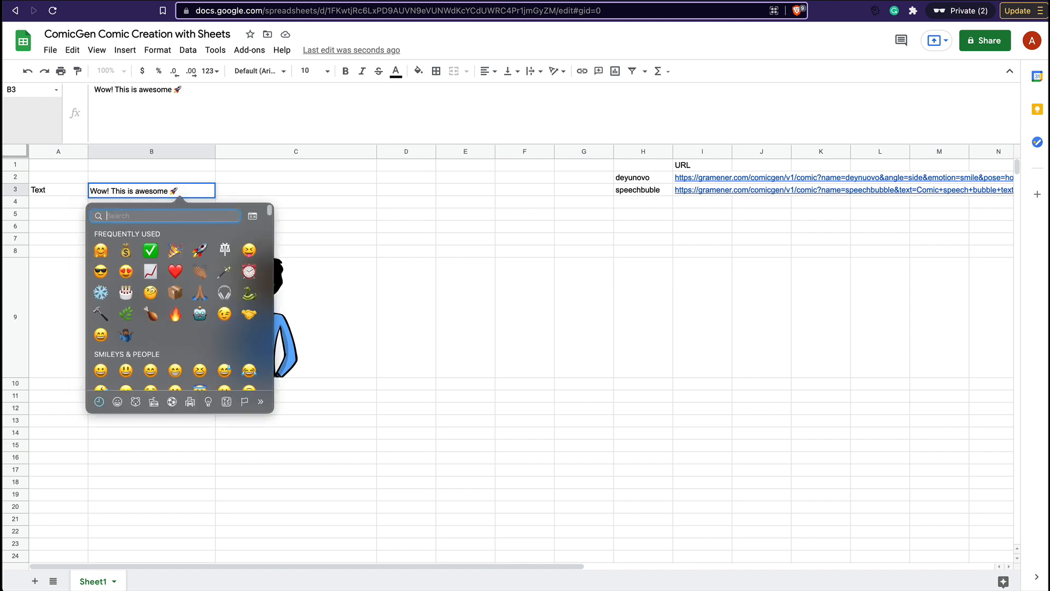
{"action": "left_click", "coordinate": [126, 272]}
- Replace the word "This" in the B3 text with "Comicgen"
{"action": "double_click", "coordinate": [118, 190]}
{"action": "type", "text": "Co"}
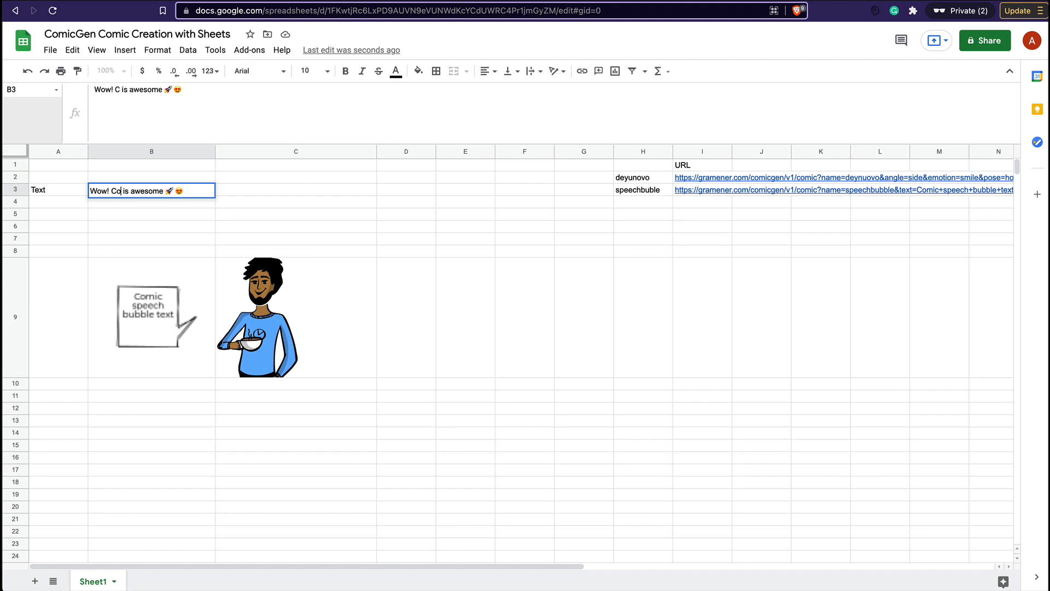
{"action": "type", "text": "micgen"}
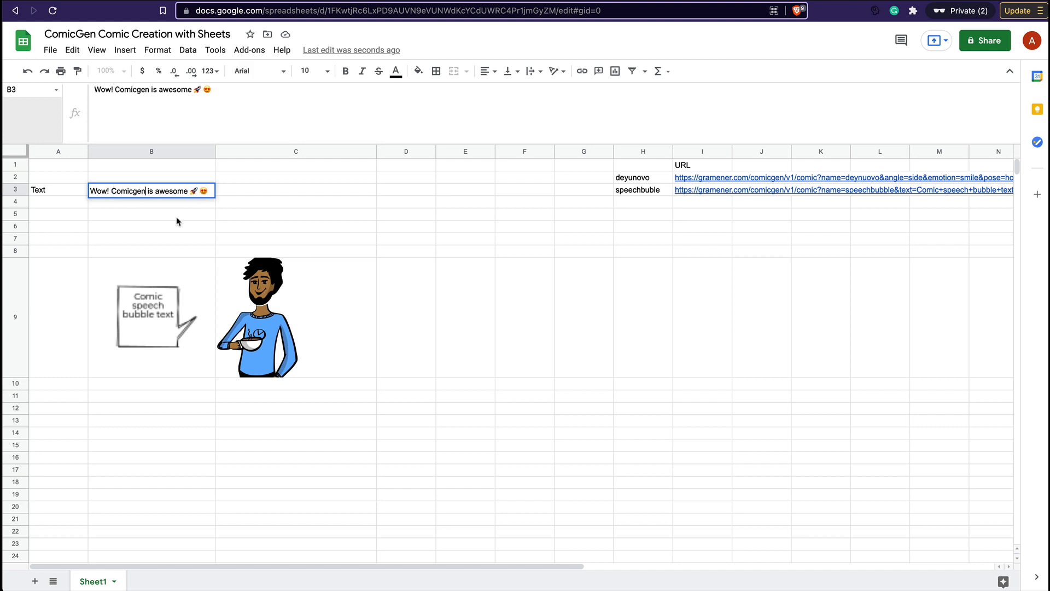
{"action": "left_click", "coordinate": [268, 191]}
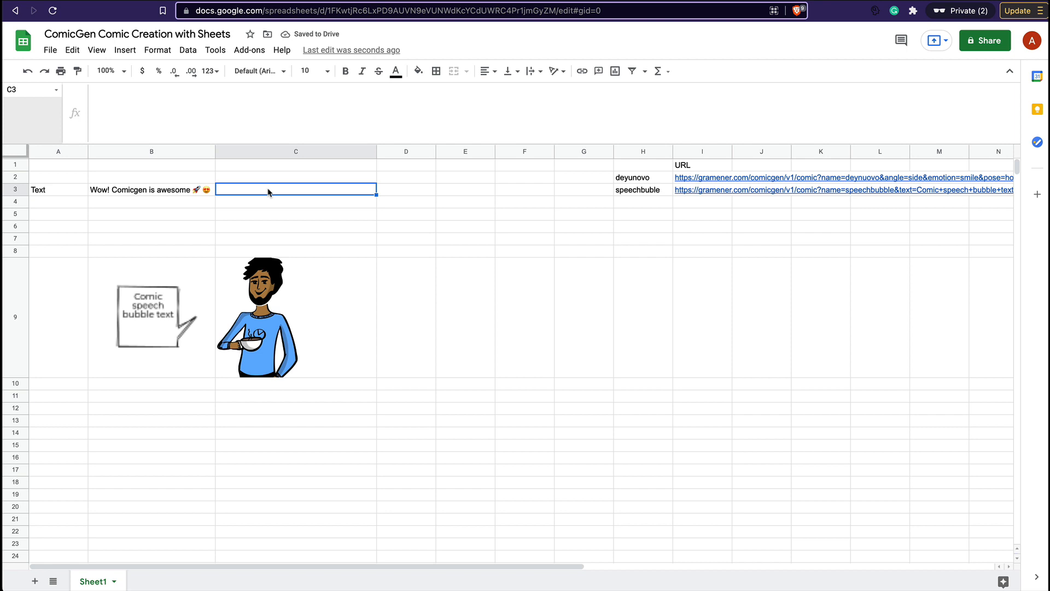
{"action": "left_click", "coordinate": [185, 197]}
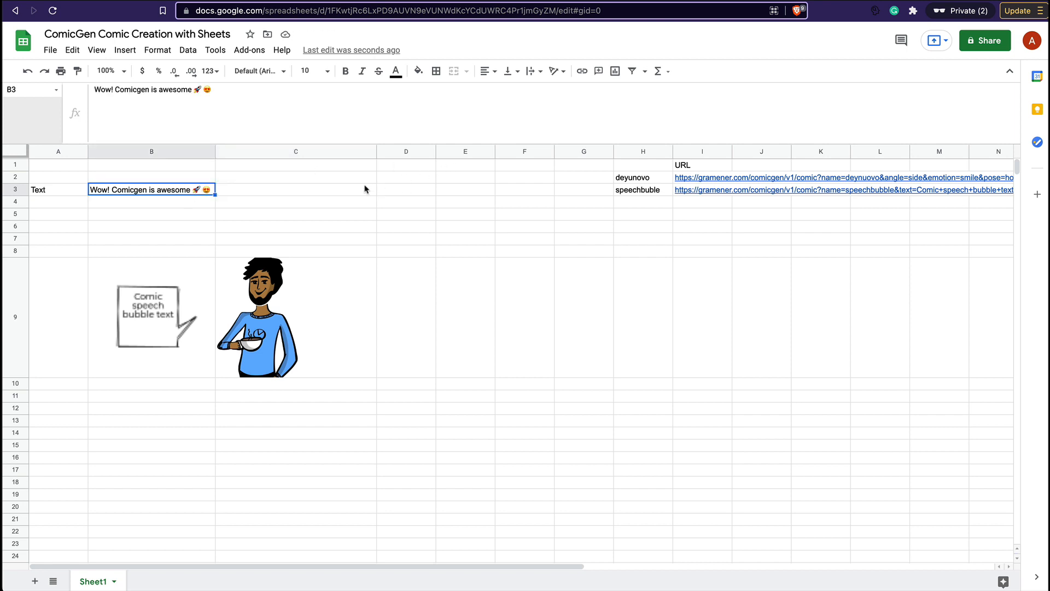
- Enter =ENCODEURL(B3) in cell C3 and widen column C for the encoded text
{"action": "left_click", "coordinate": [285, 194]}
{"action": "type", "text": "=enc"}
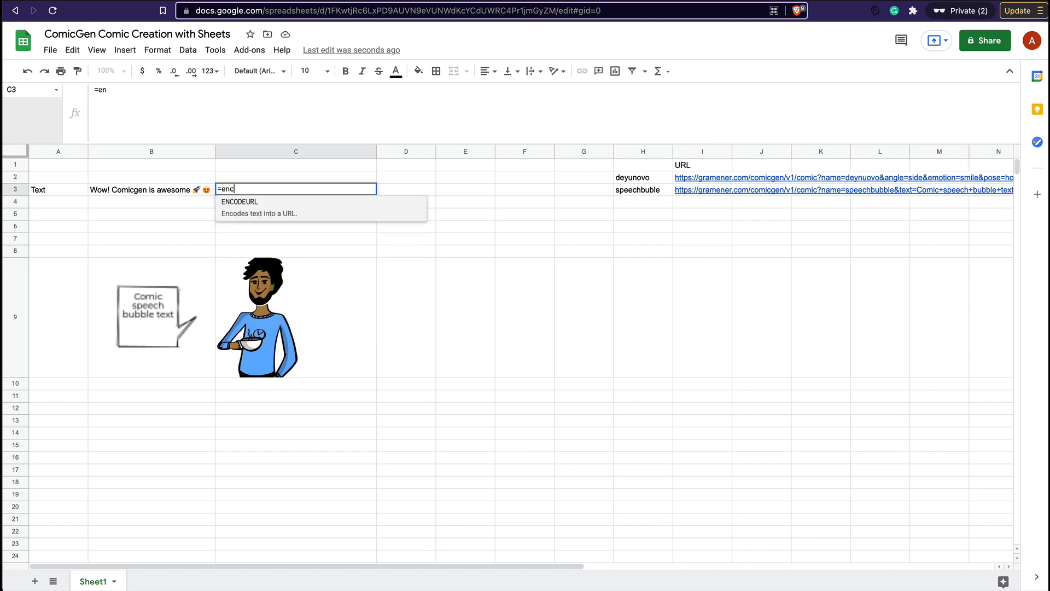
{"action": "type", "text": "o"}
{"action": "left_click", "coordinate": [283, 214]}
{"action": "left_click", "coordinate": [156, 197]}
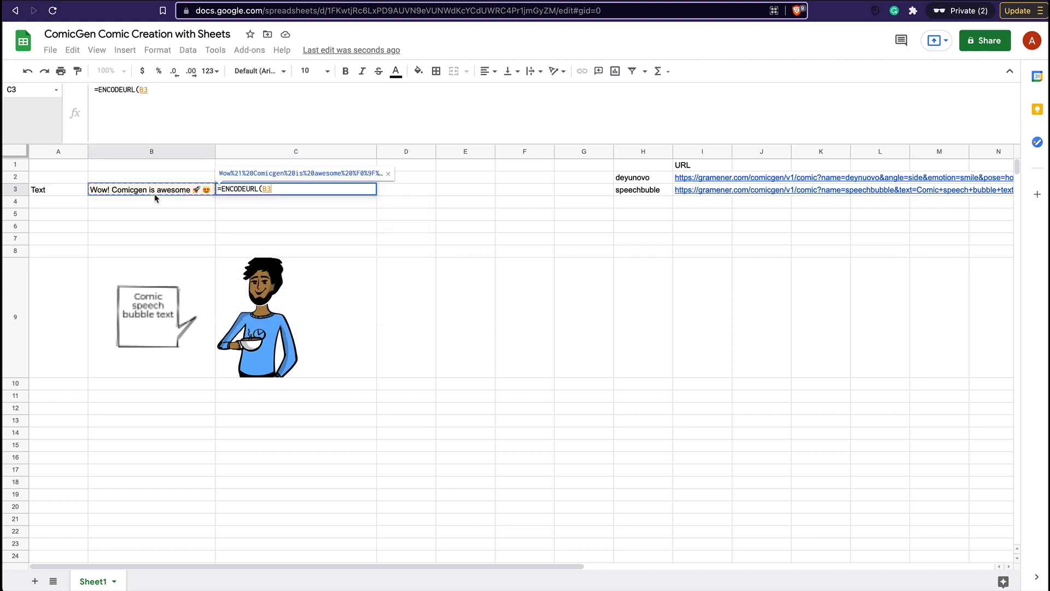
{"action": "key", "text": "Return"}
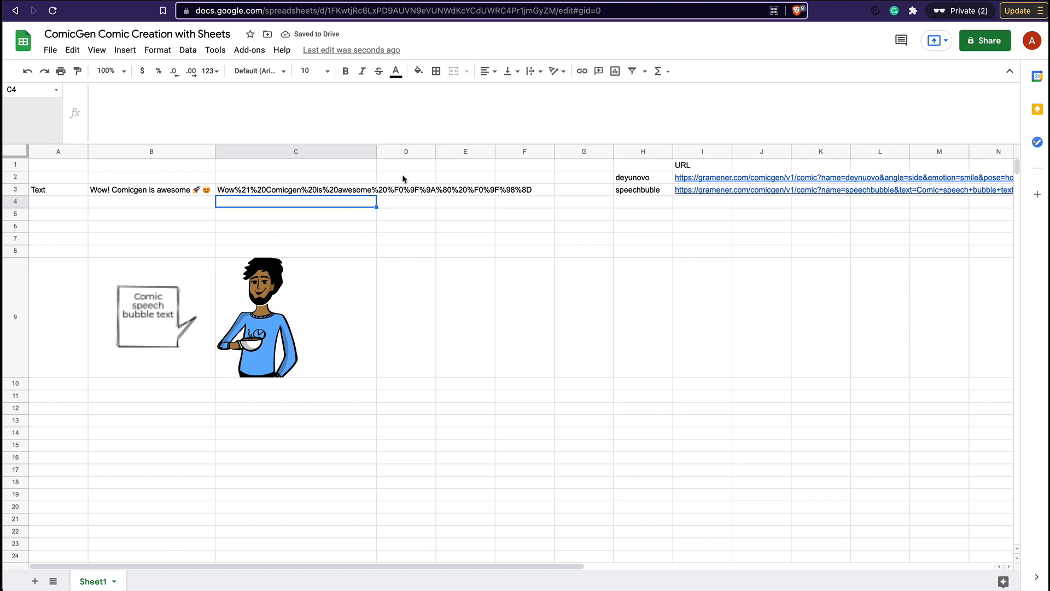
{"action": "left_click_drag", "start_coordinate": [377, 152], "coordinate": [472, 154]}
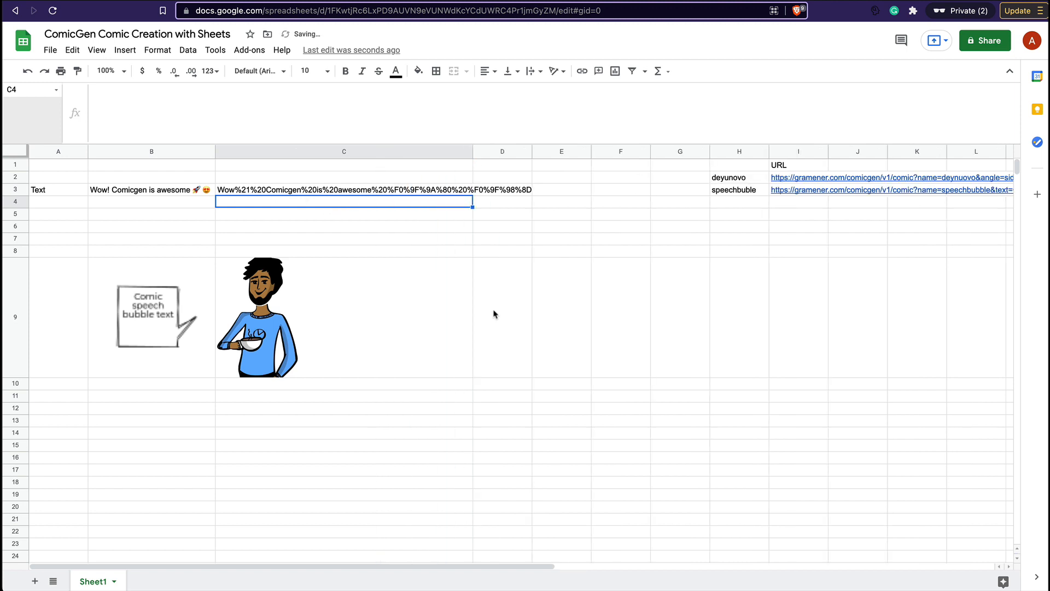
{"action": "scroll", "coordinate": [494, 314], "scroll_direction": "right", "scroll_amount": 1}
{"action": "scroll", "coordinate": [581, 286], "scroll_direction": "left", "scroll_amount": 1}
- Start a concatenation formula in C4 and copy the full speech bubble URL from I3
{"action": "type", "text": "="}
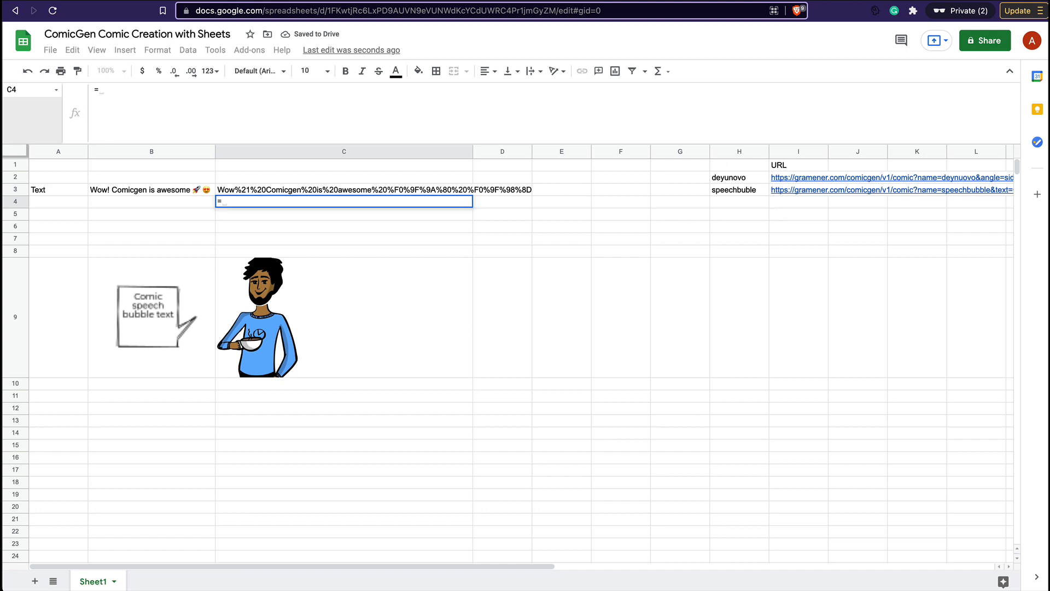
{"action": "type", "text": "conca"}
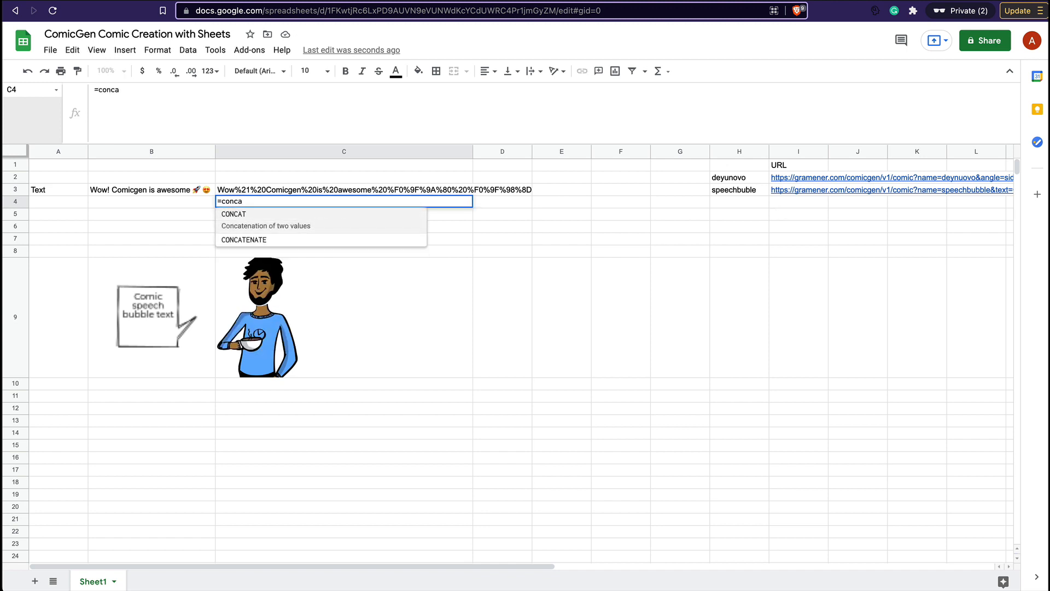
{"action": "left_click", "coordinate": [793, 191]}
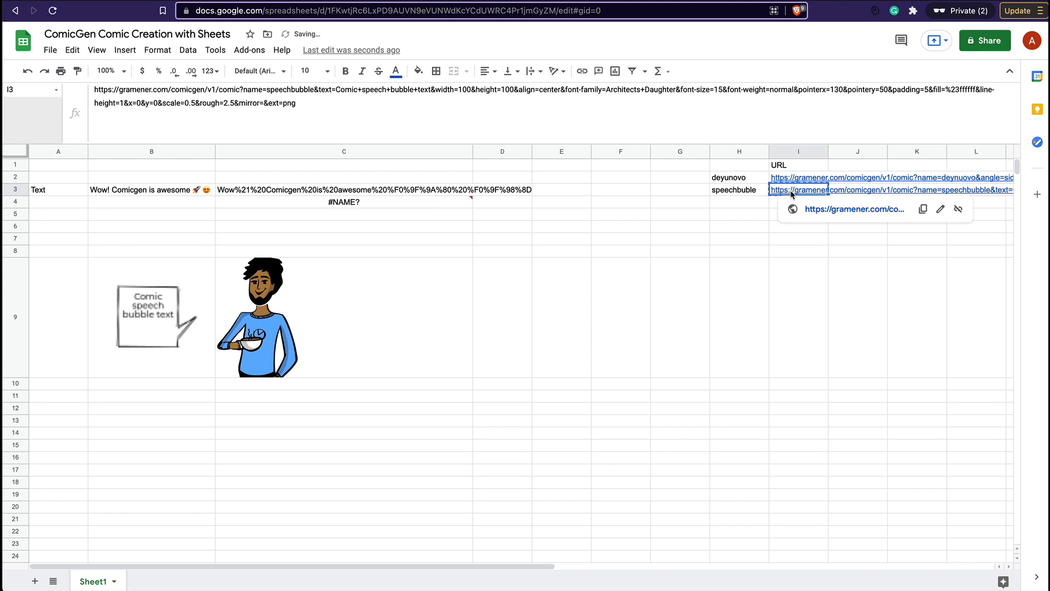
{"action": "triple_click", "coordinate": [418, 132]}
{"action": "key", "text": "ctrl+c"}
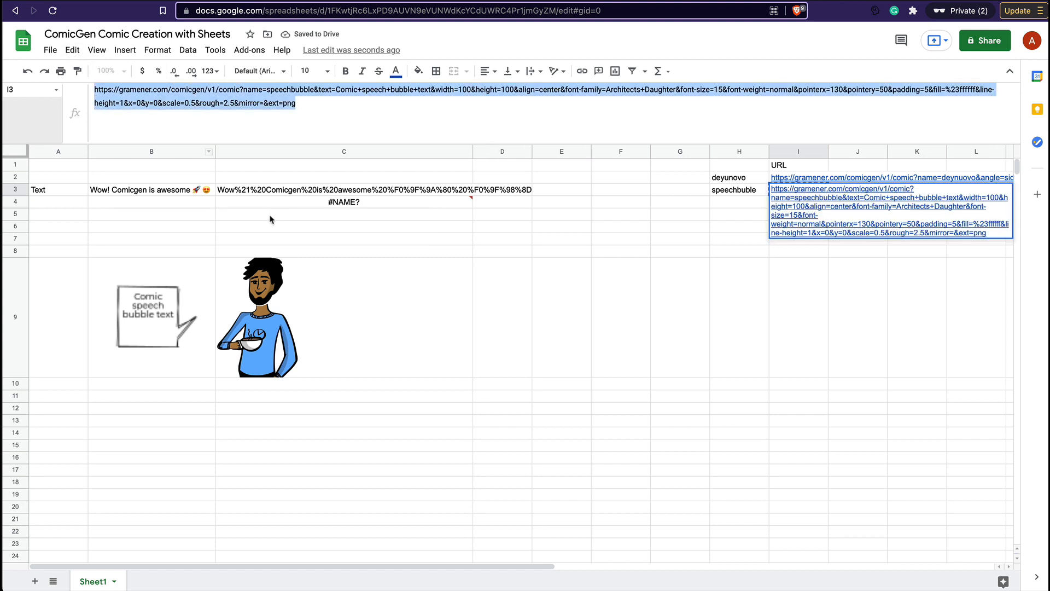
- Complete the C4 formula as CONCATENATE with the copied speech bubble URL as a quoted string
{"action": "left_click", "coordinate": [316, 206]}
{"action": "left_click", "coordinate": [164, 94]}
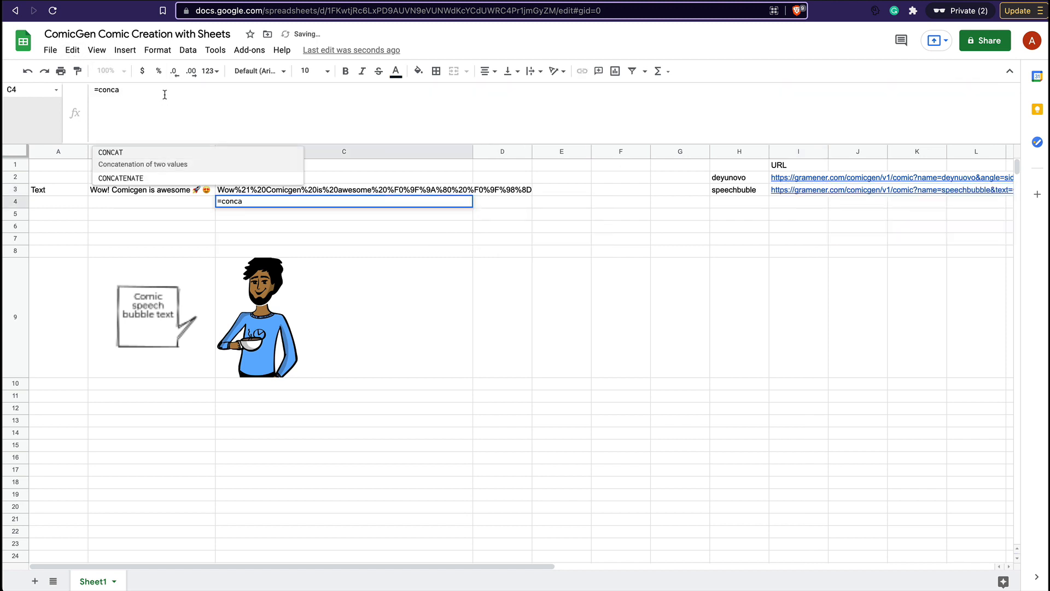
{"action": "left_click", "coordinate": [137, 164]}
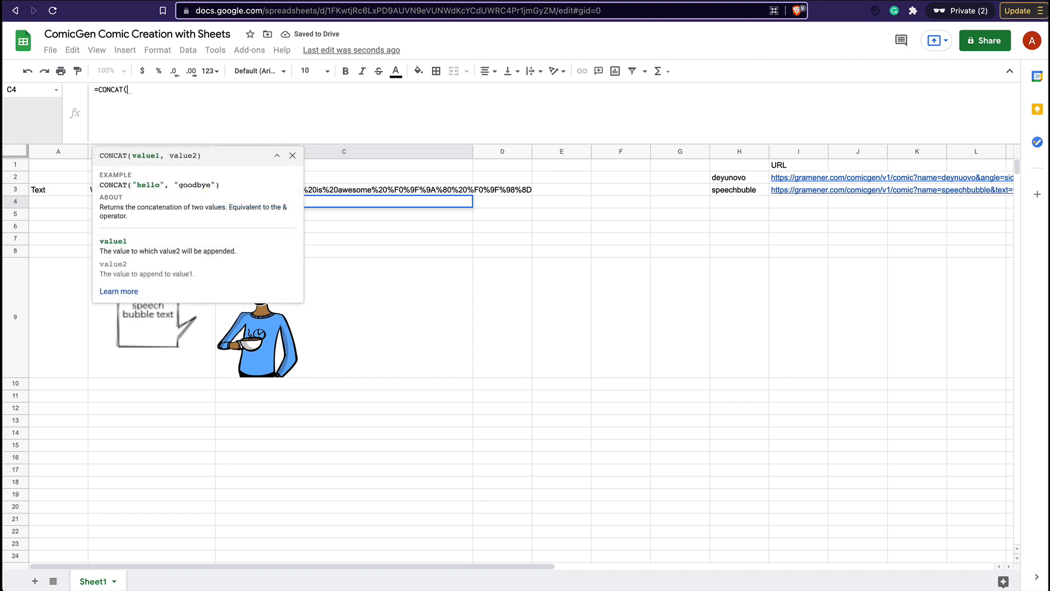
{"action": "key", "text": "BackSpace"}
{"action": "type", "text": "ate"}
{"action": "key", "text": "BackSpace"}
{"action": "key", "text": "BackSpace"}
{"action": "key", "text": "BackSpace"}
{"action": "key", "text": "BackSpace"}
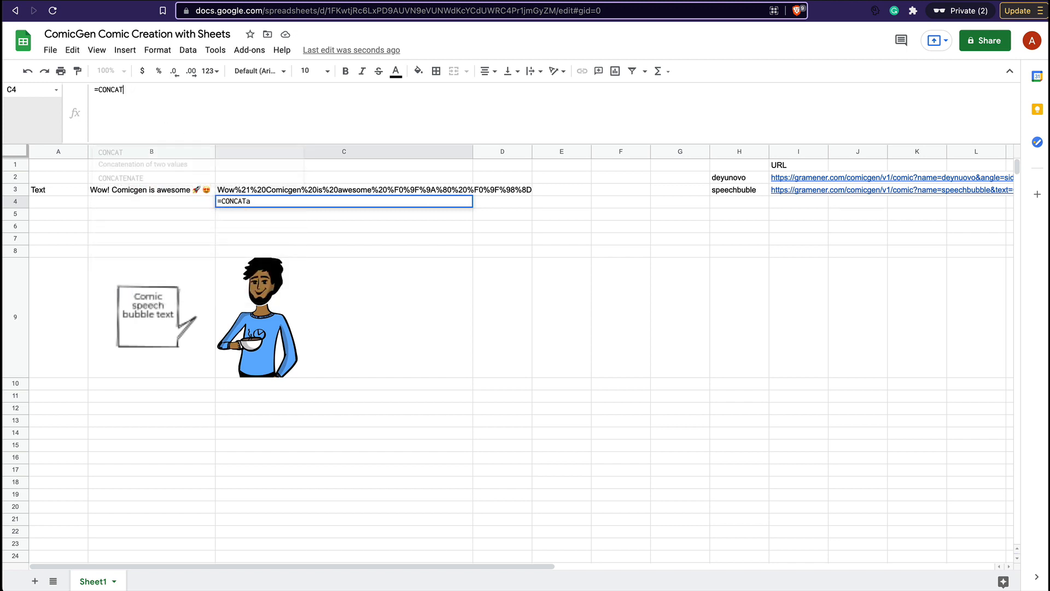
{"action": "left_click", "coordinate": [139, 178]}
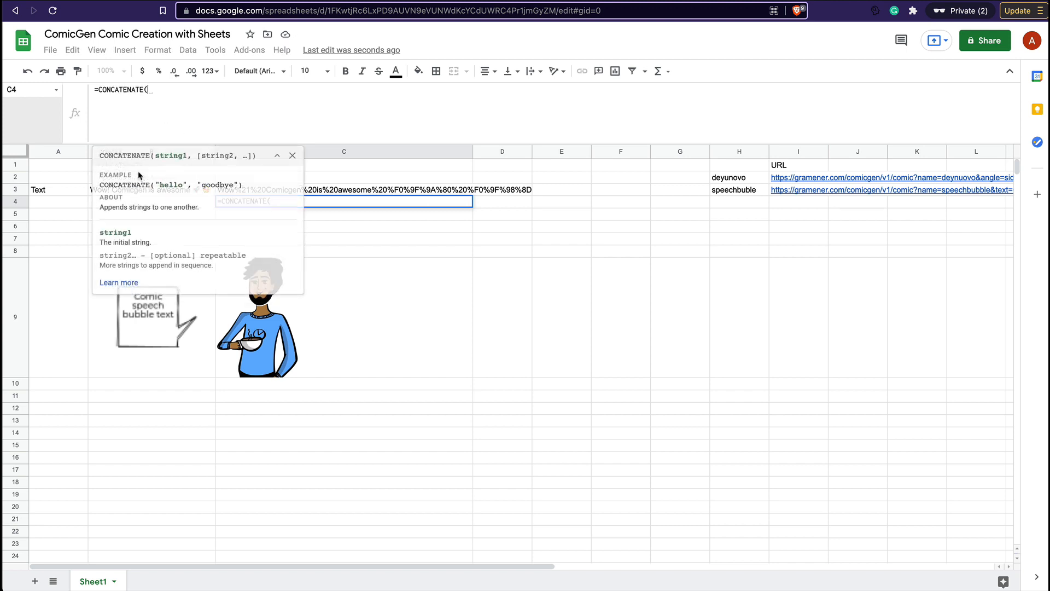
{"action": "type", "text": "\""}
{"action": "key", "text": "ctrl+v"}
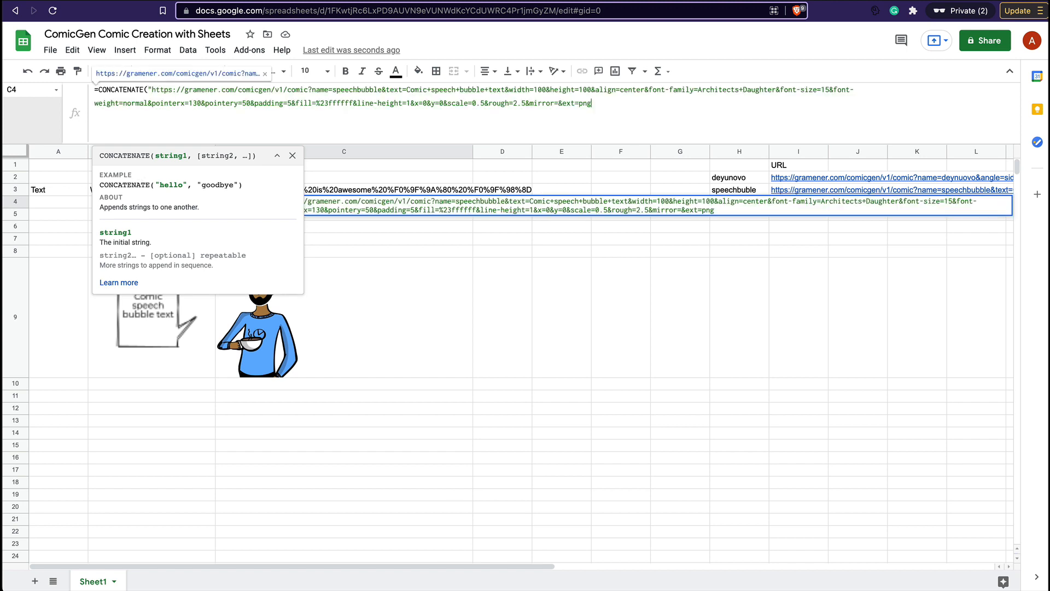
{"action": "type", "text": "\")"}
{"action": "key", "text": "Return"}
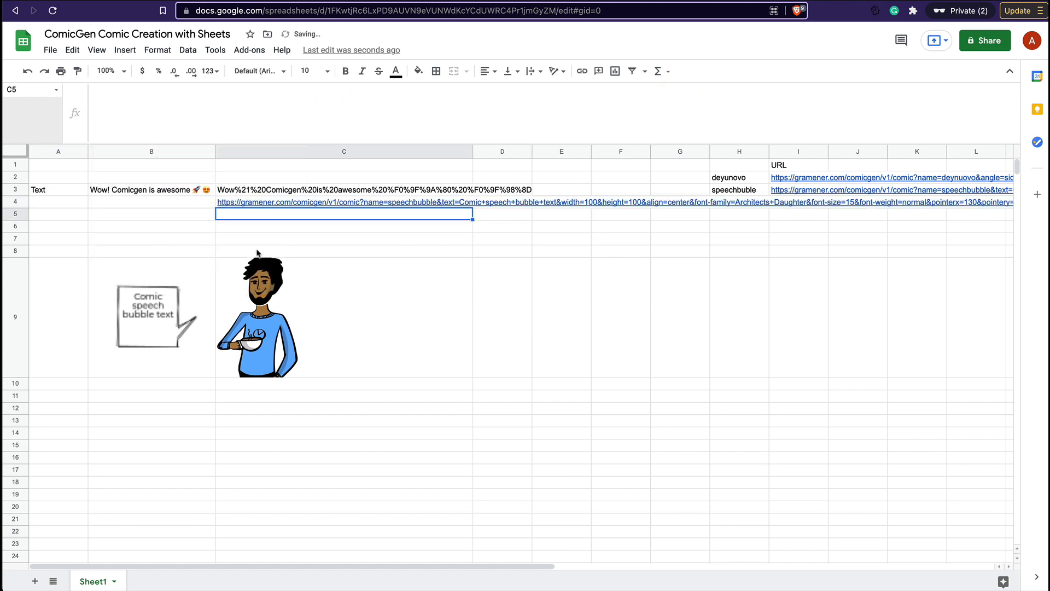
- Replace "Comic+speech+bubble+text" in the C4 formula with a reference to B3, splitting the URL into two quoted strings around it
{"action": "left_click", "coordinate": [296, 202]}
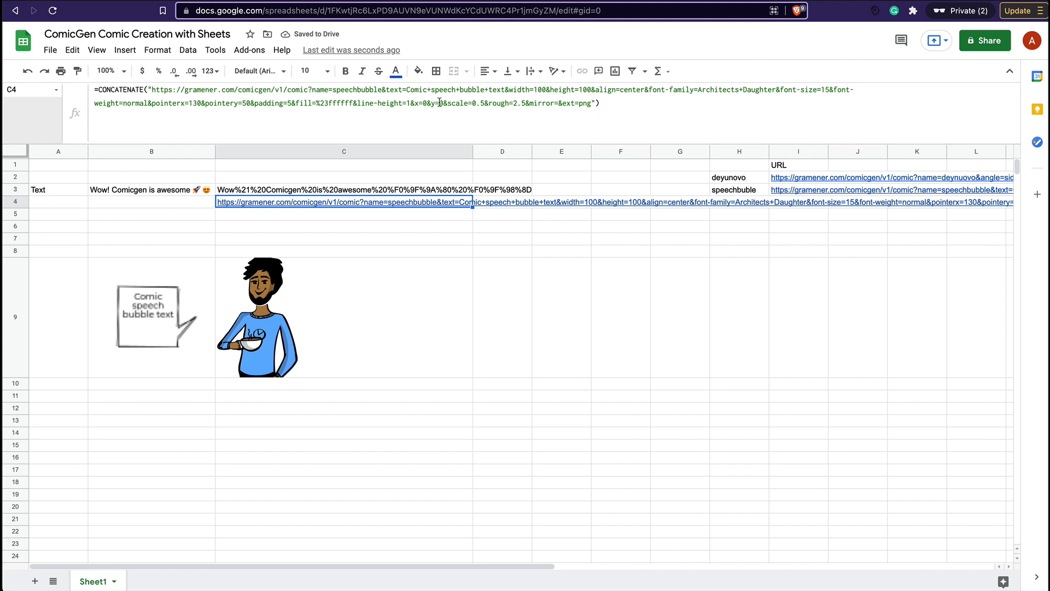
{"action": "left_click", "coordinate": [502, 90]}
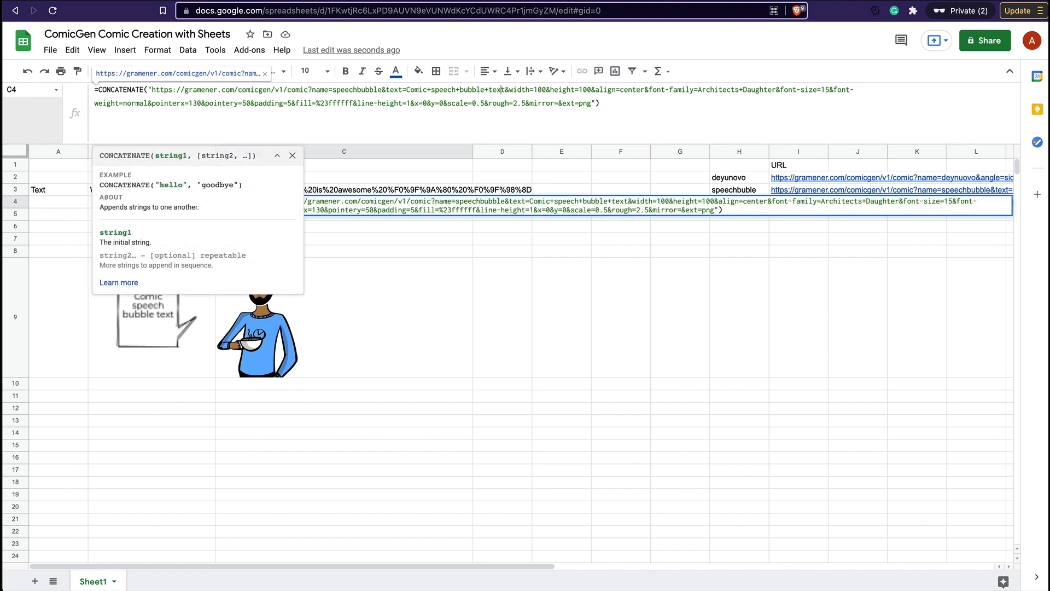
{"action": "left_click_drag", "start_coordinate": [506, 90], "coordinate": [406, 90]}
{"action": "type", "text": "\""}
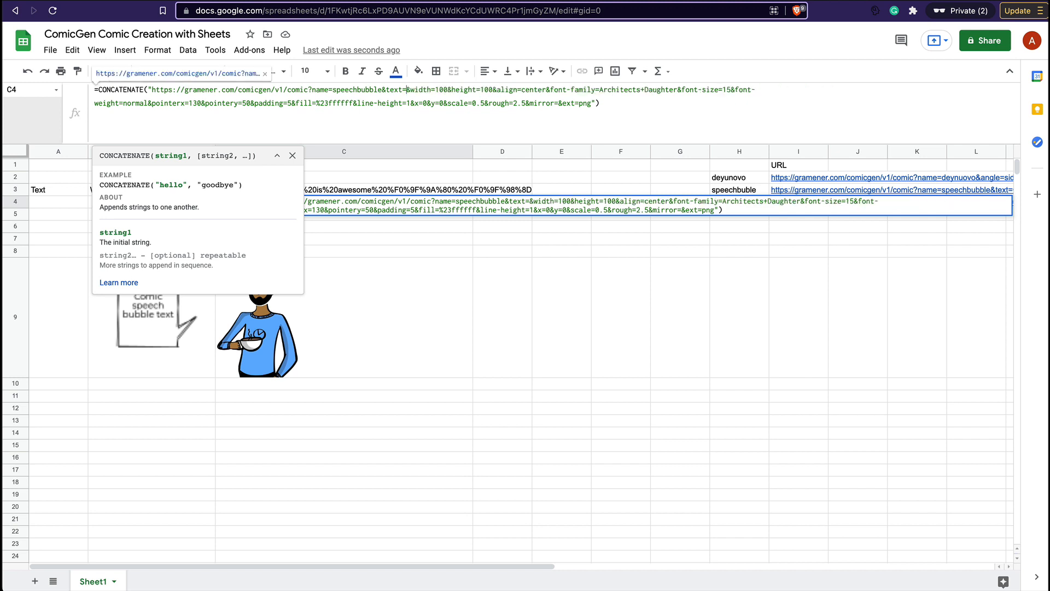
{"action": "type", "text": ",\""}
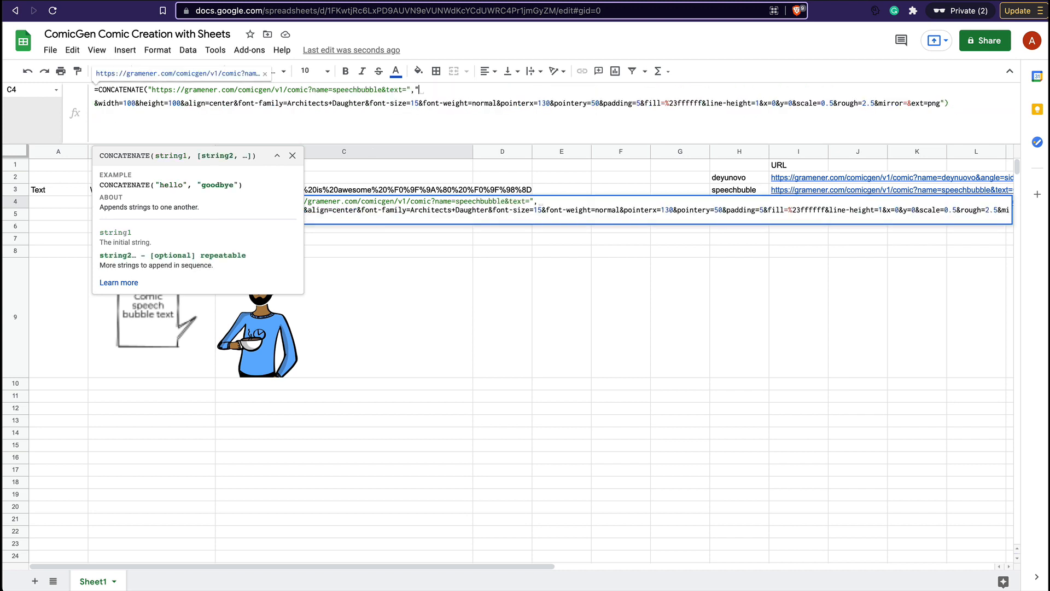
{"action": "type", "text": "m"}
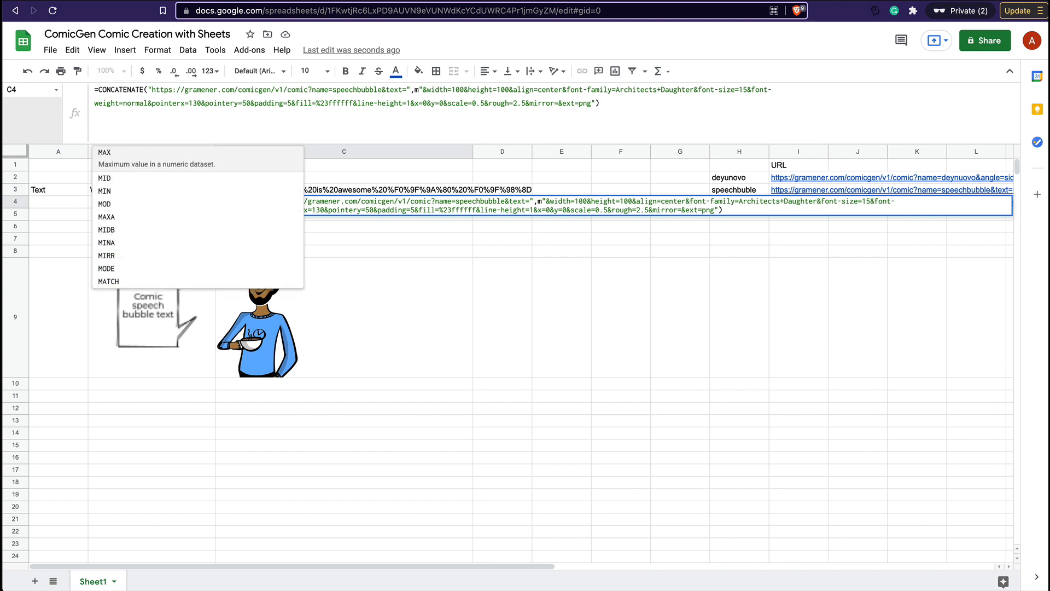
{"action": "key", "text": "BackSpace"}
{"action": "type", "text": ","}
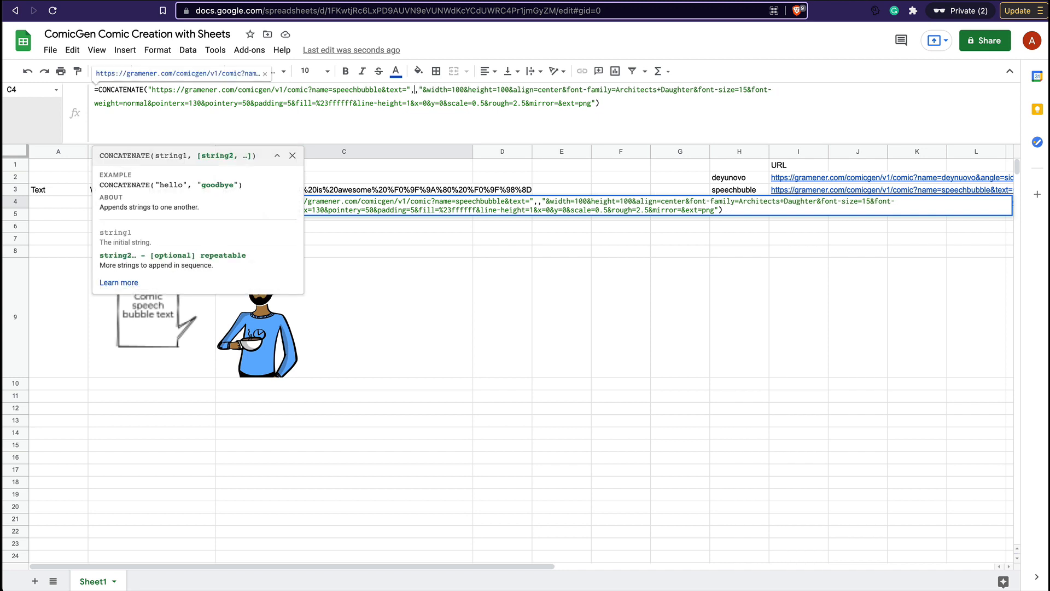
{"action": "type", "text": "B3"}
{"action": "key", "text": "Return"}
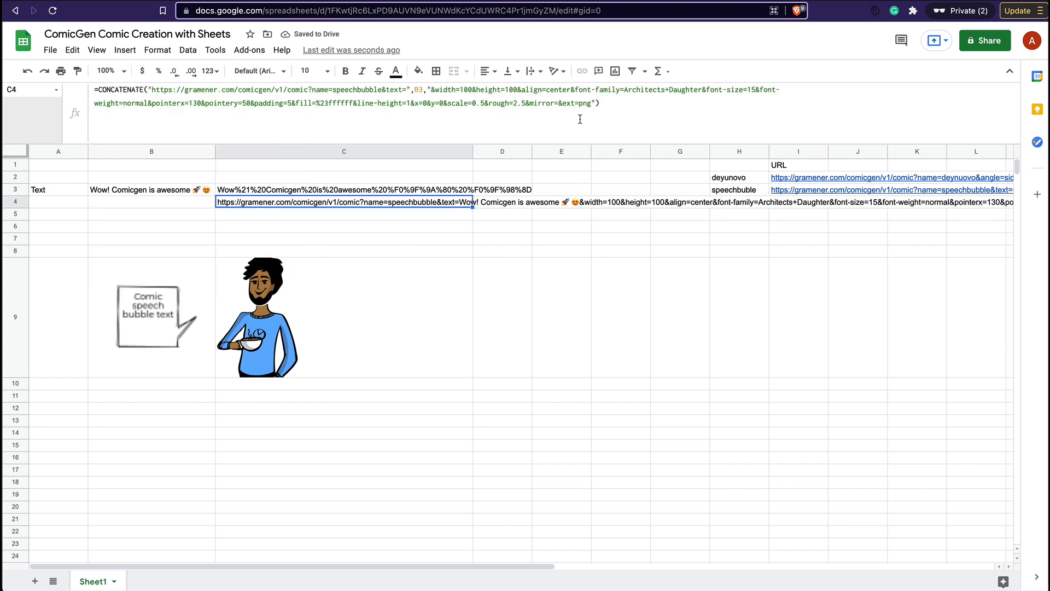
- Remove the B3 reference from the CONCATENATE formula in C4
{"action": "left_click", "coordinate": [423, 90]}
{"action": "key", "text": "BackSpace"}
{"action": "key", "text": "BackSpace"}
{"action": "key", "text": "Return"}
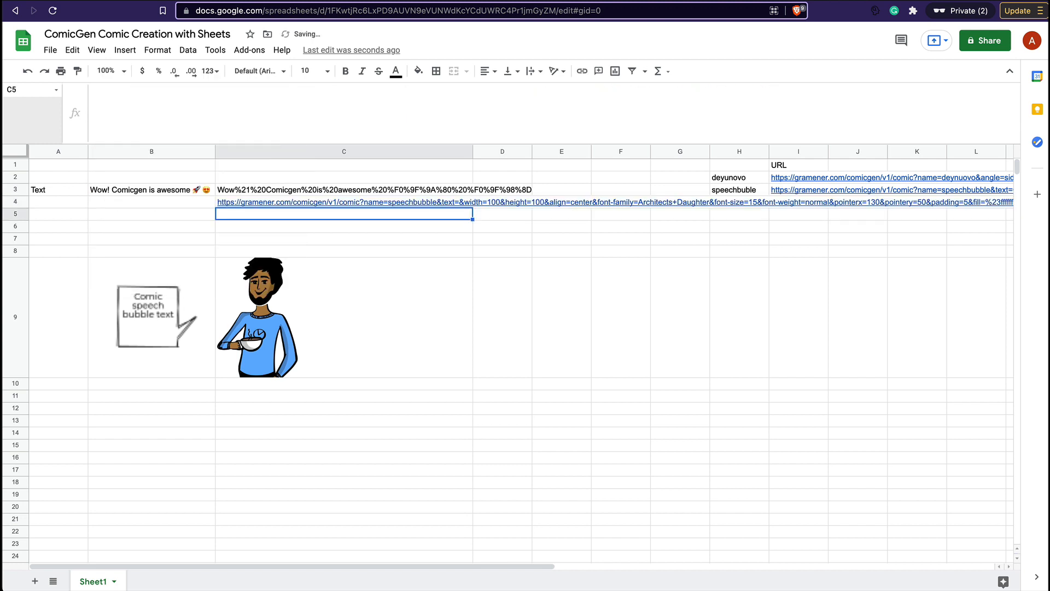
{"action": "key", "text": "Up"}
{"action": "key", "text": "Down"}
{"action": "key", "text": "Down"}
{"action": "key", "text": "Down"}
{"action": "key", "text": "Down"}
{"action": "key", "text": "Down"}
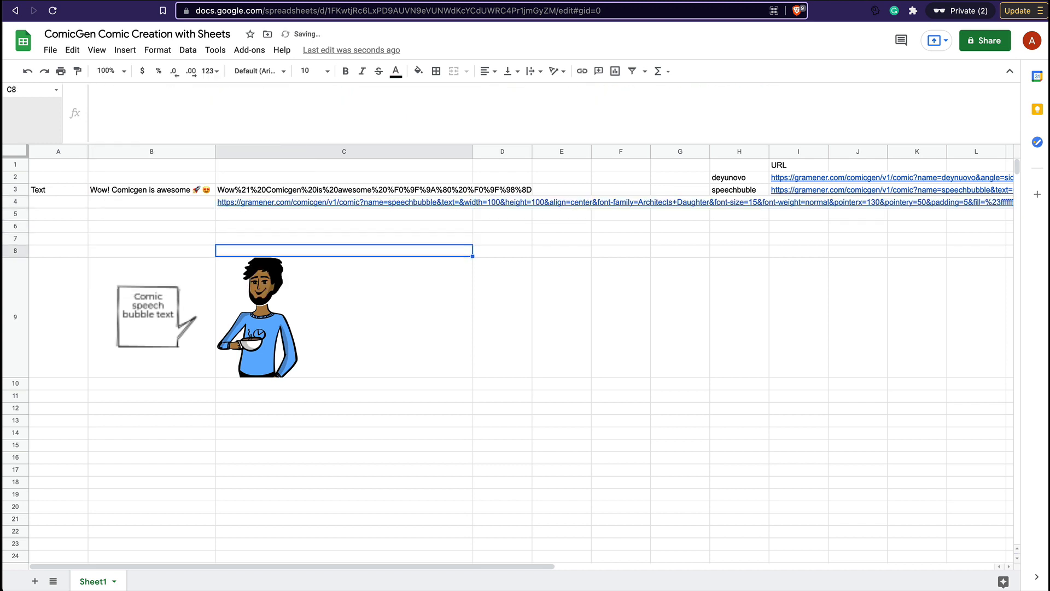
- Change the IMAGE formula in B9 to take its URL from cell C4 instead of I3
{"action": "key", "text": "Left"}
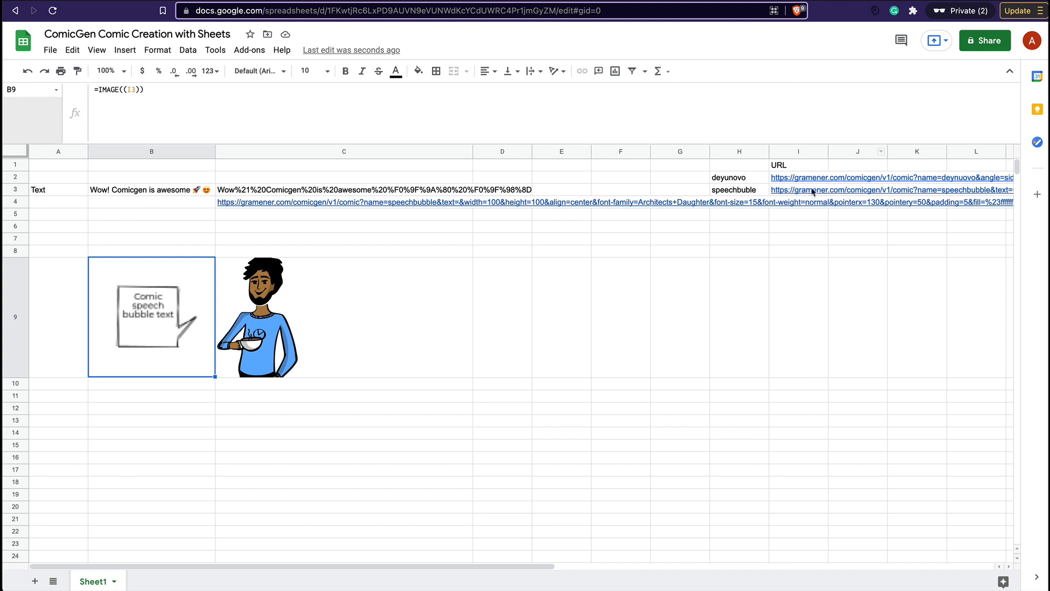
{"action": "left_click", "coordinate": [782, 192]}
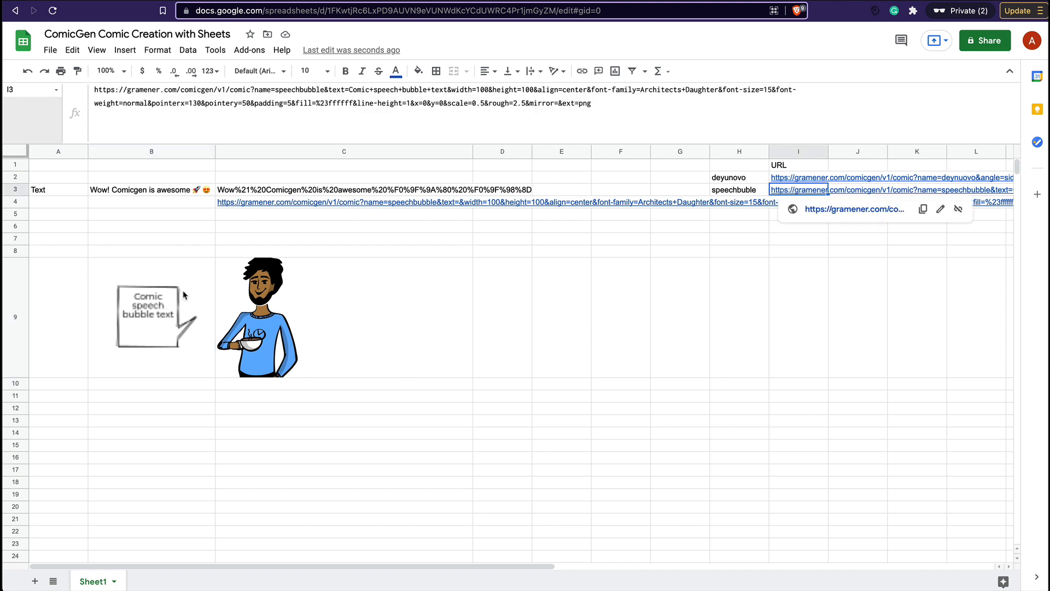
{"action": "left_click", "coordinate": [269, 203]}
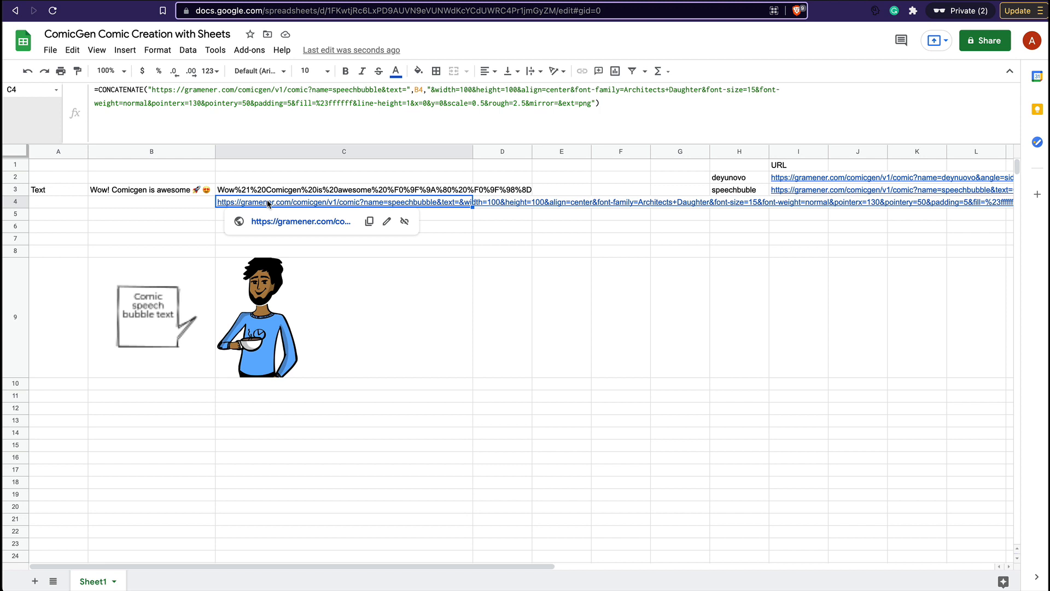
{"action": "left_click", "coordinate": [150, 304]}
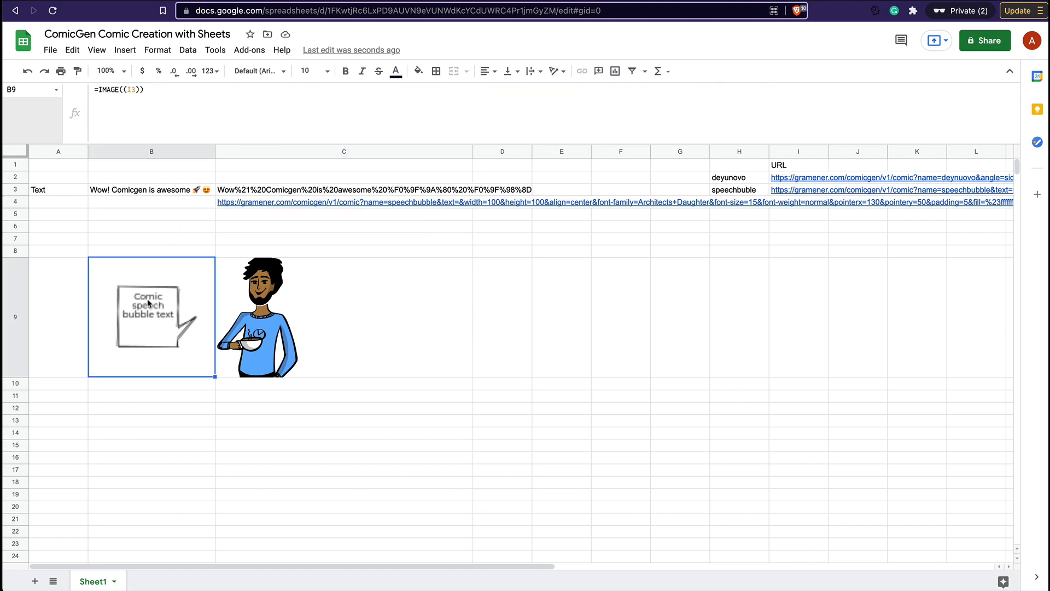
{"action": "left_click", "coordinate": [132, 91]}
{"action": "double_click", "coordinate": [132, 90]}
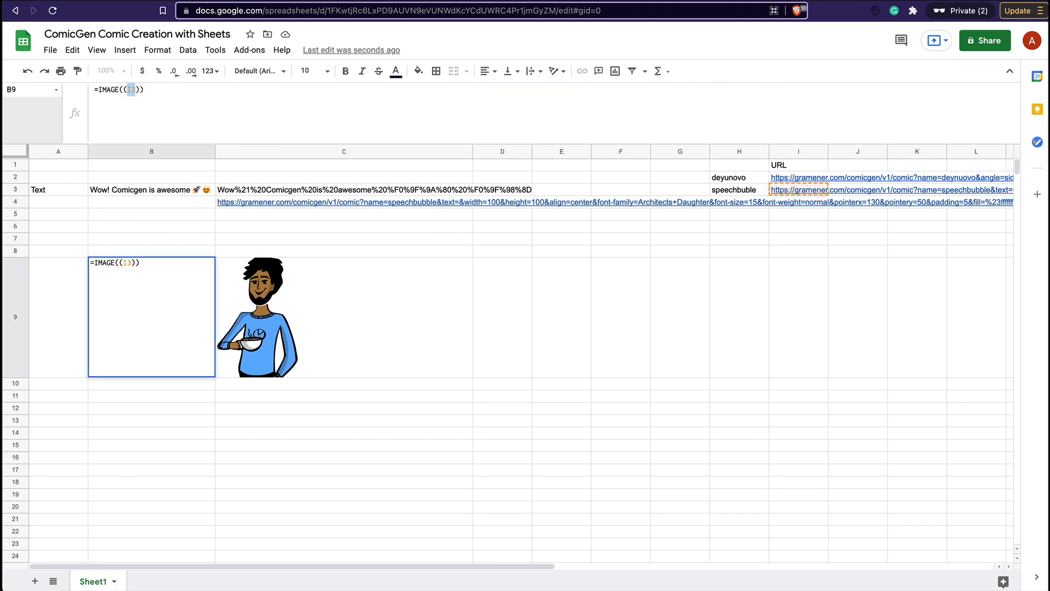
{"action": "type", "text": "I3"}
{"action": "key", "text": "Return"}
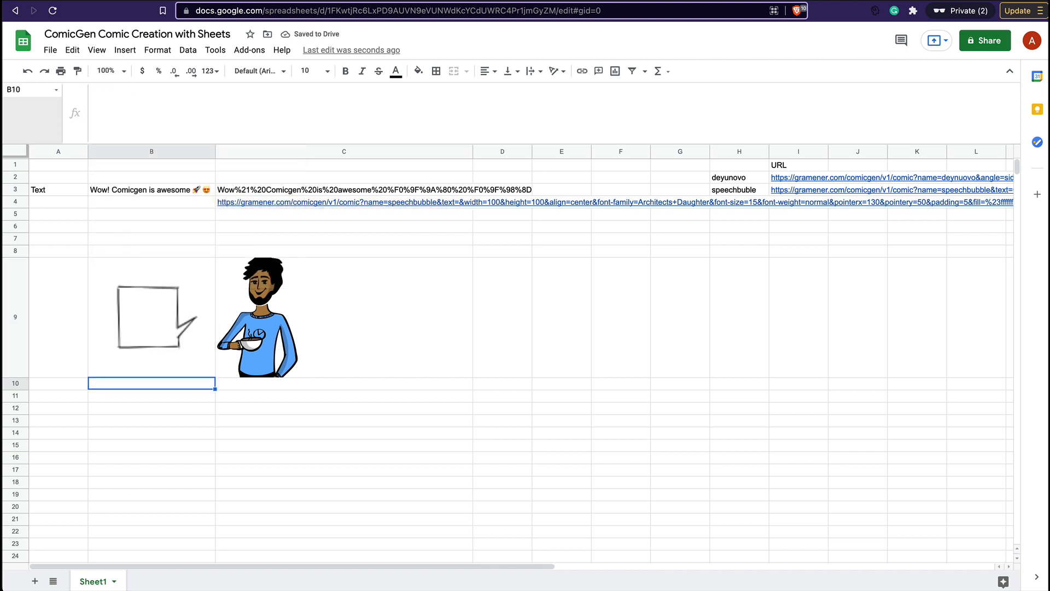
- Edit the CONCATENATE formula in C4 so its text argument references the encoded text in C3
{"action": "left_click", "coordinate": [147, 309]}
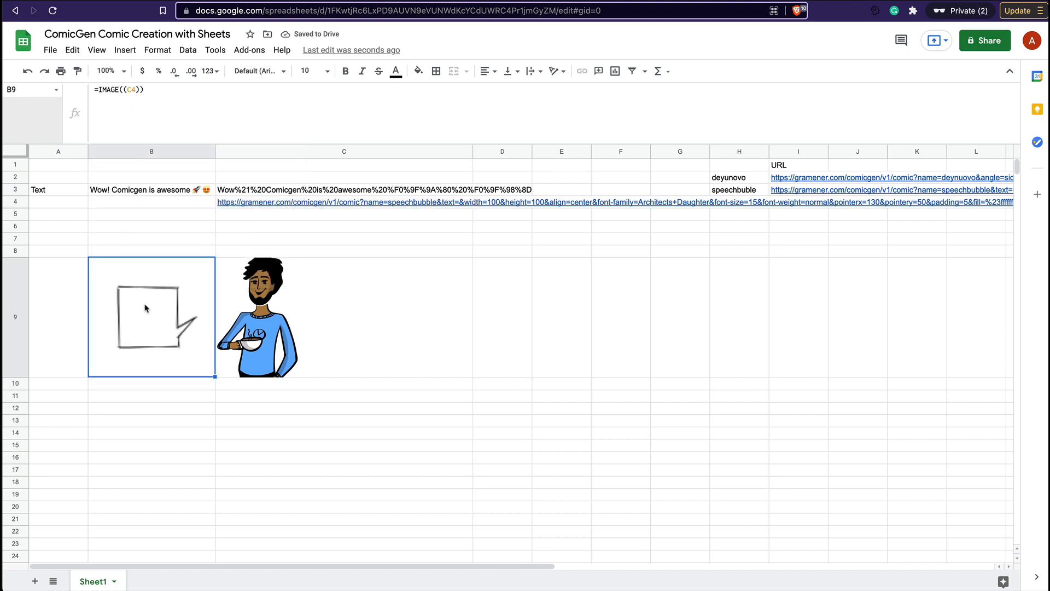
{"action": "left_click", "coordinate": [275, 204]}
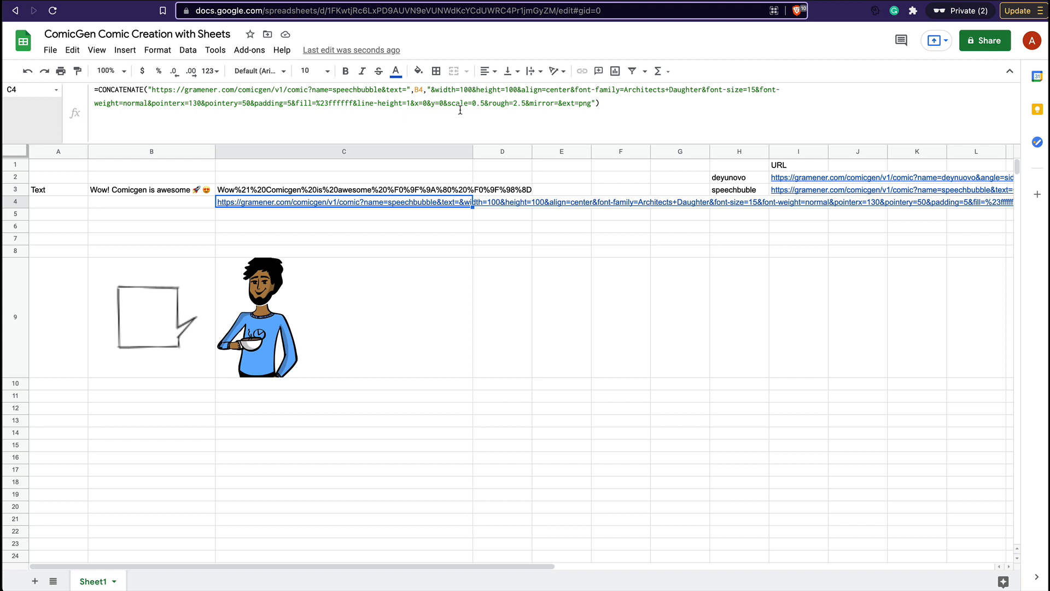
{"action": "left_click", "coordinate": [164, 204]}
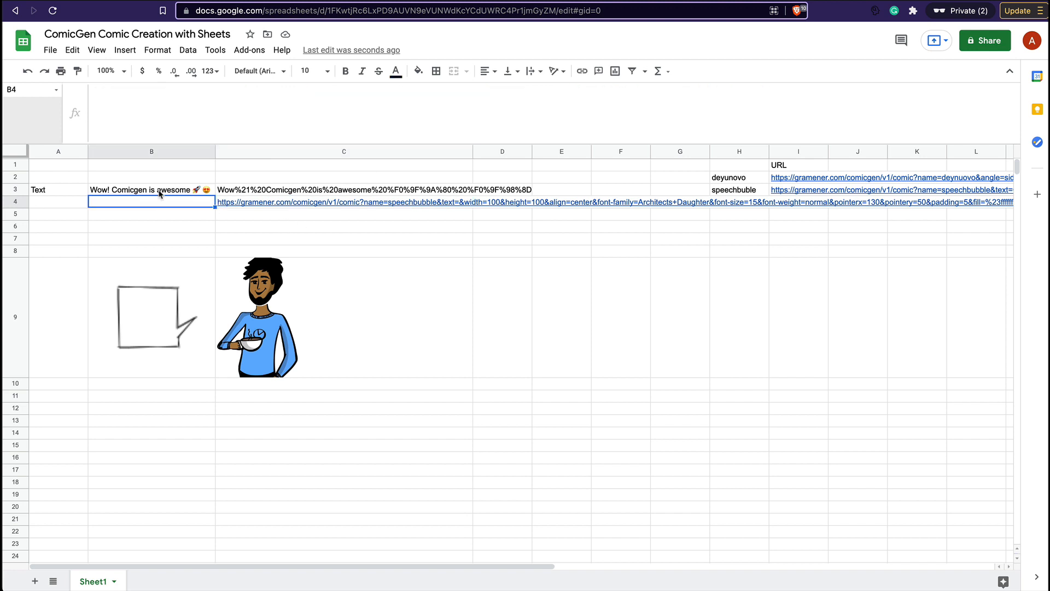
{"action": "left_click", "coordinate": [239, 205]}
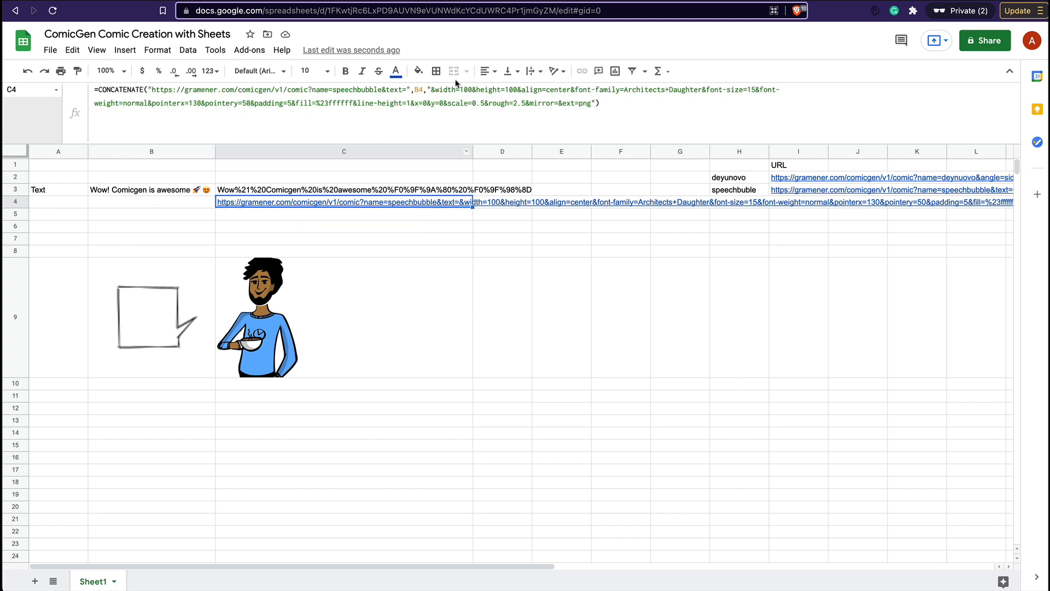
{"action": "double_click", "coordinate": [418, 89]}
{"action": "type", "text": "C"}
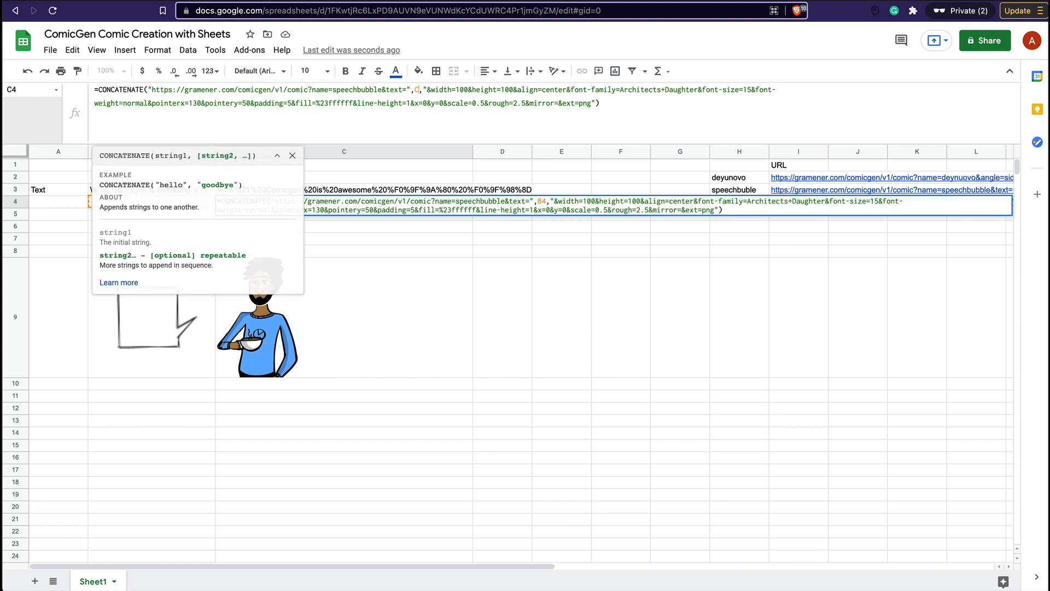
{"action": "type", "text": "3"}
{"action": "key", "text": "Return"}
{"action": "key", "text": "Down"}
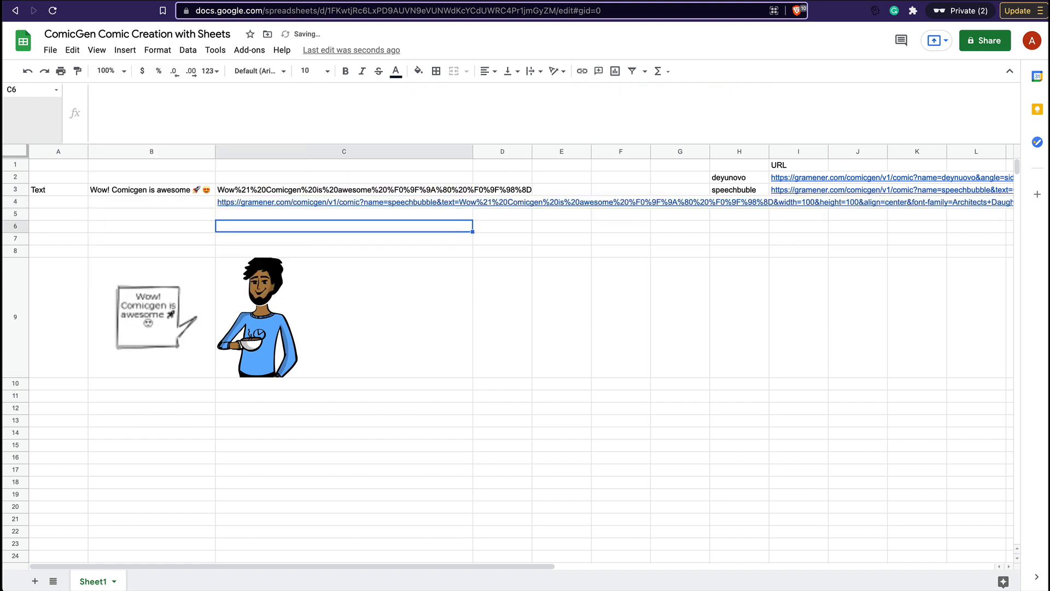
{"action": "left_click", "coordinate": [171, 385]}
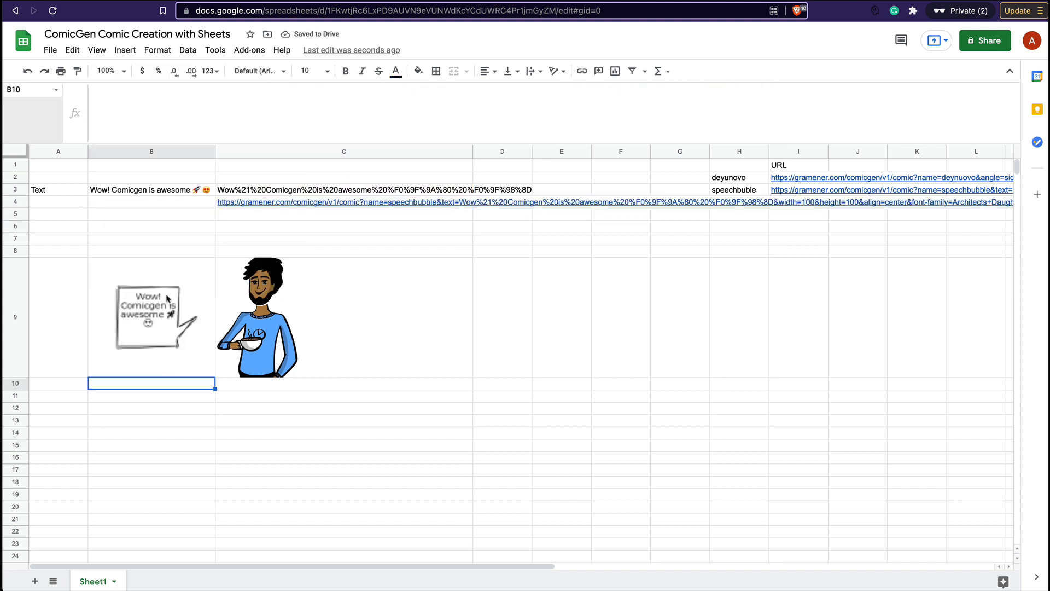
{"action": "left_click", "coordinate": [167, 299]}
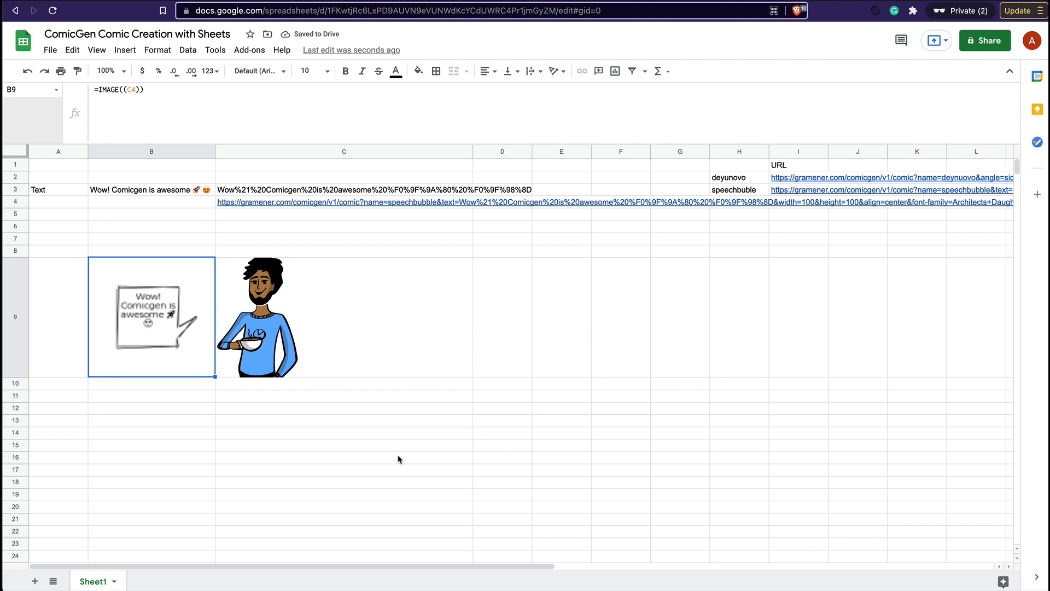
{"action": "left_click", "coordinate": [269, 432]}
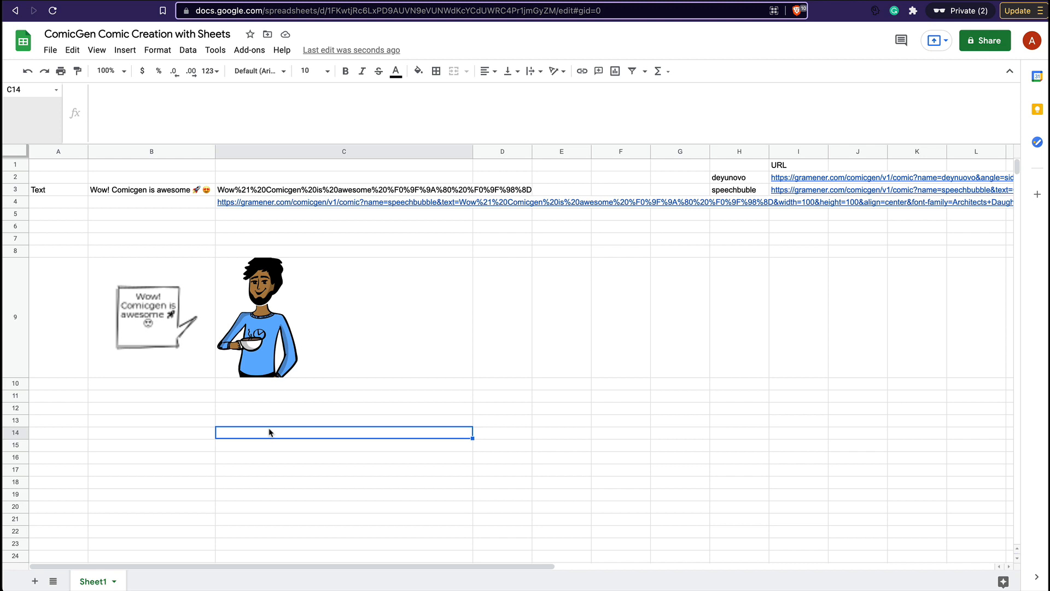
{"action": "scroll", "coordinate": [269, 432], "scroll_direction": "down", "scroll_amount": 4}
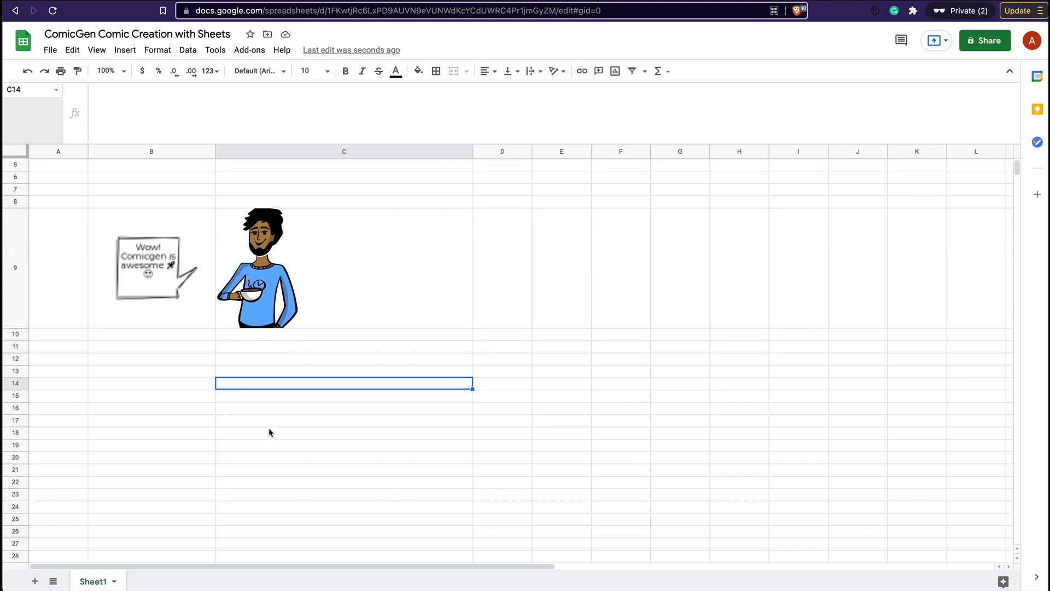
{"action": "scroll", "coordinate": [269, 432], "scroll_direction": "up", "scroll_amount": 3}
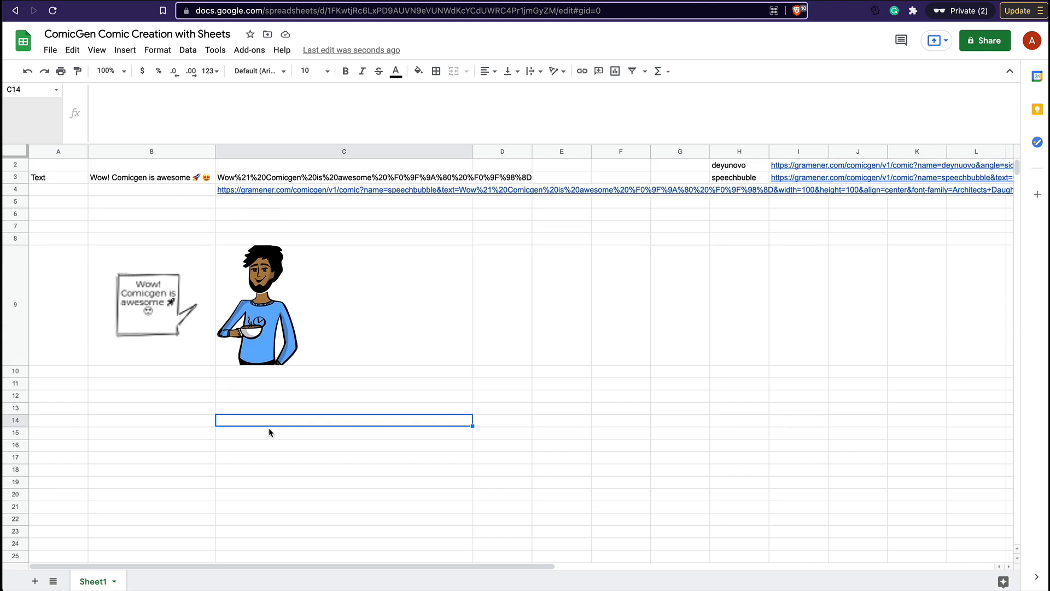
- Add a new sheet and enter the headers Name in A1 and Score in B1
{"action": "left_click", "coordinate": [35, 581]}
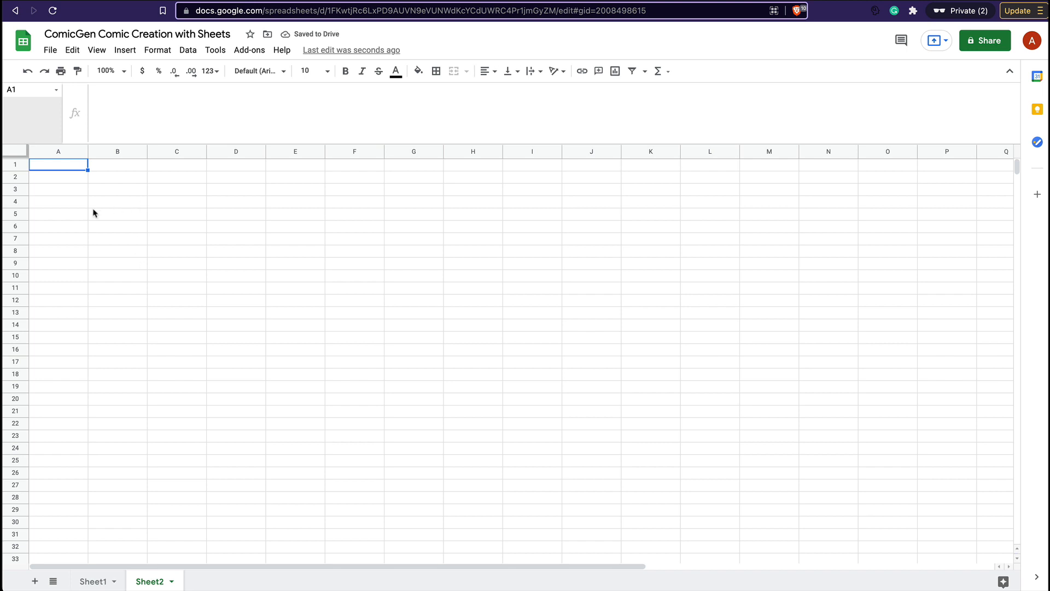
{"action": "key", "text": "Return"}
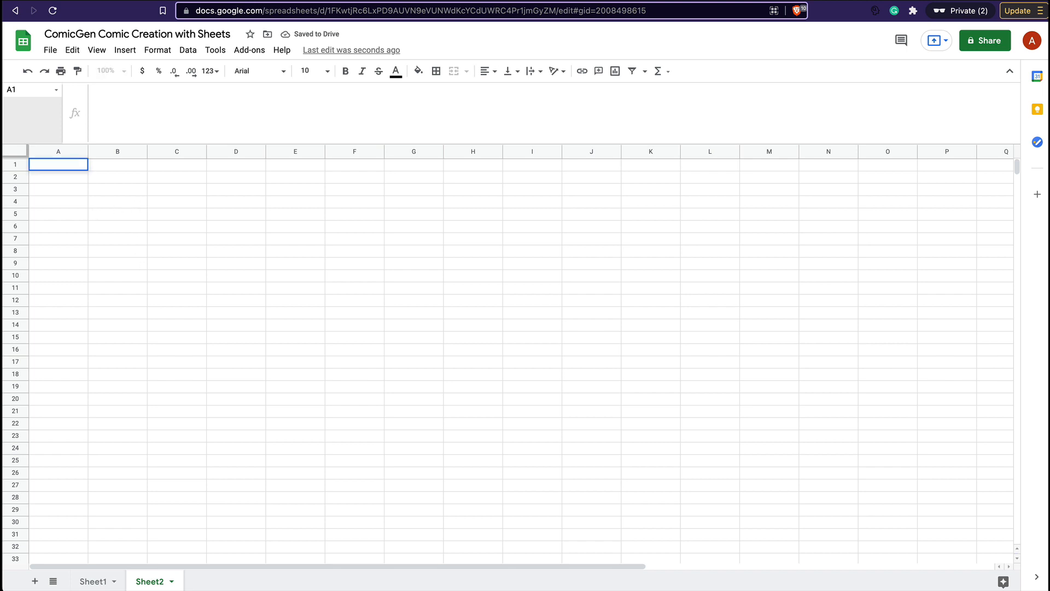
{"action": "type", "text": "Name"}
{"action": "key", "text": "Tab"}
{"action": "type", "text": "Sc"}
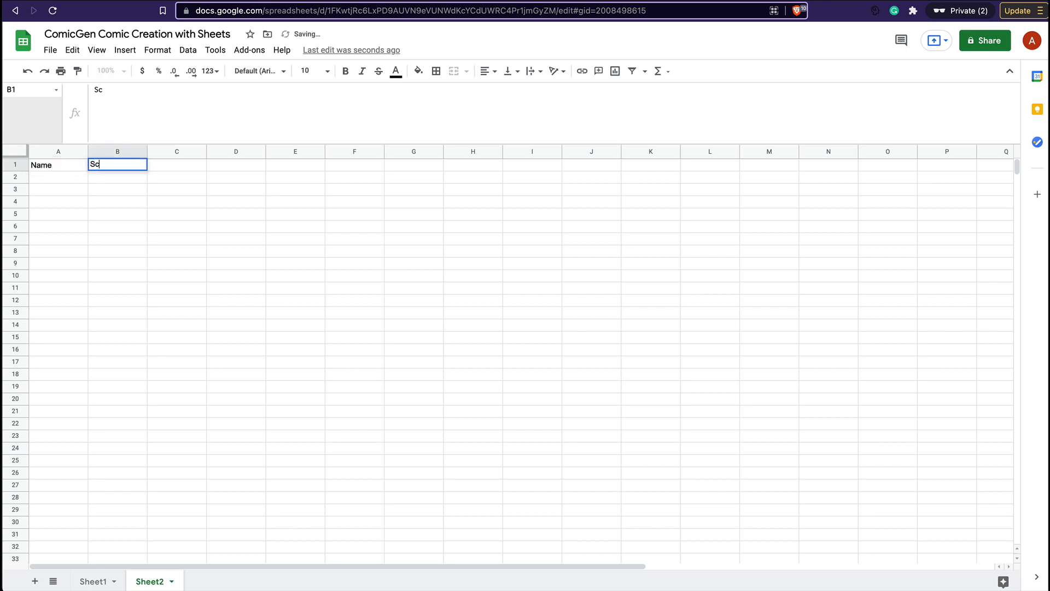
{"action": "type", "text": "ore"}
{"action": "key", "text": "Tab"}
{"action": "key", "text": "Return"}
- Enter Apple in A2 and Samsung in A3 under the Name header
{"action": "type", "text": "Apple"}
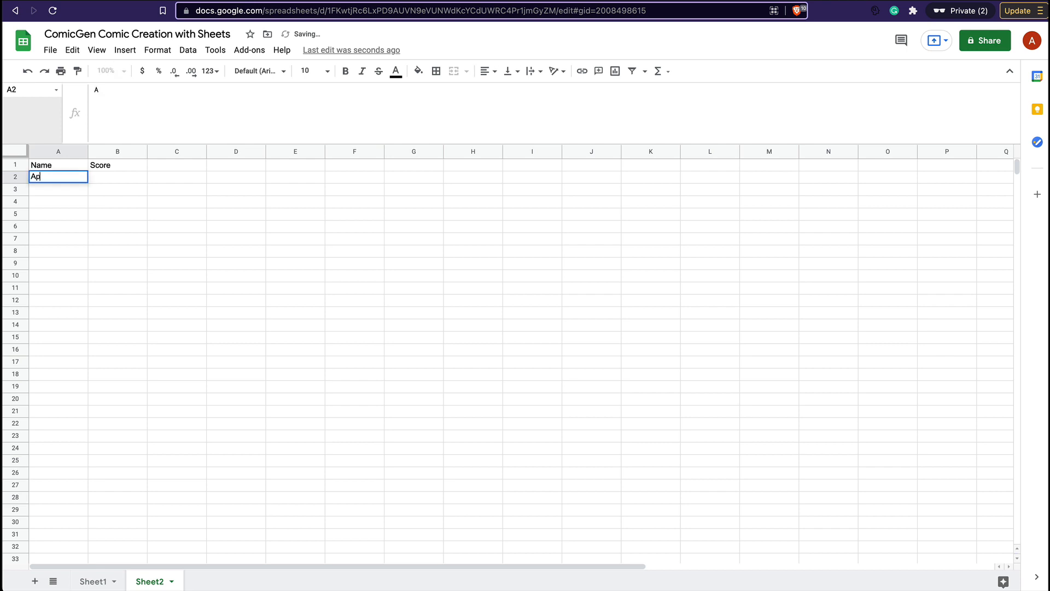
{"action": "key", "text": "Tab"}
{"action": "key", "text": "Return"}
{"action": "key", "text": "Left"}
{"action": "type", "text": "Samsung"}
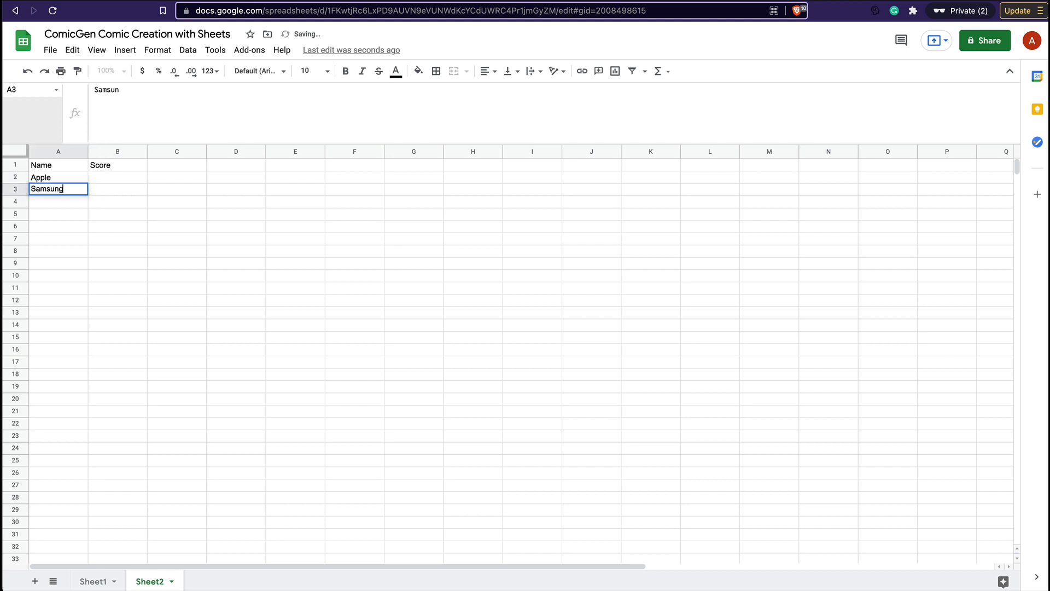
{"action": "key", "text": "Tab"}
- Enter the scores 100 for Apple in B2 and 98 for Samsung in B3
{"action": "key", "text": "Up"}
{"action": "key", "text": "Left"}
{"action": "key", "text": "Right"}
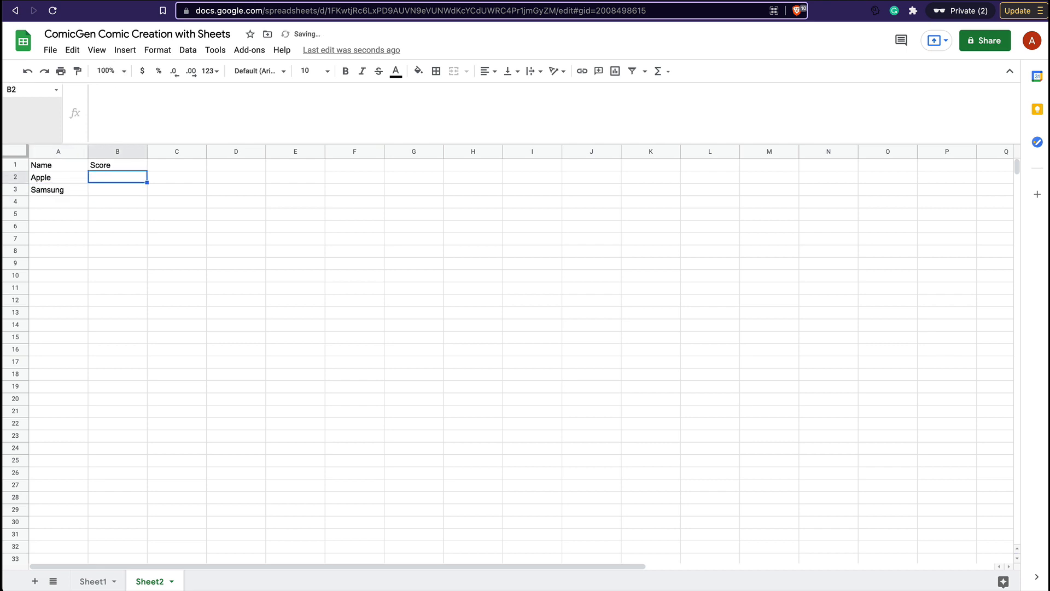
{"action": "type", "text": "100"}
{"action": "key", "text": "Tab"}
{"action": "key", "text": "Return"}
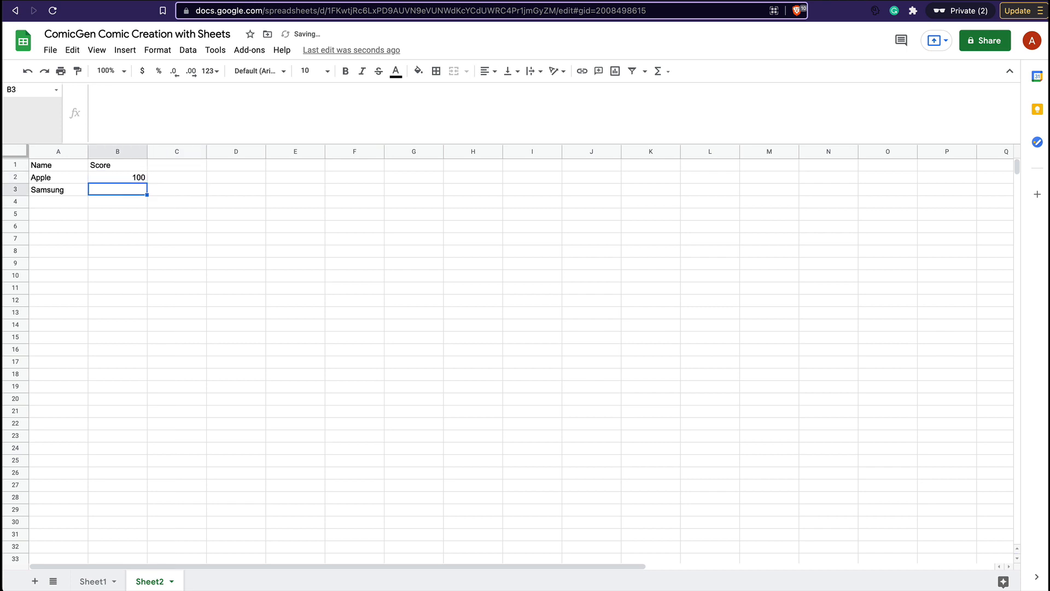
{"action": "type", "text": "98"}
{"action": "key", "text": "Tab"}
- Add a fourth row with Google in A4 and a score of 80 in B4
{"action": "key", "text": "Return"}
{"action": "key", "text": "Left"}
{"action": "type", "text": "Google"}
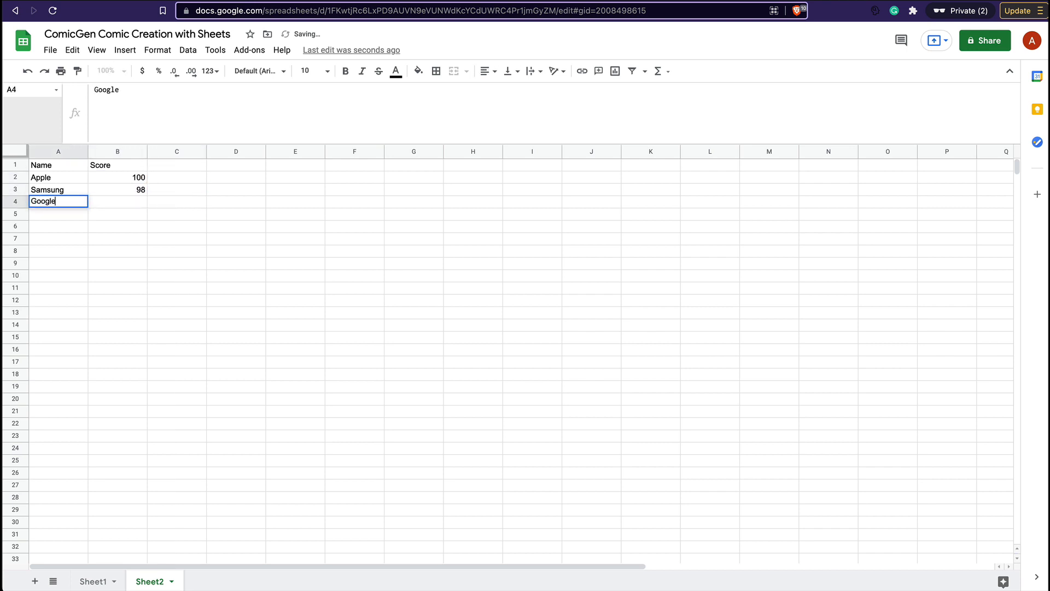
{"action": "key", "text": "Tab"}
{"action": "type", "text": "80-"}
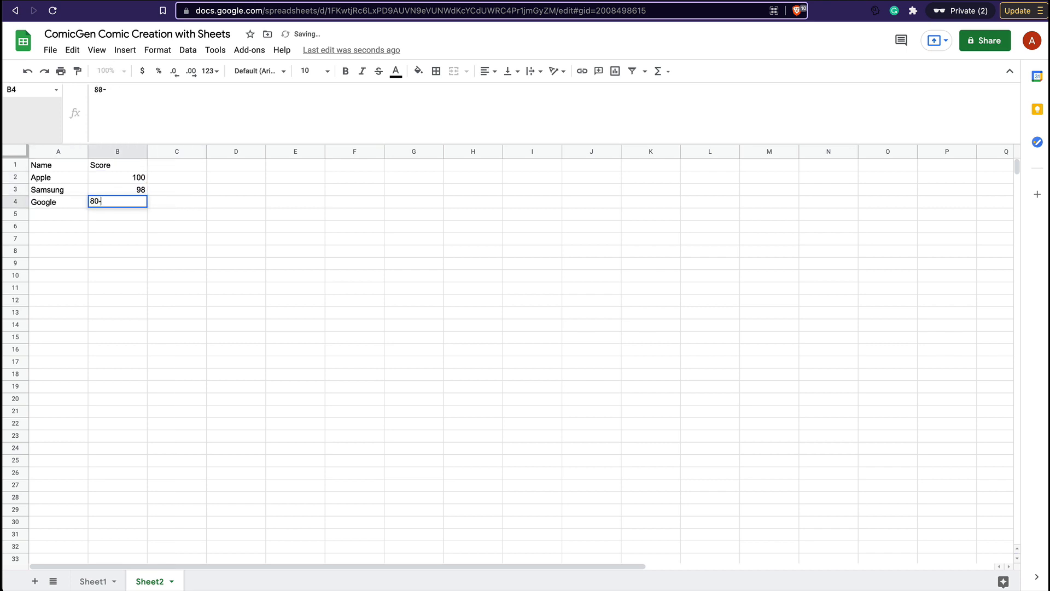
{"action": "key", "text": "Tab"}
{"action": "key", "text": "Left"}
{"action": "type", "text": "80"}
{"action": "key", "text": "Tab"}
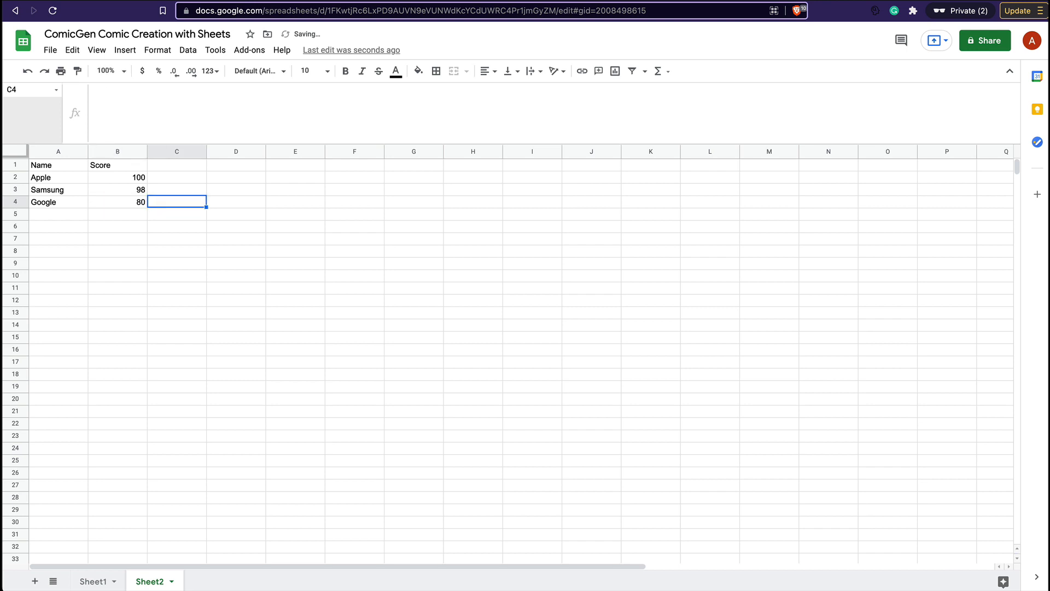
- Insert a column chart of the Name and Score data in A1:B4 and open its chart title settings
{"action": "key", "text": "Left"}
{"action": "key", "text": "shift+Up"}
{"action": "key", "text": "shift+Up"}
{"action": "key", "text": "shift+Left"}
{"action": "key", "text": "shift+Up"}
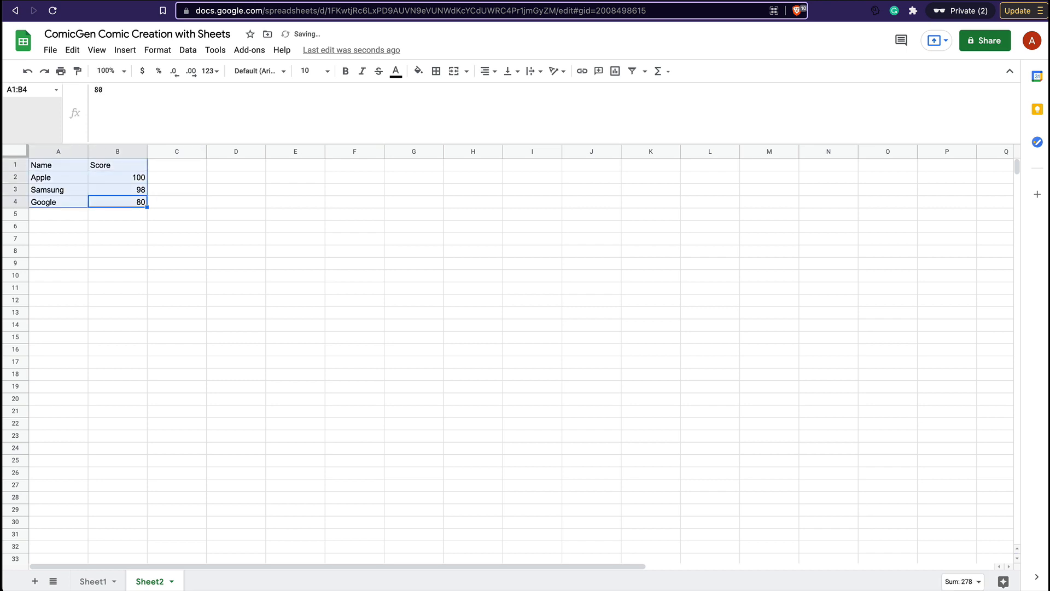
{"action": "left_click", "coordinate": [123, 51]}
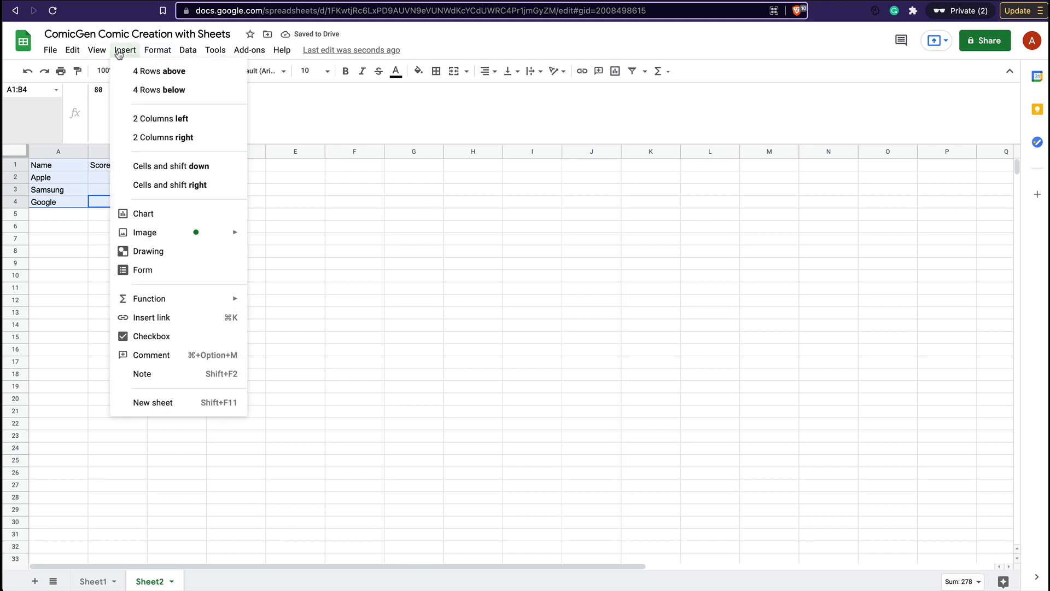
{"action": "left_click", "coordinate": [142, 219]}
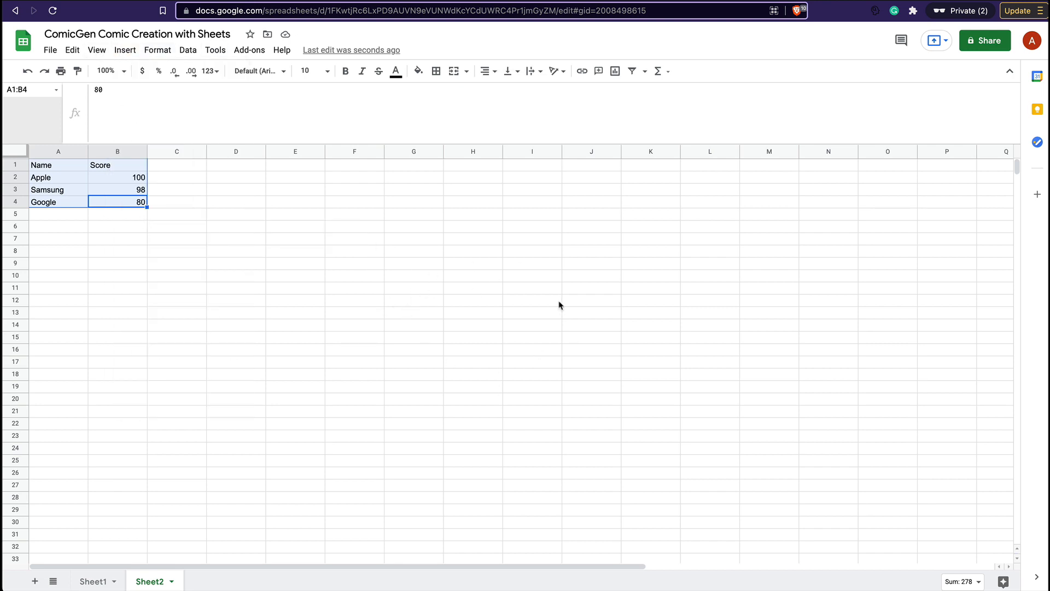
{"action": "left_click", "coordinate": [495, 290]}
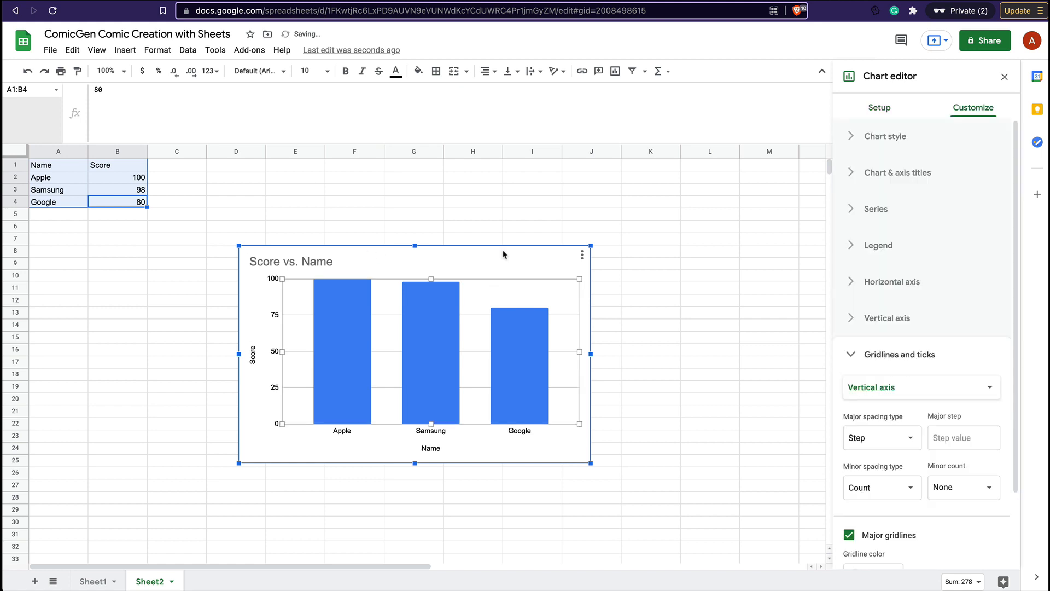
{"action": "left_click", "coordinate": [292, 263]}
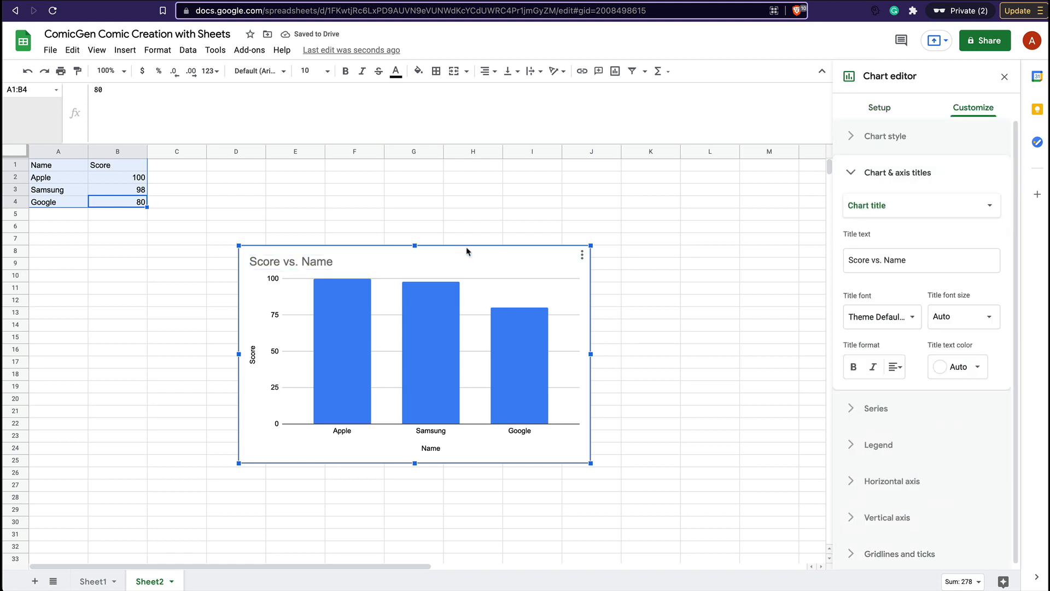
- Return to Sheet1, widen column A to more than four times its width, and select cell A9
{"action": "left_click", "coordinate": [90, 580]}
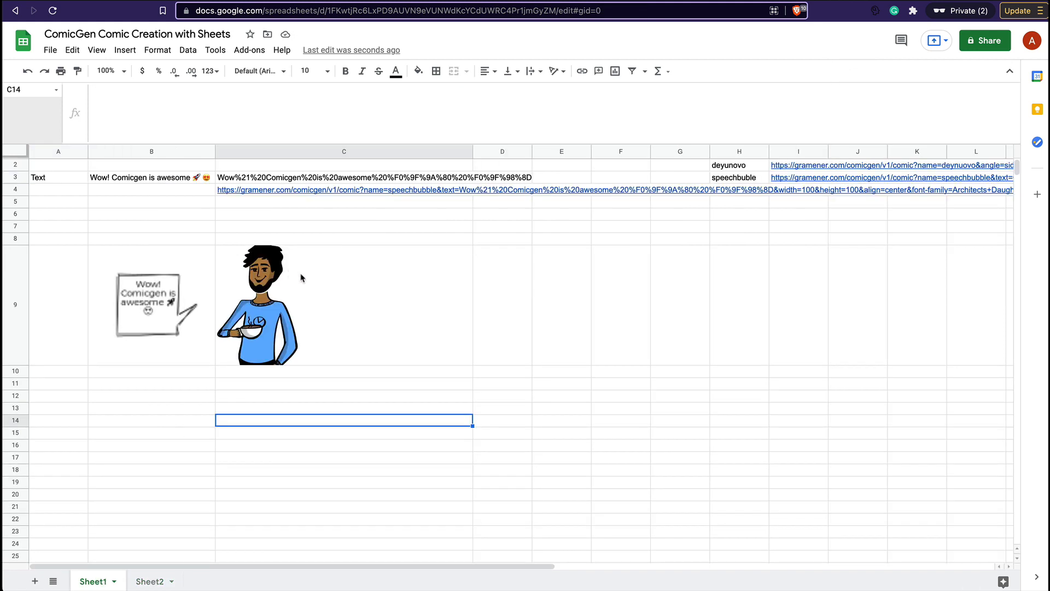
{"action": "left_click", "coordinate": [510, 296]}
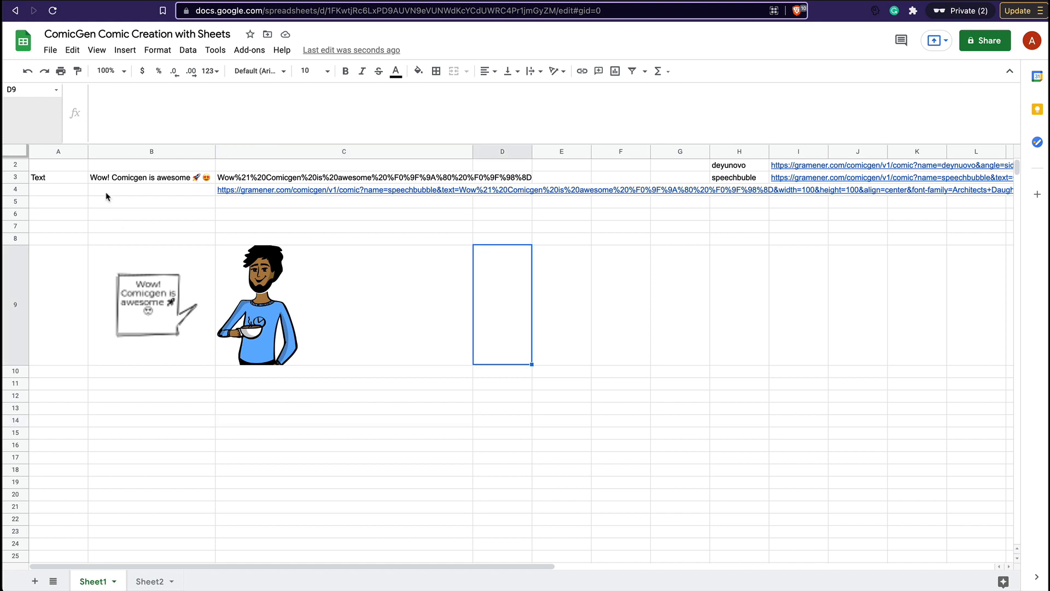
{"action": "left_click_drag", "start_coordinate": [87, 151], "coordinate": [301, 152]}
{"action": "left_click", "coordinate": [171, 298]}
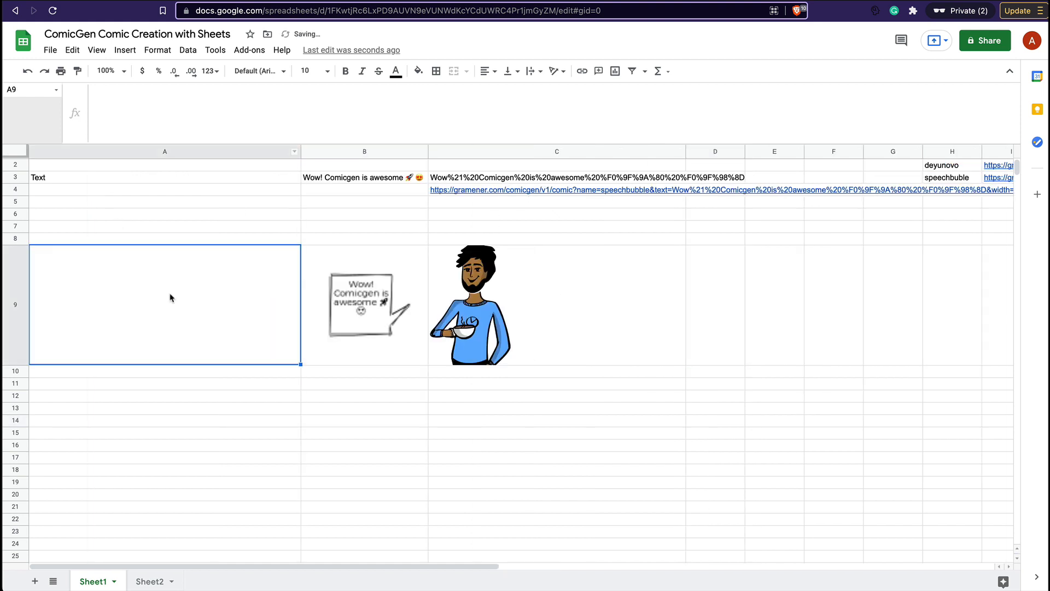
- Paste the Score vs. Name chart into Sheet1, shrink it, and position it within column A beside the speech bubble
{"action": "key", "text": "super+v"}
{"action": "left_click_drag", "start_coordinate": [415, 472], "coordinate": [304, 399]}
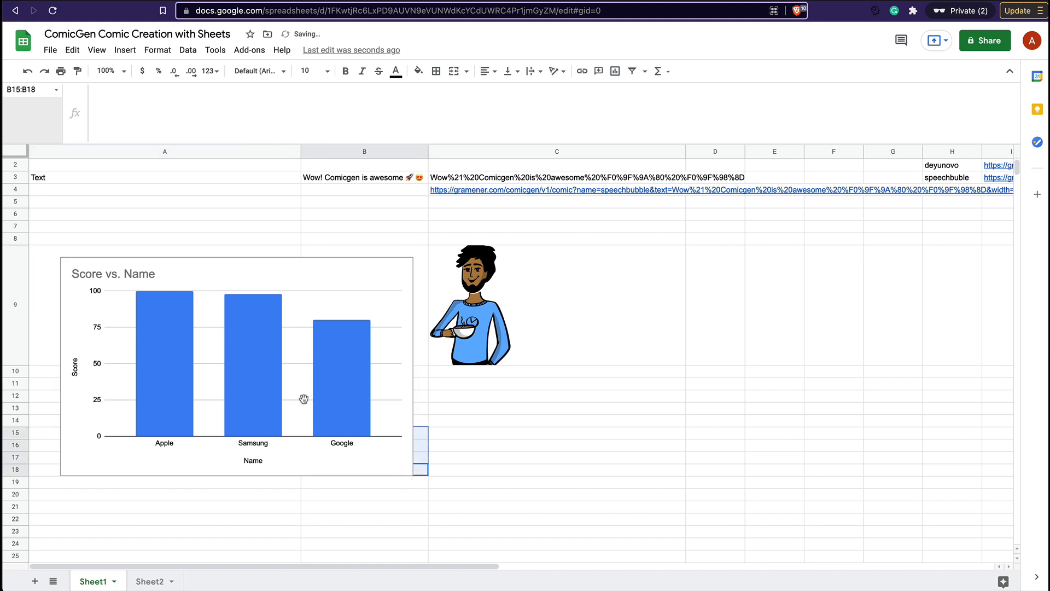
{"action": "left_click", "coordinate": [416, 473]}
{"action": "left_click_drag", "start_coordinate": [415, 473], "coordinate": [320, 417]}
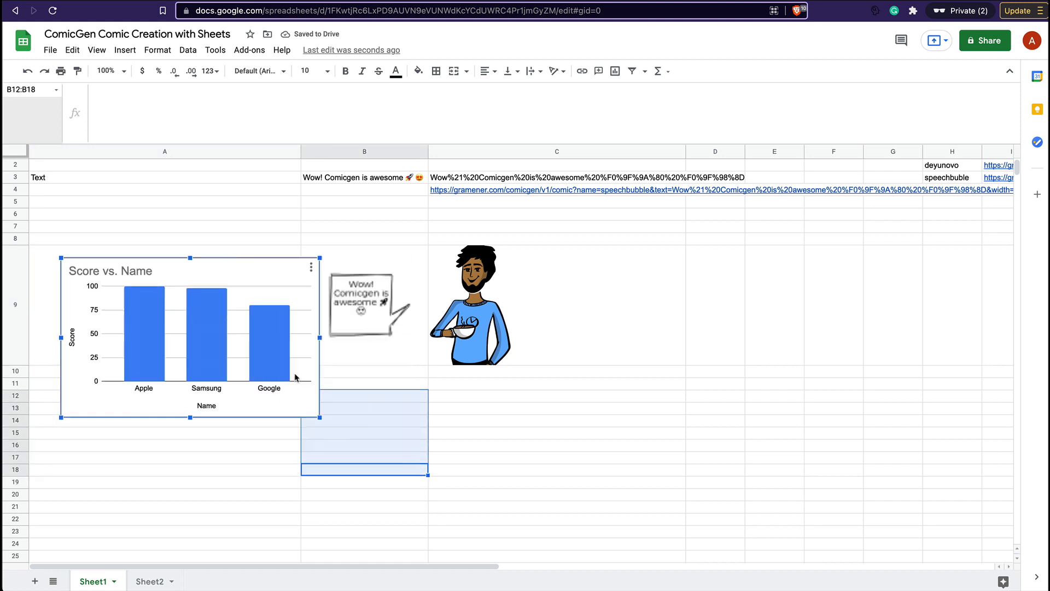
{"action": "left_click_drag", "start_coordinate": [295, 377], "coordinate": [272, 363]}
{"action": "left_click_drag", "start_coordinate": [233, 317], "coordinate": [251, 301]}
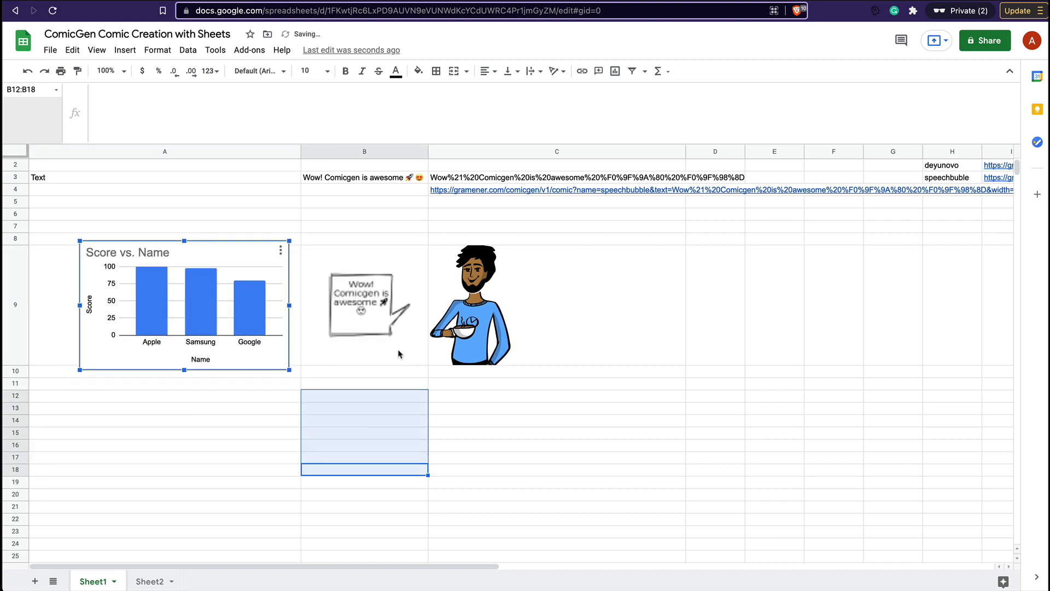
{"action": "left_click", "coordinate": [499, 433]}
{"action": "left_click", "coordinate": [521, 322]}
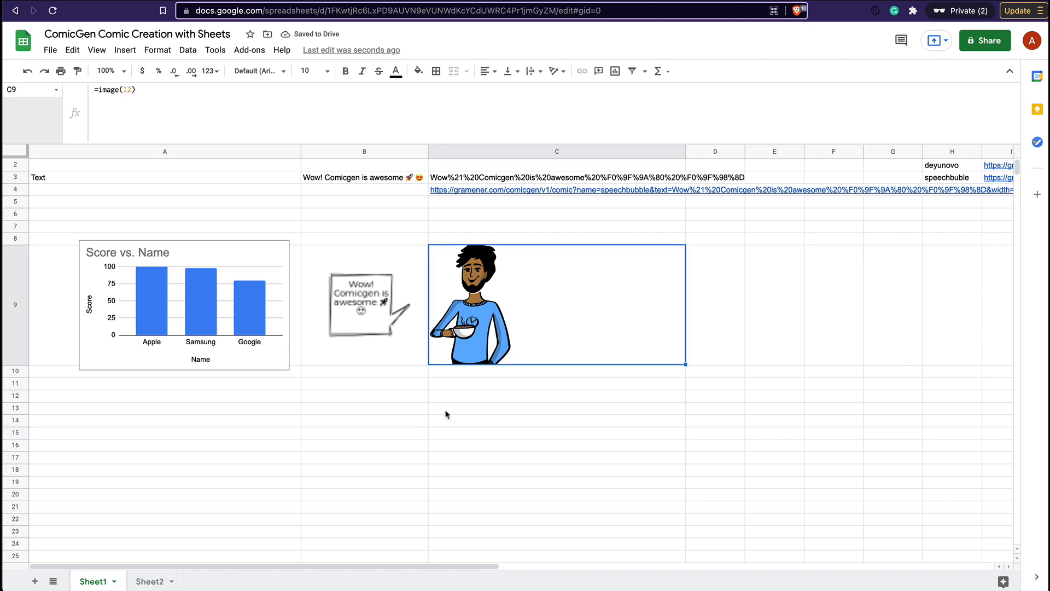
- Try to merge the speech bubble and character cells B9:C9 into one, and undo the merge
{"action": "left_click", "coordinate": [444, 411]}
{"action": "left_click", "coordinate": [345, 255]}
{"action": "left_click", "coordinate": [545, 322], "text": "shift"}
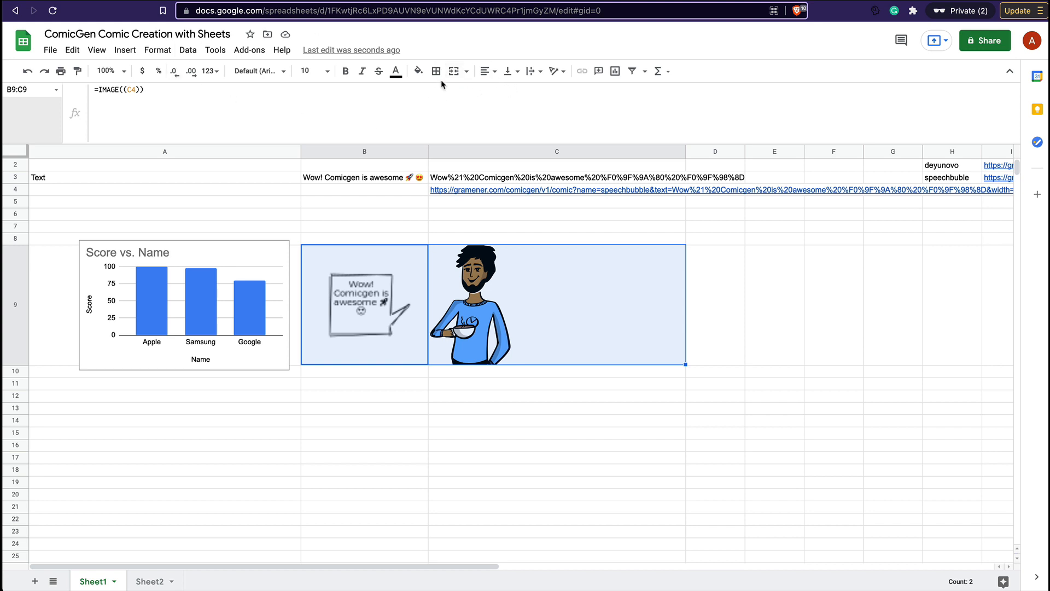
{"action": "left_click", "coordinate": [466, 72]}
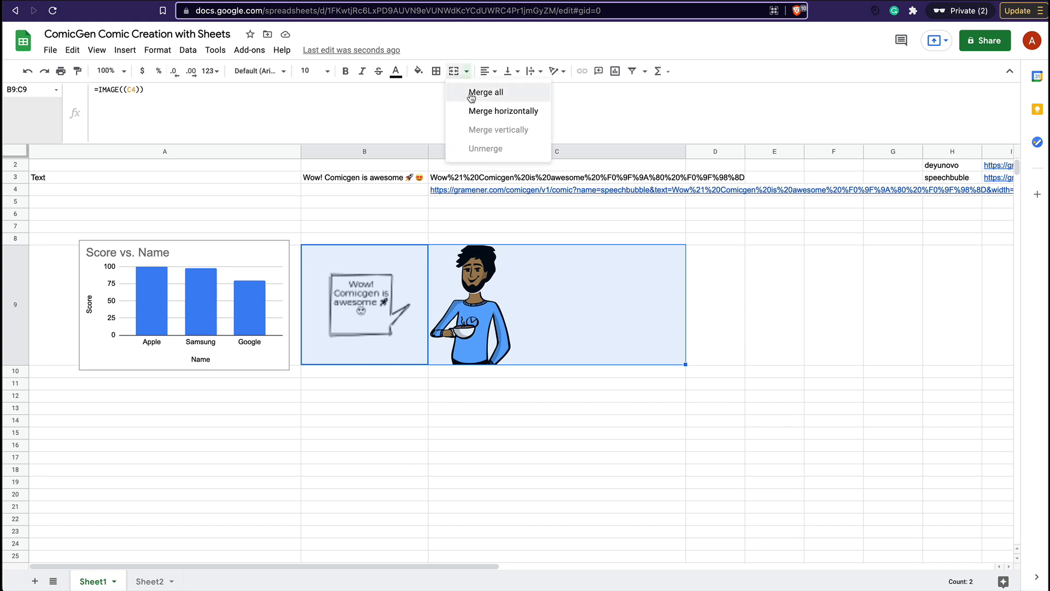
{"action": "left_click", "coordinate": [471, 94]}
{"action": "left_click", "coordinate": [649, 333]}
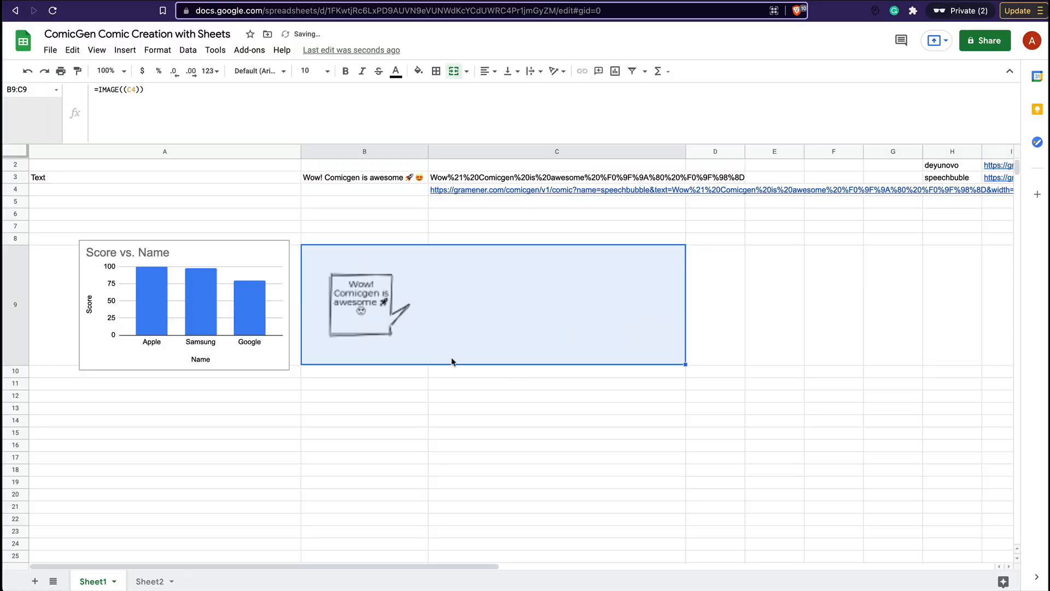
{"action": "left_click", "coordinate": [501, 387]}
{"action": "key", "text": "super+z"}
{"action": "left_click", "coordinate": [466, 323]}
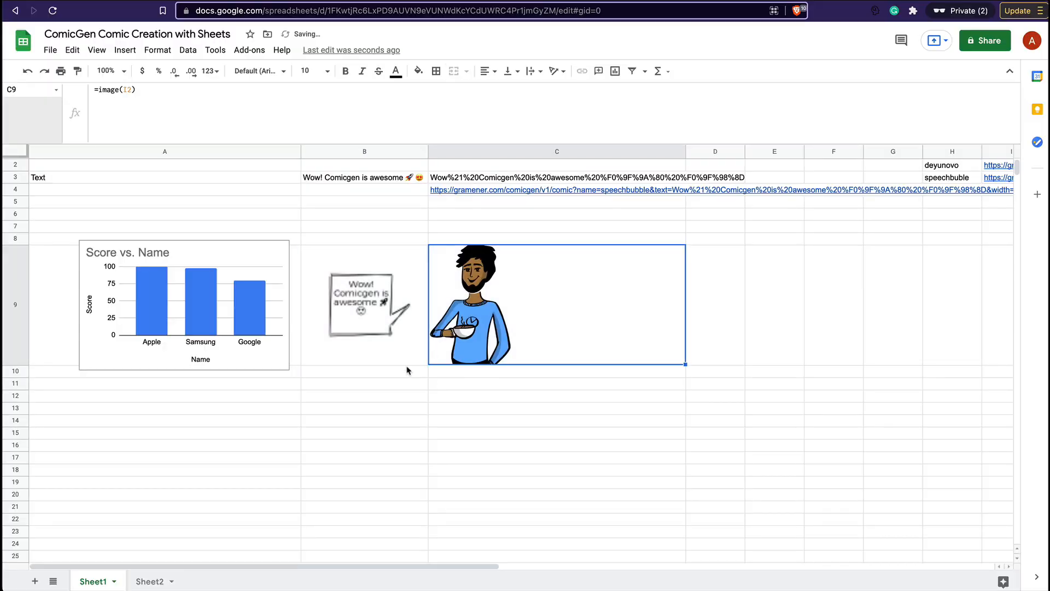
- Shrink the chart further so it fits inside cell A9 next to the speech bubble
{"action": "left_click", "coordinate": [397, 375]}
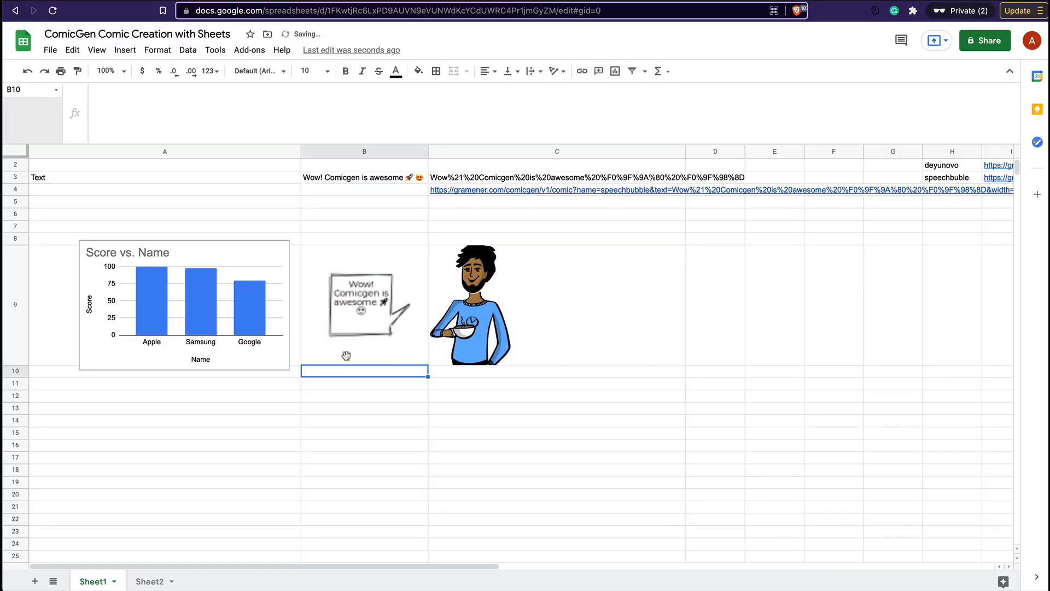
{"action": "left_click", "coordinate": [273, 256]}
{"action": "left_click_drag", "start_coordinate": [290, 242], "coordinate": [256, 259]}
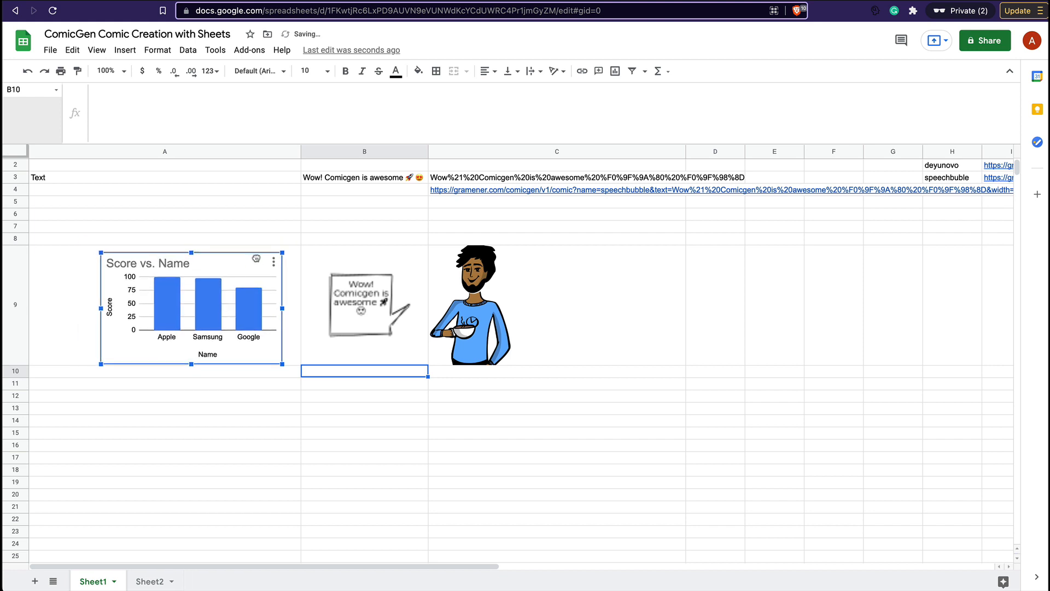
{"action": "left_click", "coordinate": [496, 435]}
{"action": "left_click", "coordinate": [479, 334]}
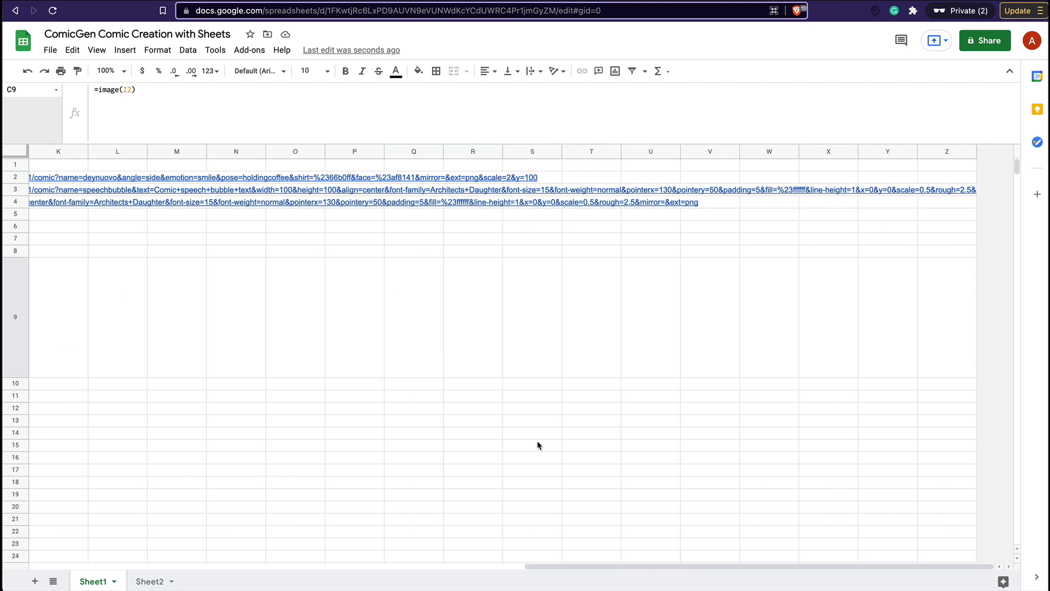
- Insert one empty row below row 4
{"action": "left_click", "coordinate": [15, 190]}
{"action": "right_click", "coordinate": [15, 201]}
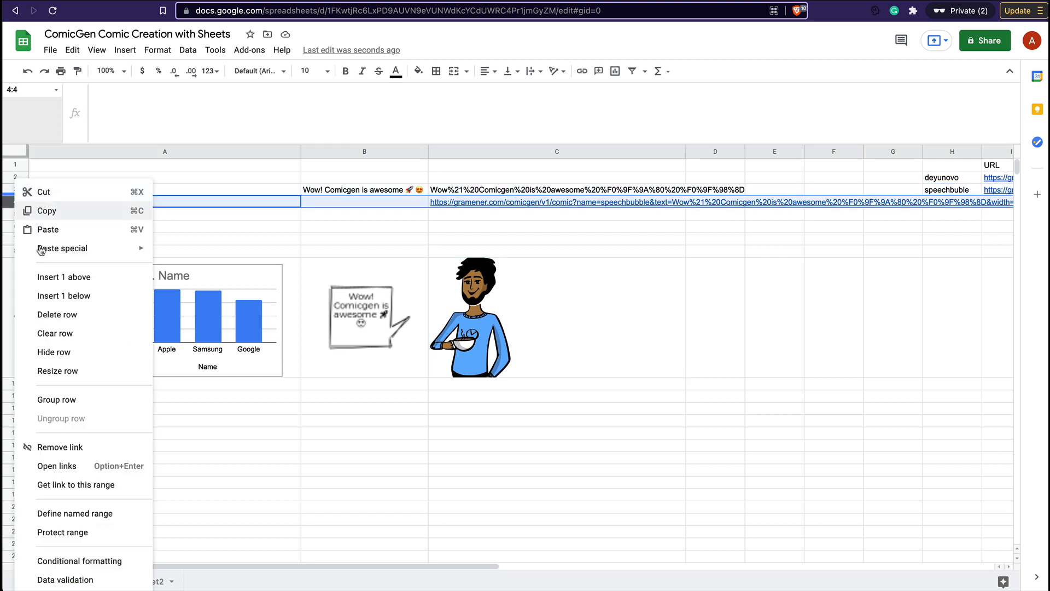
{"action": "left_click", "coordinate": [56, 295]}
{"action": "right_click", "coordinate": [14, 216]}
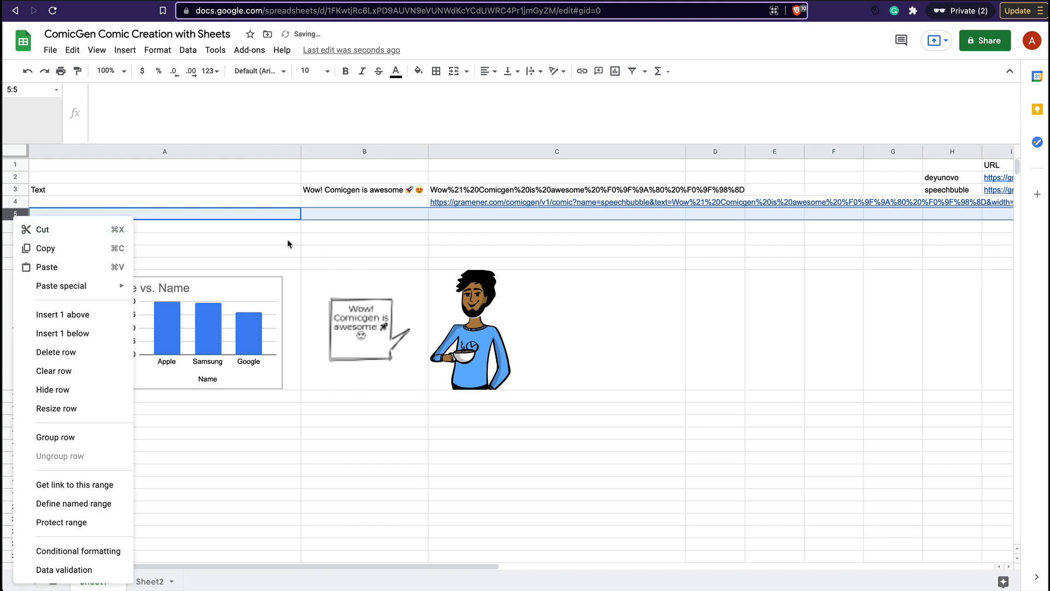
{"action": "left_click", "coordinate": [529, 240]}
{"action": "left_click", "coordinate": [353, 216]}
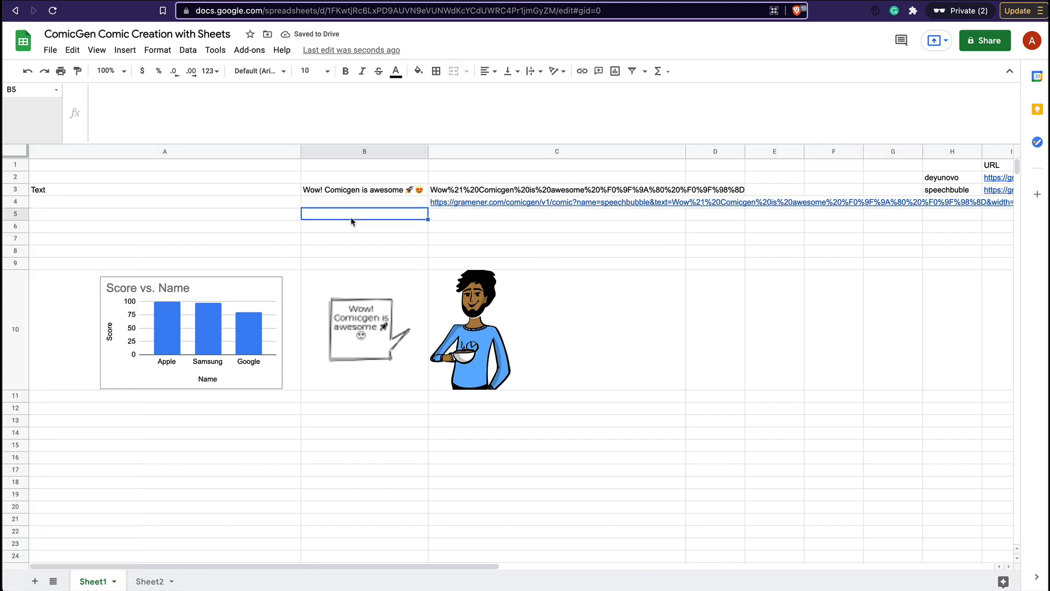
- Copy the speech bubble URL formula from C4 and paste it into cell F1 of a new sheet
{"action": "left_click", "coordinate": [468, 203]}
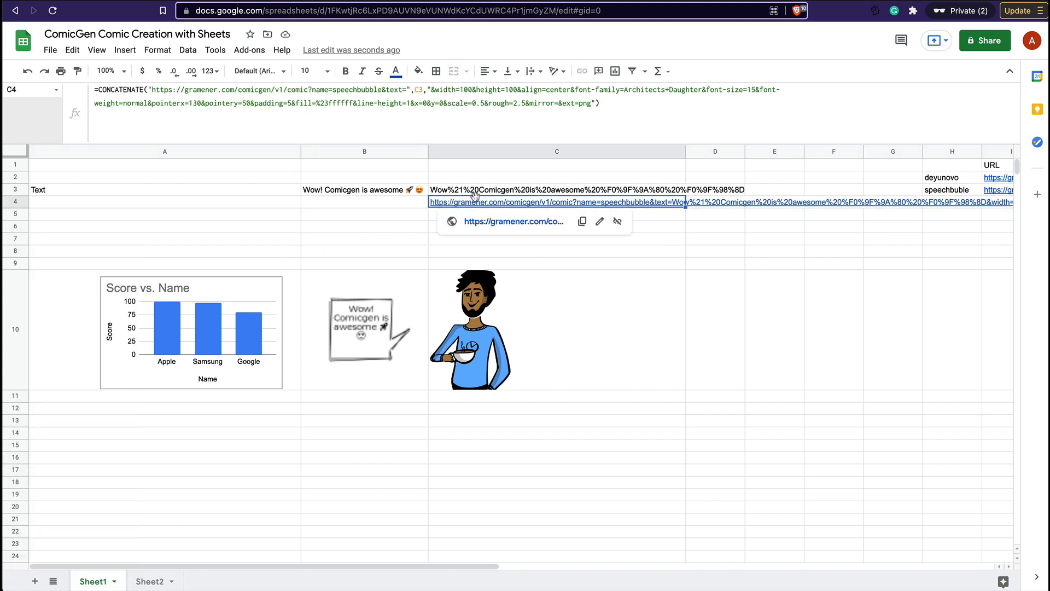
{"action": "key", "text": "ctrl+c"}
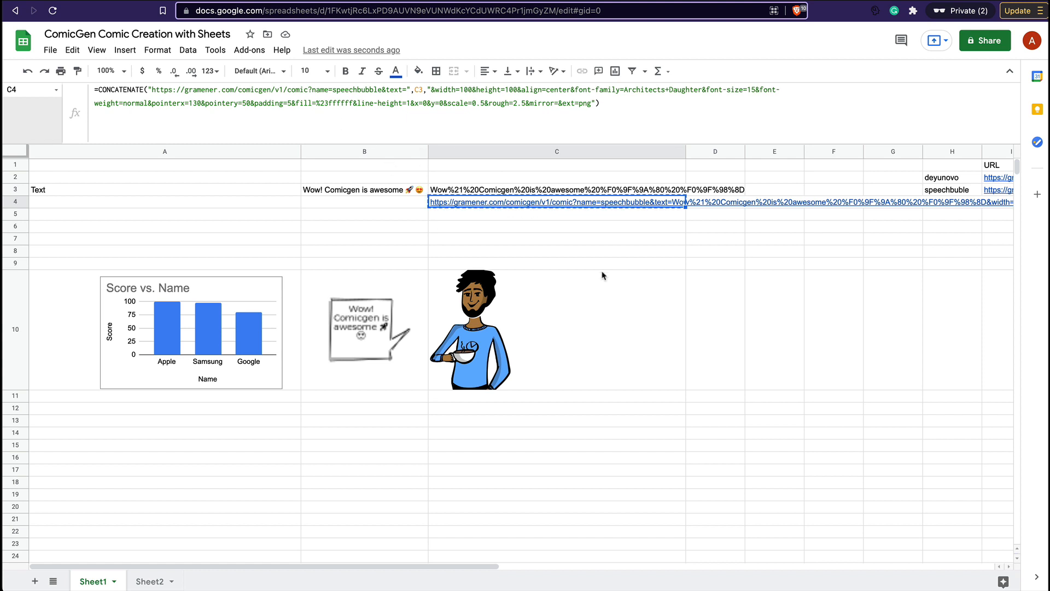
{"action": "left_click", "coordinate": [35, 581]}
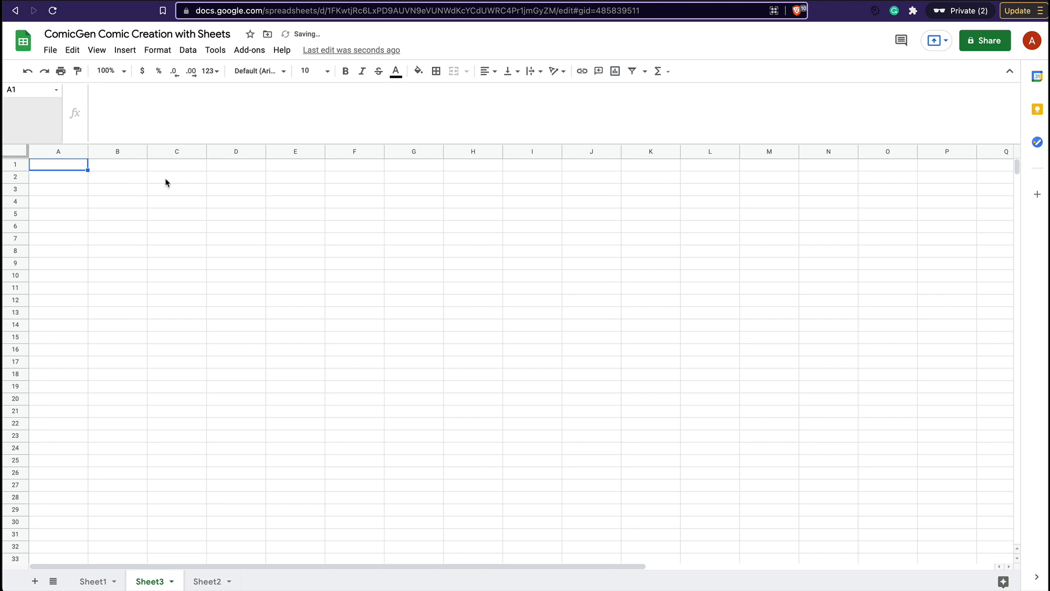
{"action": "left_click", "coordinate": [354, 168]}
{"action": "key", "text": "ctrl+v"}
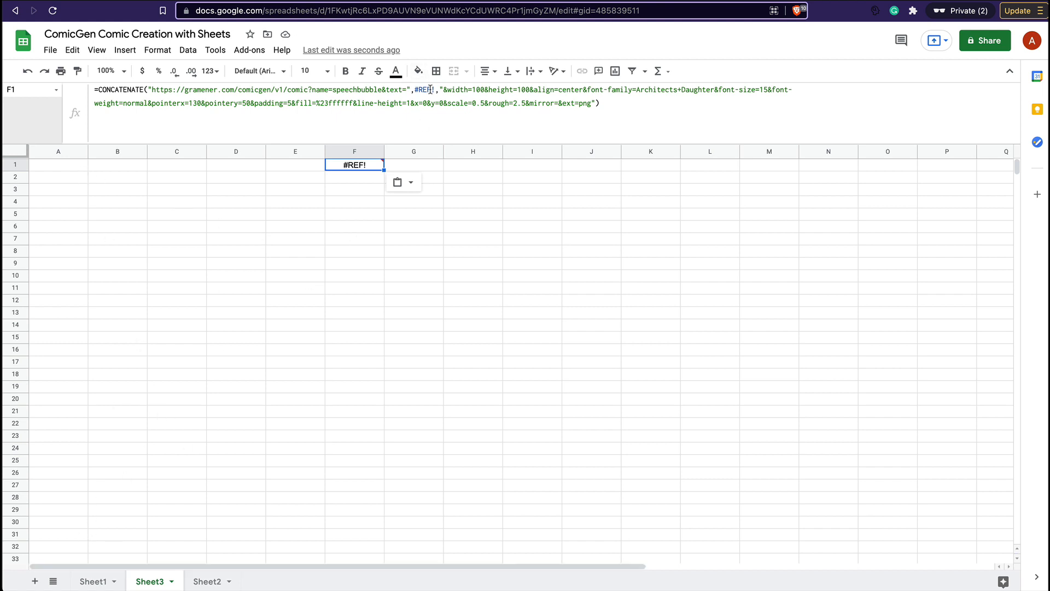
{"action": "left_click", "coordinate": [59, 168]}
{"action": "type", "text": "text"}
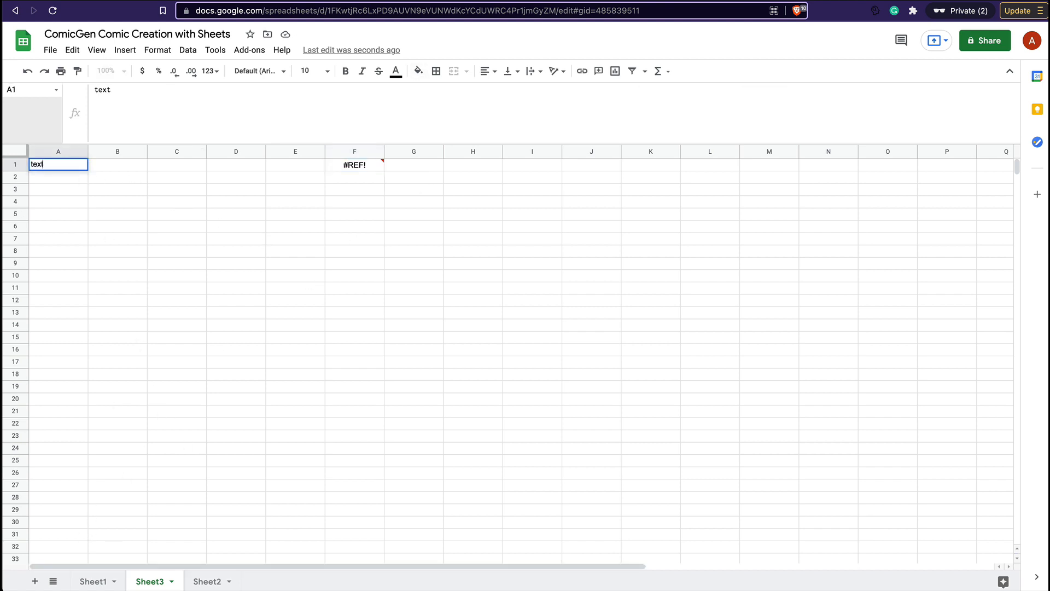
{"action": "key", "text": "BackSpace"}
{"action": "key", "text": "BackSpace"}
- Replace the arguments of the CONCATENATE formula in Sheet3's F1 with the quoted deynuovo character URL copied from Sheet1's I2
{"action": "left_click", "coordinate": [94, 581]}
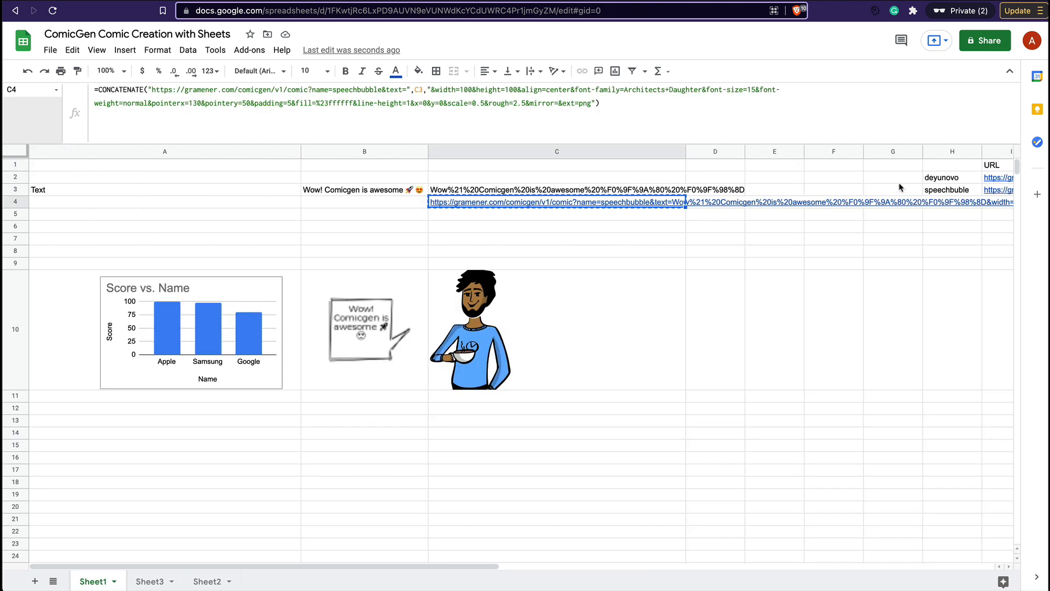
{"action": "scroll", "coordinate": [900, 187], "scroll_direction": "right", "scroll_amount": 5}
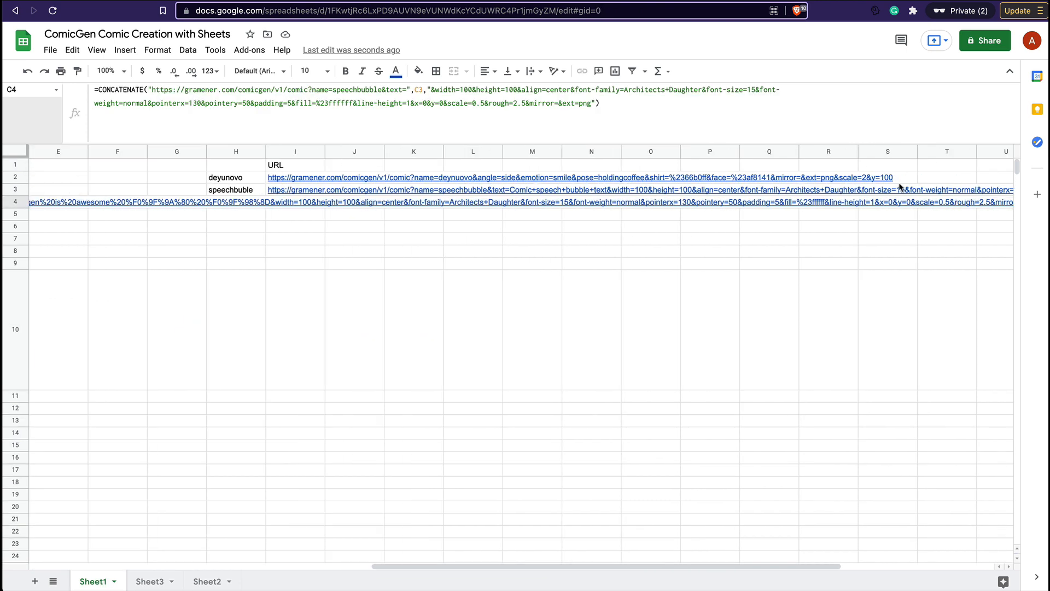
{"action": "left_click", "coordinate": [320, 180]}
{"action": "left_click", "coordinate": [149, 580]}
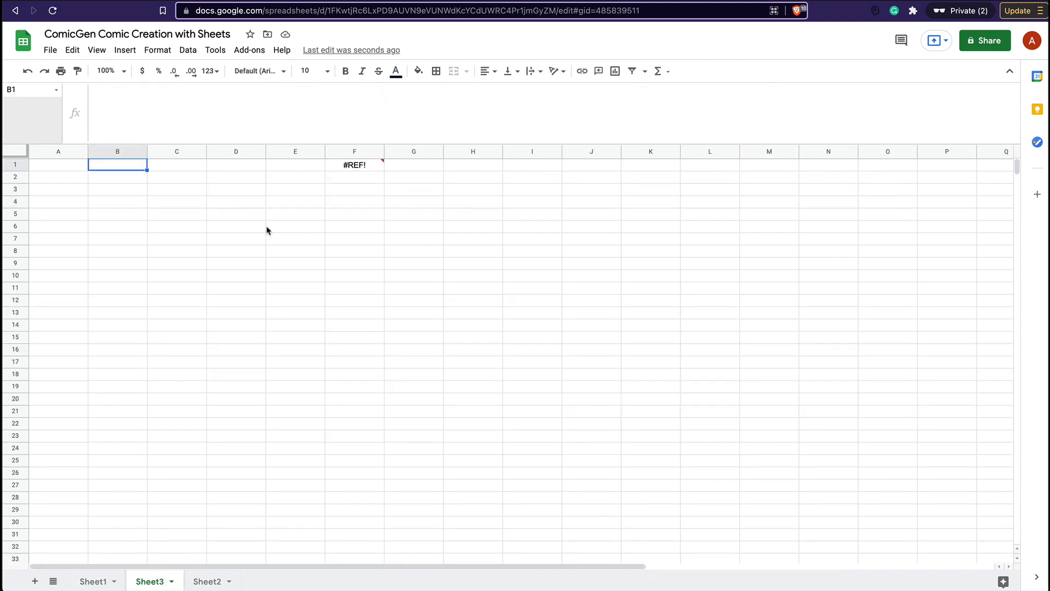
{"action": "left_click", "coordinate": [358, 168]}
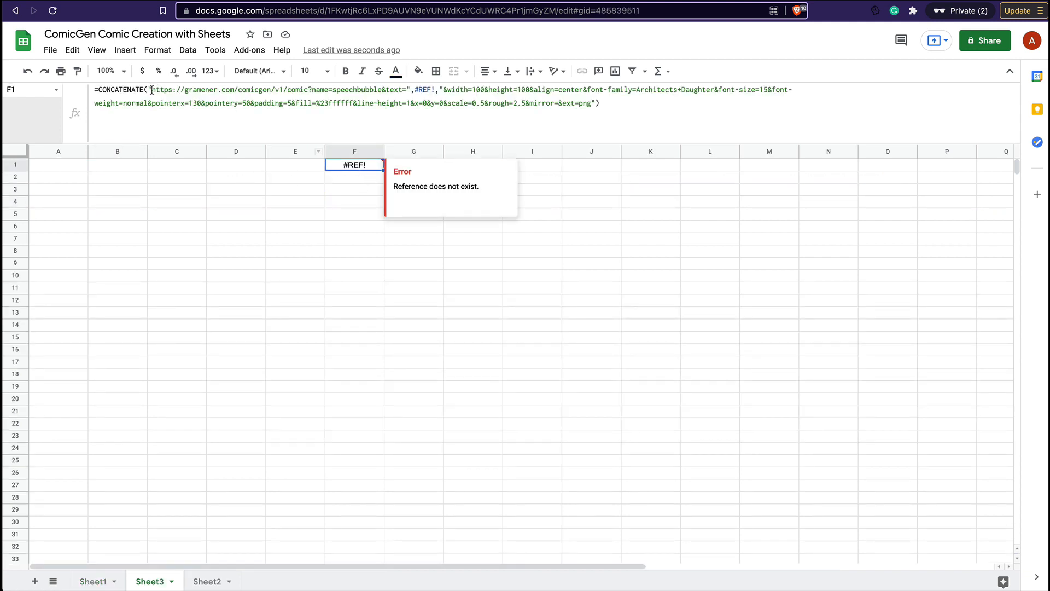
{"action": "left_click", "coordinate": [626, 103]}
{"action": "left_click", "coordinate": [592, 103]}
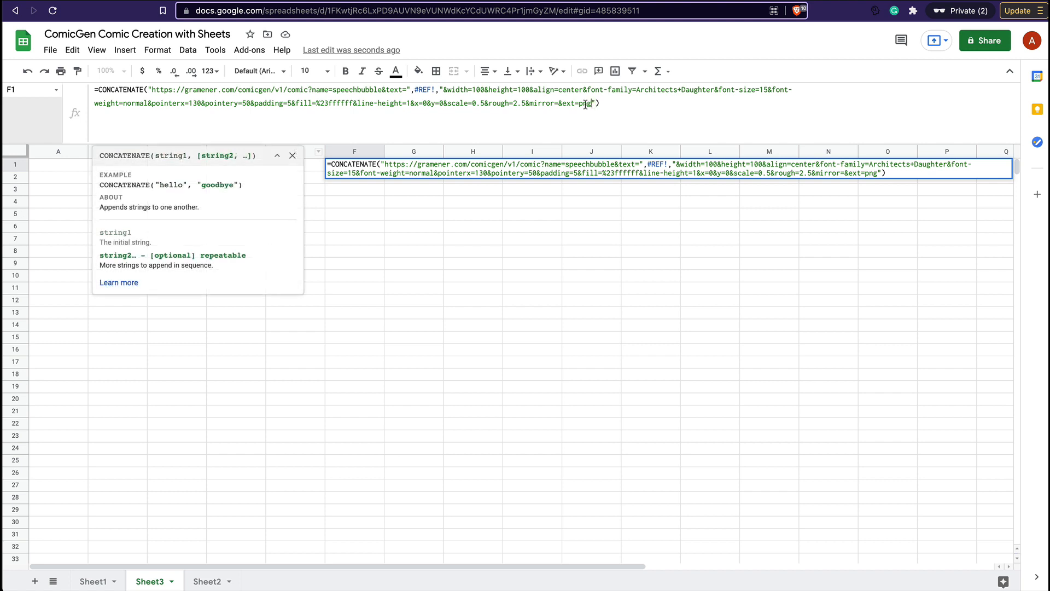
{"action": "left_click", "coordinate": [154, 91], "text": "shift"}
{"action": "key", "text": "BackSpace"}
{"action": "type", "text": "https://gramener.com/comicgen/v1/comic?name=deynuovo&angle=side&emotion=smile&pose=holdingcoffee&shirt=%2366b0ff&face=%23af8141&mirror=&ext=png&scale=2&y=100"}
{"action": "key", "text": "Return"}
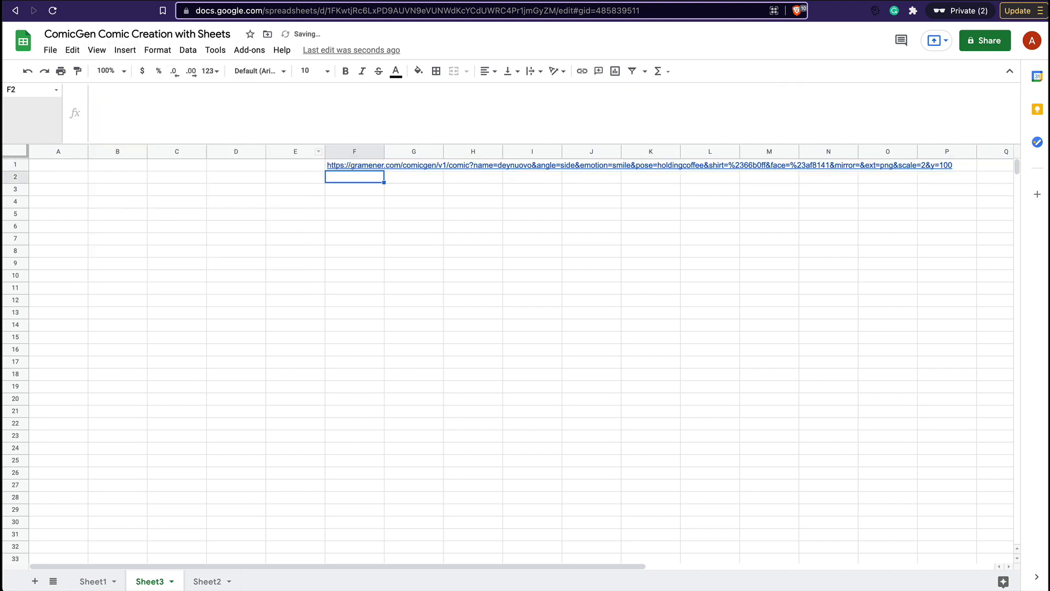
{"action": "key", "text": "Up"}
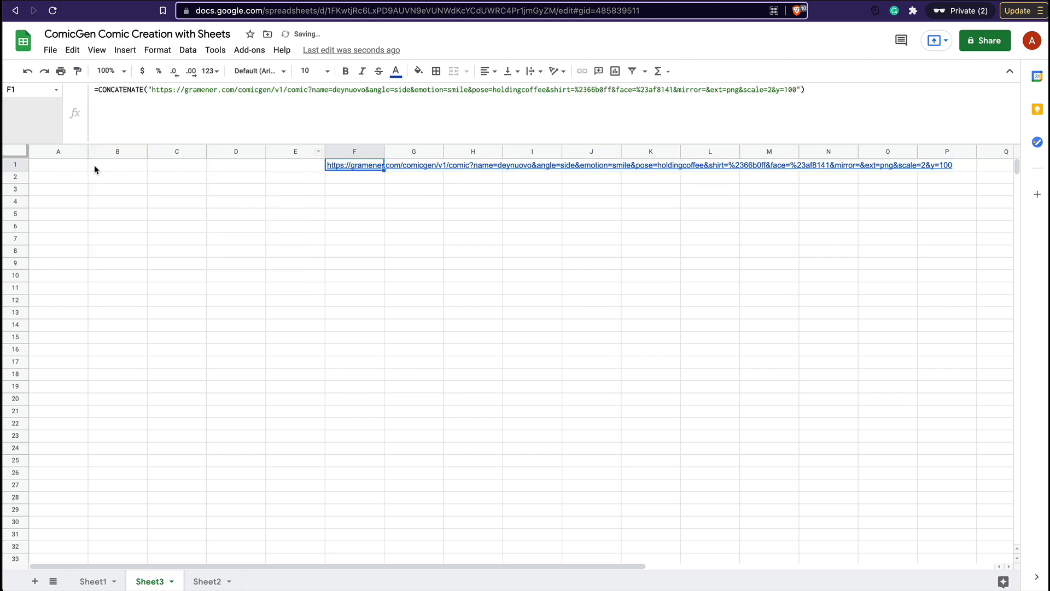
- Enter the column headings charactername in A1 and emotion in B1
{"action": "left_click", "coordinate": [70, 167]}
{"action": "type", "text": "characterna"}
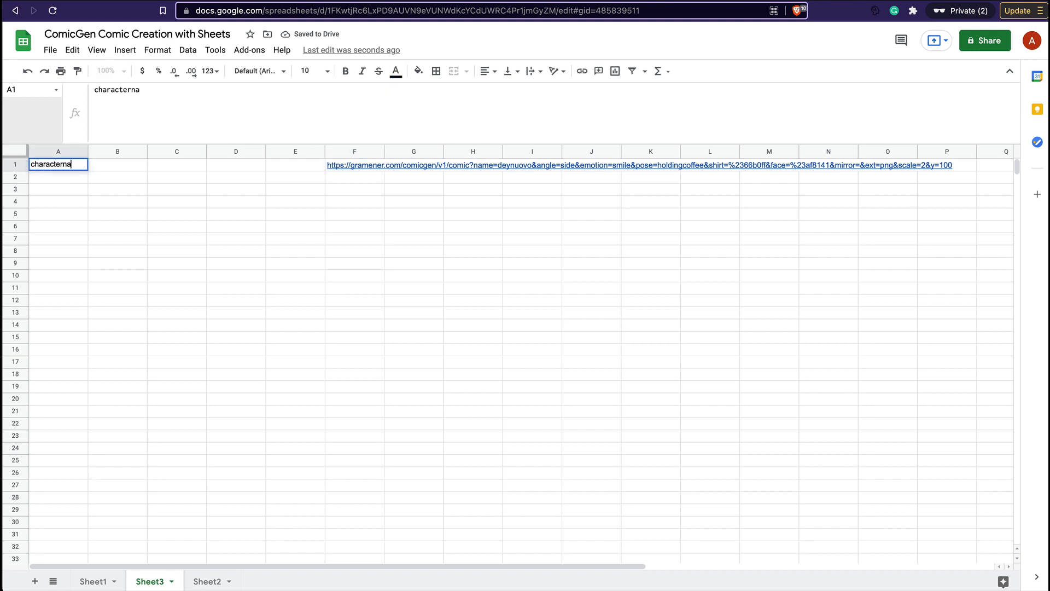
{"action": "type", "text": "me"}
{"action": "key", "text": "Tab"}
{"action": "type", "text": "emotion"}
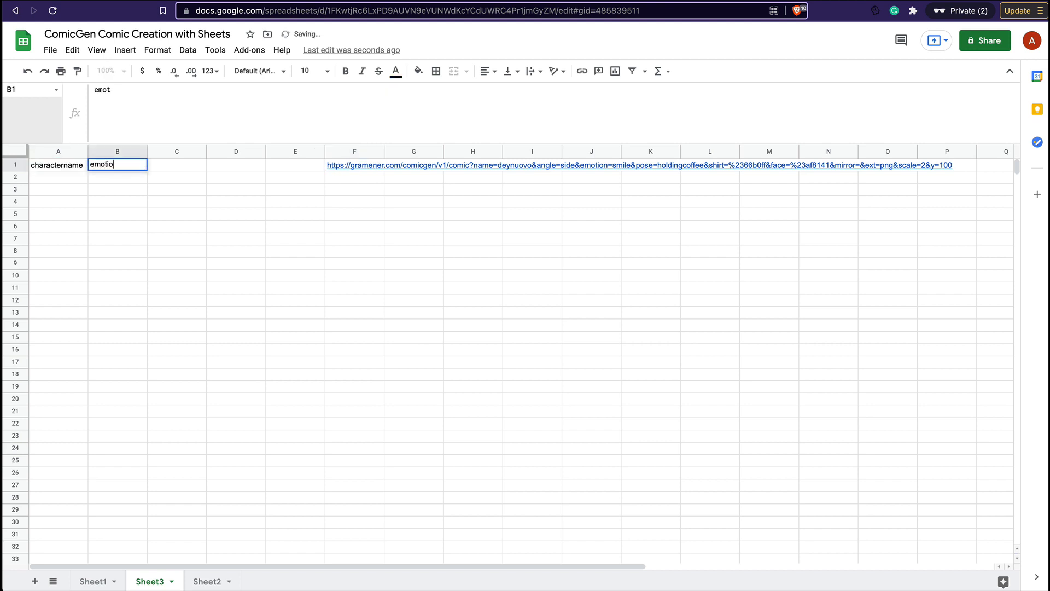
{"action": "key", "text": "Tab"}
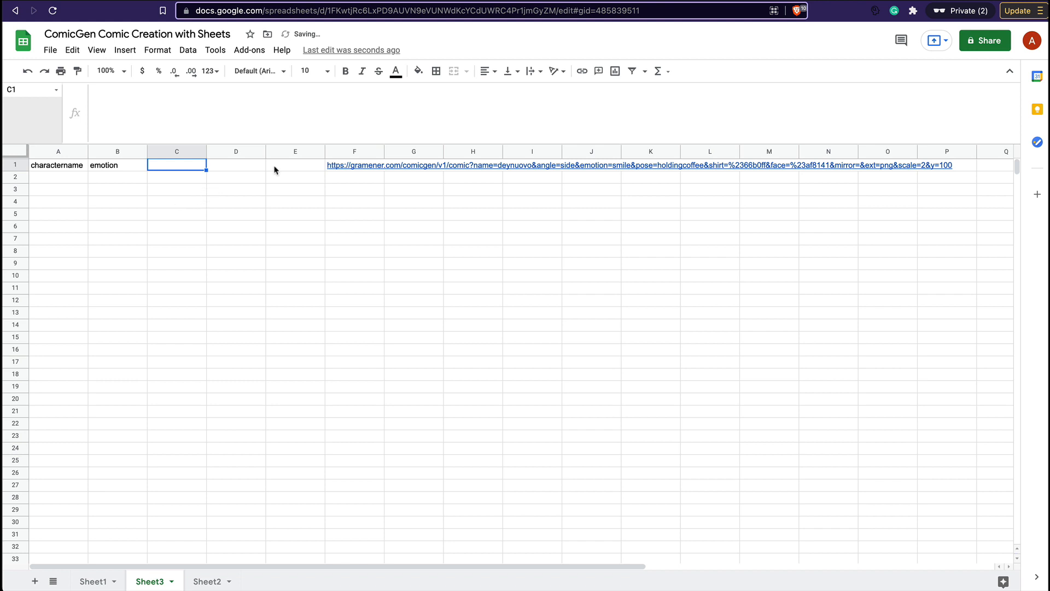
{"action": "left_click", "coordinate": [351, 166]}
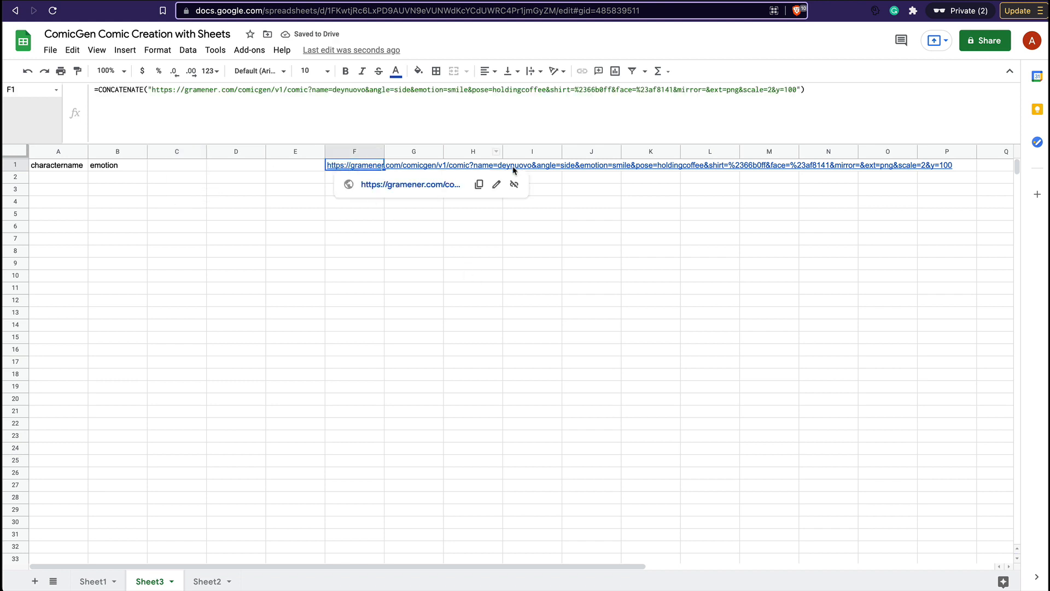
{"action": "double_click", "coordinate": [348, 91]}
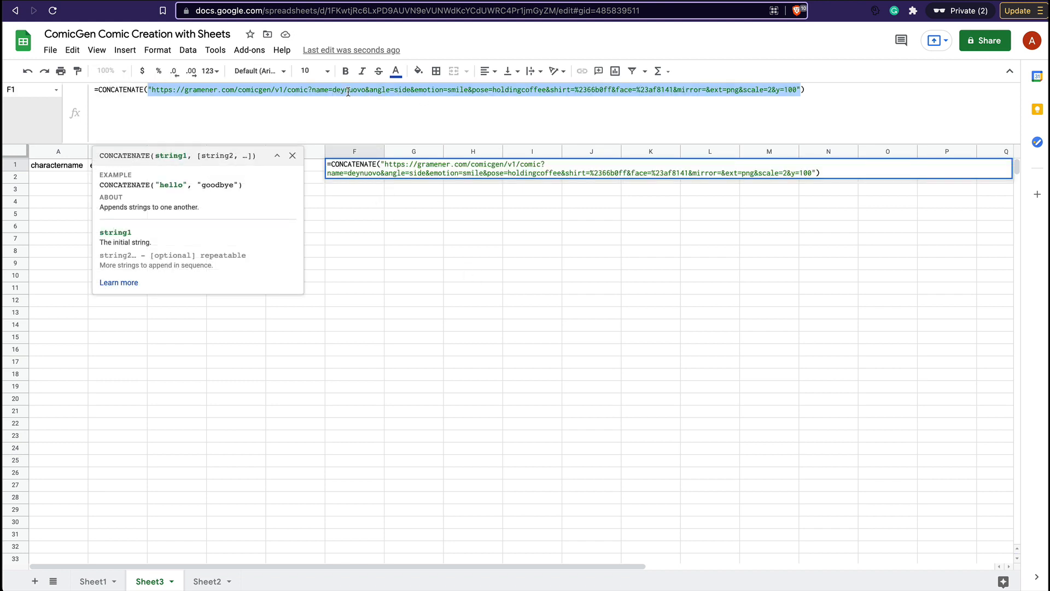
{"action": "left_click", "coordinate": [348, 91]}
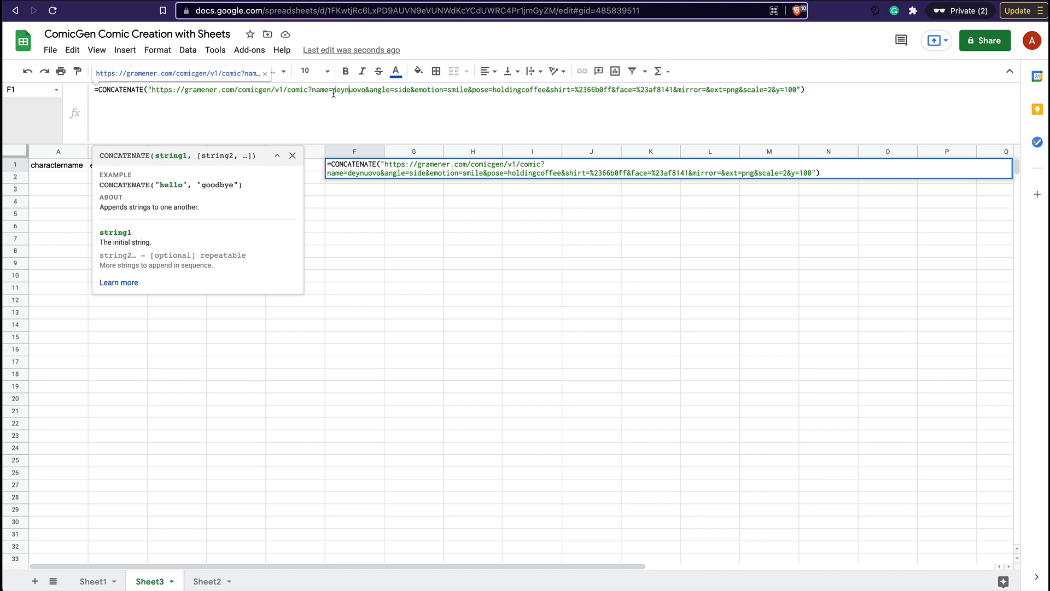
{"action": "left_click_drag", "start_coordinate": [332, 91], "coordinate": [365, 91]}
{"action": "key", "text": "ctrl+c"}
{"action": "left_click", "coordinate": [61, 177]}
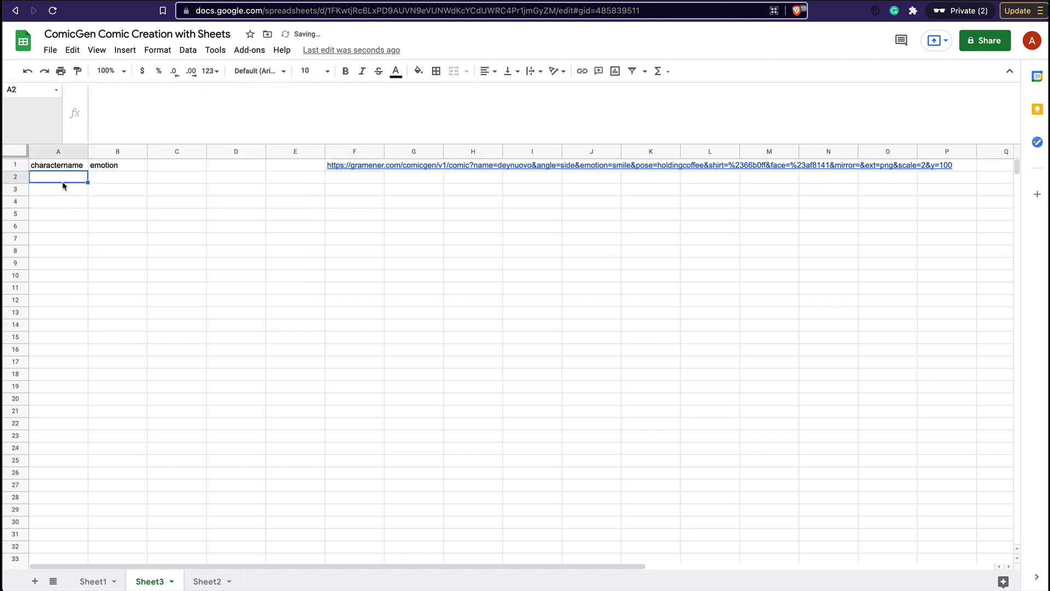
{"action": "key", "text": "ctrl+v"}
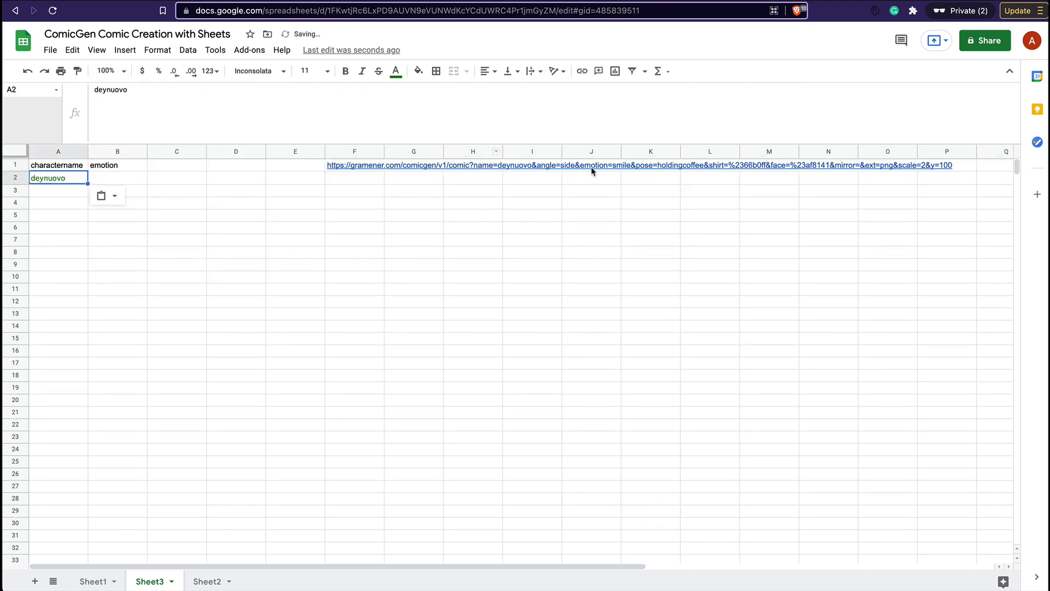
{"action": "key", "text": "Tab"}
{"action": "type", "text": "sm"}
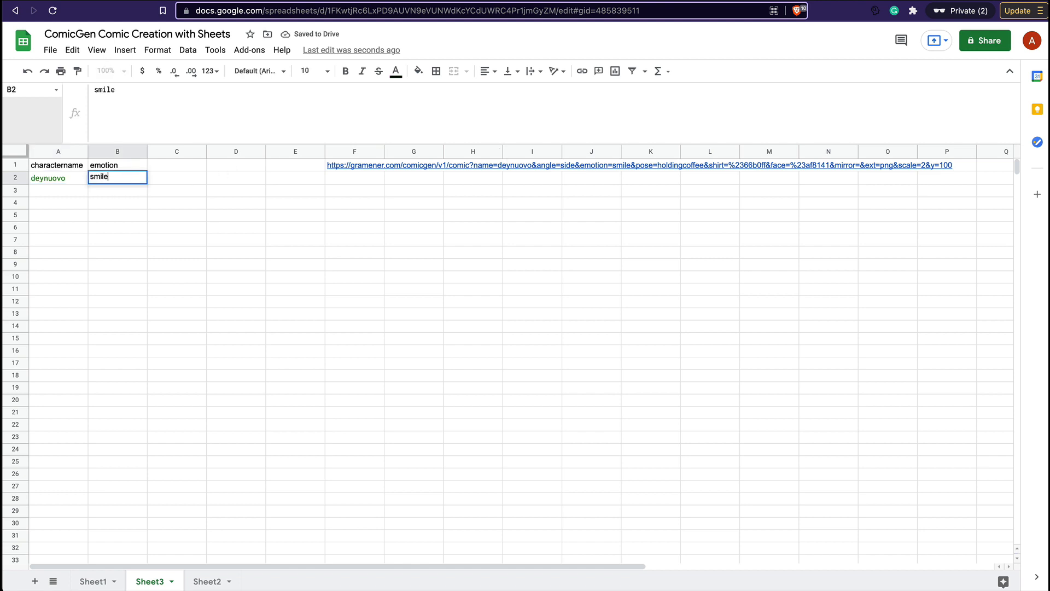
- Commit the smile entry in B2 and move the character URL formula from F1 to F2
{"action": "key", "text": "Tab"}
{"action": "left_click", "coordinate": [82, 182]}
{"action": "left_click", "coordinate": [113, 181]}
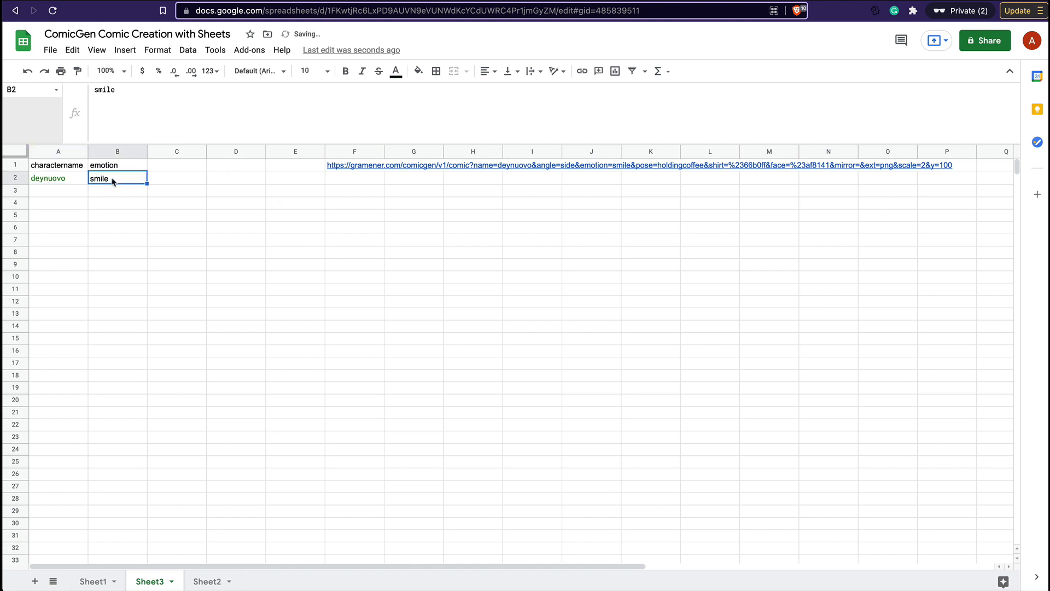
{"action": "left_click", "coordinate": [344, 168]}
{"action": "key", "text": "ctrl+c"}
{"action": "left_click", "coordinate": [329, 183]}
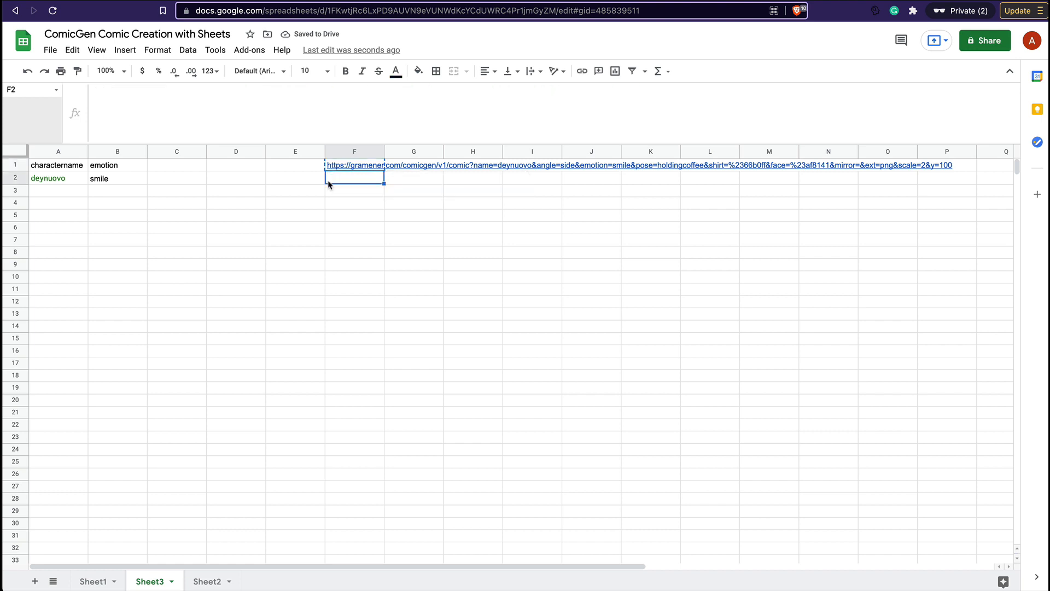
{"action": "key", "text": "ctrl+v"}
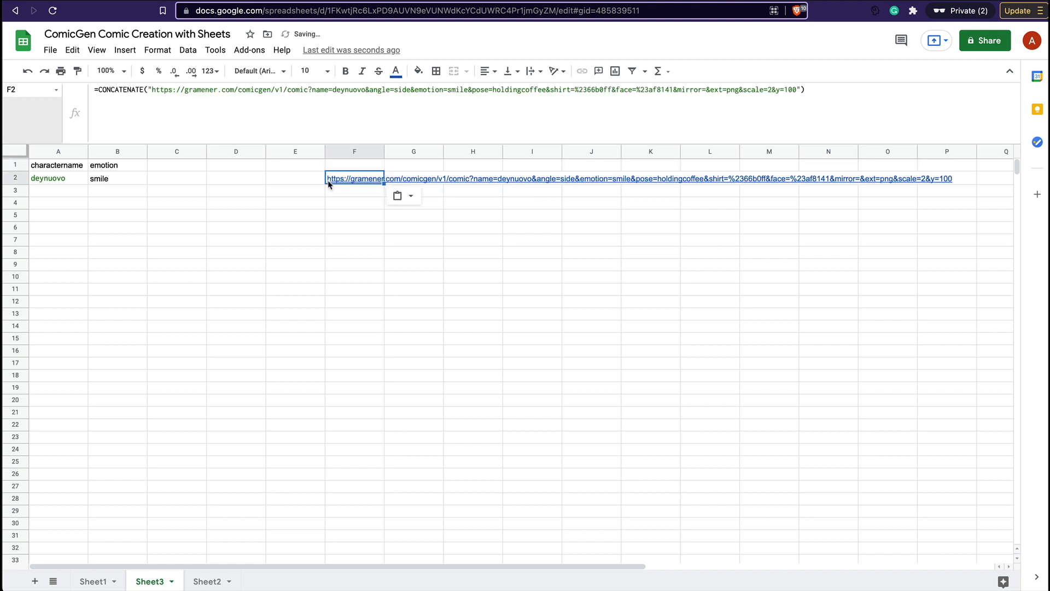
- Try to replace the name in F2's CONCATENATE formula with a reference to A2 and remove the hardcoded emotion value
{"action": "left_click", "coordinate": [350, 92]}
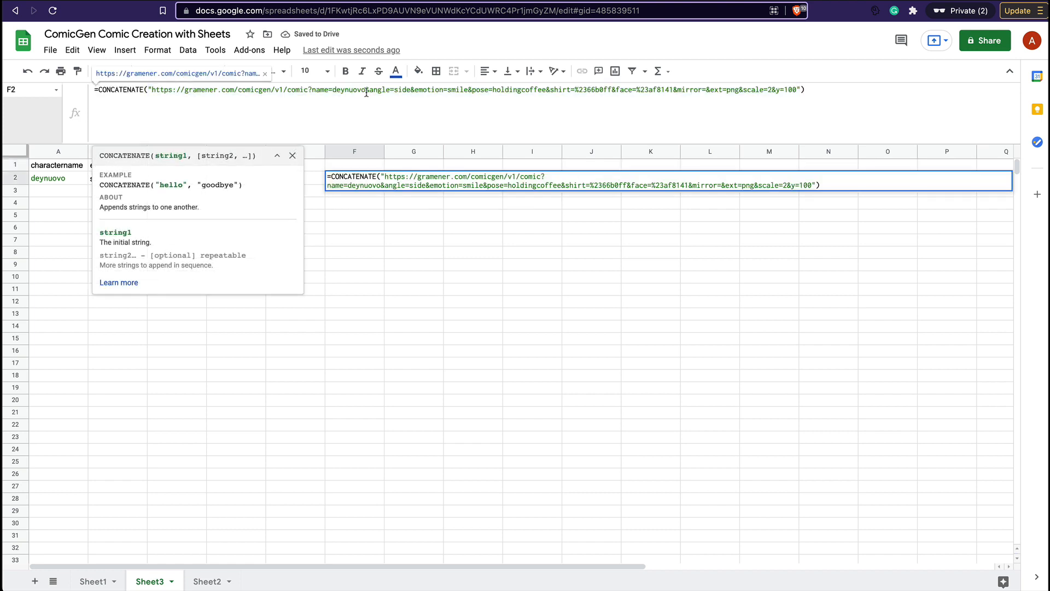
{"action": "double_click", "coordinate": [367, 91]}
{"action": "type", "text": "\","}
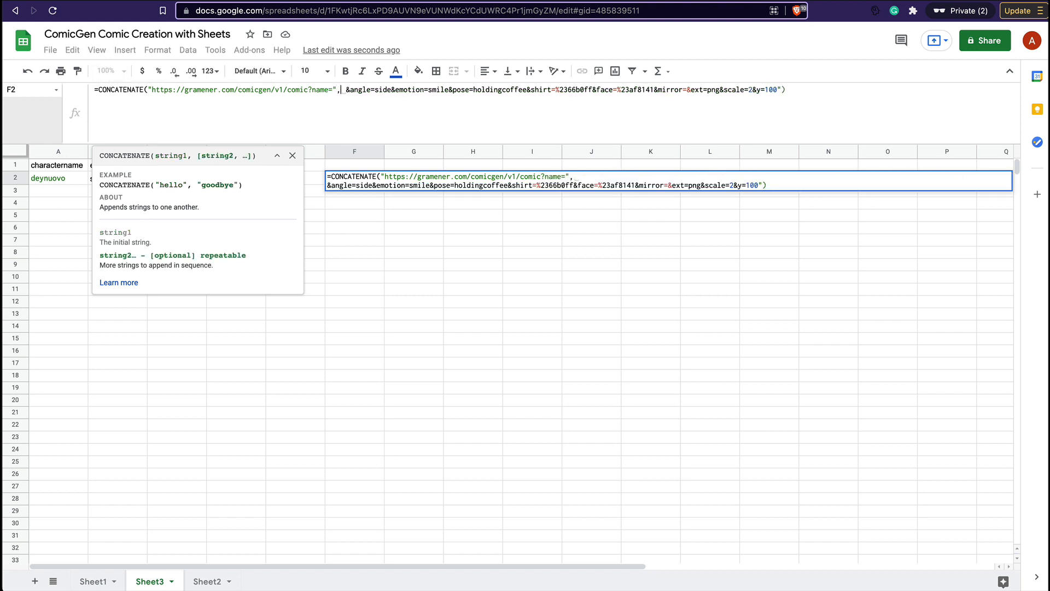
{"action": "type", "text": "A2,"}
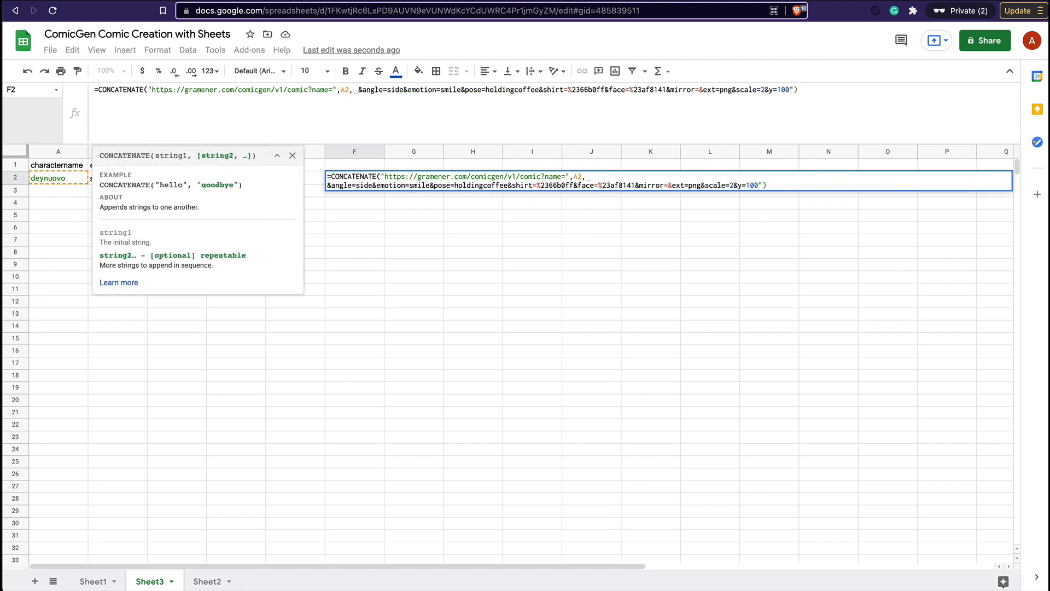
{"action": "type", "text": "\""}
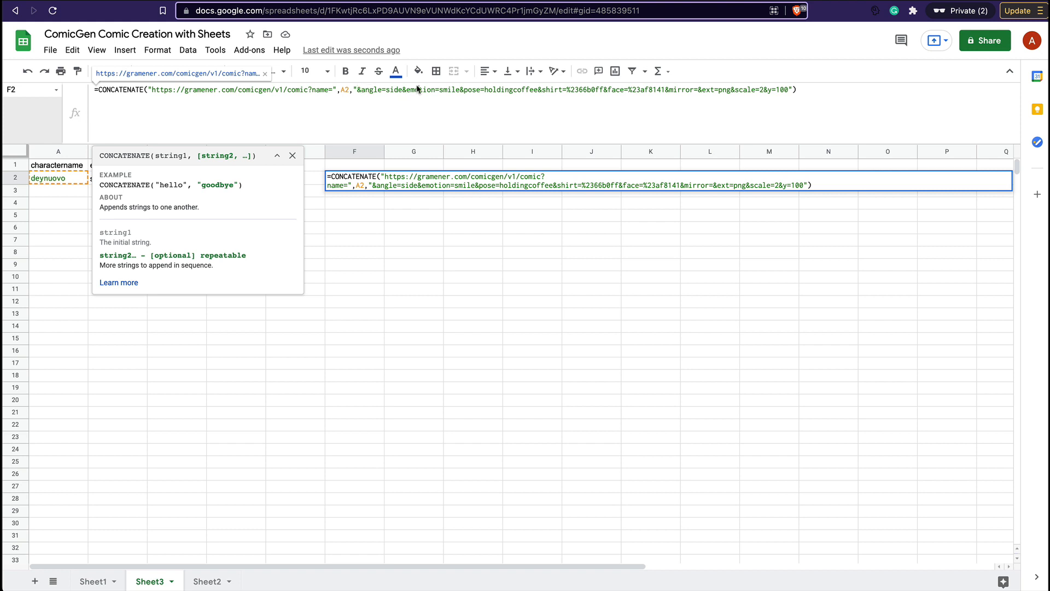
{"action": "double_click", "coordinate": [453, 90]}
{"action": "key", "text": "BackSpace"}
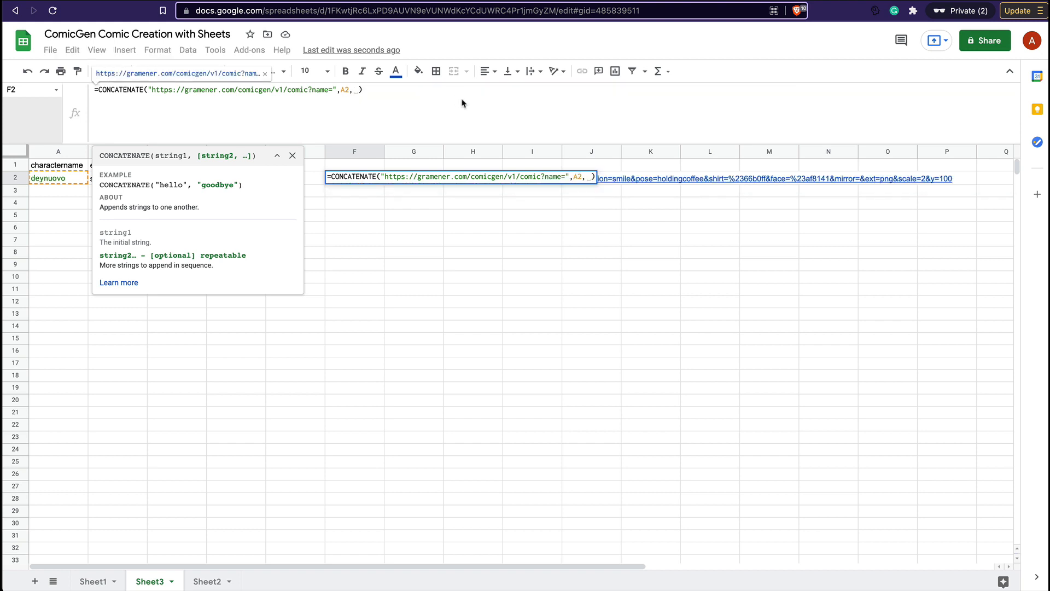
{"action": "left_click", "coordinate": [446, 215]}
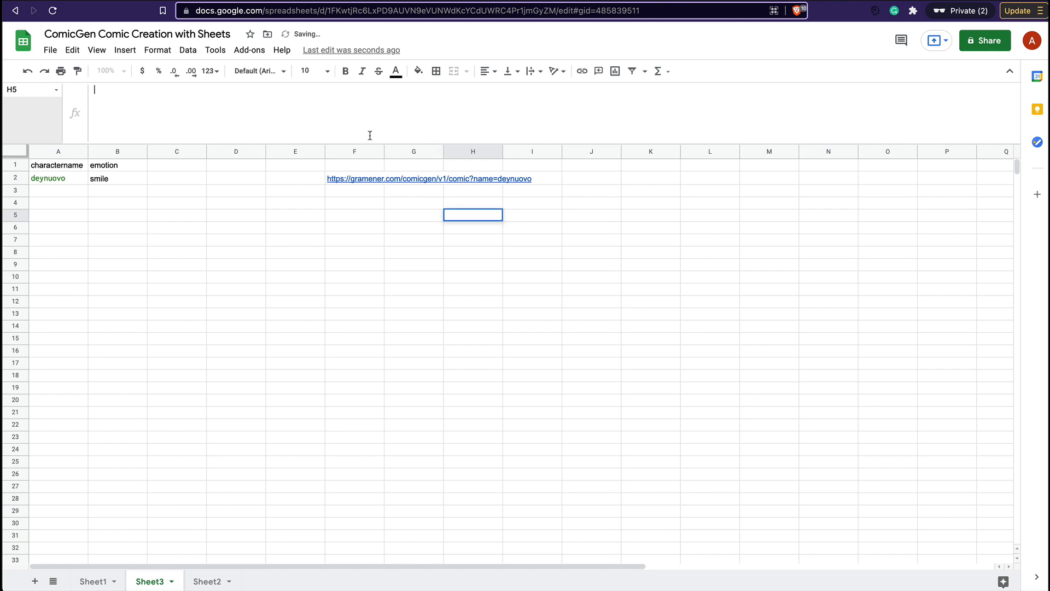
- Undo the last edit of F2 to restore its full URL formula
{"action": "left_click", "coordinate": [342, 183]}
{"action": "left_click", "coordinate": [356, 114]}
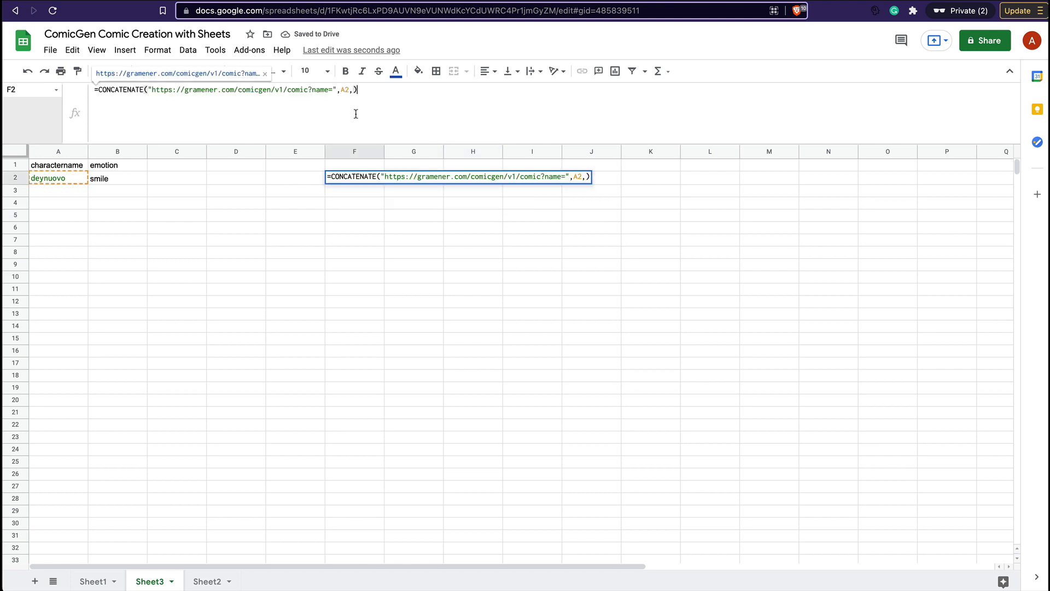
{"action": "key", "text": "Escape"}
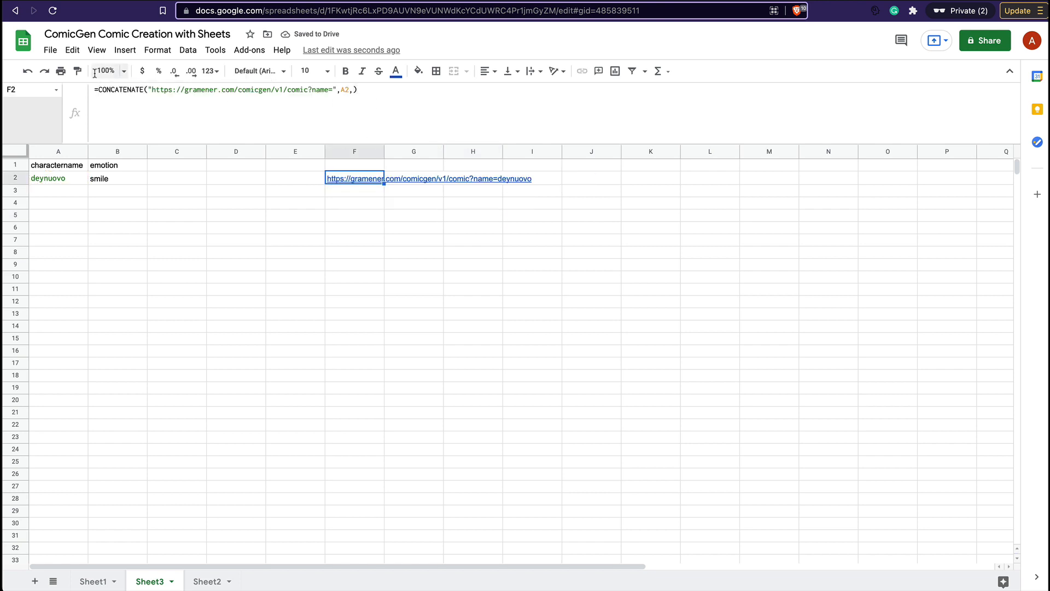
{"action": "left_click", "coordinate": [73, 50]}
{"action": "left_click", "coordinate": [86, 78]}
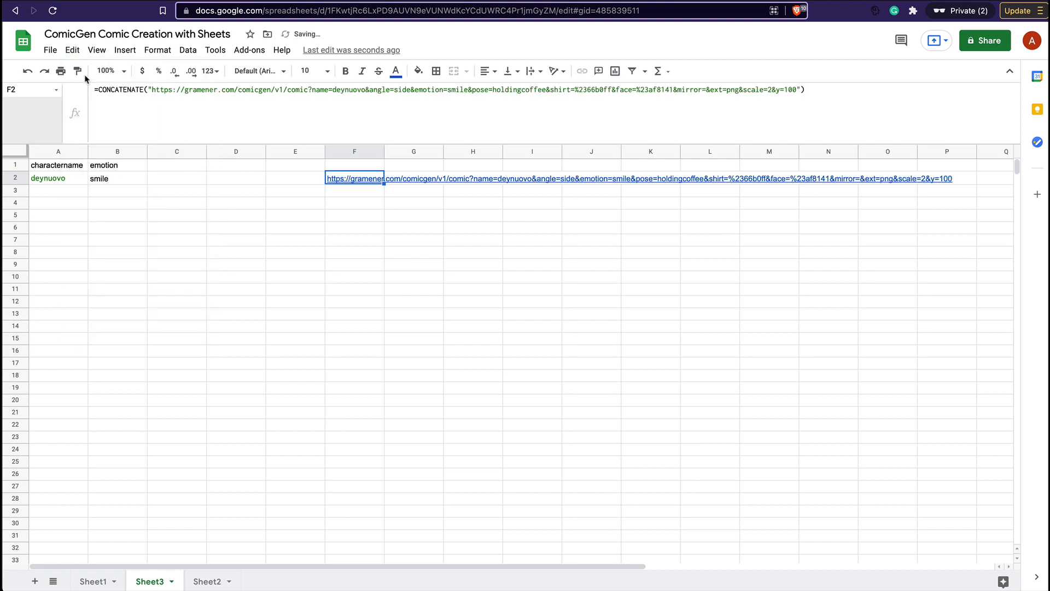
{"action": "left_click", "coordinate": [380, 124]}
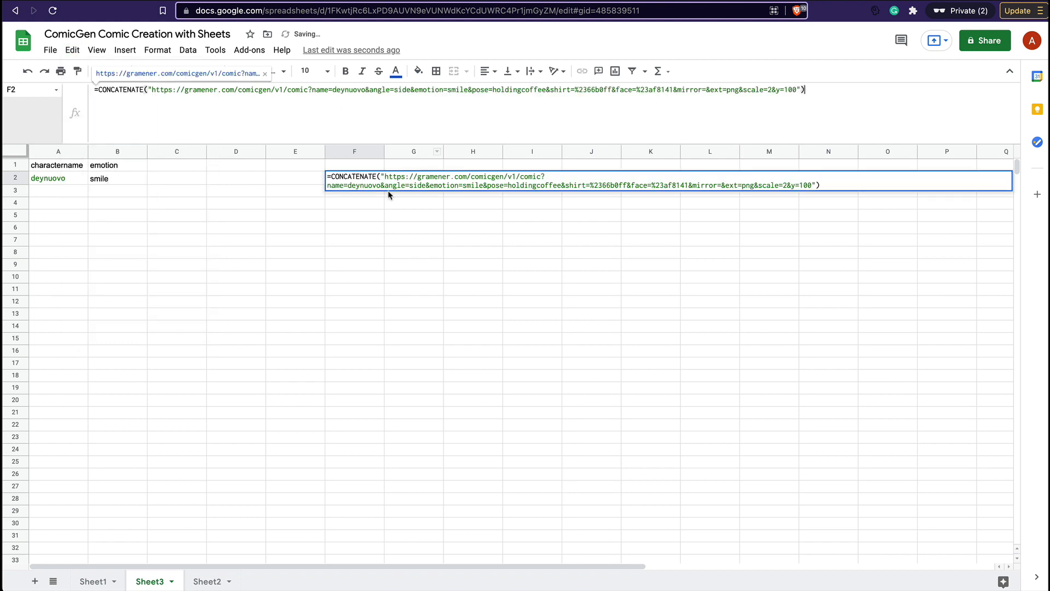
{"action": "triple_click", "coordinate": [457, 91]}
{"action": "key", "text": "Escape"}
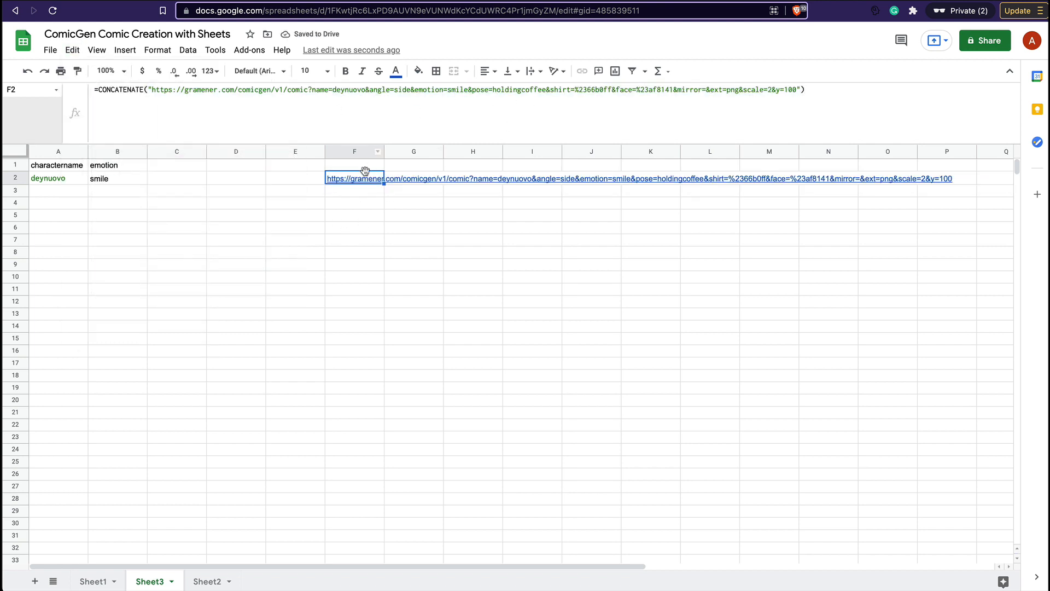
- Replace deynuovo in F2's CONCATENATE formula with a reference to A2, keeping the surrounding URL parts as quoted strings
{"action": "triple_click", "coordinate": [350, 91]}
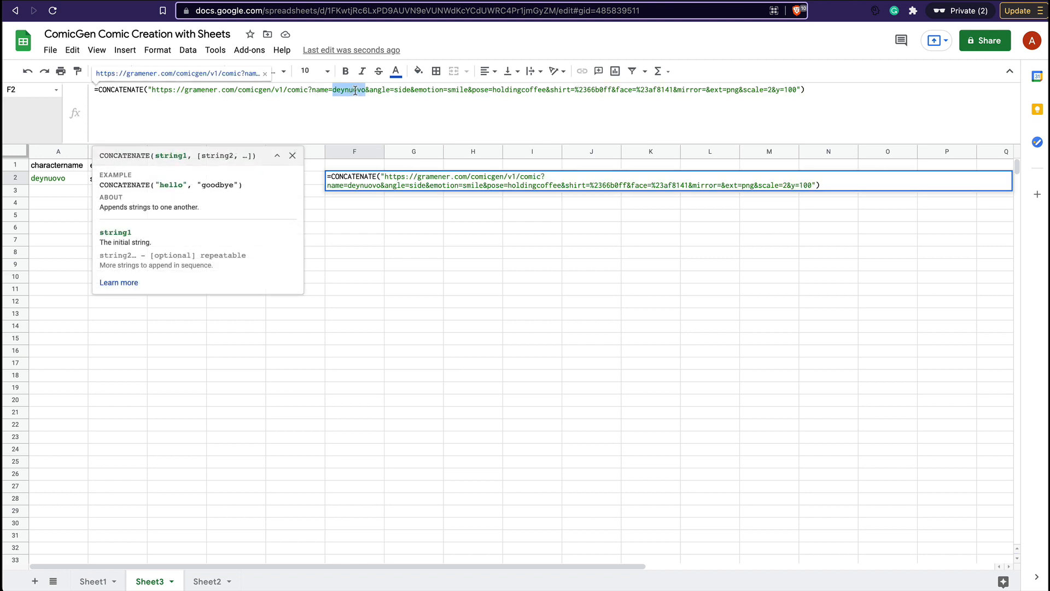
{"action": "triple_click", "coordinate": [355, 90]}
{"action": "left_click", "coordinate": [358, 90]}
{"action": "left_click_drag", "start_coordinate": [362, 91], "coordinate": [332, 91]}
{"action": "key", "text": "BackSpace"}
{"action": "key", "text": "BackSpace"}
{"action": "type", "text": "\""}
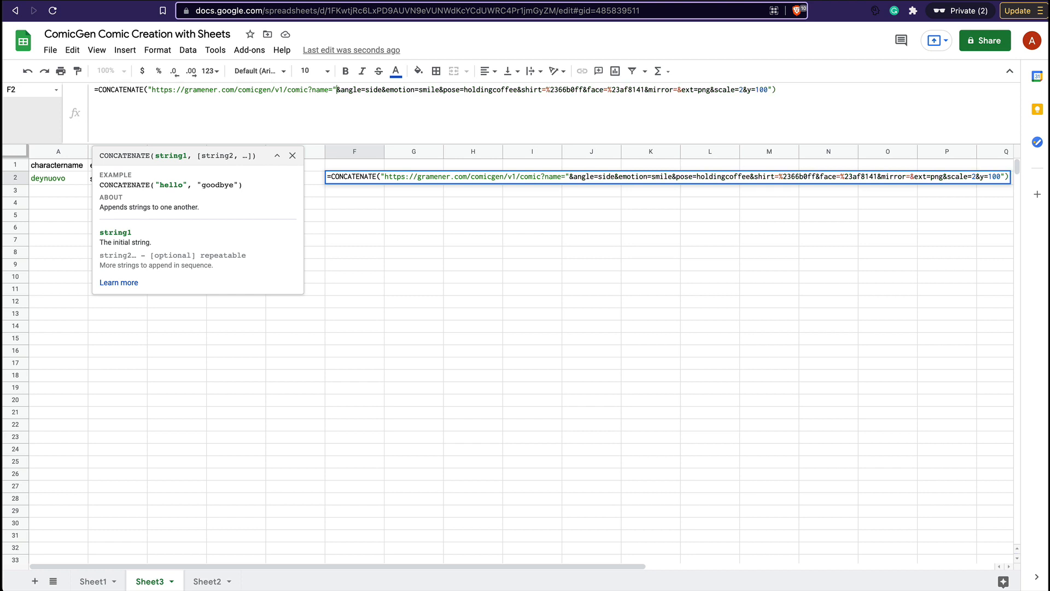
{"action": "type", "text": ","}
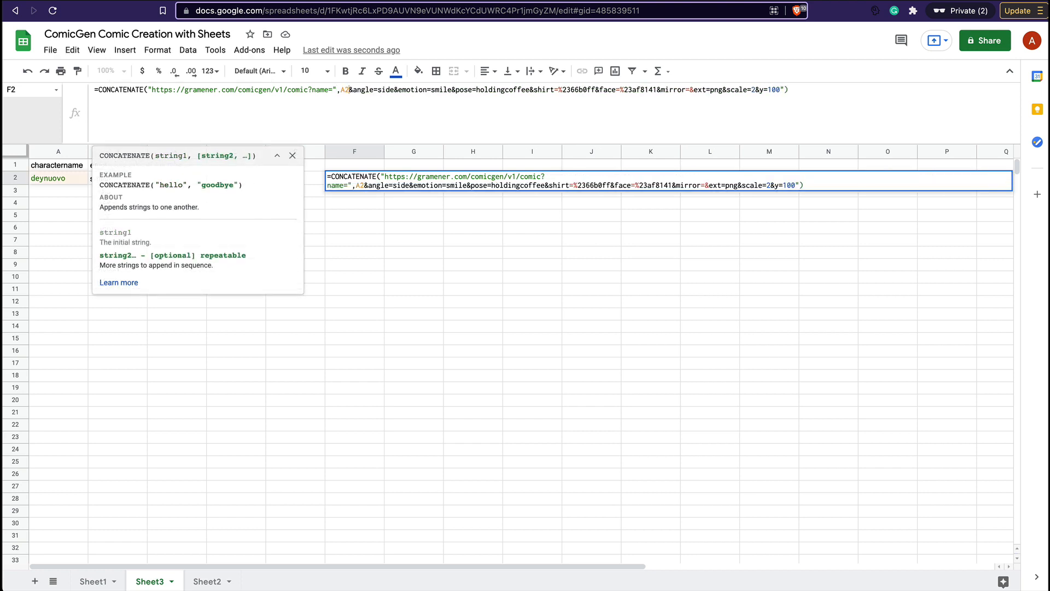
{"action": "type", "text": "A2,\""}
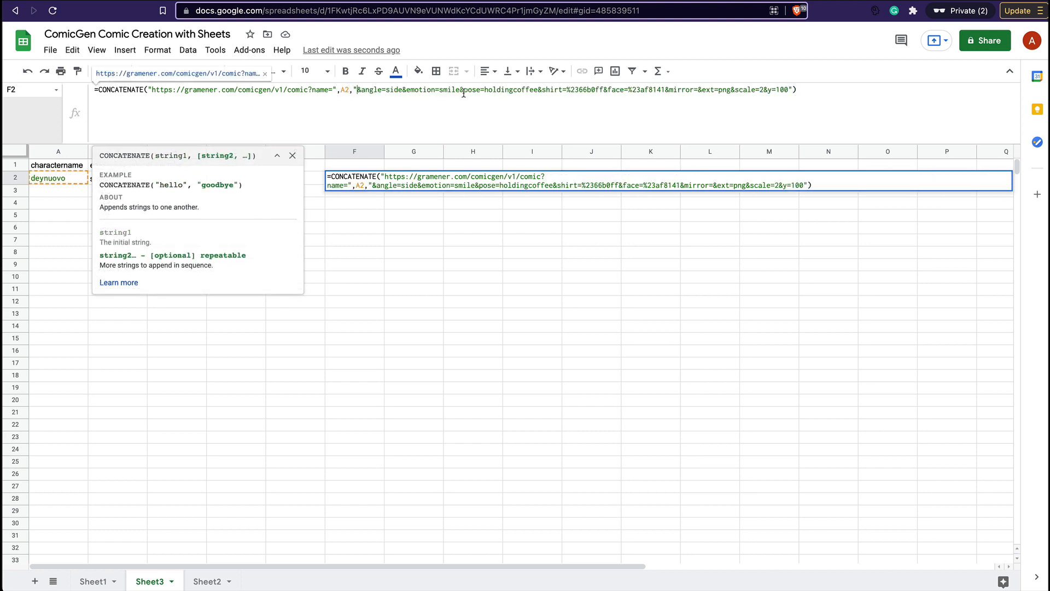
- Replace the emotion value smile in F2's formula with a reference to B2, quote the rest of the URL and commit the formula
{"action": "left_click", "coordinate": [461, 90]}
{"action": "key", "text": "BackSpace"}
{"action": "key", "text": "BackSpace"}
{"action": "key", "text": "BackSpace"}
{"action": "key", "text": "BackSpace"}
{"action": "key", "text": "BackSpace"}
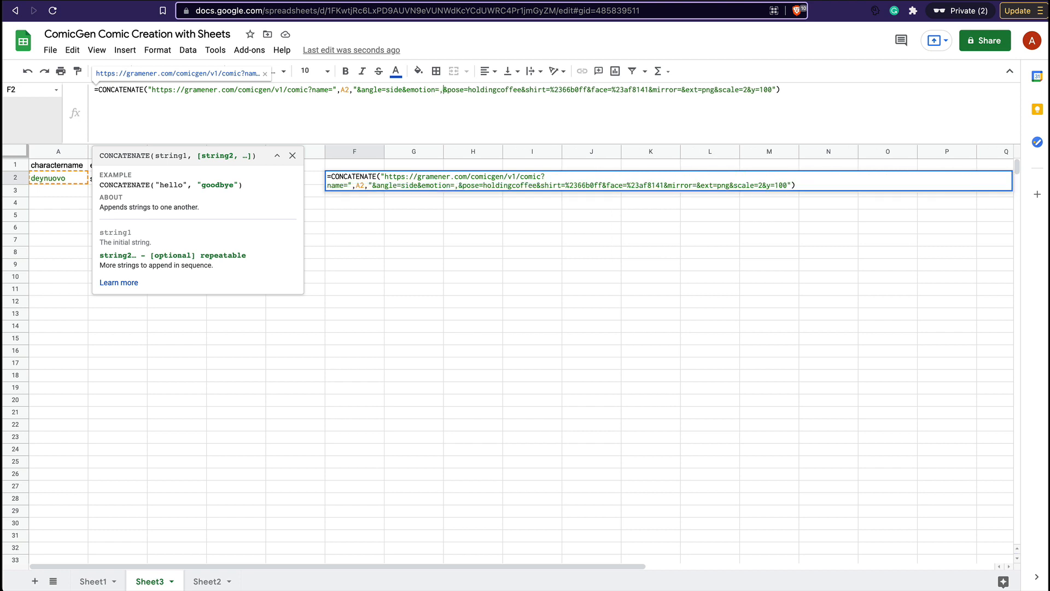
{"action": "type", "text": "\", "}
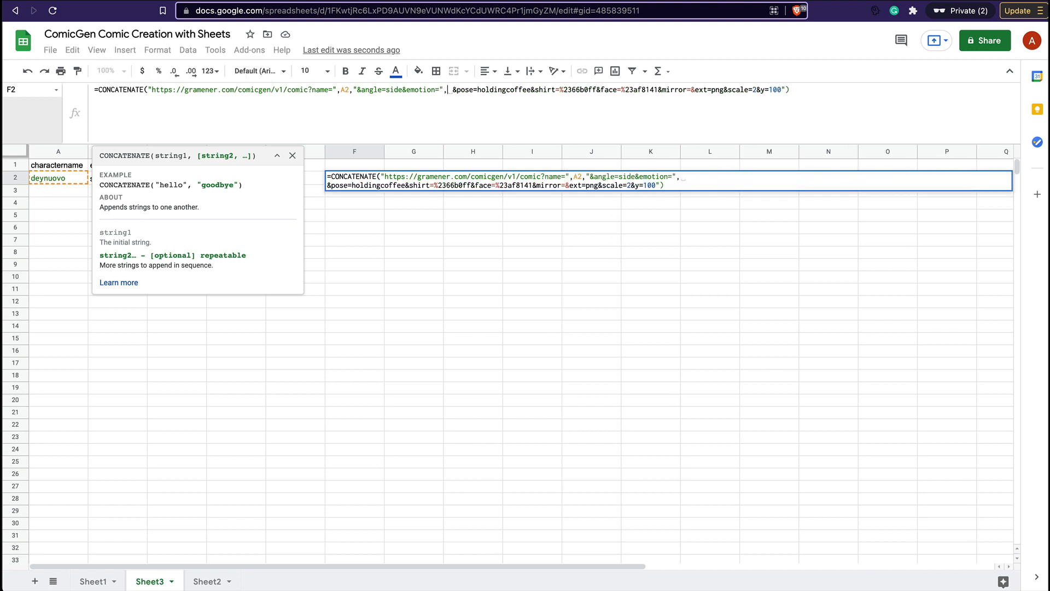
{"action": "type", "text": "B2,\""}
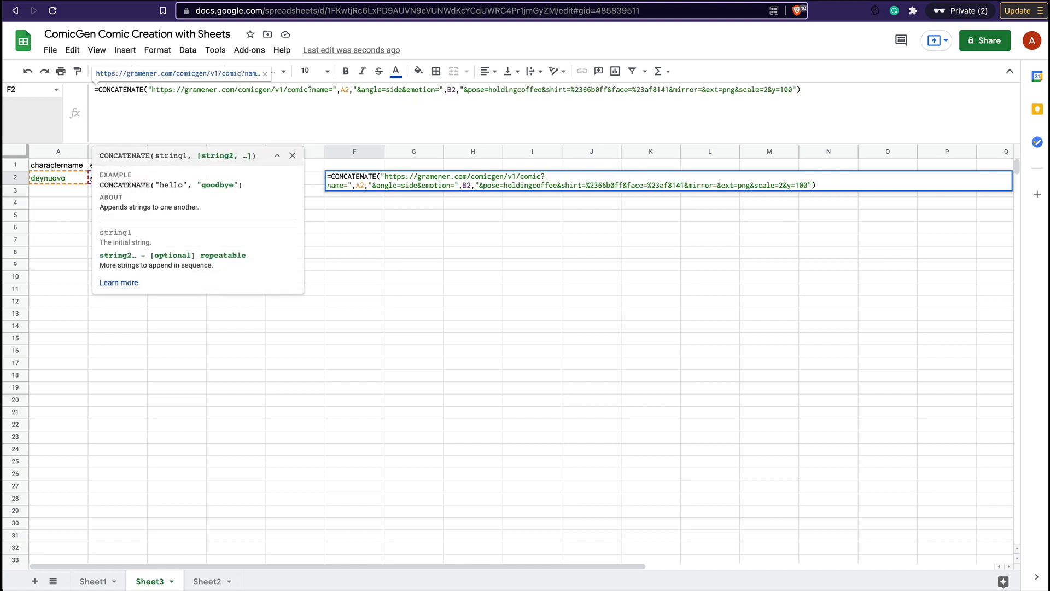
{"action": "key", "text": "Return"}
{"action": "key", "text": "Up"}
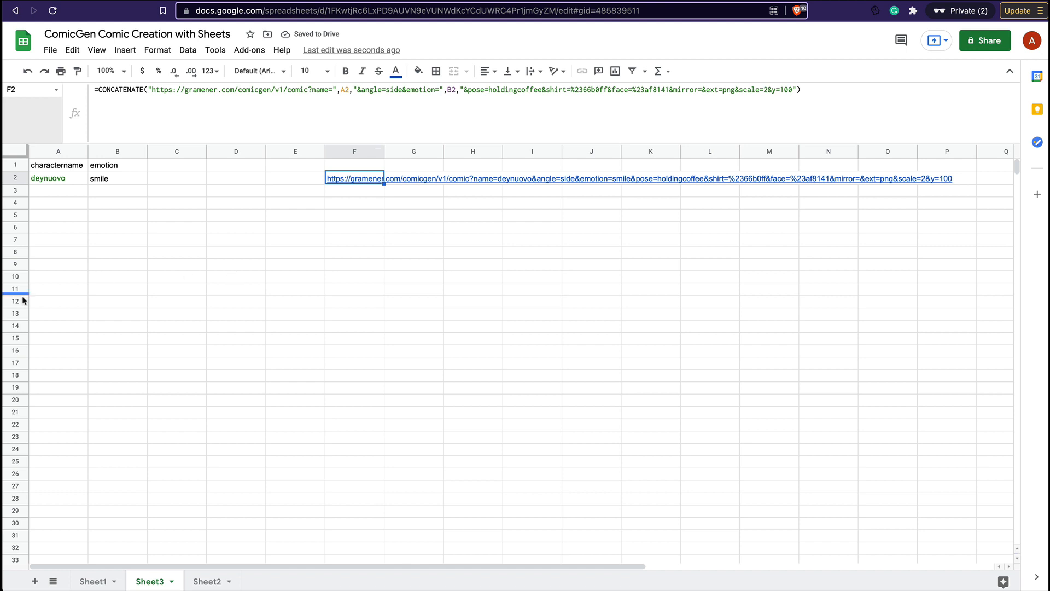
- Insert the character in A17 with =image(F2) and enlarge column A and row 17 around it
{"action": "left_click", "coordinate": [61, 364]}
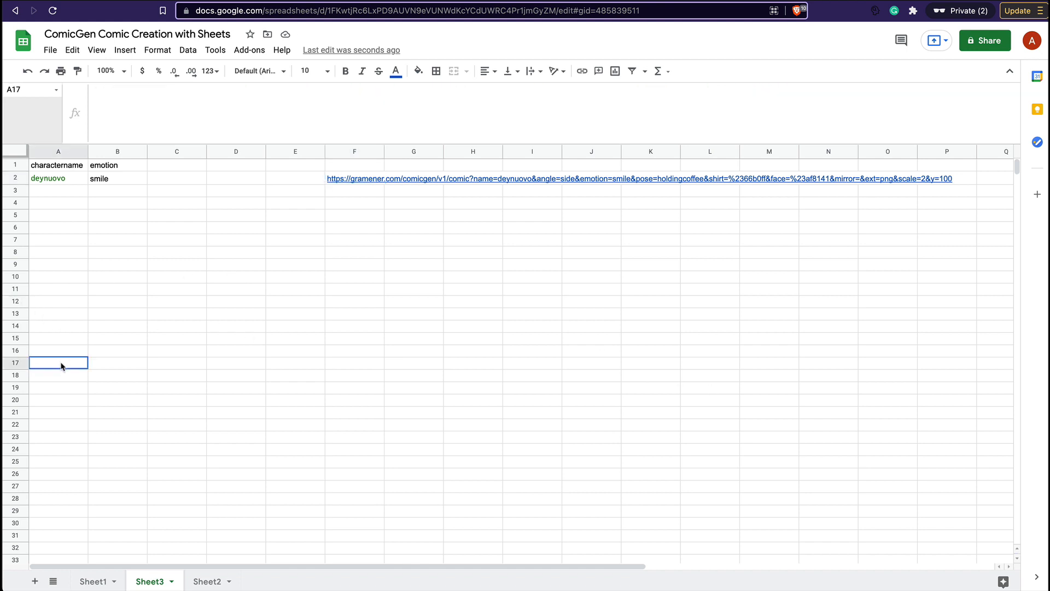
{"action": "type", "text": "=image("}
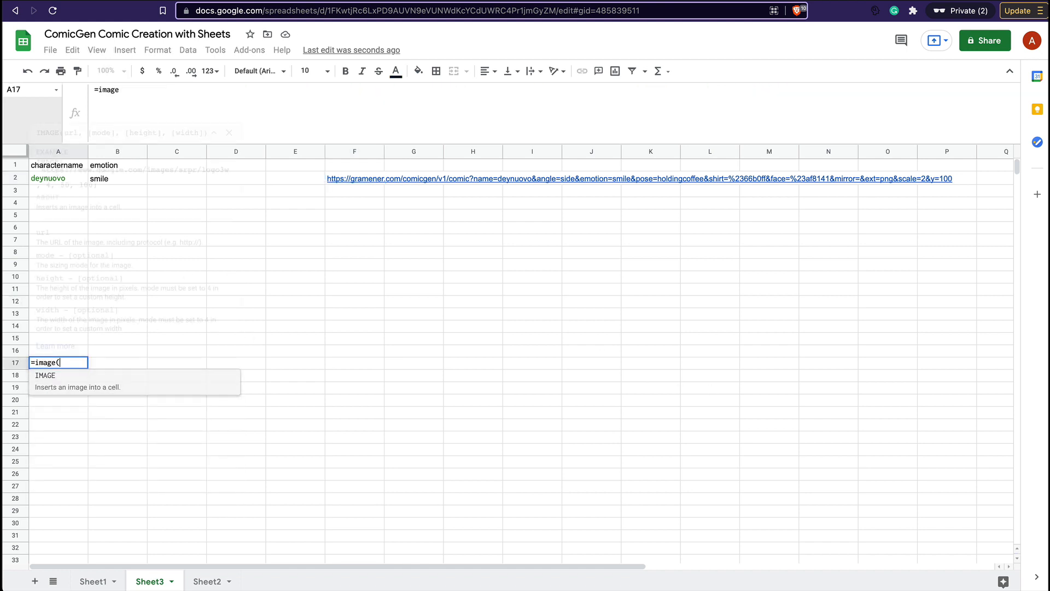
{"action": "left_click", "coordinate": [340, 180]}
{"action": "type", "text": ")"}
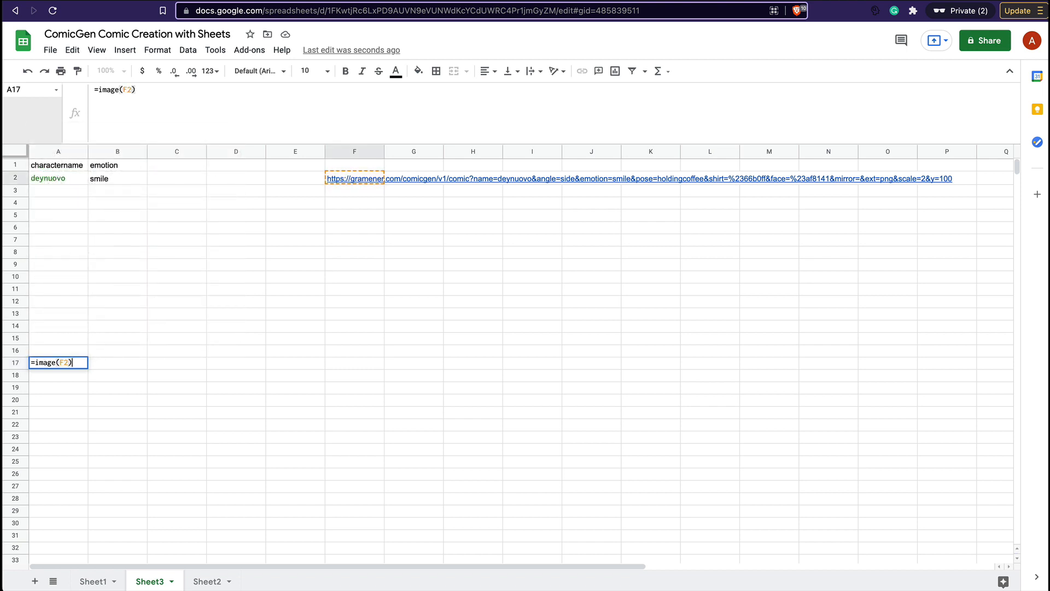
{"action": "key", "text": "Return"}
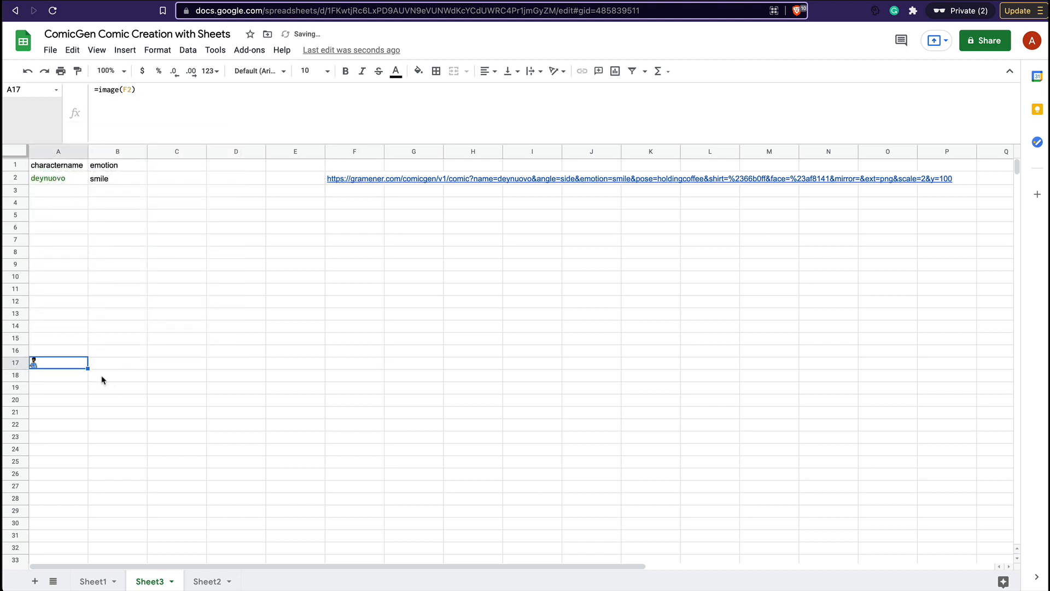
{"action": "left_click_drag", "start_coordinate": [88, 152], "coordinate": [182, 151]}
{"action": "left_click_drag", "start_coordinate": [10, 368], "coordinate": [10, 459]}
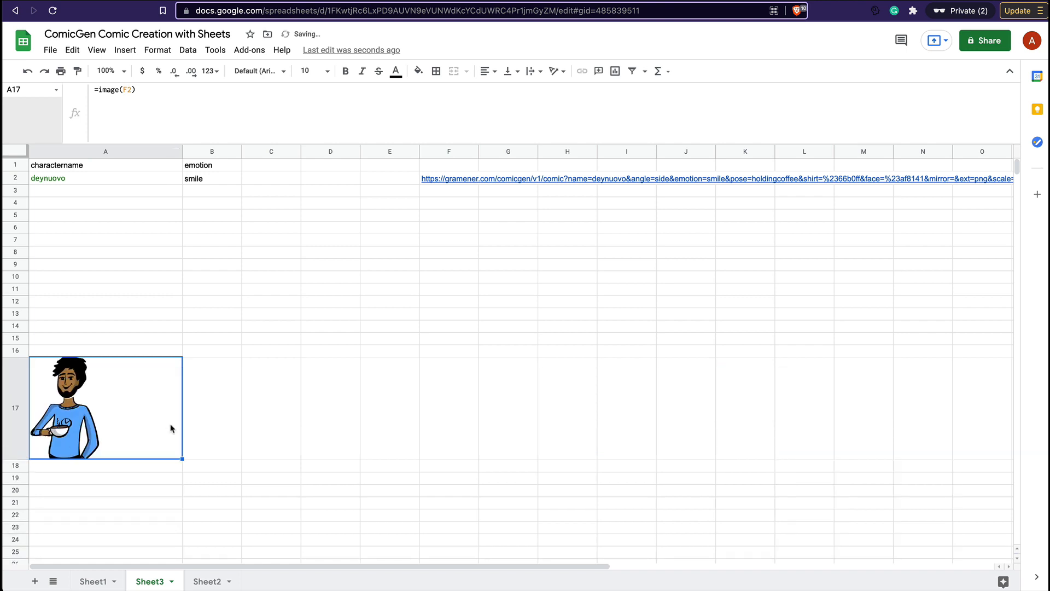
- Look through the available character names on the Comicgen page and return to the spreadsheet
{"action": "left_click", "coordinate": [87, 182]}
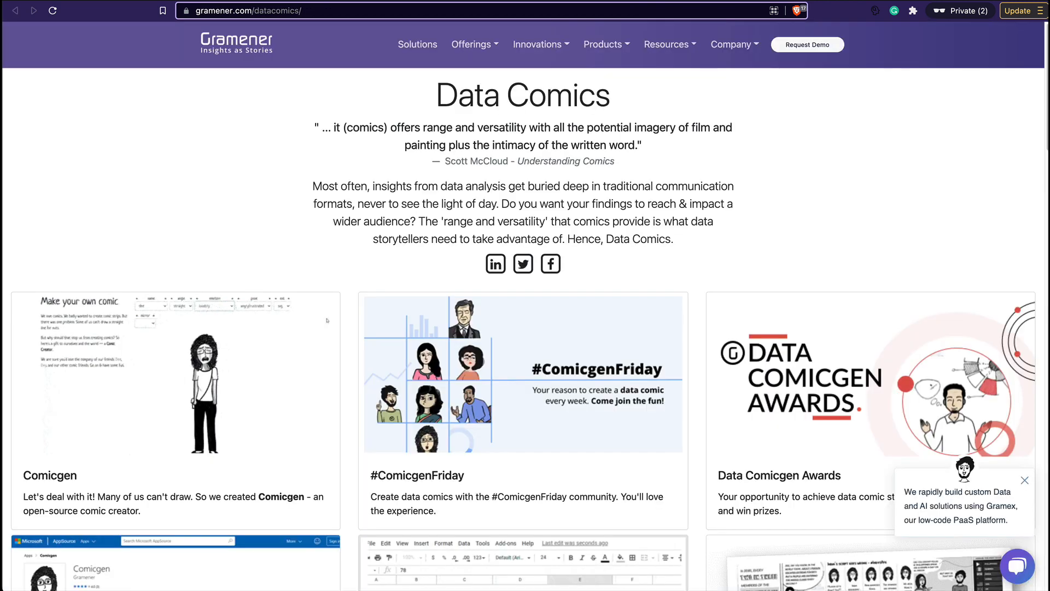
{"action": "left_click", "coordinate": [327, 321]}
{"action": "left_click", "coordinate": [451, 142]}
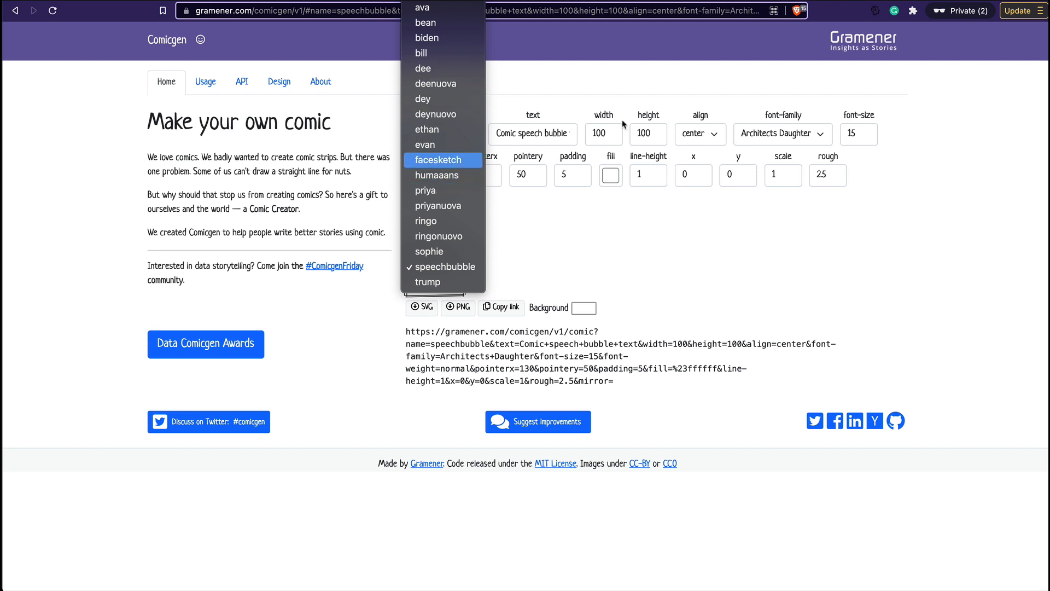
{"action": "left_click", "coordinate": [846, 2]}
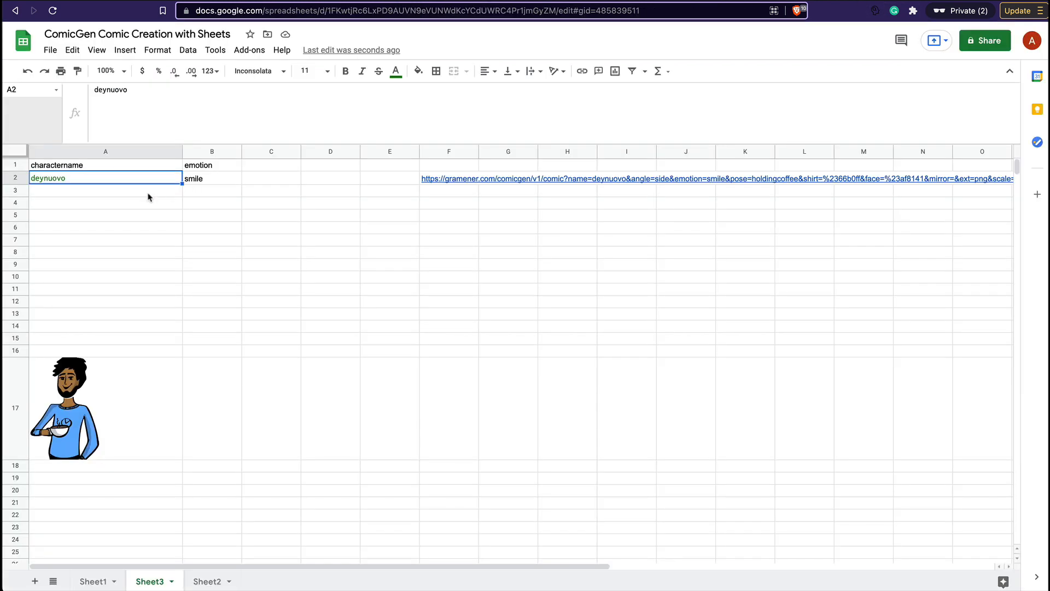
- Enter the character name priya in A3 and the emotion angry in B3
{"action": "left_click", "coordinate": [89, 202]}
{"action": "left_click", "coordinate": [78, 193]}
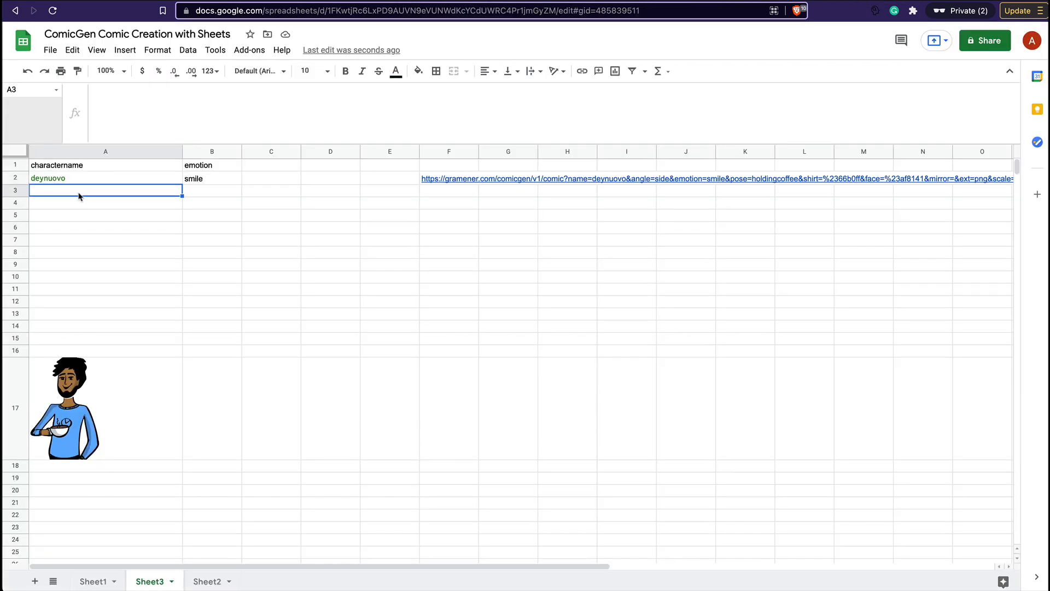
{"action": "type", "text": "priya"}
{"action": "key", "text": "Tab"}
{"action": "type", "text": "angr"}
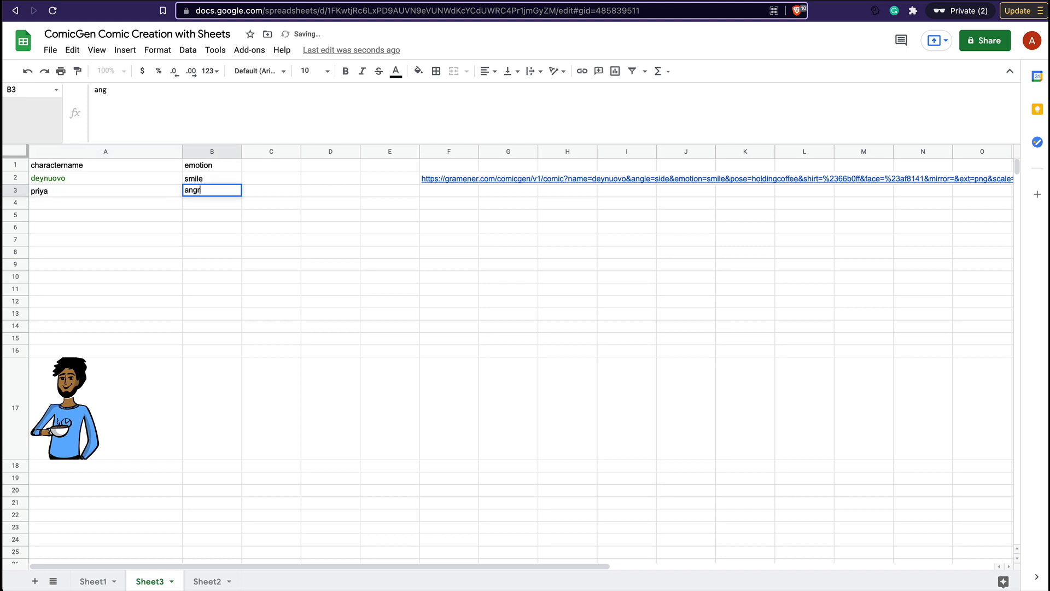
{"action": "key", "text": "Tab"}
{"action": "key", "text": "Return"}
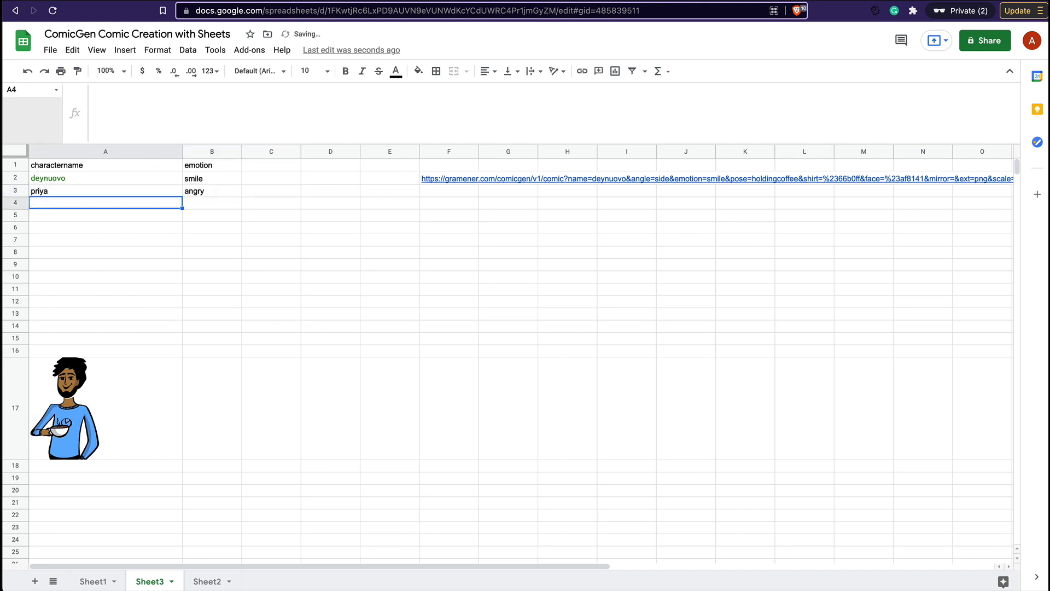
- Switch to the Comicgen page and choose trump as the character name
{"action": "key", "text": "ctrl+Tab"}
{"action": "left_click", "coordinate": [449, 144]}
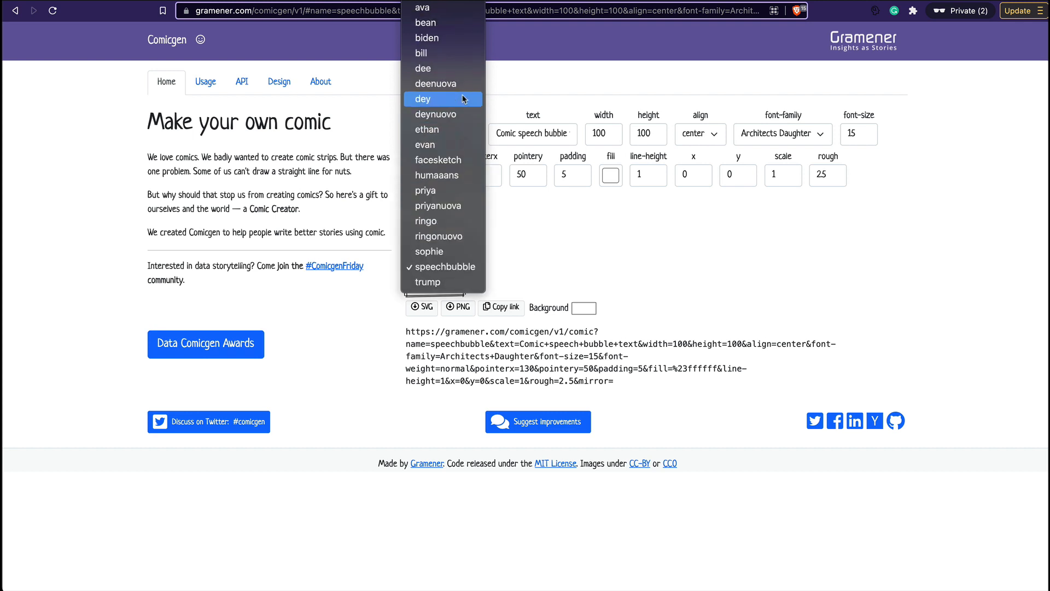
{"action": "left_click", "coordinate": [439, 286]}
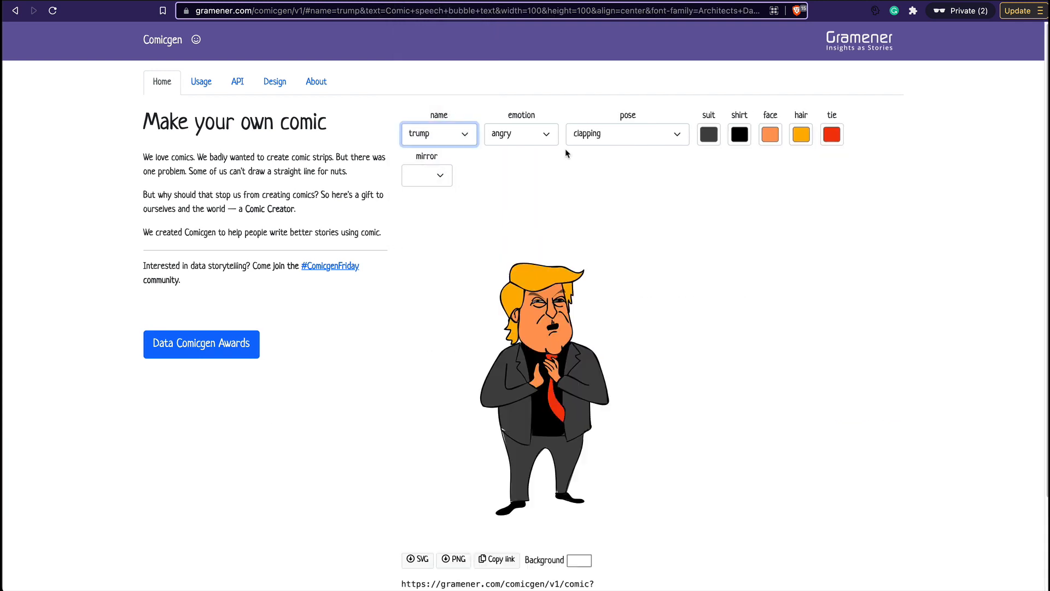
- Return to the spreadsheet and enter the character name trump in A4 and the emotion smile in B4
{"action": "key", "text": "ctrl+shift+Tab"}
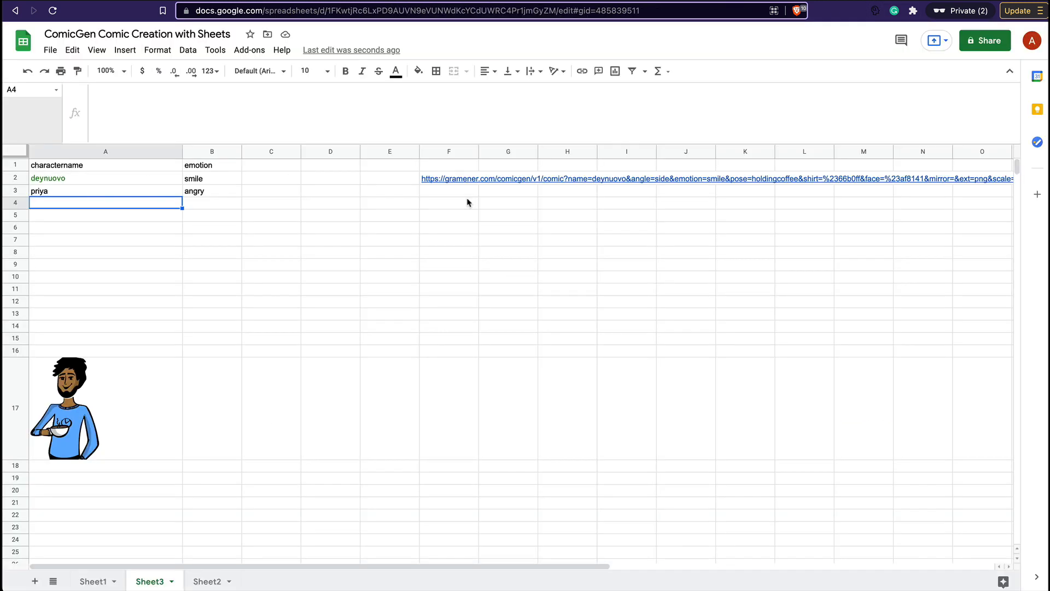
{"action": "type", "text": "trumpy"}
{"action": "key", "text": "Tab"}
{"action": "type", "text": "a"}
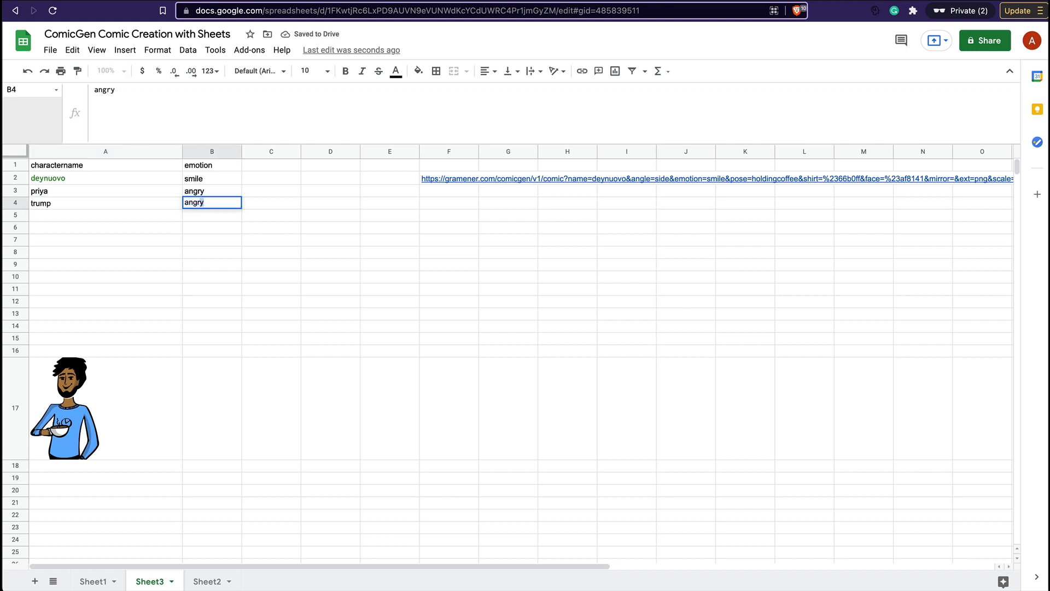
{"action": "type", "text": "smile"}
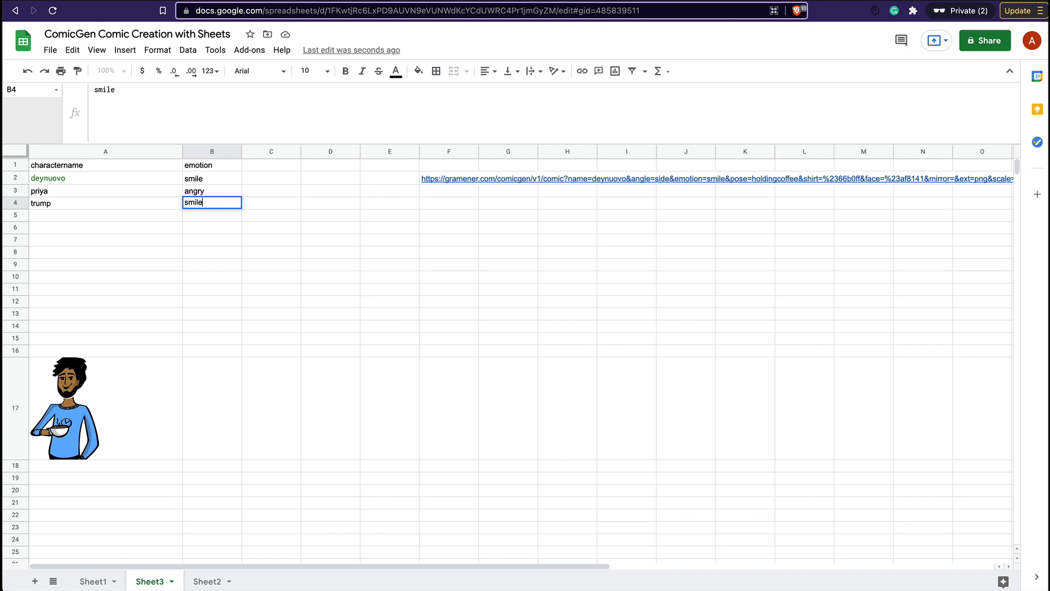
- Check the emotions available for trump on the Comicgen page and set B4 in the spreadsheet to confused
{"action": "left_click", "coordinate": [591, 1]}
{"action": "left_click", "coordinate": [539, 139]}
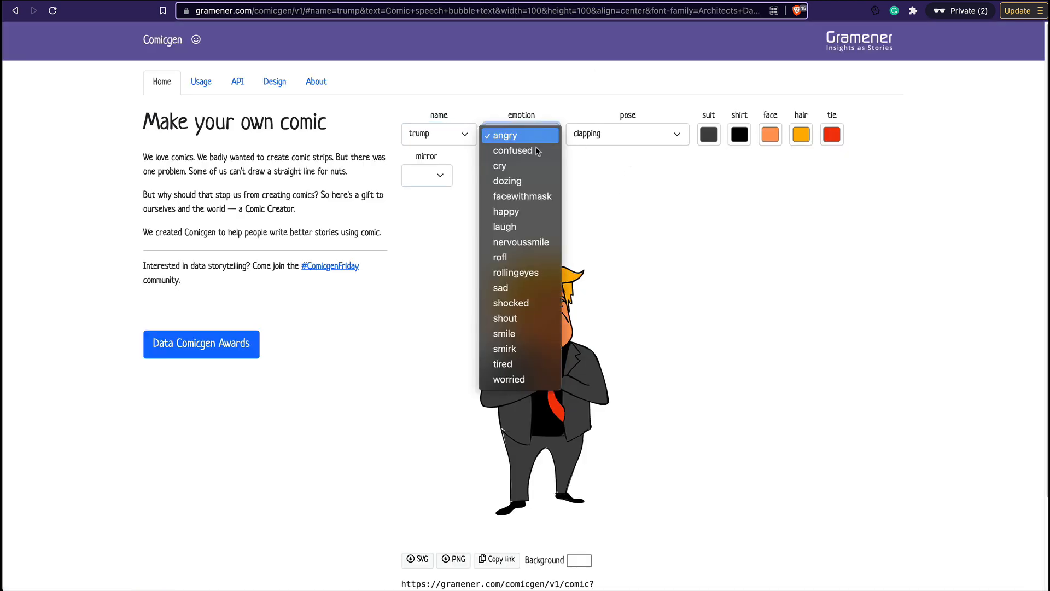
{"action": "left_click", "coordinate": [772, 30]}
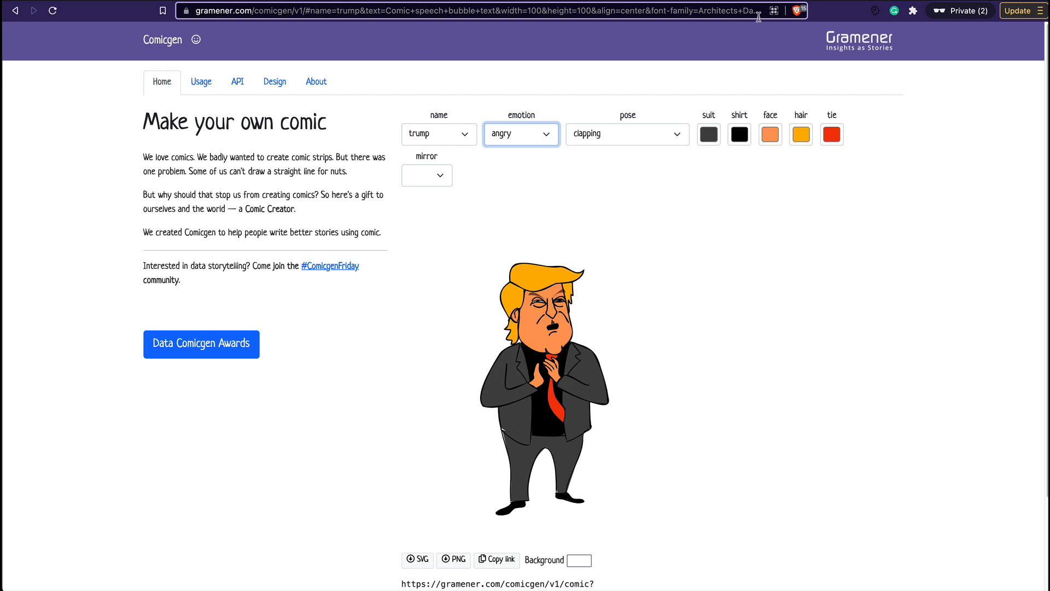
{"action": "left_click", "coordinate": [350, 1]}
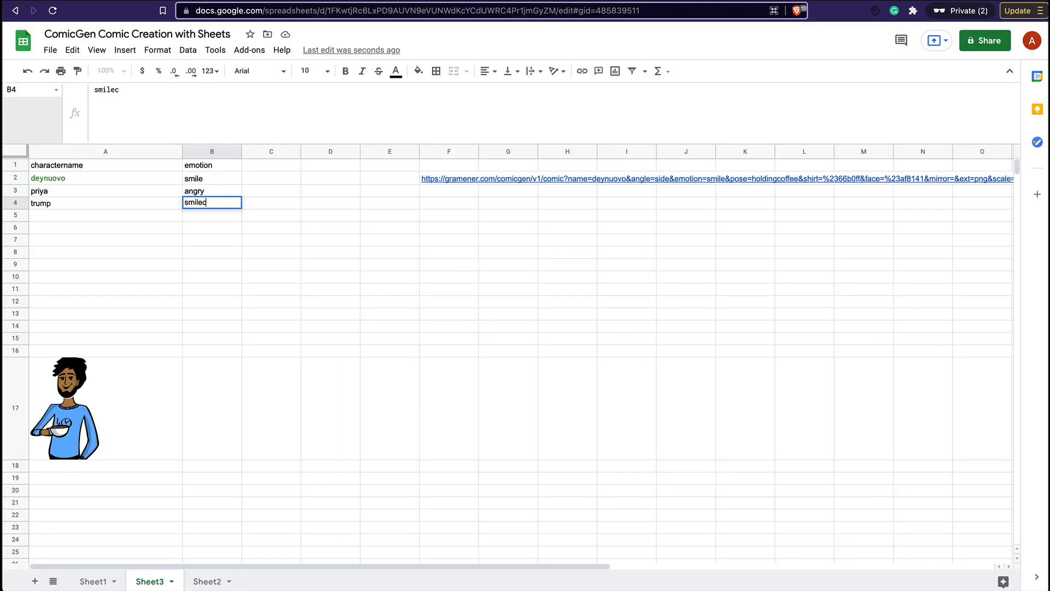
{"action": "type", "text": "confused"}
{"action": "key", "text": "Tab"}
{"action": "key", "text": "Down"}
{"action": "key", "text": "Down"}
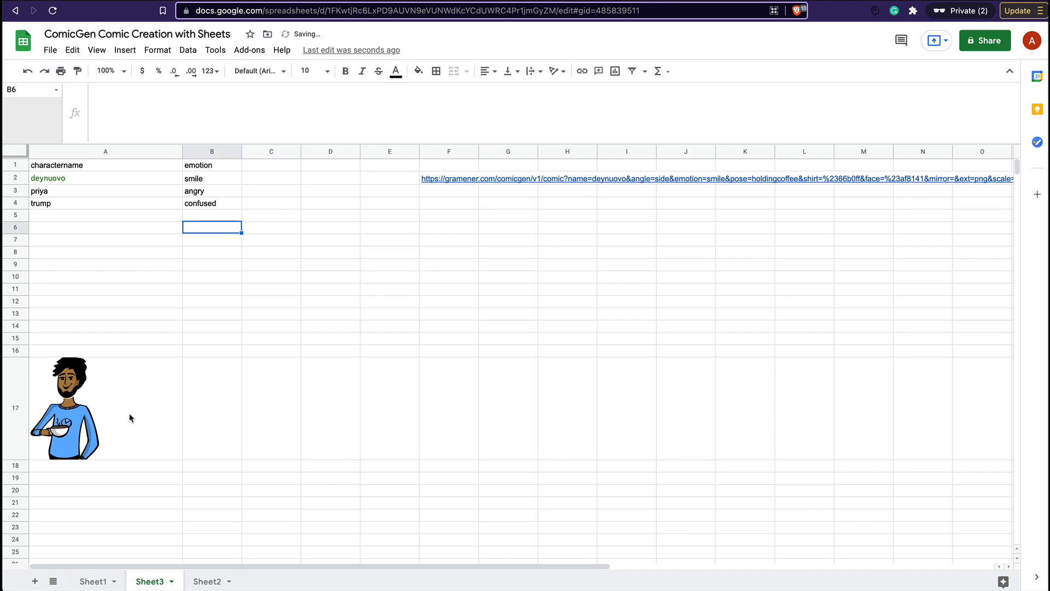
- Fill the image formula from A17 down to A19
{"action": "left_click", "coordinate": [140, 392]}
{"action": "scroll", "coordinate": [140, 392], "scroll_direction": "down", "scroll_amount": 2}
{"action": "scroll", "coordinate": [140, 389], "scroll_direction": "up", "scroll_amount": 1}
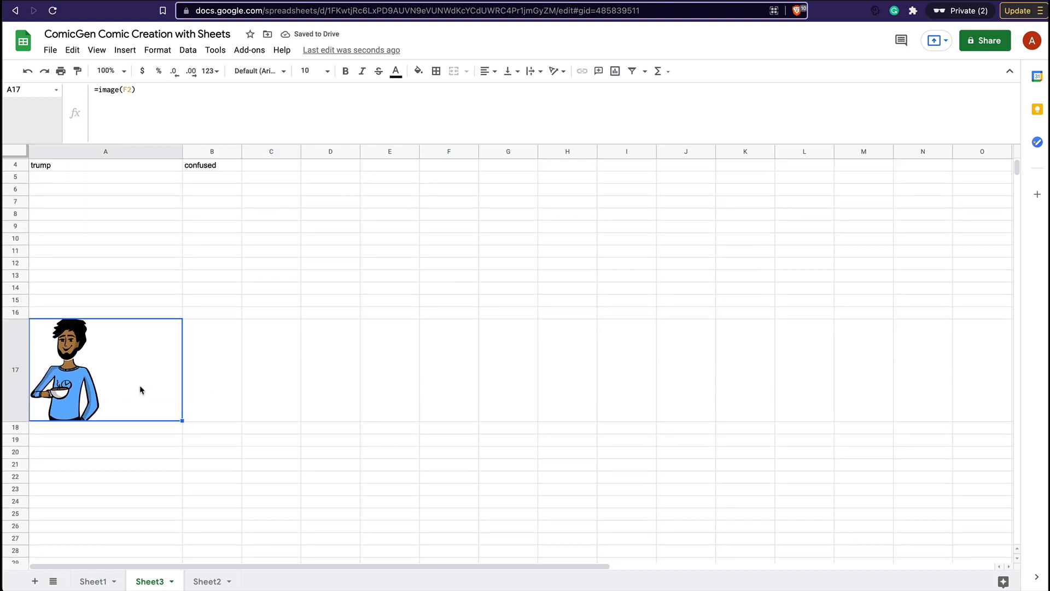
{"action": "left_click_drag", "start_coordinate": [181, 420], "coordinate": [182, 443]}
{"action": "scroll", "coordinate": [71, 453], "scroll_direction": "down", "scroll_amount": 3}
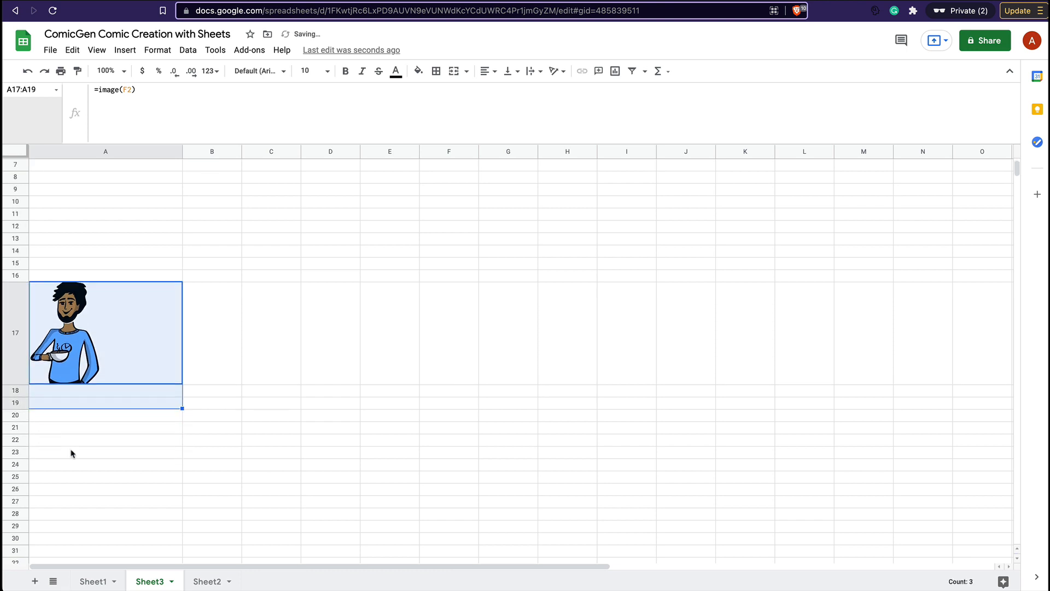
- Copy the image formula from A17 into A18 and A19 and enlarge rows 18 and 19
{"action": "left_click", "coordinate": [58, 393]}
{"action": "left_click", "coordinate": [80, 355]}
{"action": "key", "text": "ctrl+c"}
{"action": "left_click", "coordinate": [71, 391]}
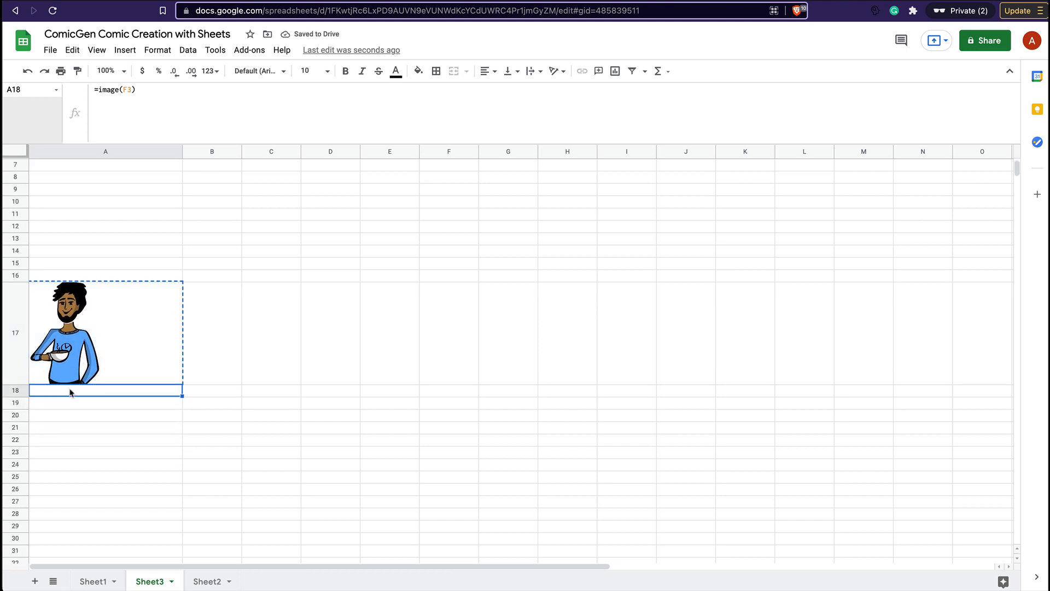
{"action": "key", "text": "ctrl+v"}
{"action": "left_click", "coordinate": [65, 406]}
{"action": "key", "text": "ctrl+v"}
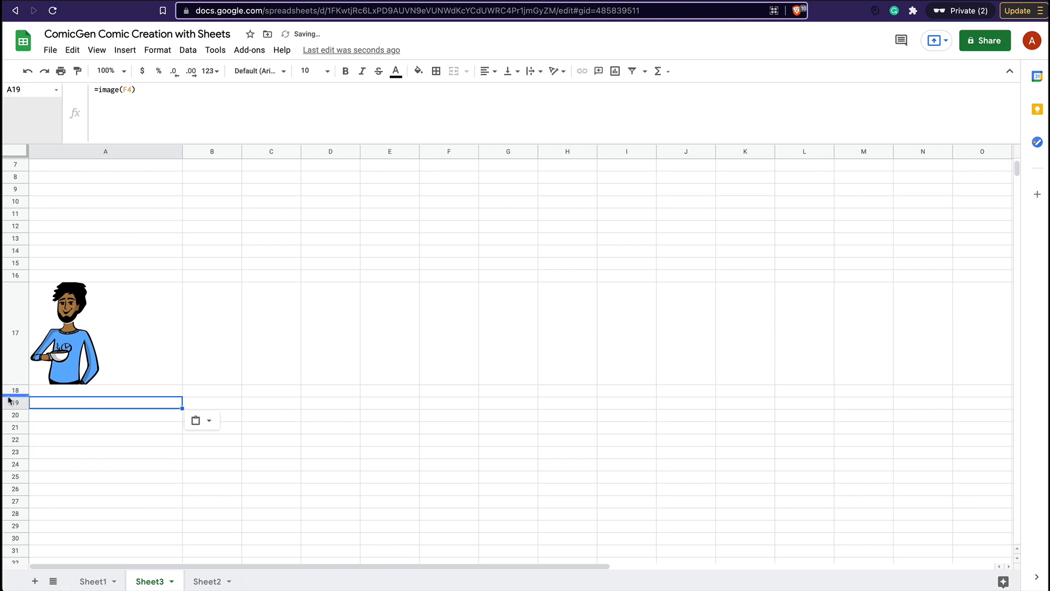
{"action": "left_click_drag", "start_coordinate": [12, 395], "coordinate": [18, 508]}
- Fill the CONCATENATE URL formula from F2 down to F4 for the priya and trump rows
{"action": "scroll", "coordinate": [436, 207], "scroll_direction": "up", "scroll_amount": 3}
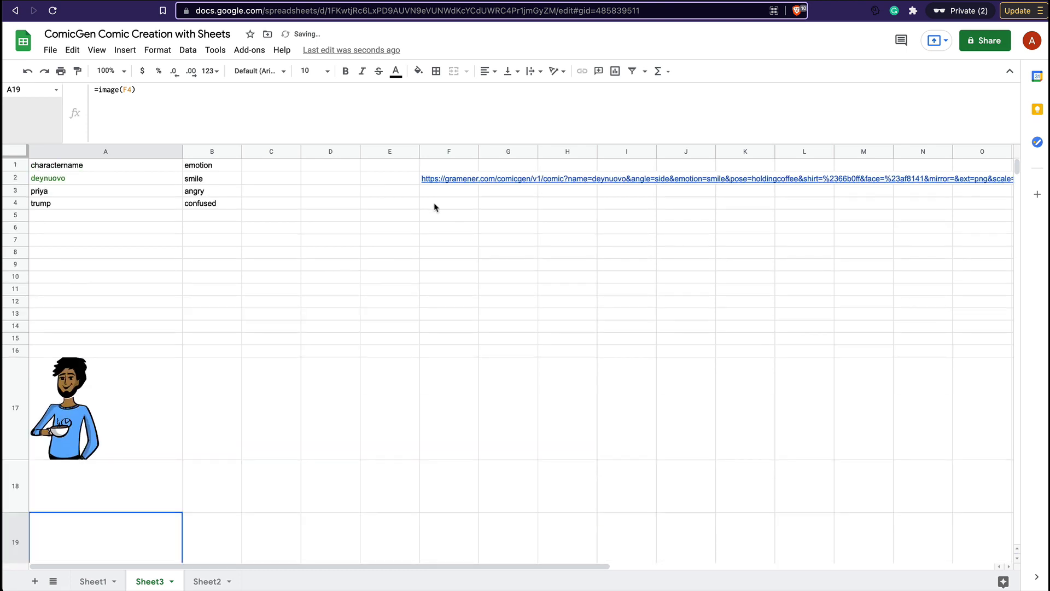
{"action": "left_click", "coordinate": [431, 178]}
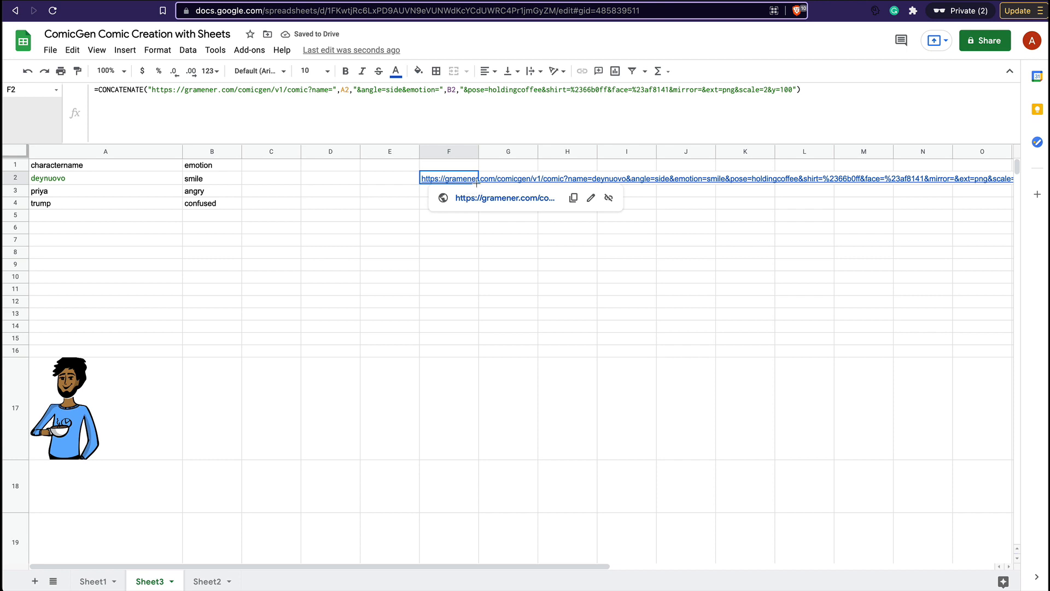
{"action": "scroll", "coordinate": [430, 327], "scroll_direction": "down", "scroll_amount": 2}
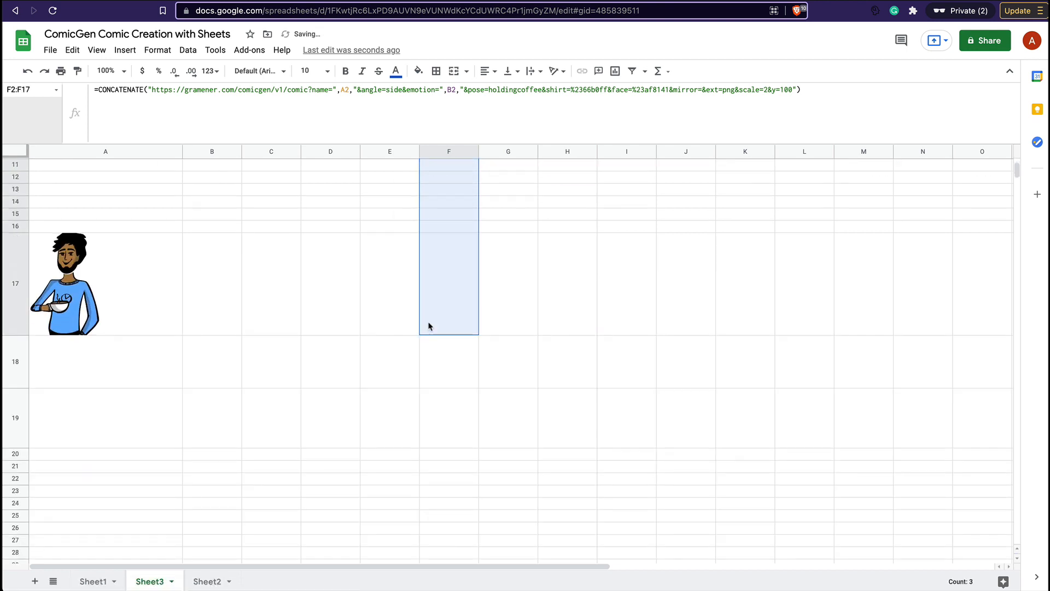
{"action": "scroll", "coordinate": [430, 323], "scroll_direction": "down", "scroll_amount": 1}
- Try filling the image formula from A17 down again and check the formulas in A17 and A18
{"action": "left_click", "coordinate": [234, 350]}
{"action": "left_click", "coordinate": [408, 363]}
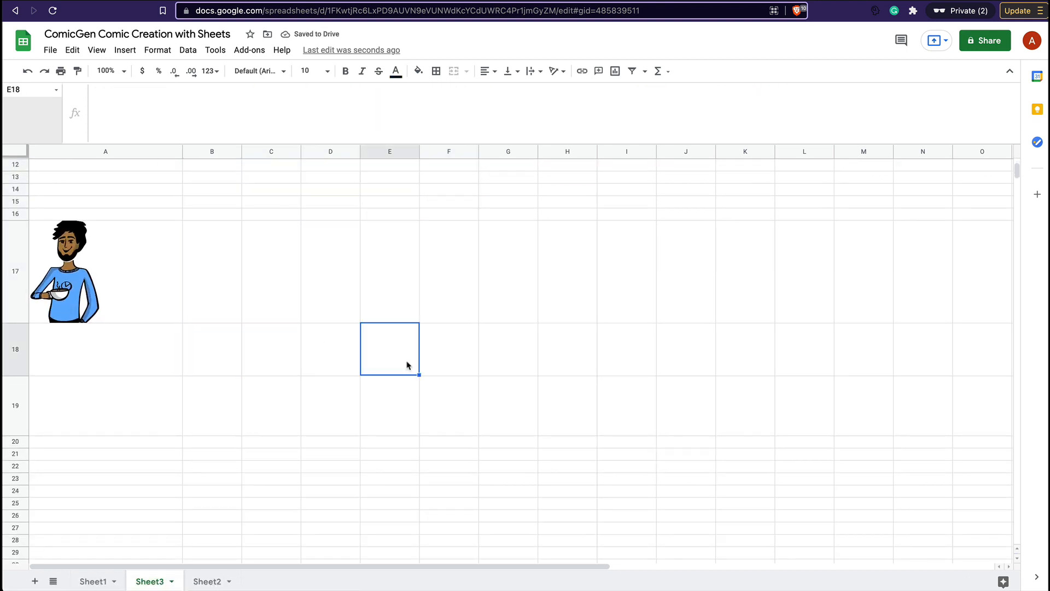
{"action": "left_click", "coordinate": [119, 356]}
{"action": "scroll", "coordinate": [227, 325], "scroll_direction": "up", "scroll_amount": 1}
{"action": "scroll", "coordinate": [227, 324], "scroll_direction": "up", "scroll_amount": 3}
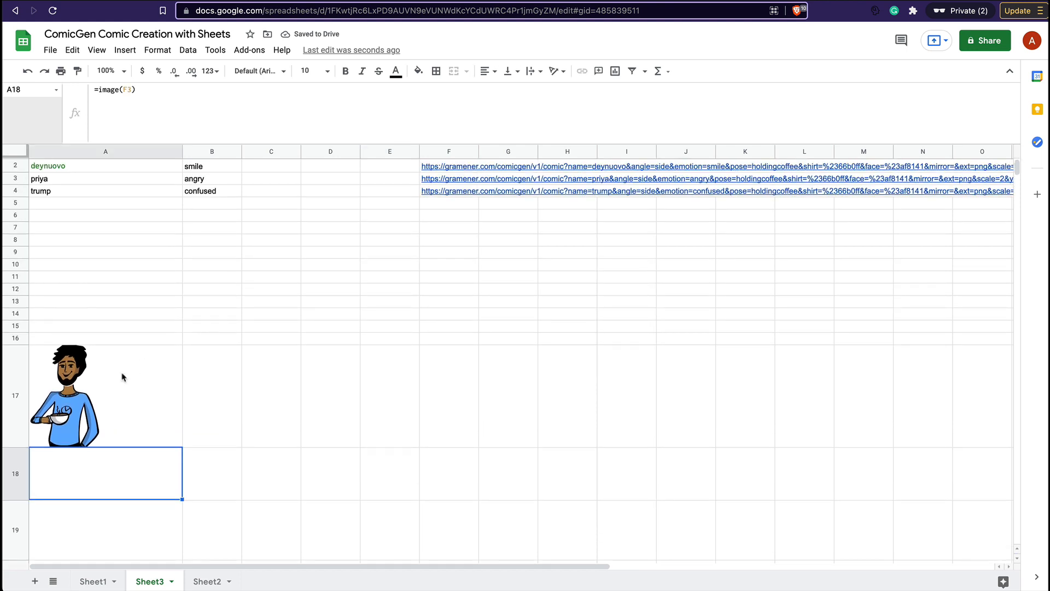
{"action": "left_click", "coordinate": [140, 429]}
{"action": "left_click_drag", "start_coordinate": [180, 445], "coordinate": [177, 519]}
{"action": "left_click", "coordinate": [111, 477]}
{"action": "left_click", "coordinate": [111, 417]}
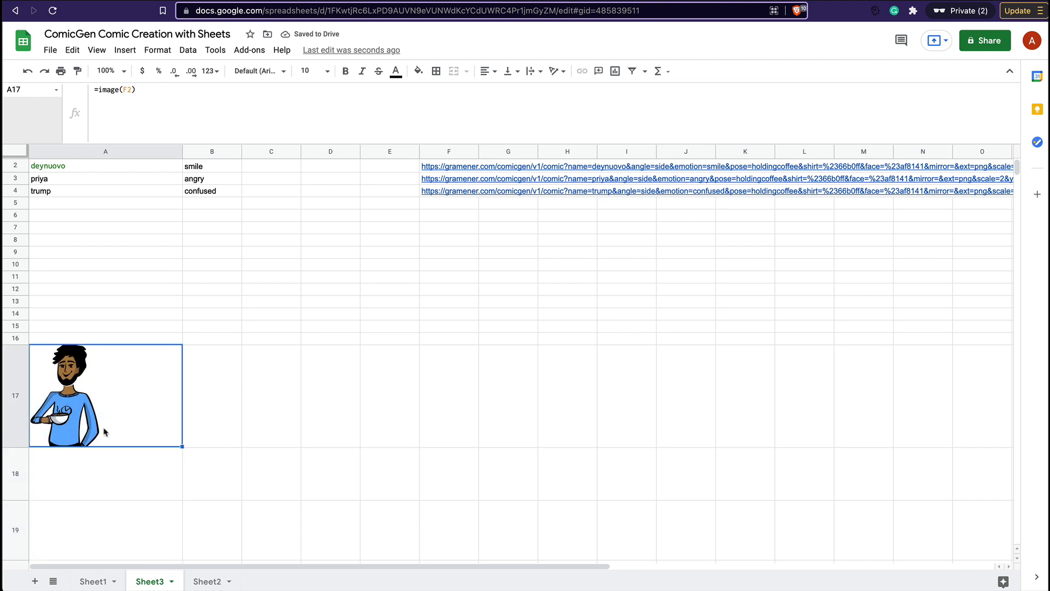
{"action": "left_click", "coordinate": [76, 492]}
{"action": "key", "text": "Up"}
{"action": "left_click", "coordinate": [77, 479]}
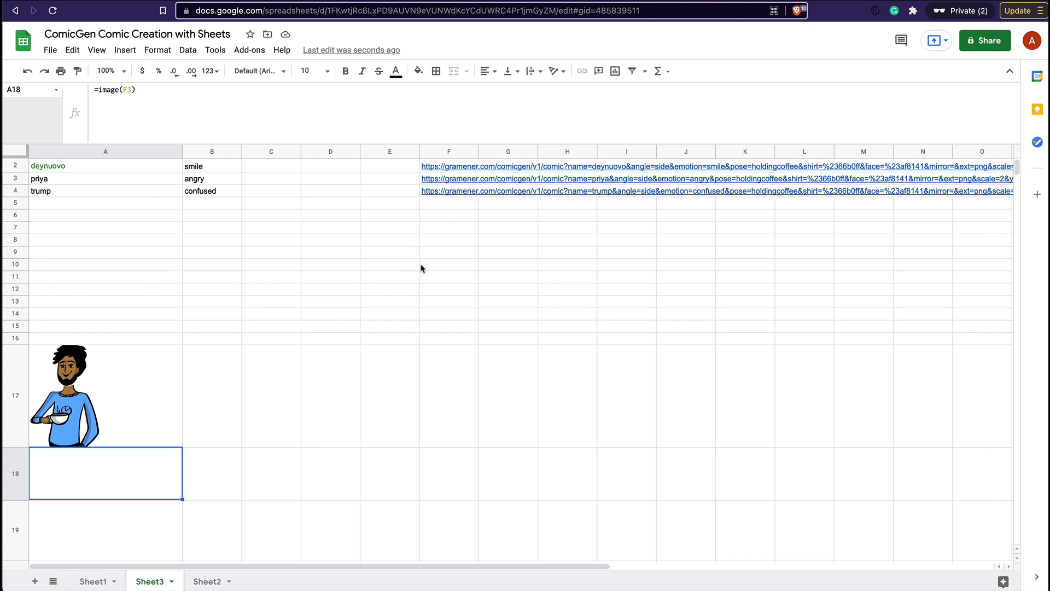
- Re-enter the image formula in A18 as =IMAGE(F3), referencing the priya URL cell
{"action": "scroll", "coordinate": [403, 277], "scroll_direction": "up", "scroll_amount": 1}
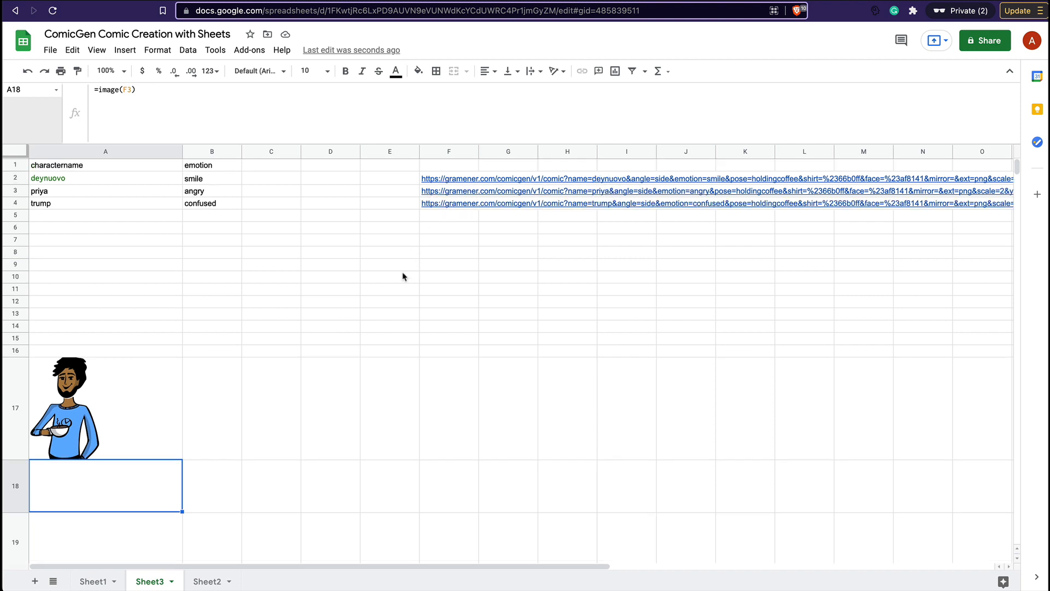
{"action": "scroll", "coordinate": [403, 276], "scroll_direction": "down", "scroll_amount": 3}
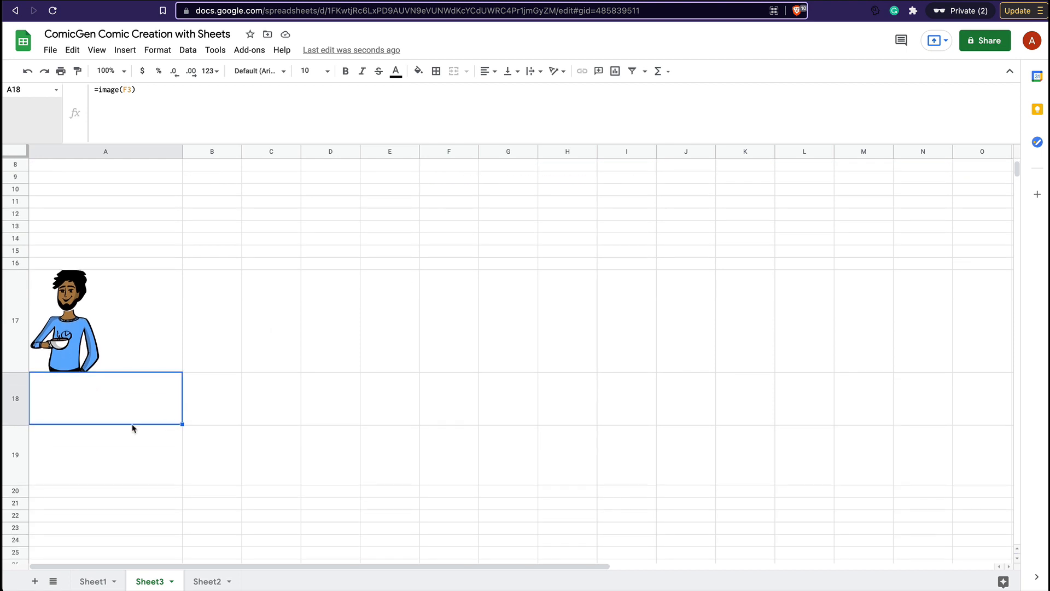
{"action": "type", "text": "=img"}
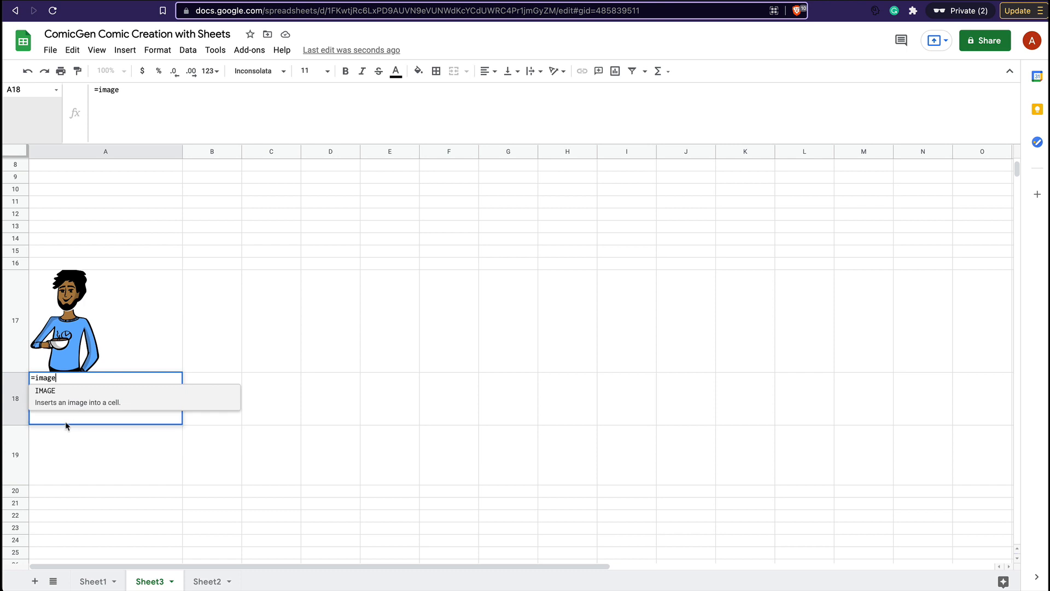
{"action": "left_click", "coordinate": [59, 402]}
{"action": "scroll", "coordinate": [340, 284], "scroll_direction": "up", "scroll_amount": 3}
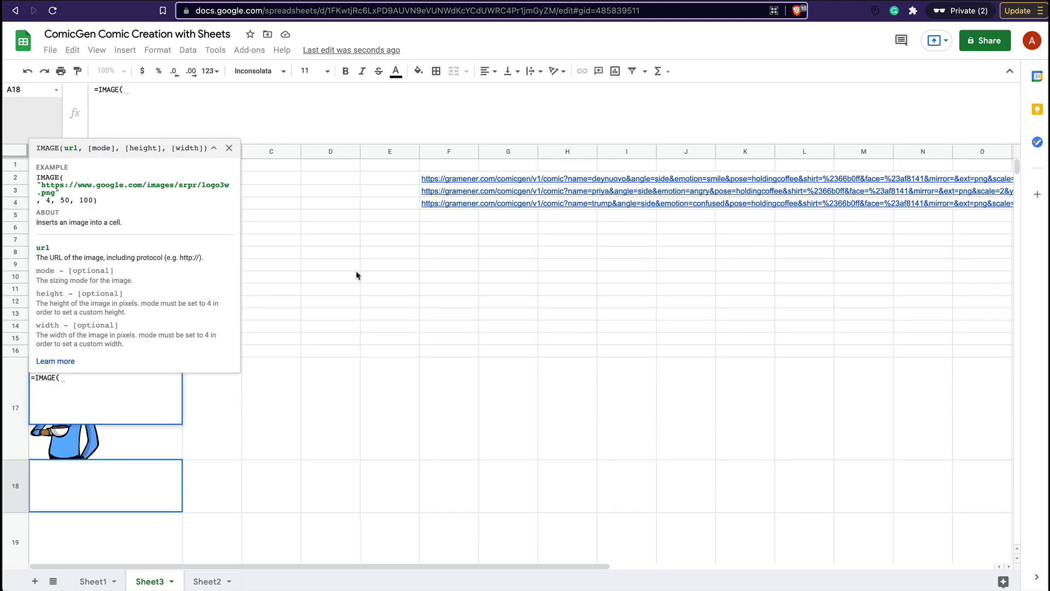
{"action": "left_click", "coordinate": [428, 192]}
{"action": "type", "text": ")"}
{"action": "key", "text": "Return"}
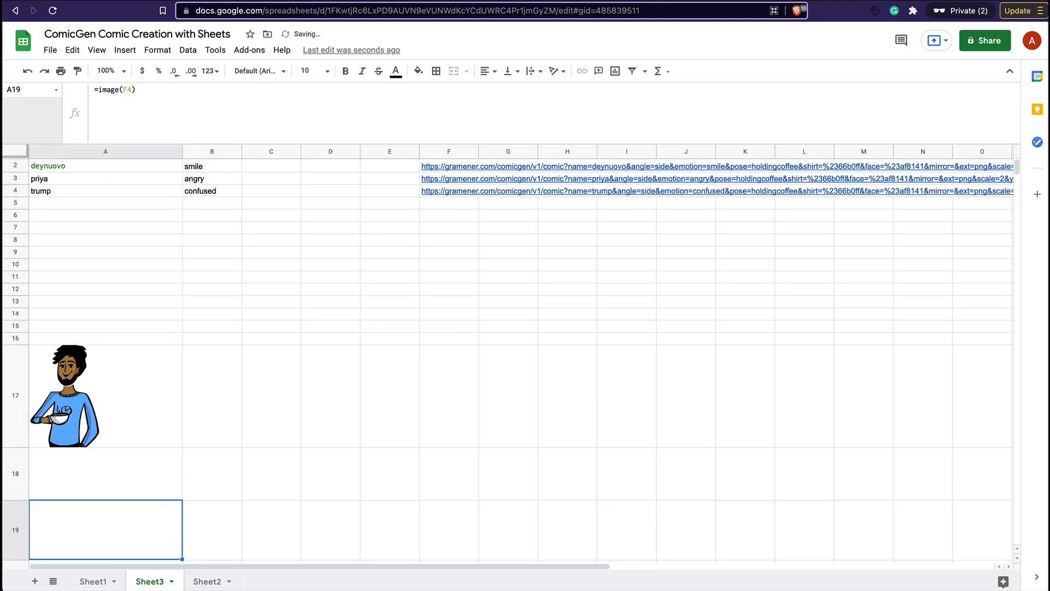
- Increase the heights of rows 18 and 19 to make more room for the character images
{"action": "scroll", "coordinate": [268, 358], "scroll_direction": "down", "scroll_amount": 3}
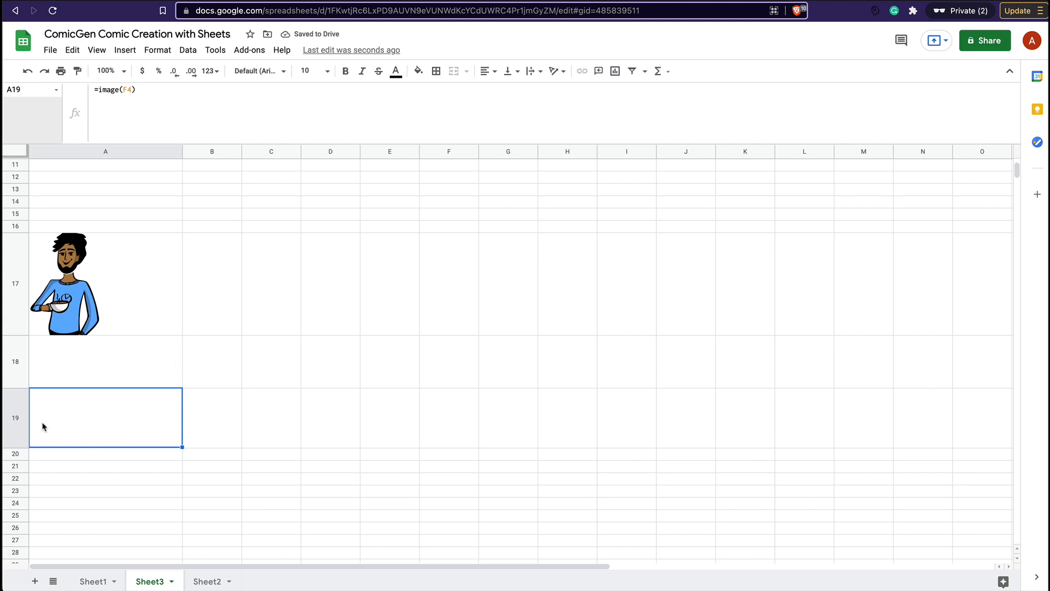
{"action": "left_click", "coordinate": [100, 356]}
{"action": "left_click_drag", "start_coordinate": [22, 389], "coordinate": [22, 421]}
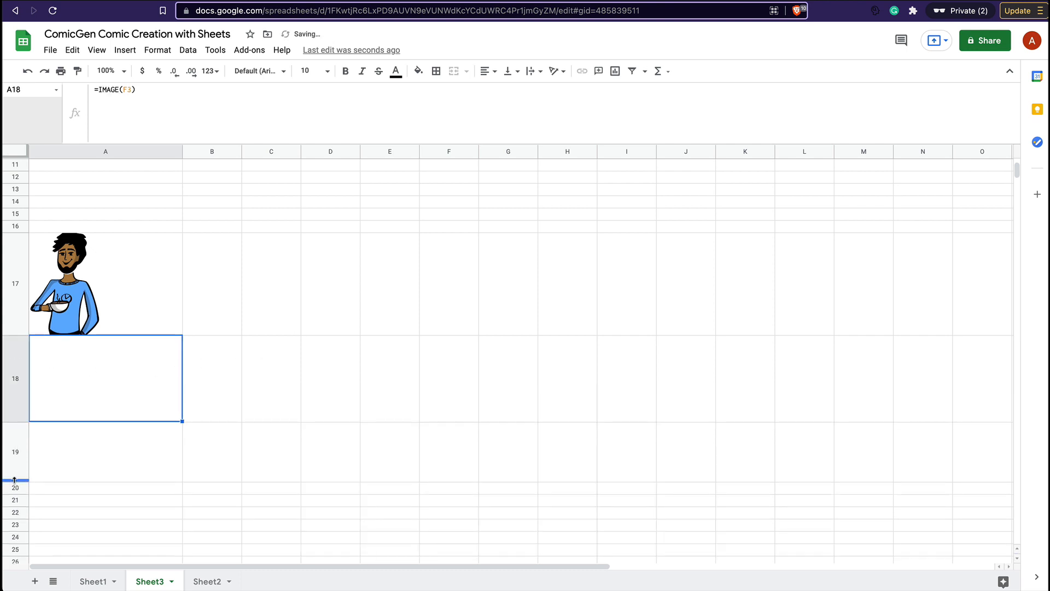
{"action": "left_click_drag", "start_coordinate": [14, 480], "coordinate": [14, 510]}
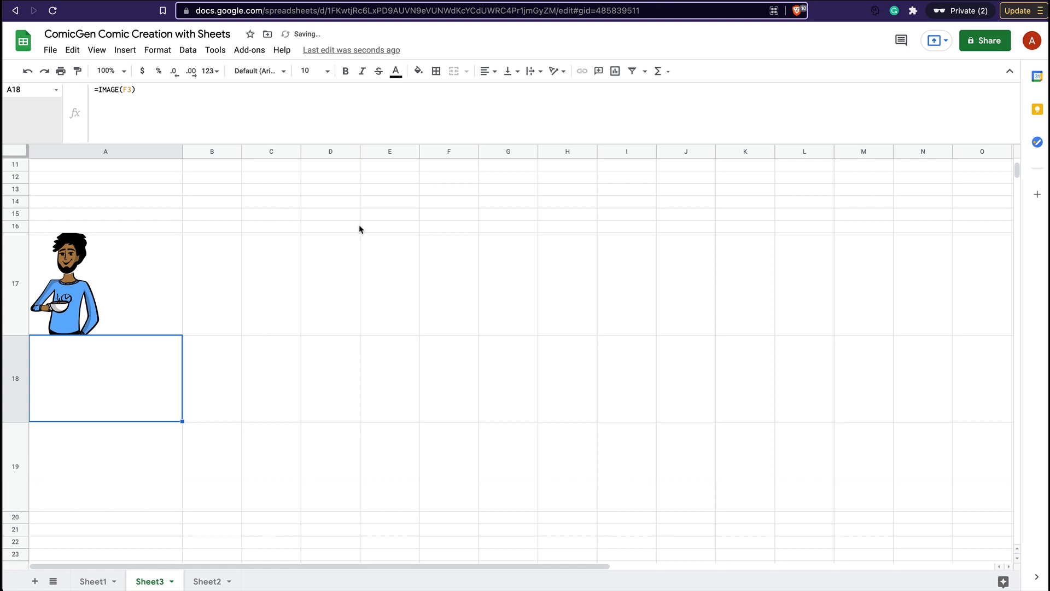
{"action": "scroll", "coordinate": [354, 257], "scroll_direction": "up", "scroll_amount": 5}
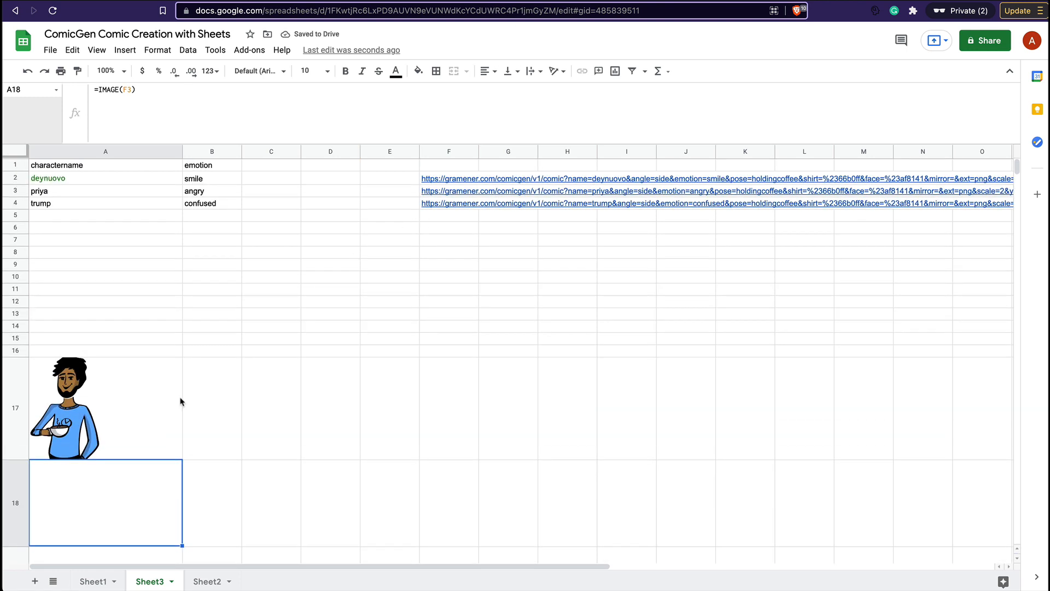
- Try the image formula in A18 with the deynuovo URL cell as =IMAGE(F2)
{"action": "left_click", "coordinate": [127, 92]}
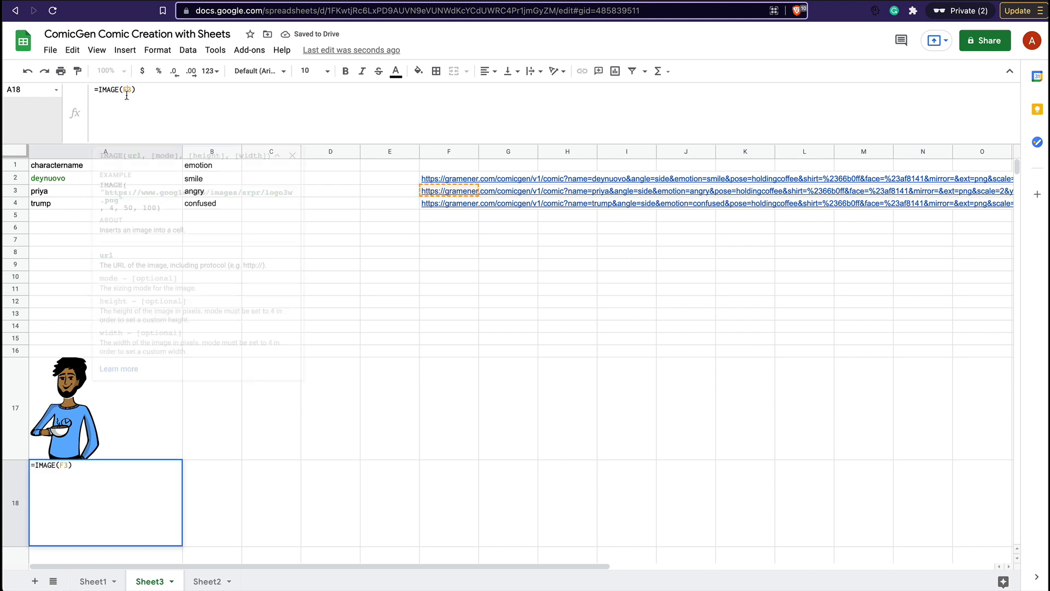
{"action": "key", "text": "shift+Right"}
{"action": "type", "text": "2"}
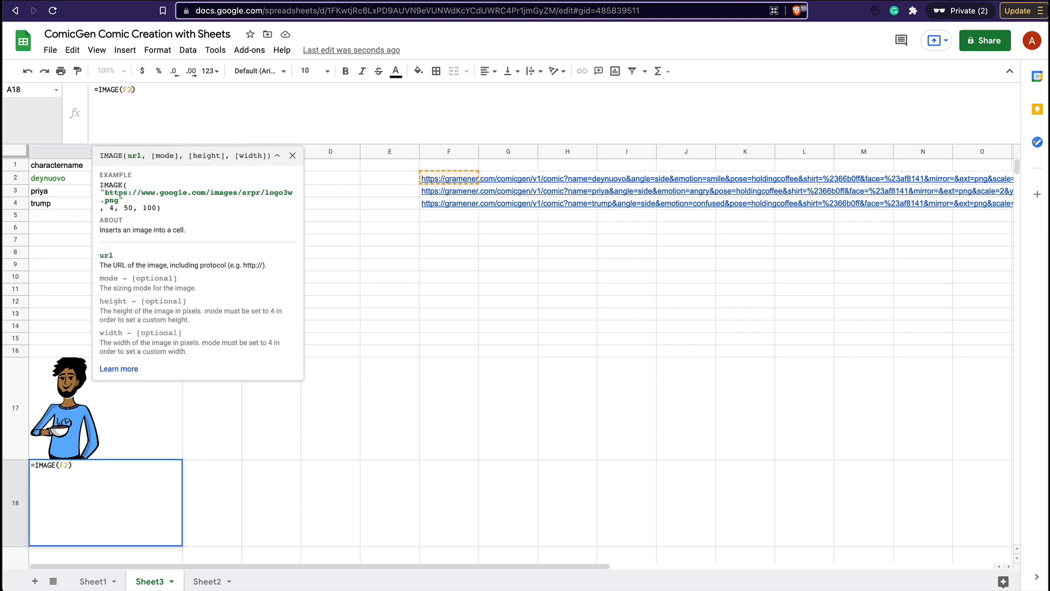
{"action": "key", "text": "Return"}
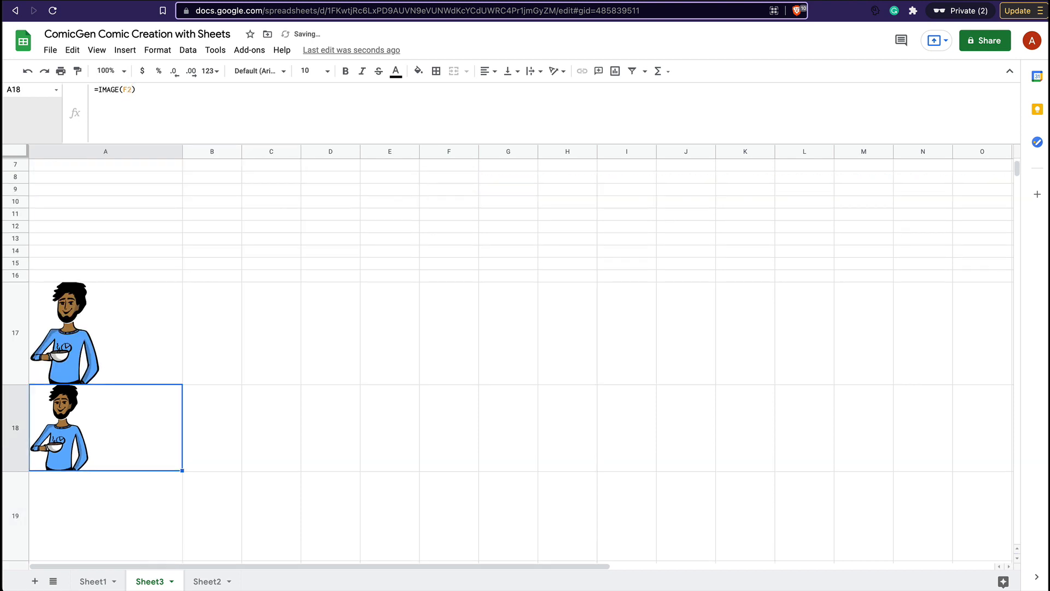
- Set the image formula in A18 back to =IMAGE(F3)
{"action": "left_click", "coordinate": [131, 91]}
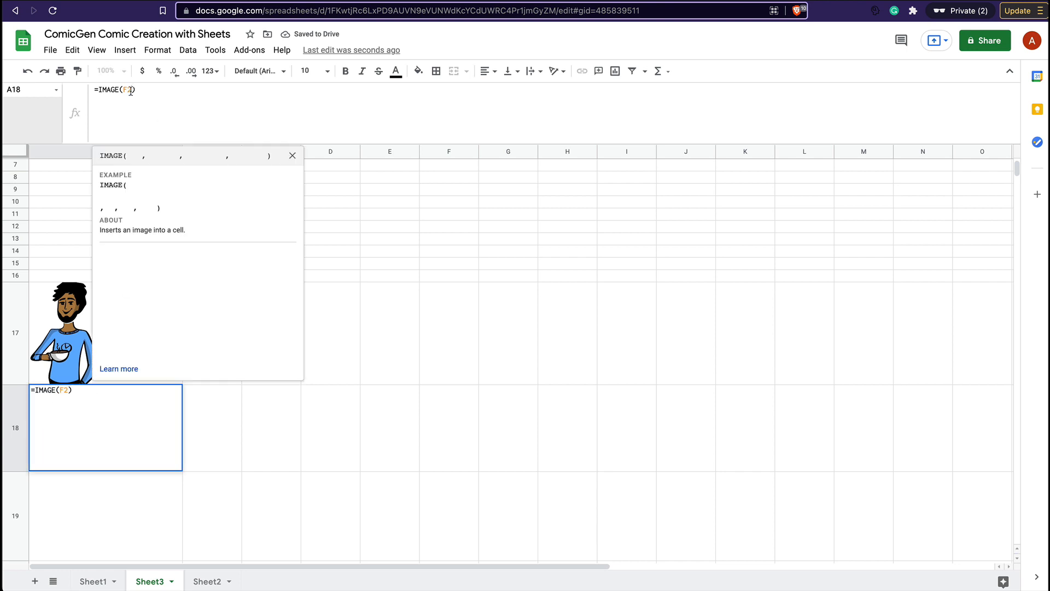
{"action": "key", "text": "BackSpace"}
{"action": "type", "text": "3"}
{"action": "key", "text": "Return"}
{"action": "scroll", "coordinate": [241, 293], "scroll_direction": "up", "scroll_amount": 3}
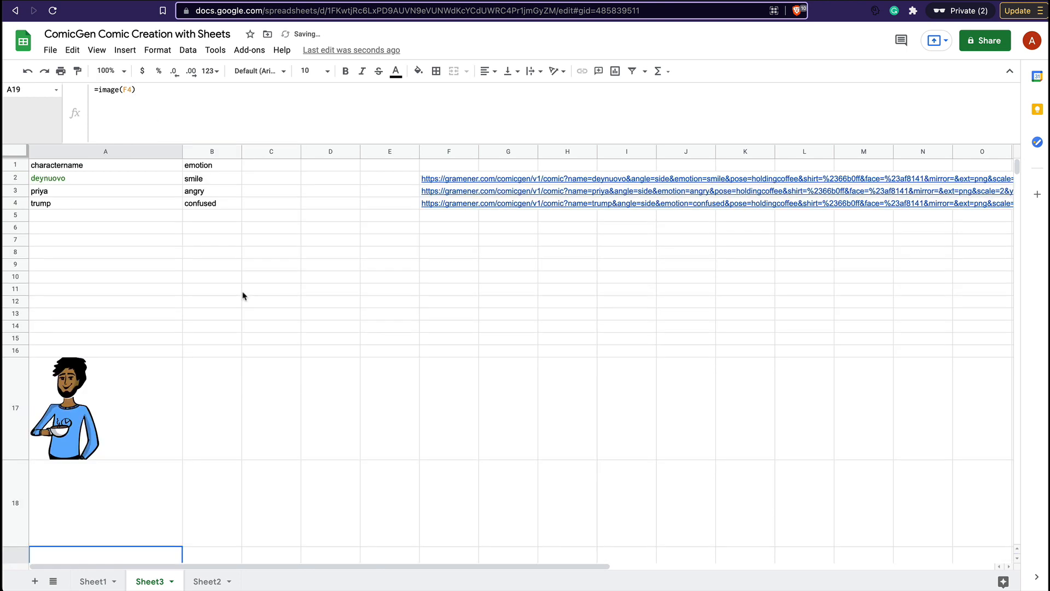
- Check the character name and emotion entries in rows 3 and 2
{"action": "left_click", "coordinate": [110, 195]}
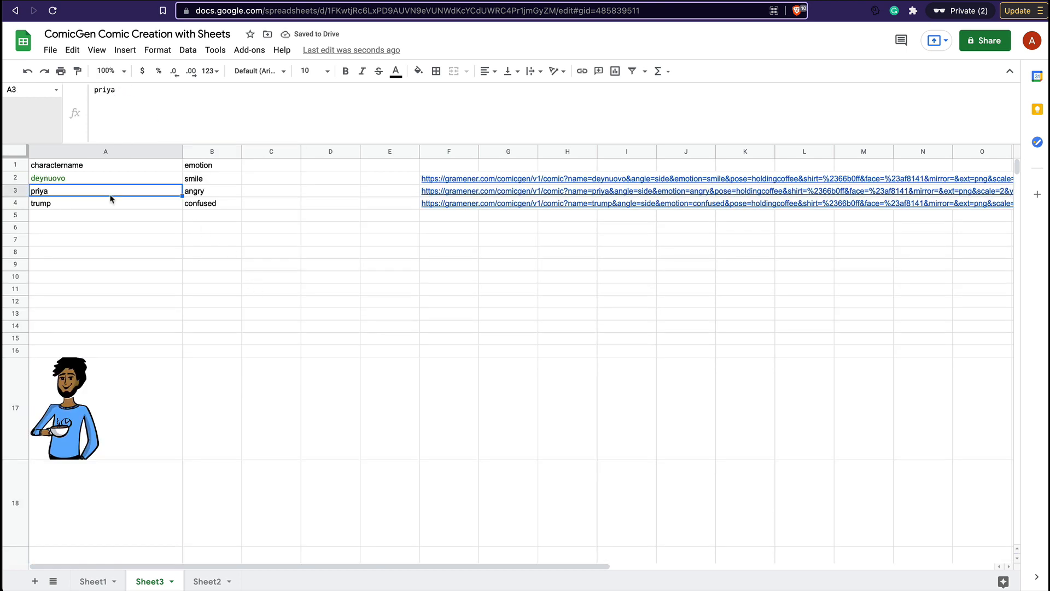
{"action": "key", "text": "Right"}
{"action": "key", "text": "Right"}
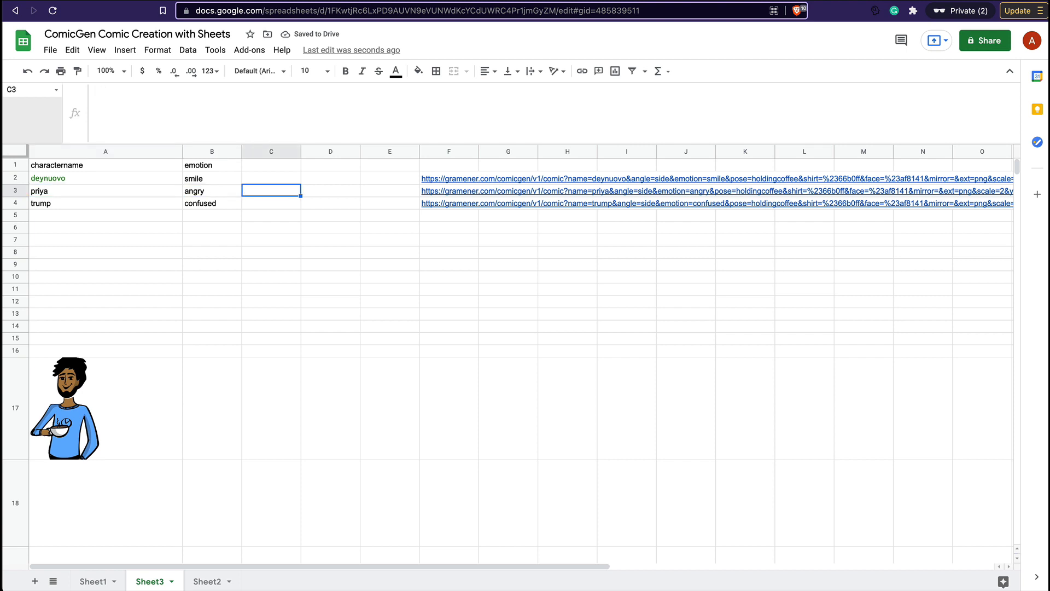
{"action": "key", "text": "Right"}
{"action": "key", "text": "Right"}
{"action": "key", "text": "Left"}
{"action": "key", "text": "Left"}
{"action": "key", "text": "Left"}
{"action": "key", "text": "Up"}
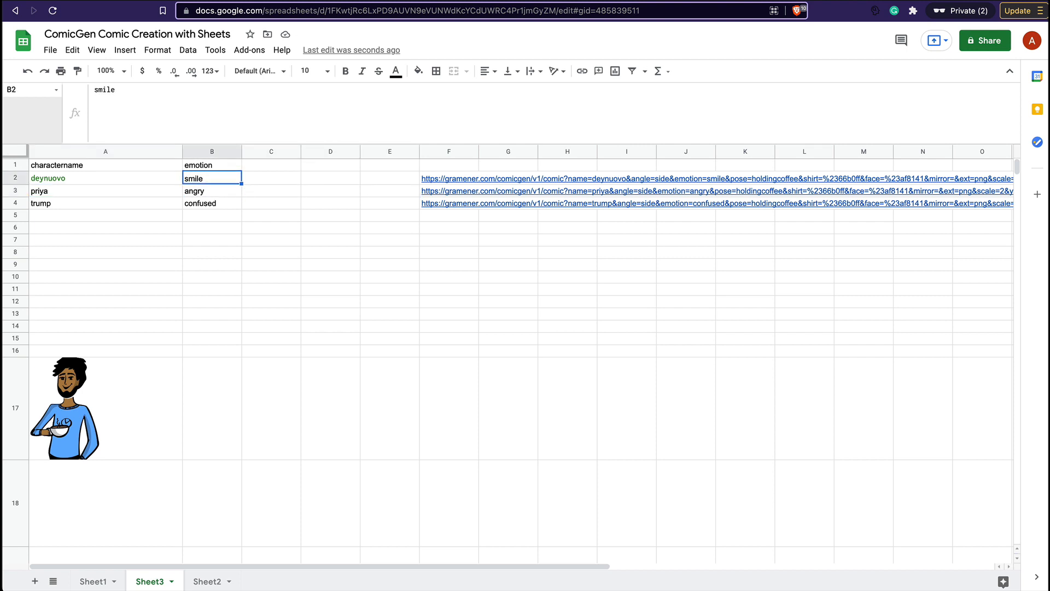
- Review the character name and emotion cells in rows 2 to 4
{"action": "key", "text": "Down"}
{"action": "key", "text": "Left"}
{"action": "key", "text": "Up"}
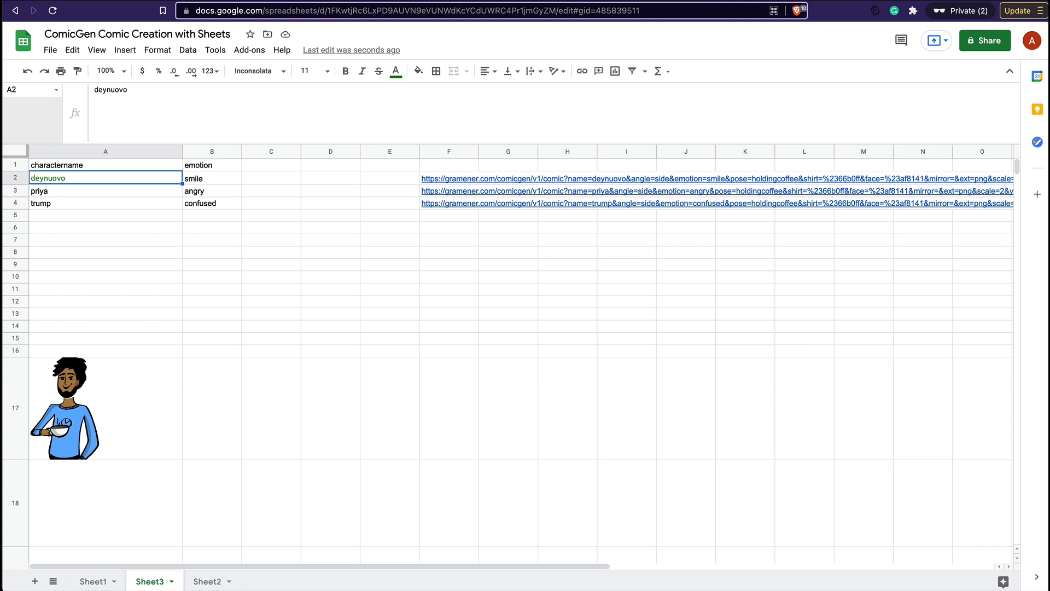
{"action": "key", "text": "Right"}
{"action": "key", "text": "Down"}
{"action": "key", "text": "Down"}
{"action": "key", "text": "Left"}
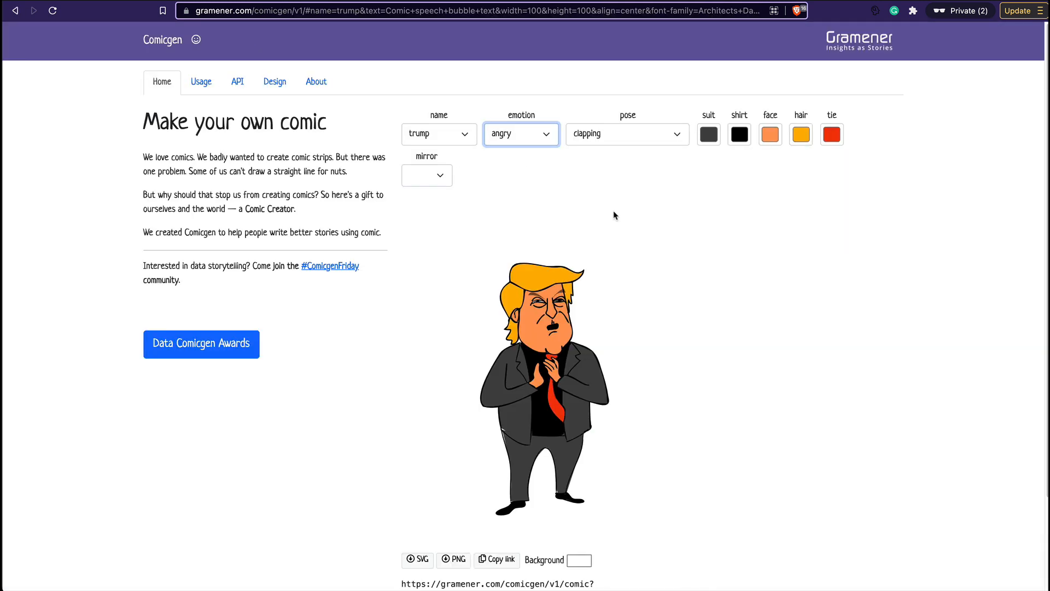
- Switch to the Comicgen site, choose the priya character and examine its available angles, emotions and generated URL
{"action": "left_click", "coordinate": [442, 137]}
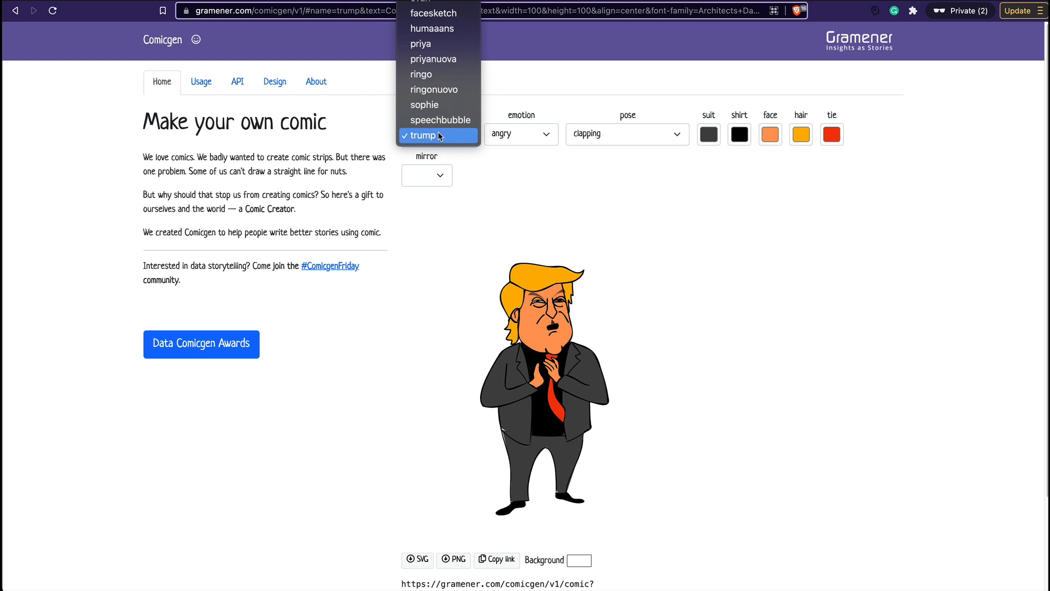
{"action": "left_click", "coordinate": [430, 40]}
{"action": "left_click", "coordinate": [491, 136]}
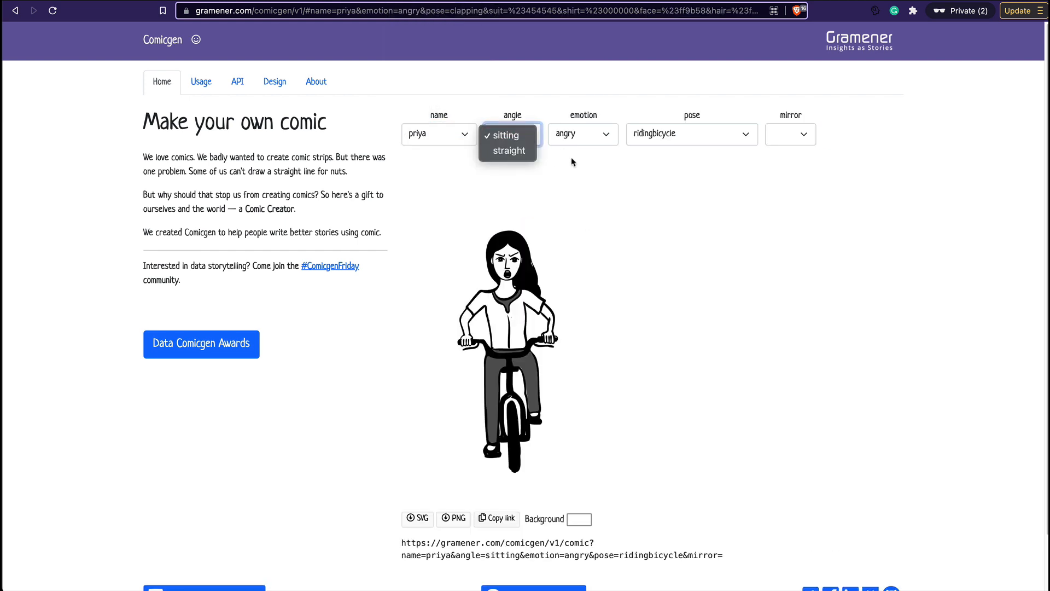
{"action": "left_click", "coordinate": [580, 143]}
{"action": "left_click", "coordinate": [579, 143]}
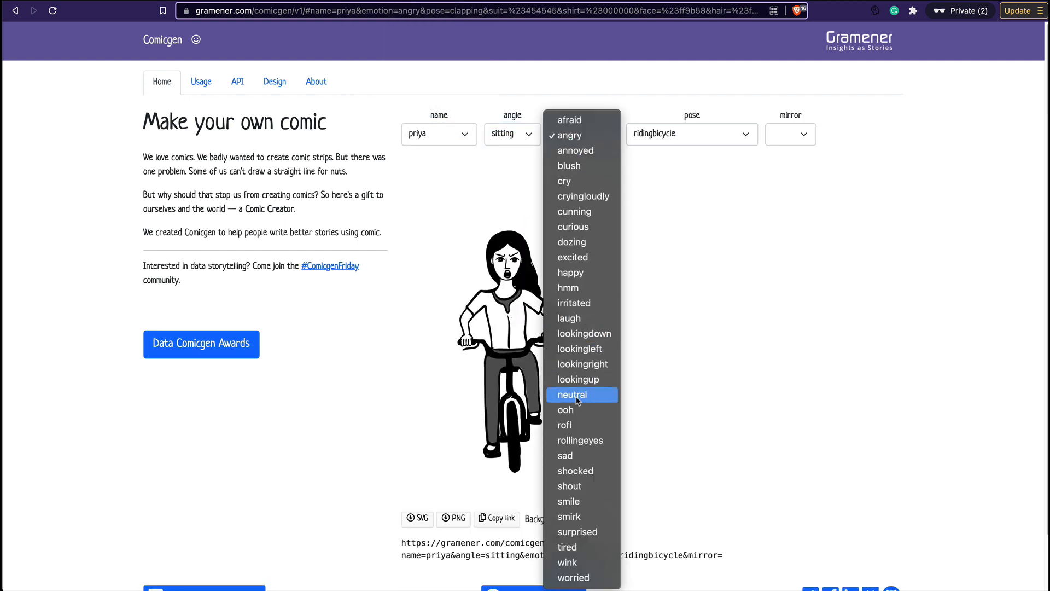
{"action": "left_click", "coordinate": [694, 428]}
{"action": "scroll", "coordinate": [694, 428], "scroll_direction": "down", "scroll_amount": 2}
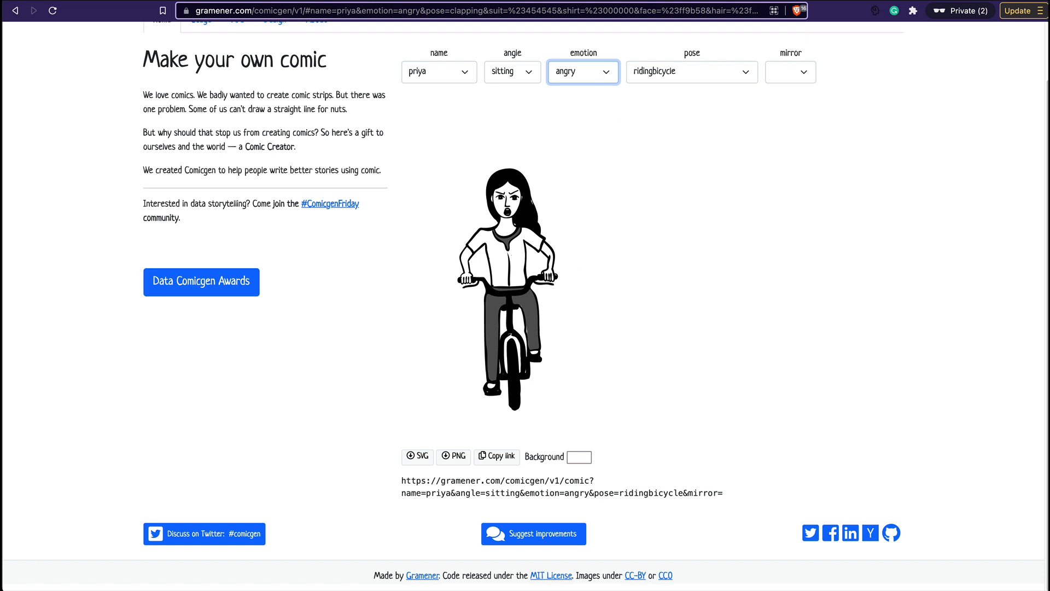
- Back in the spreadsheet, remove &pose=holdingcoffee from the CONCATENATE formula in F2 and fill it down to F4
{"action": "left_click", "coordinate": [821, 1]}
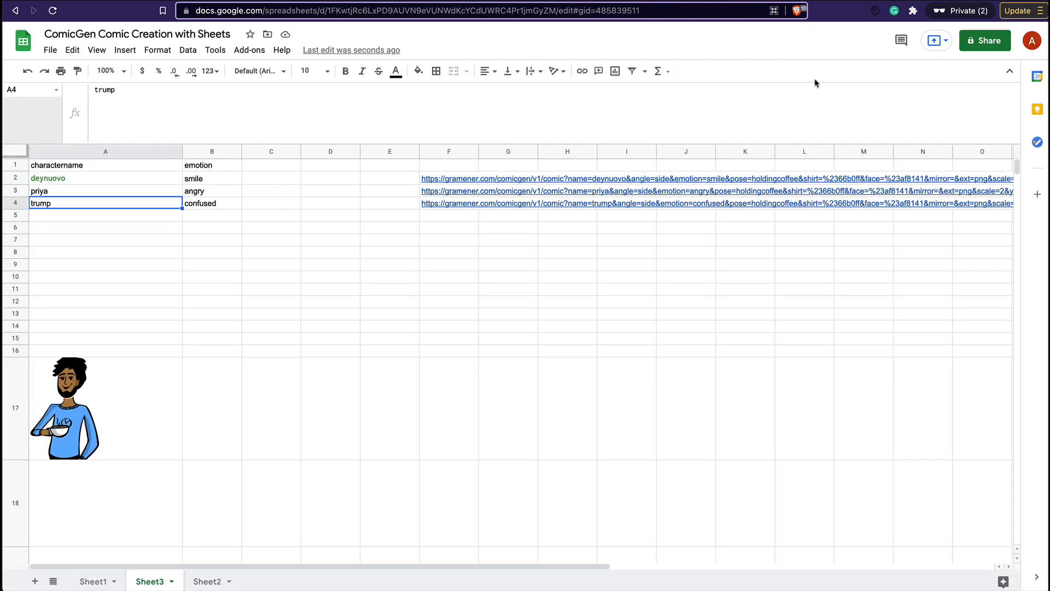
{"action": "left_click", "coordinate": [473, 182]}
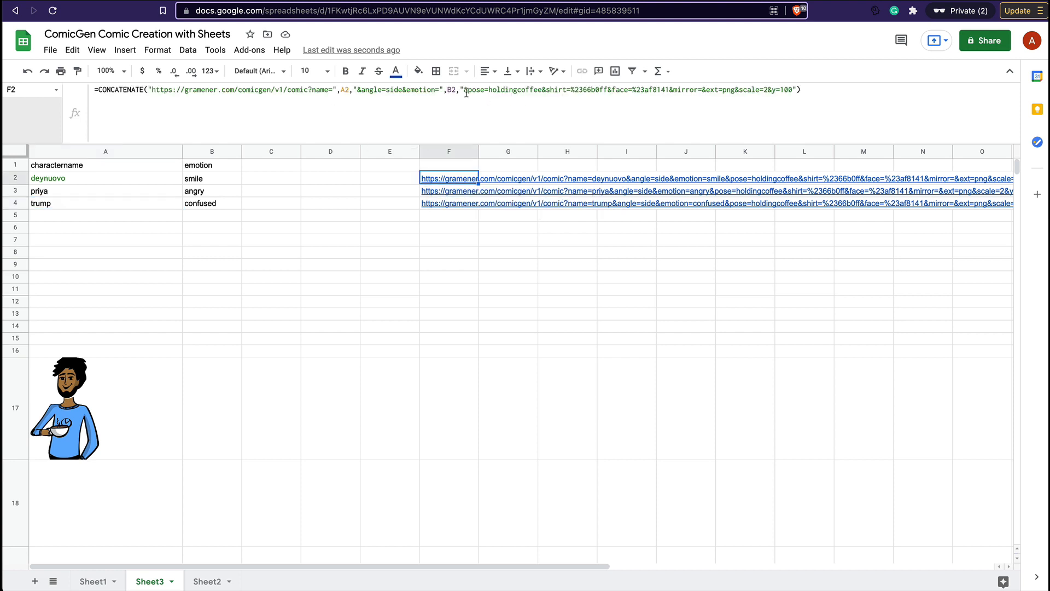
{"action": "left_click_drag", "start_coordinate": [464, 90], "coordinate": [542, 90]}
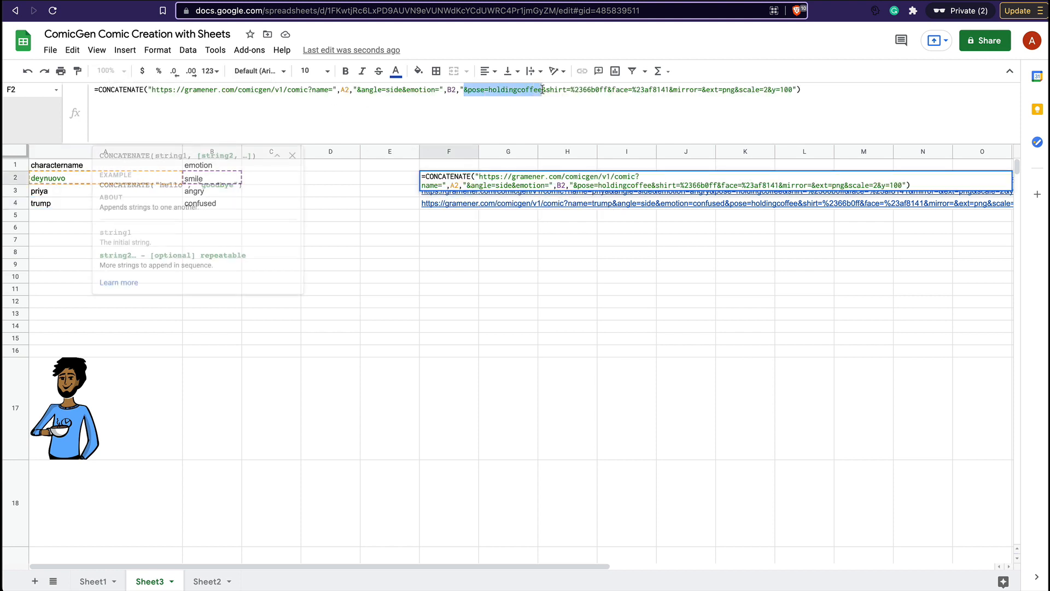
{"action": "key", "text": "BackSpace"}
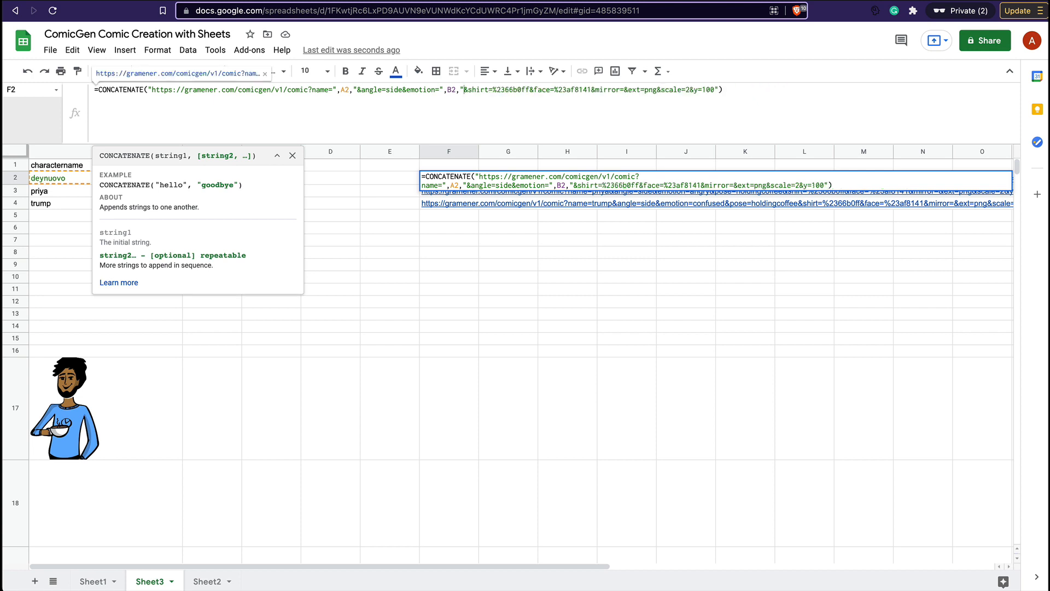
{"action": "key", "text": "Return"}
{"action": "key", "text": "Up"}
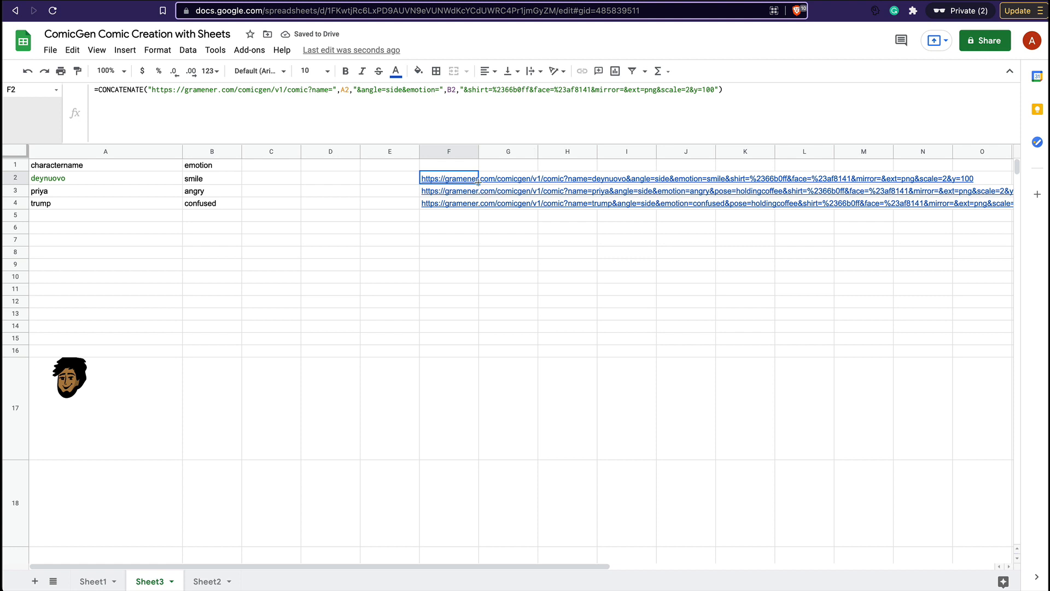
{"action": "left_click_drag", "start_coordinate": [479, 183], "coordinate": [478, 209]}
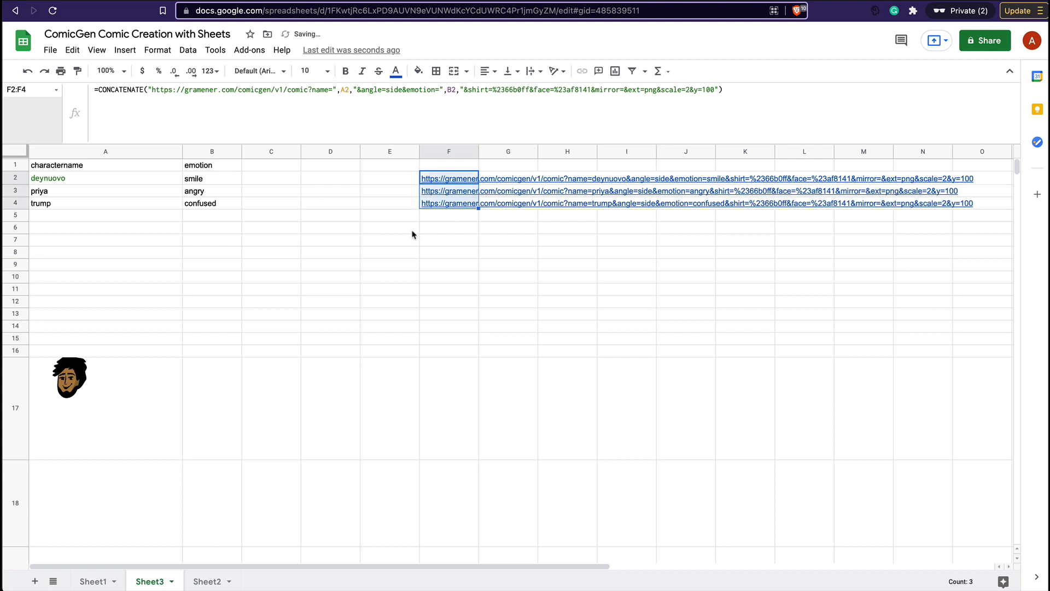
- Check the priya URL in F3 and the image formulas and pictures in A18 and A19
{"action": "left_click", "coordinate": [461, 192]}
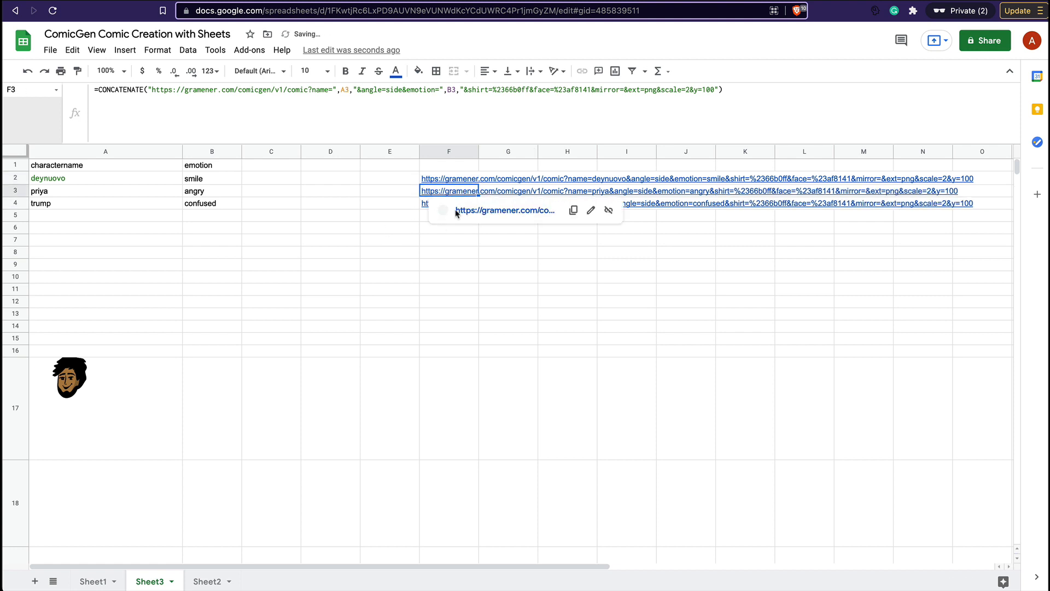
{"action": "left_click", "coordinate": [106, 509]}
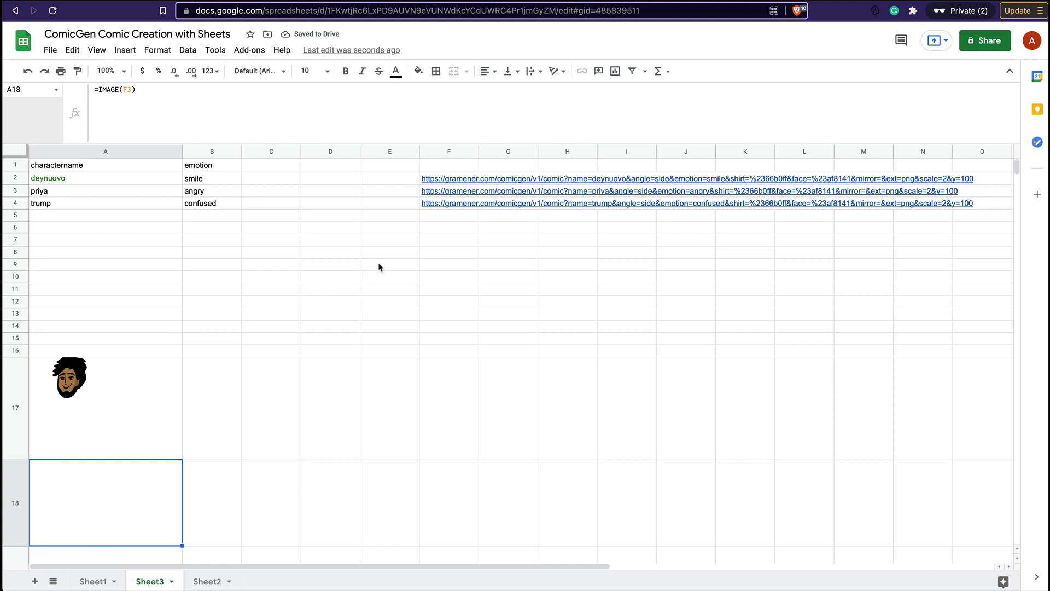
{"action": "scroll", "coordinate": [378, 267], "scroll_direction": "down", "scroll_amount": 3}
{"action": "scroll", "coordinate": [365, 274], "scroll_direction": "down", "scroll_amount": 3}
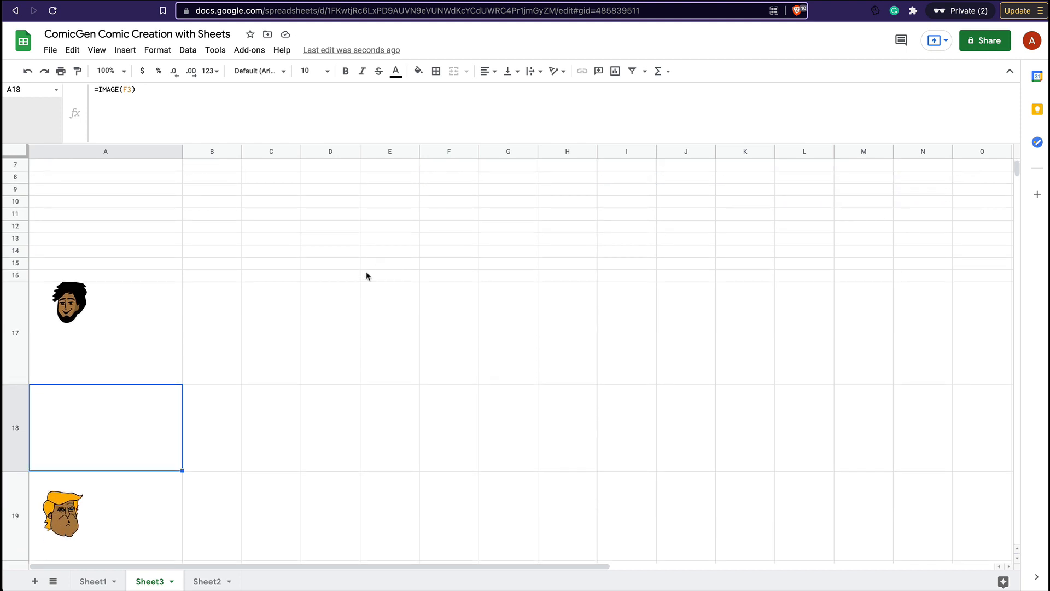
{"action": "key", "text": "Down"}
{"action": "scroll", "coordinate": [268, 293], "scroll_direction": "up", "scroll_amount": 6}
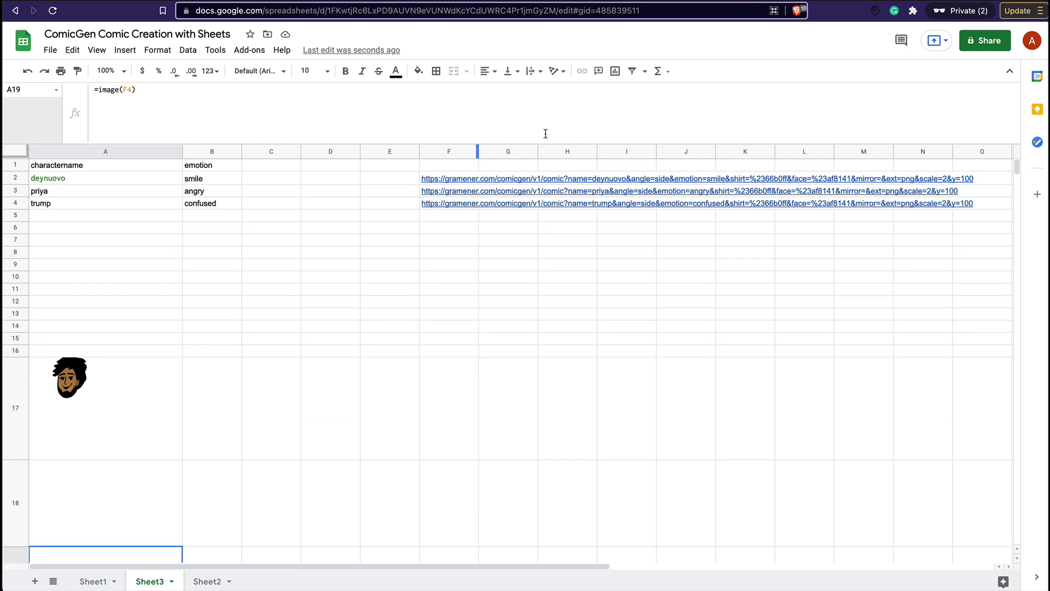
- Remove &angle=side from the CONCATENATE formula in F3 and check the character images in rows 17 to 19
{"action": "left_click", "coordinate": [458, 193]}
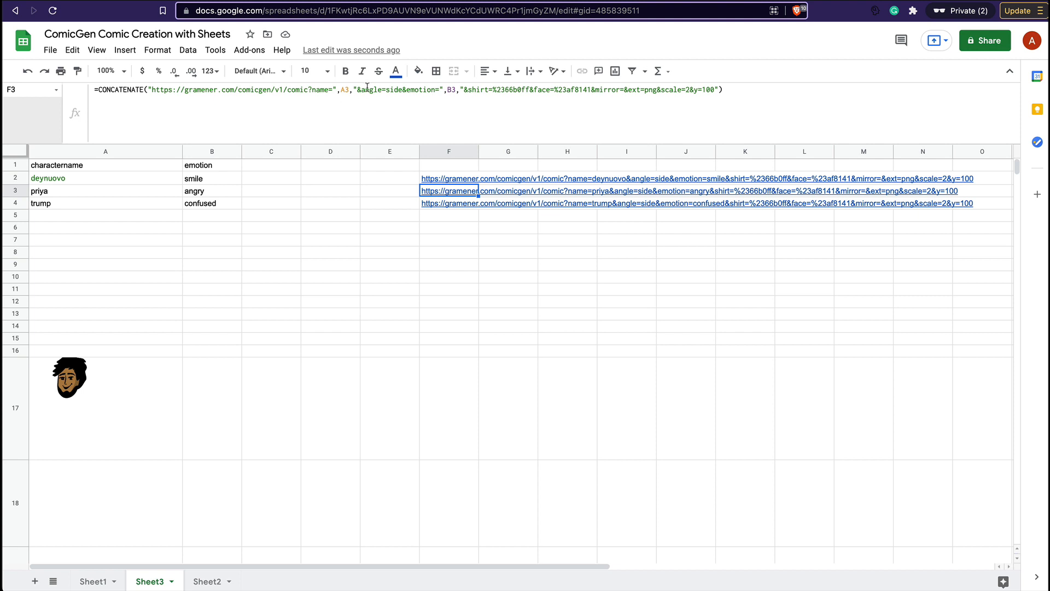
{"action": "left_click", "coordinate": [404, 88]}
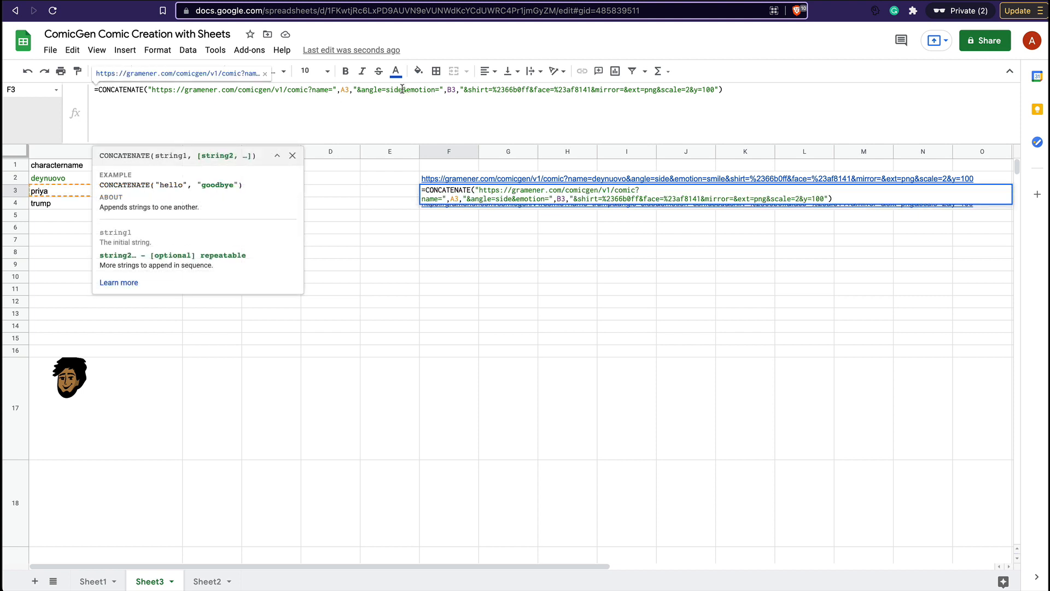
{"action": "key", "text": "BackSpace"}
{"action": "key", "text": "BackSpace"}
{"action": "key", "text": "BackSpace"}
{"action": "key", "text": "BackSpace"}
{"action": "key", "text": "BackSpace"}
{"action": "key", "text": "BackSpace"}
{"action": "key", "text": "BackSpace"}
{"action": "key", "text": "BackSpace"}
{"action": "key", "text": "BackSpace"}
{"action": "key", "text": "BackSpace"}
{"action": "key", "text": "BackSpace"}
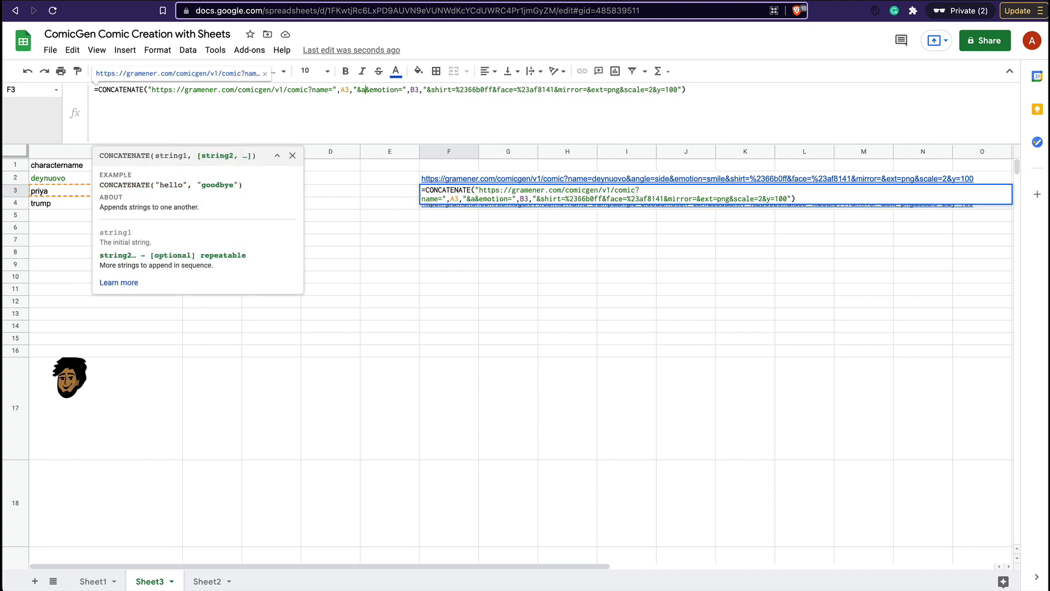
{"action": "key", "text": "Return"}
{"action": "key", "text": "Up"}
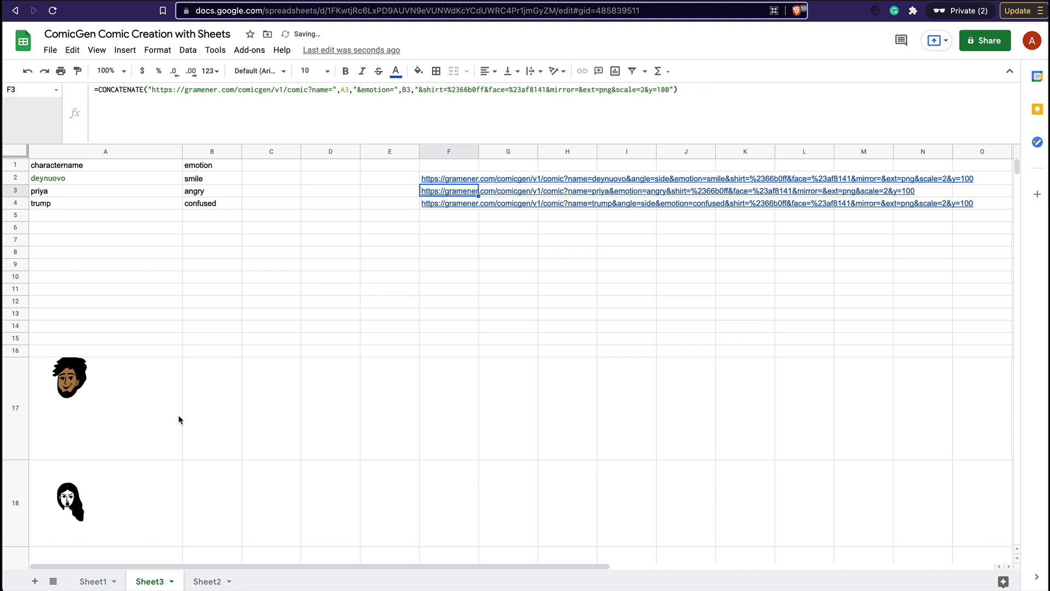
{"action": "scroll", "coordinate": [179, 419], "scroll_direction": "down", "scroll_amount": 3}
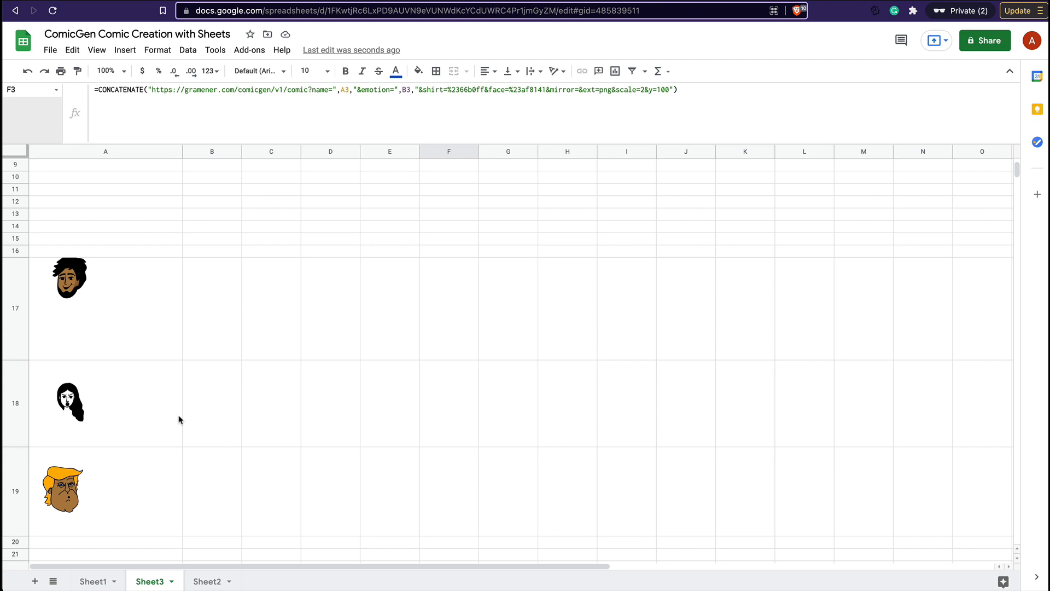
{"action": "scroll", "coordinate": [179, 419], "scroll_direction": "up", "scroll_amount": 3}
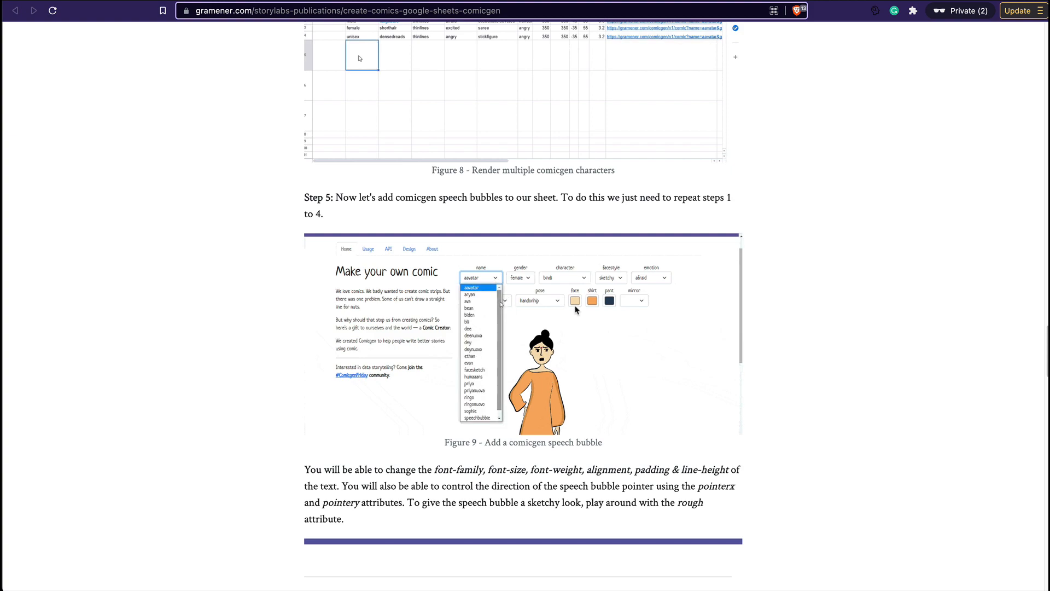
- Switch to the Gramener article and read its speech bubble instructions and data comic strip examples
{"action": "scroll", "coordinate": [575, 308], "scroll_direction": "down", "scroll_amount": 3}
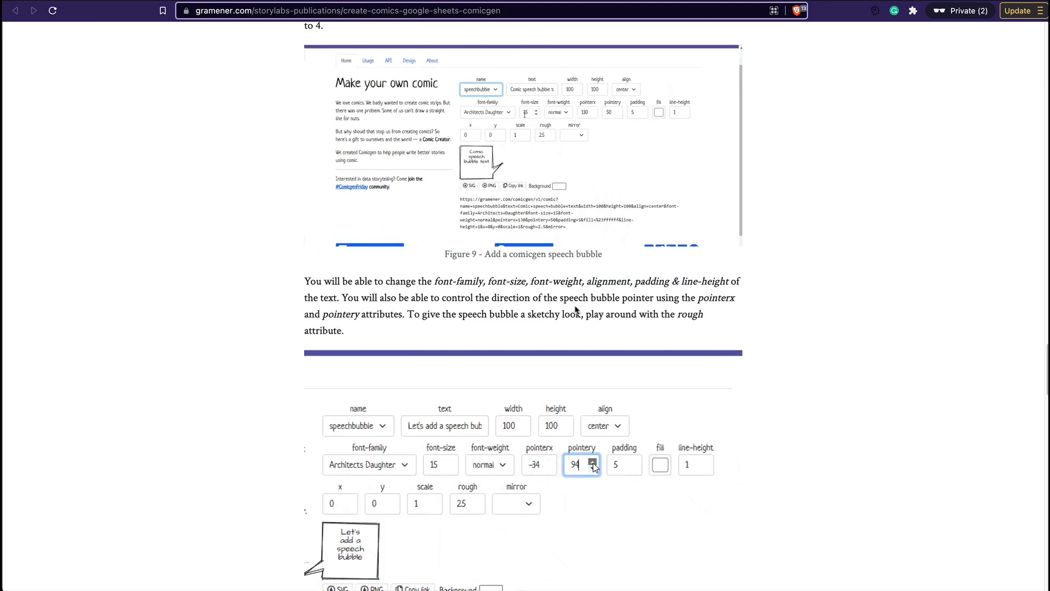
{"action": "scroll", "coordinate": [574, 306], "scroll_direction": "down", "scroll_amount": 6}
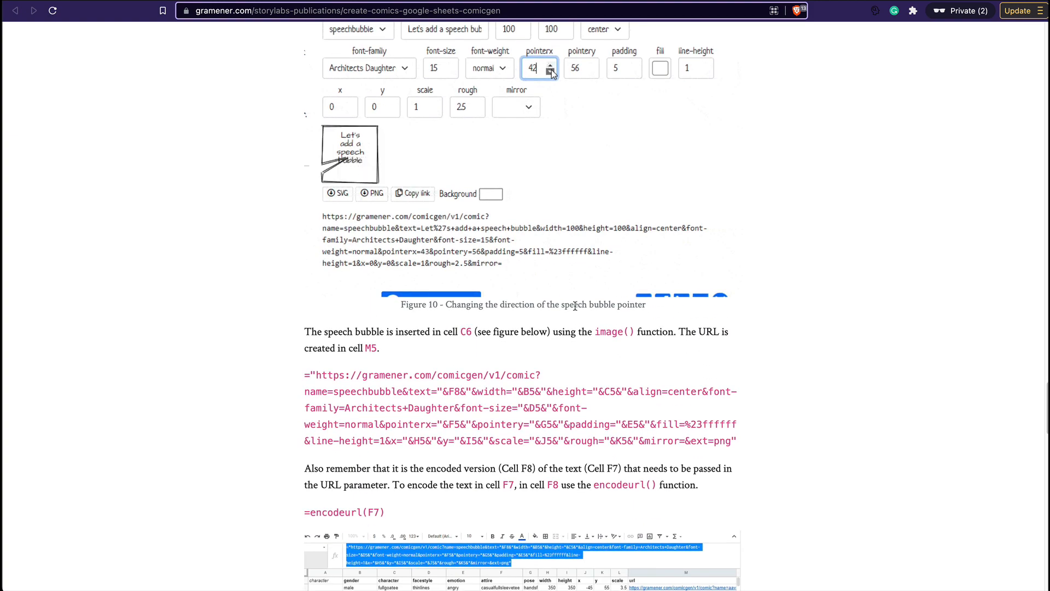
{"action": "scroll", "coordinate": [574, 306], "scroll_direction": "down", "scroll_amount": 7}
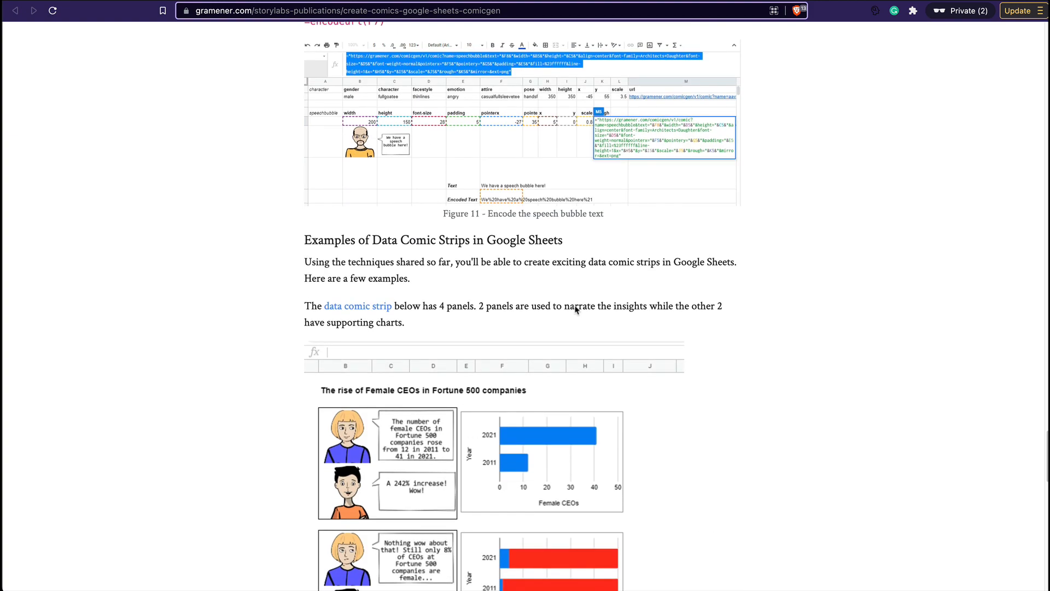
{"action": "scroll", "coordinate": [575, 307], "scroll_direction": "down", "scroll_amount": 5}
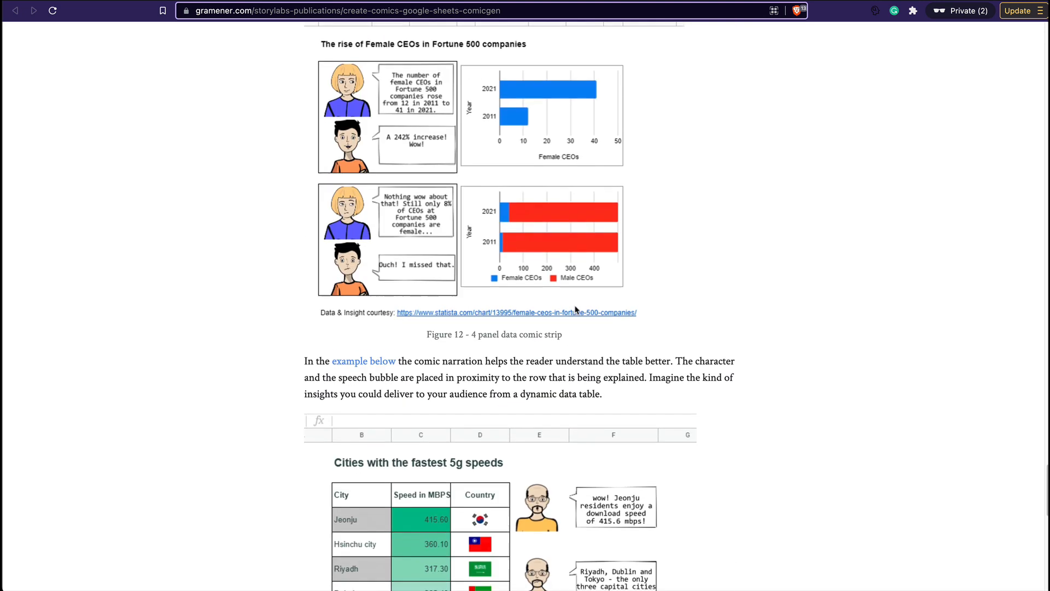
{"action": "scroll", "coordinate": [574, 307], "scroll_direction": "up", "scroll_amount": 2}
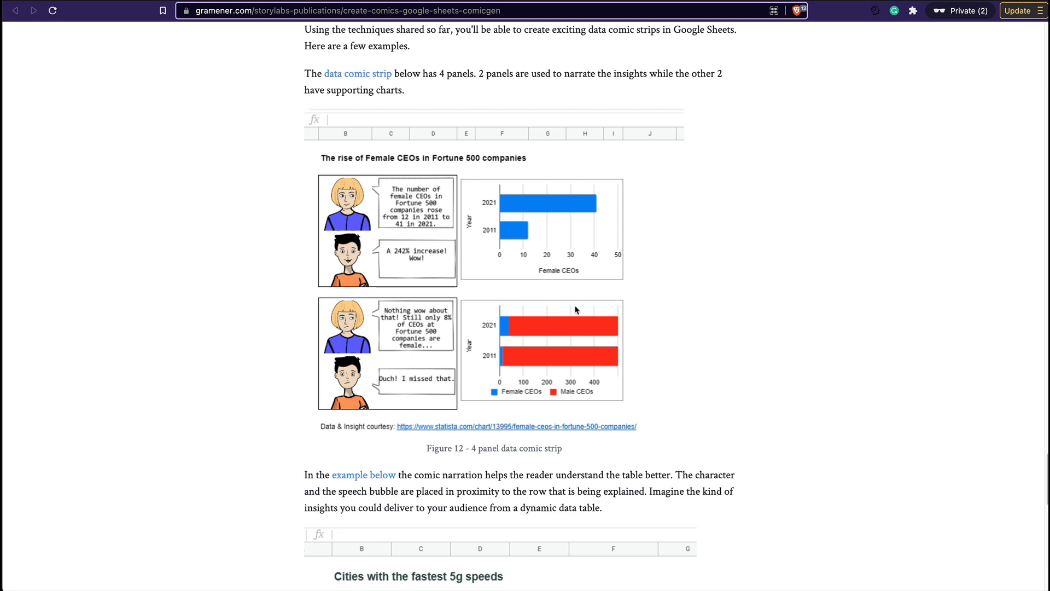
{"action": "scroll", "coordinate": [575, 309], "scroll_direction": "down", "scroll_amount": 8}
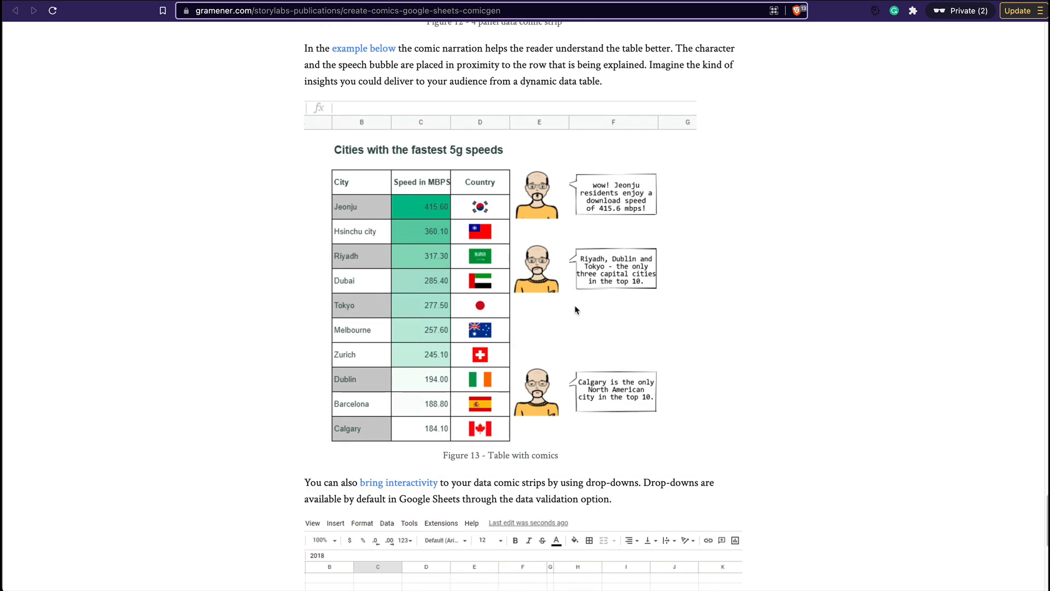
{"action": "scroll", "coordinate": [576, 310], "scroll_direction": "up", "scroll_amount": 7}
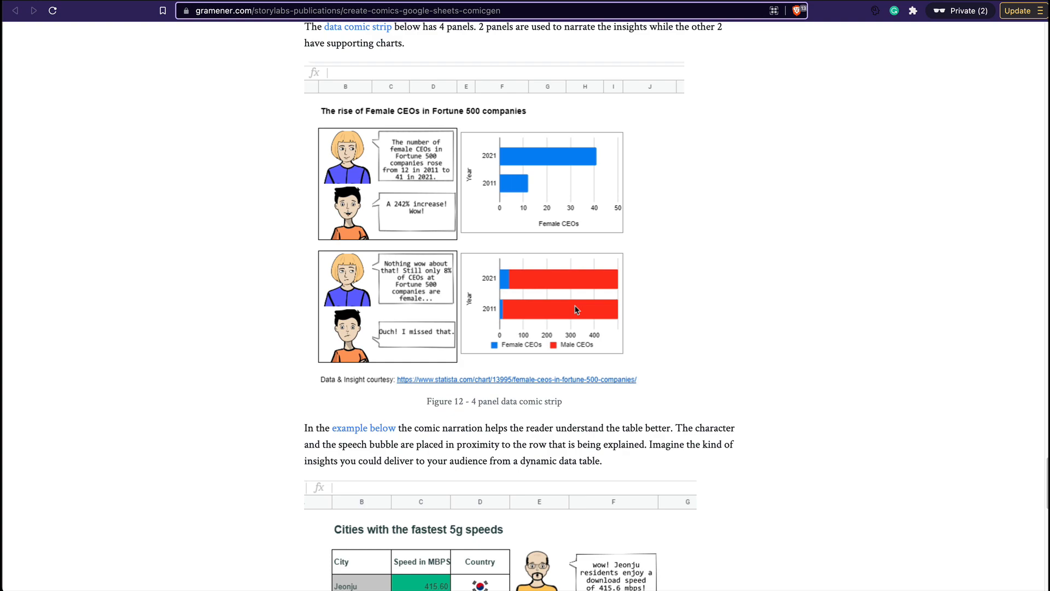
{"action": "scroll", "coordinate": [575, 309], "scroll_direction": "up", "scroll_amount": 20}
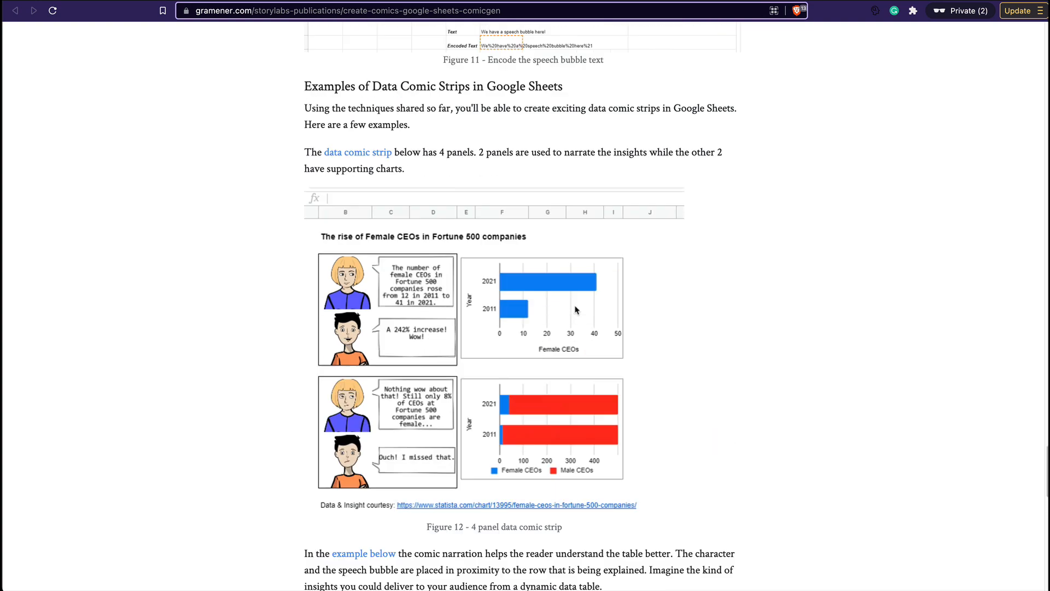
{"action": "scroll", "coordinate": [575, 310], "scroll_direction": "up", "scroll_amount": 20}
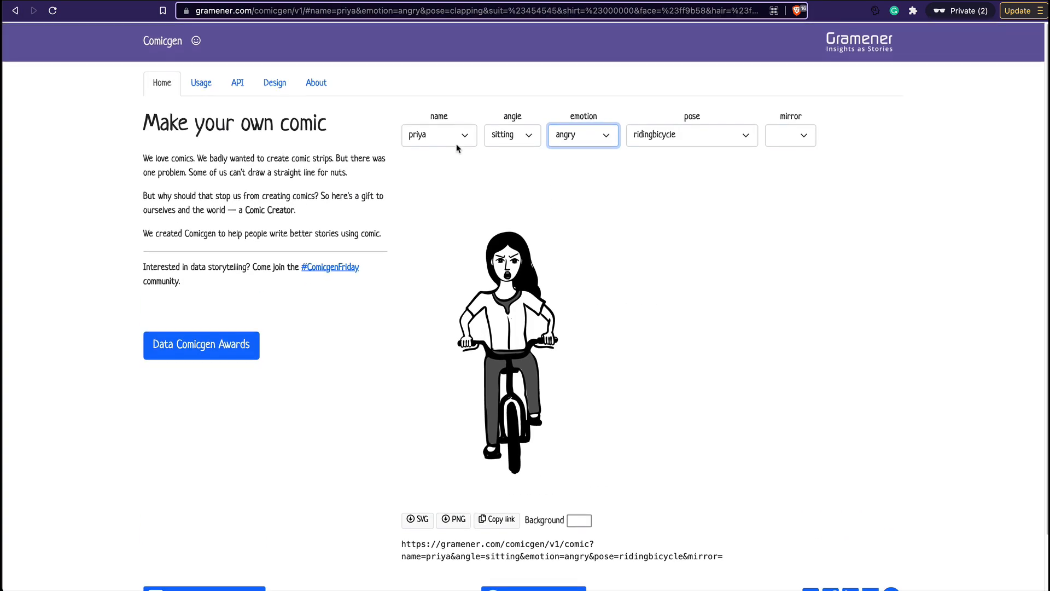
- Switch the Comicgen character to humaaans and try the caesar, no-hair and turban-1 heads
{"action": "left_click", "coordinate": [438, 134]}
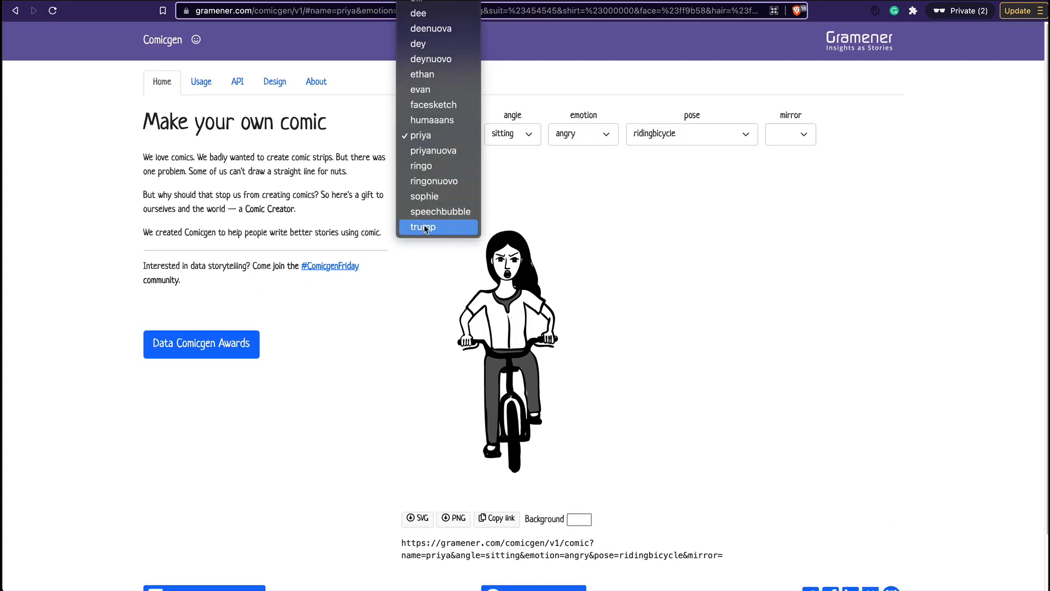
{"action": "left_click", "coordinate": [432, 120]}
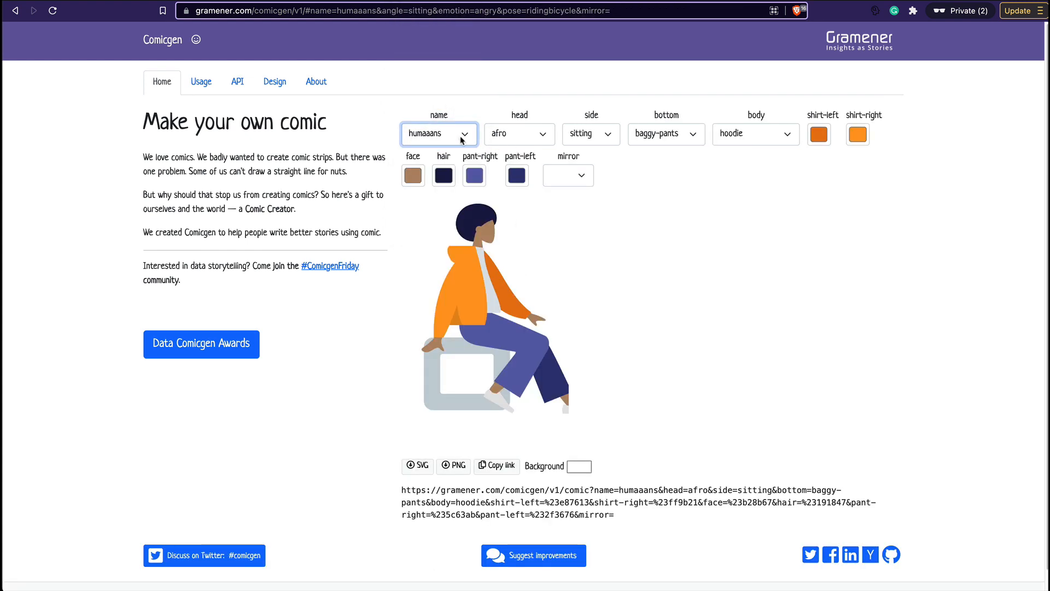
{"action": "left_click", "coordinate": [531, 136]}
{"action": "left_click", "coordinate": [520, 171]}
{"action": "left_click", "coordinate": [534, 135]}
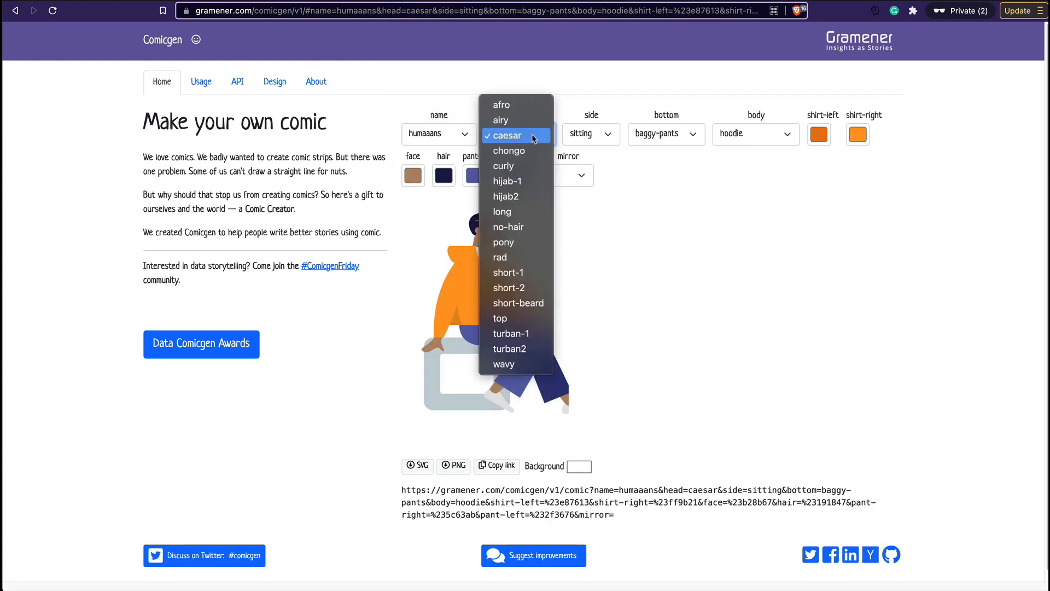
{"action": "left_click", "coordinate": [509, 228]}
{"action": "left_click", "coordinate": [509, 136]}
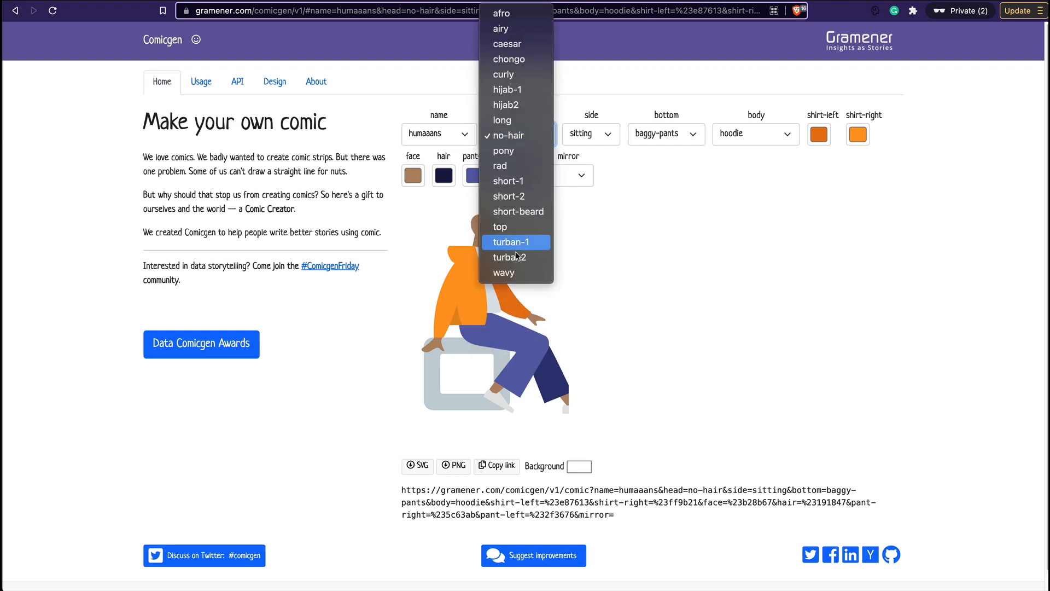
{"action": "left_click", "coordinate": [510, 242]}
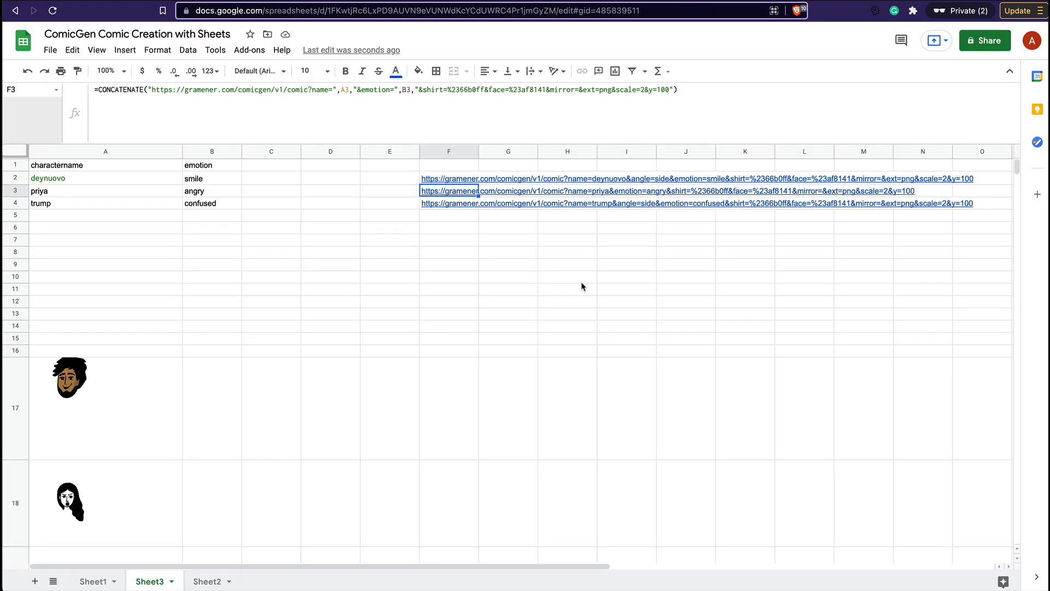
- Switch to the spreadsheet's Sheet1 and remove the rough=2.5 and ext=png parameters from the speech bubble URL in I3
{"action": "left_click", "coordinate": [91, 580]}
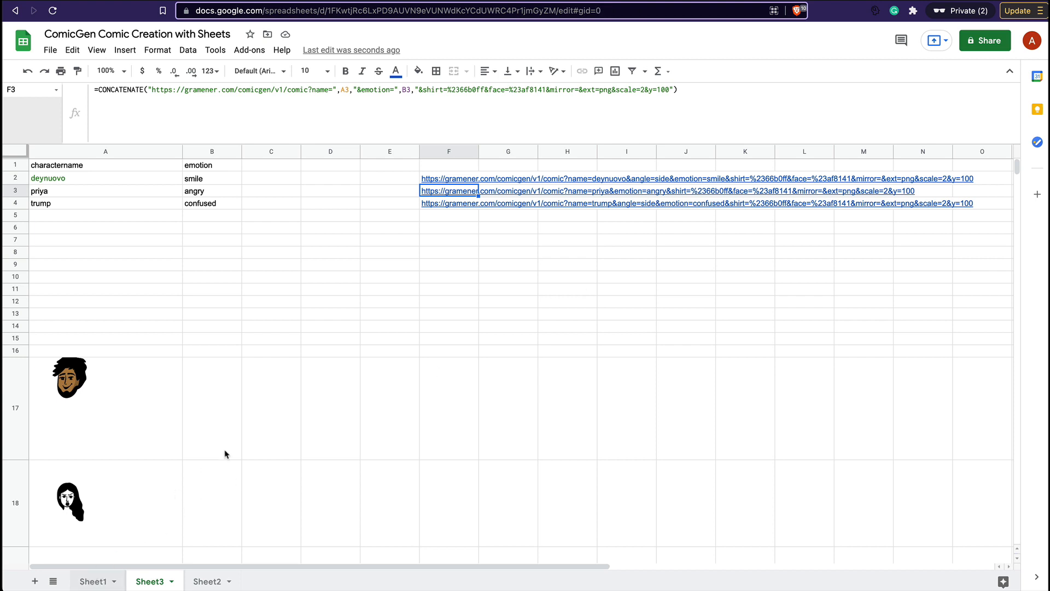
{"action": "scroll", "coordinate": [238, 444], "scroll_direction": "left", "scroll_amount": 5}
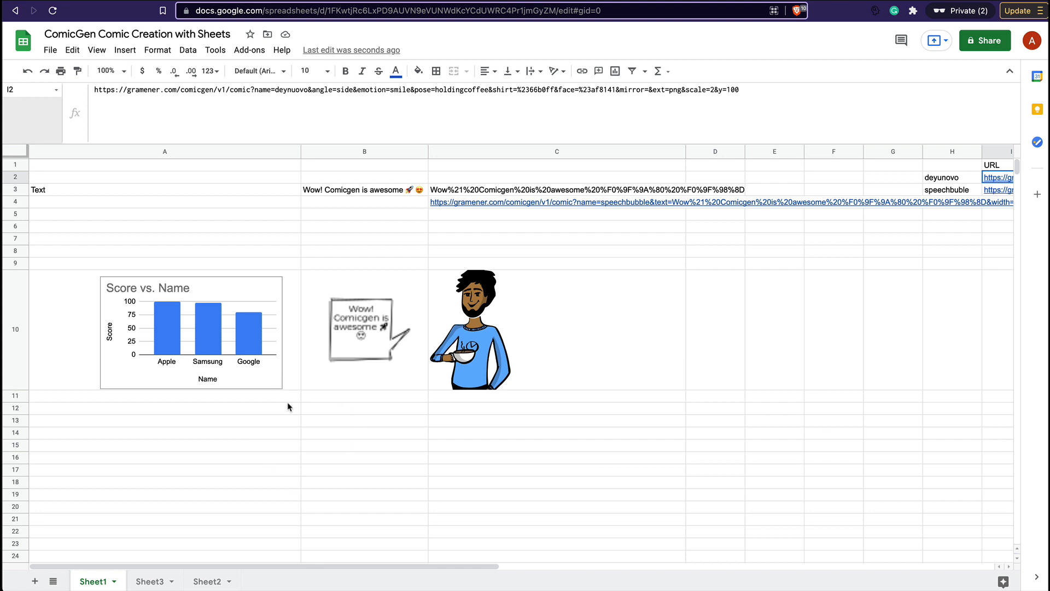
{"action": "scroll", "coordinate": [489, 219], "scroll_direction": "right", "scroll_amount": 10}
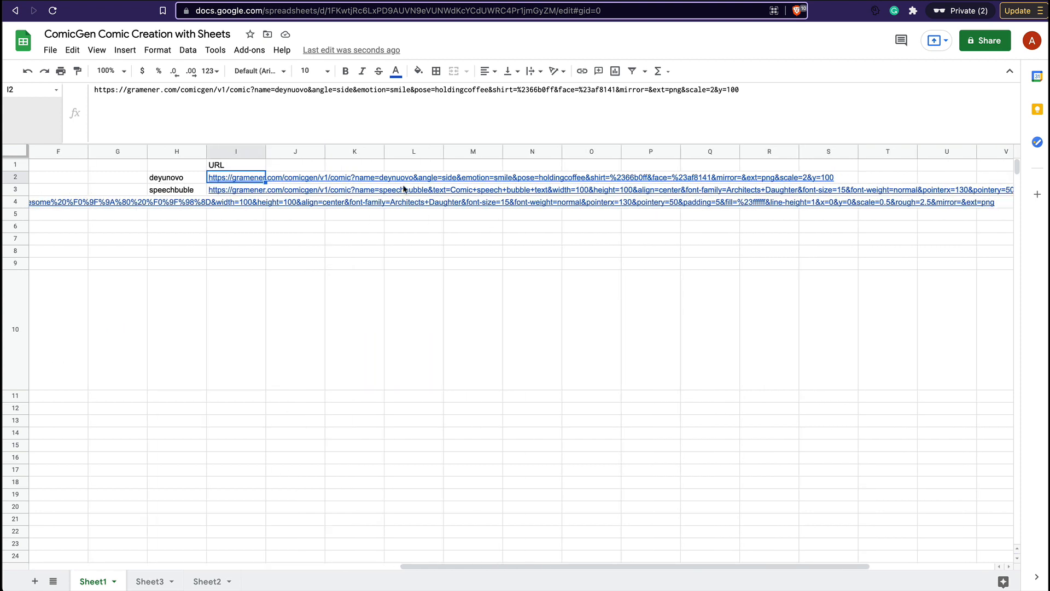
{"action": "left_click", "coordinate": [256, 194]}
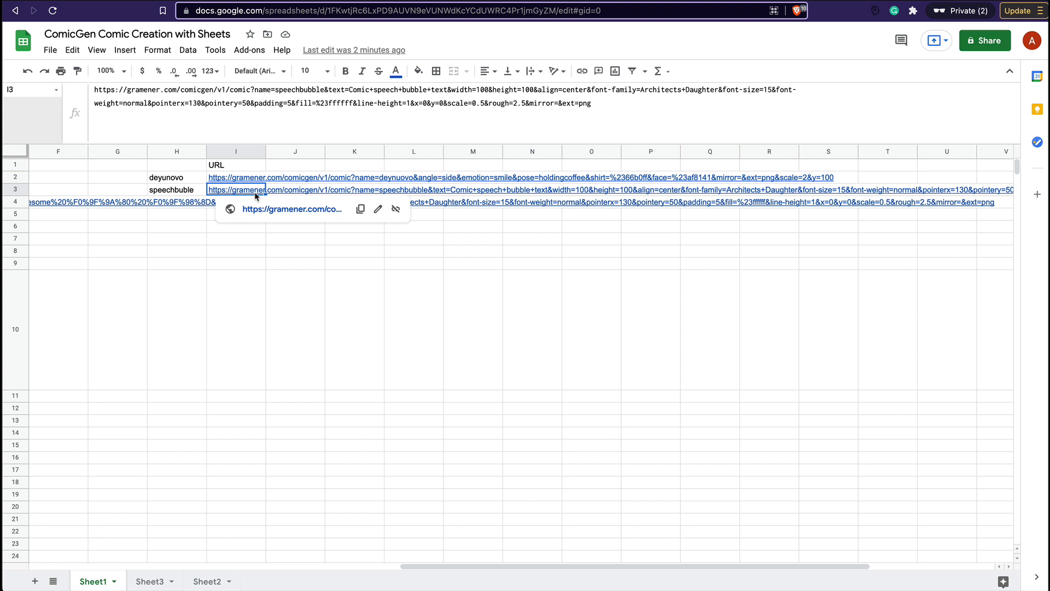
{"action": "left_click_drag", "start_coordinate": [487, 103], "coordinate": [523, 104]}
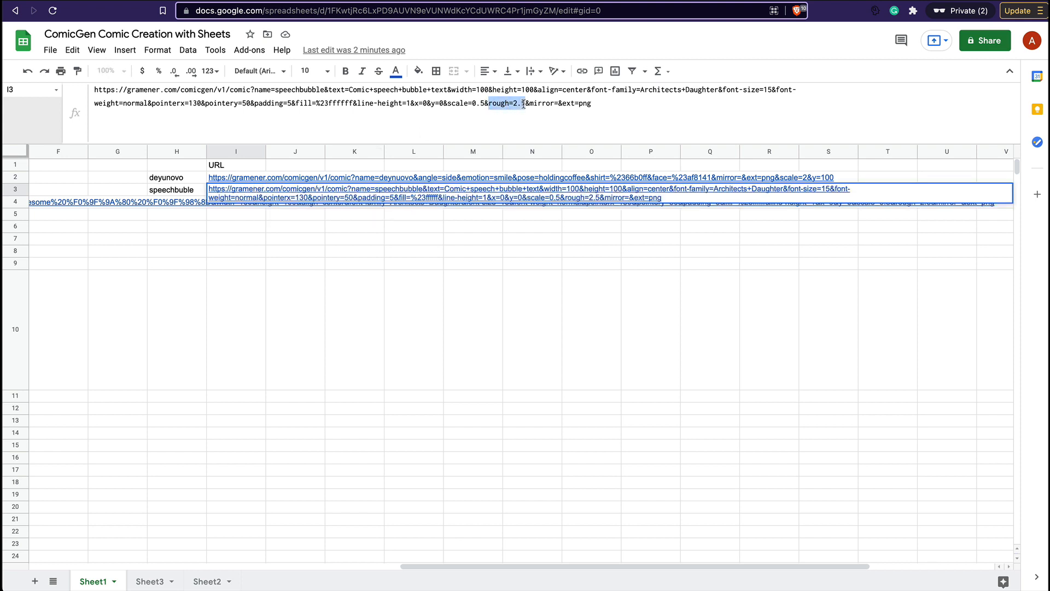
{"action": "key", "text": "BackSpace"}
{"action": "key", "text": "BackSpace"}
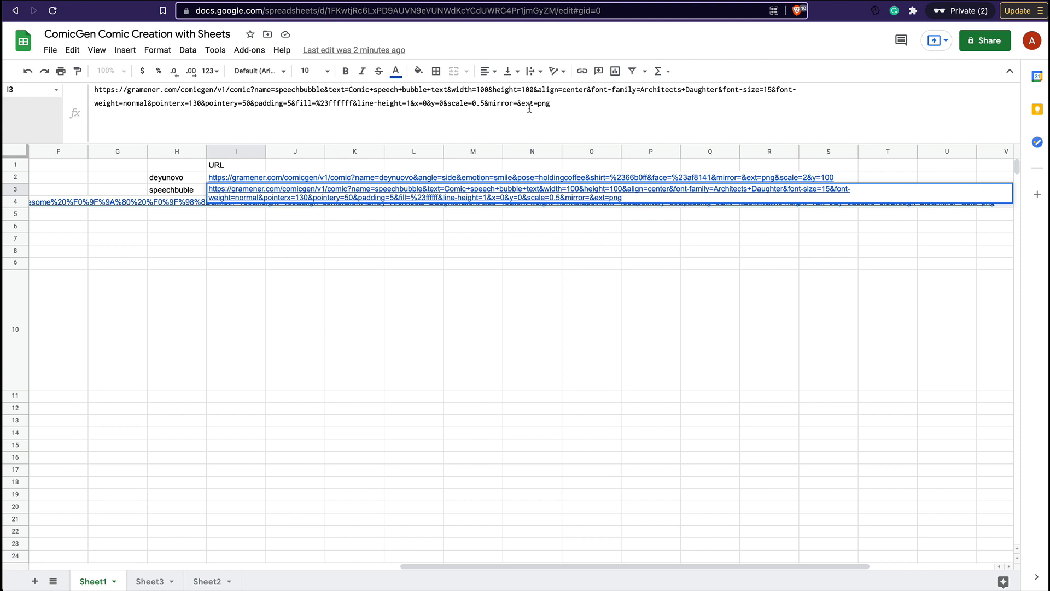
{"action": "left_click_drag", "start_coordinate": [565, 106], "coordinate": [522, 106]}
{"action": "key", "text": "BackSpace"}
{"action": "key", "text": "Return"}
{"action": "scroll", "coordinate": [469, 308], "scroll_direction": "left", "scroll_amount": 10}
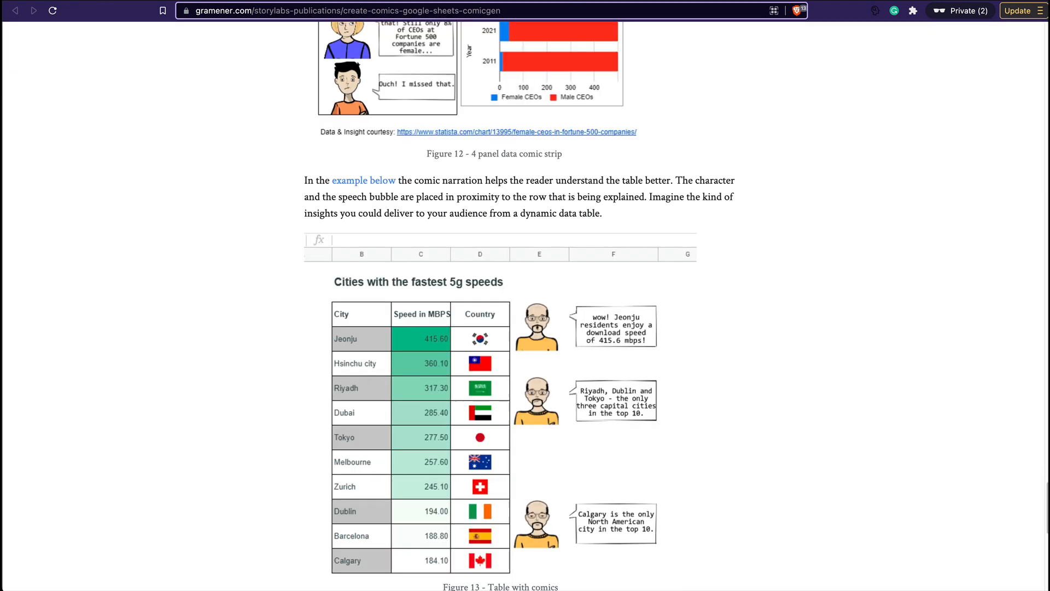
- Switch to the Gramener article and review its table-with-comics and interactive comic strip examples, closing links and dimension attribute step
{"action": "scroll", "coordinate": [408, 367], "scroll_direction": "down", "scroll_amount": 6}
{"action": "scroll", "coordinate": [408, 366], "scroll_direction": "down", "scroll_amount": 4}
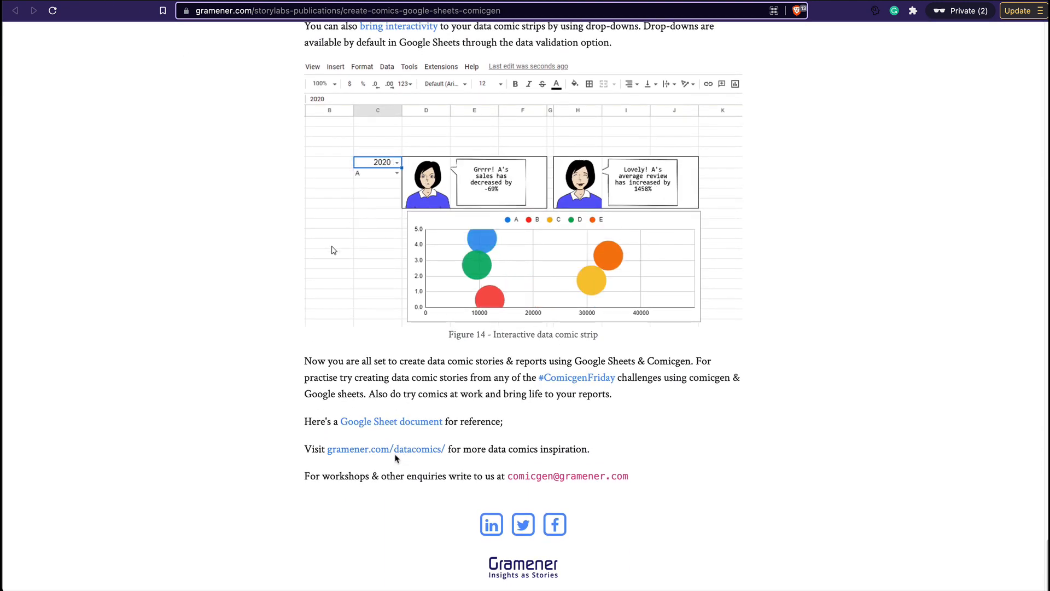
{"action": "scroll", "coordinate": [427, 421], "scroll_direction": "up", "scroll_amount": 2}
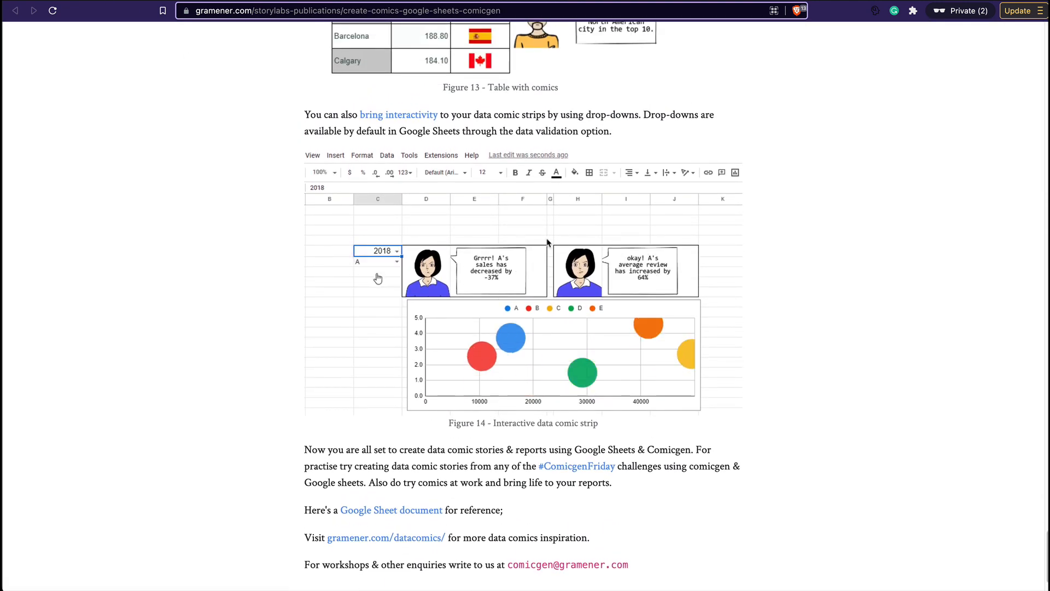
{"action": "scroll", "coordinate": [549, 242], "scroll_direction": "up", "scroll_amount": 20}
{"action": "scroll", "coordinate": [548, 242], "scroll_direction": "up", "scroll_amount": 10}
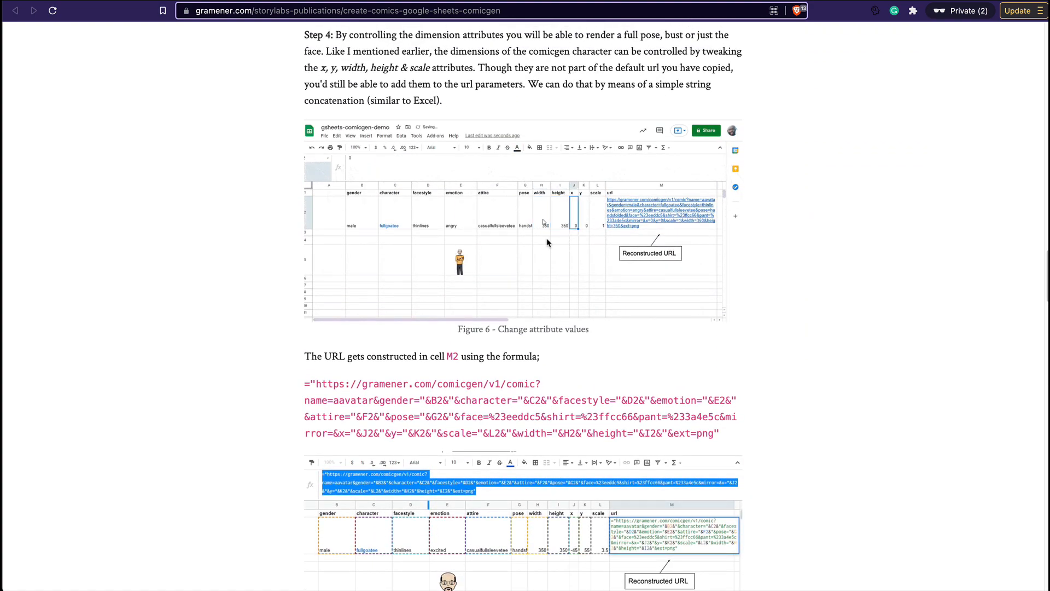
- Switch to the Data Comicgen Awards page and read its dataset, prizes and introduction, highlighting the extended submission date
{"action": "left_click", "coordinate": [708, 1]}
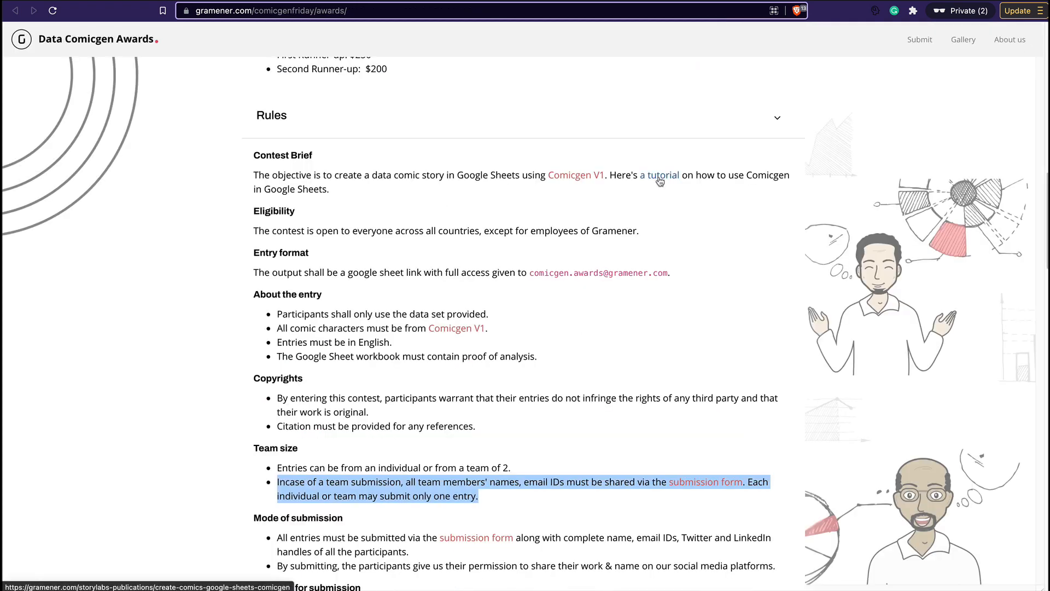
{"action": "scroll", "coordinate": [660, 181], "scroll_direction": "up", "scroll_amount": 8}
{"action": "scroll", "coordinate": [660, 181], "scroll_direction": "down", "scroll_amount": 1}
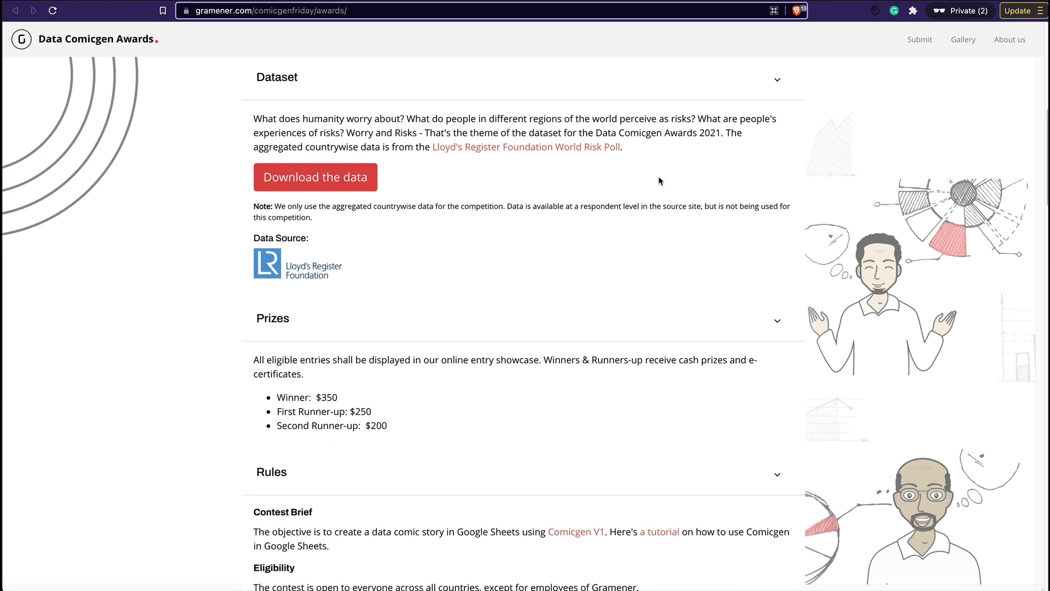
{"action": "scroll", "coordinate": [543, 380], "scroll_direction": "up", "scroll_amount": 8}
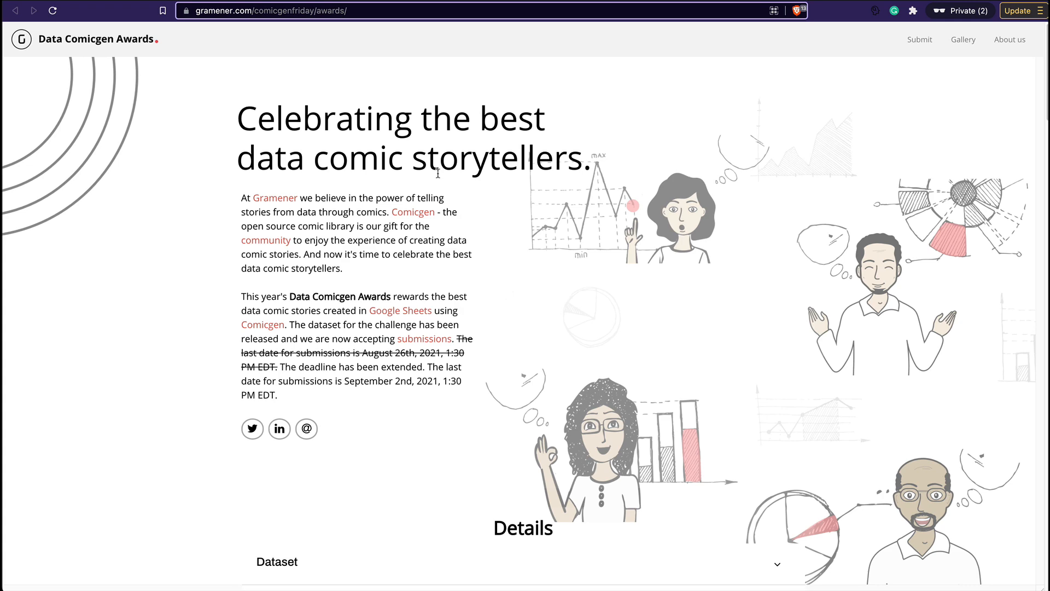
{"action": "scroll", "coordinate": [438, 172], "scroll_direction": "down", "scroll_amount": 5}
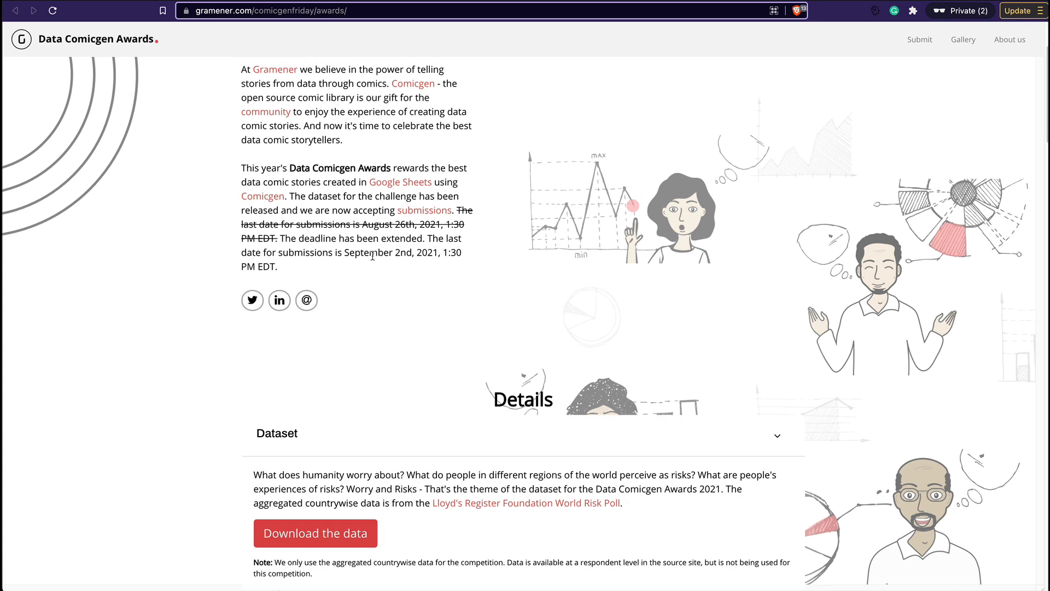
{"action": "left_click_drag", "start_coordinate": [344, 253], "coordinate": [456, 254]}
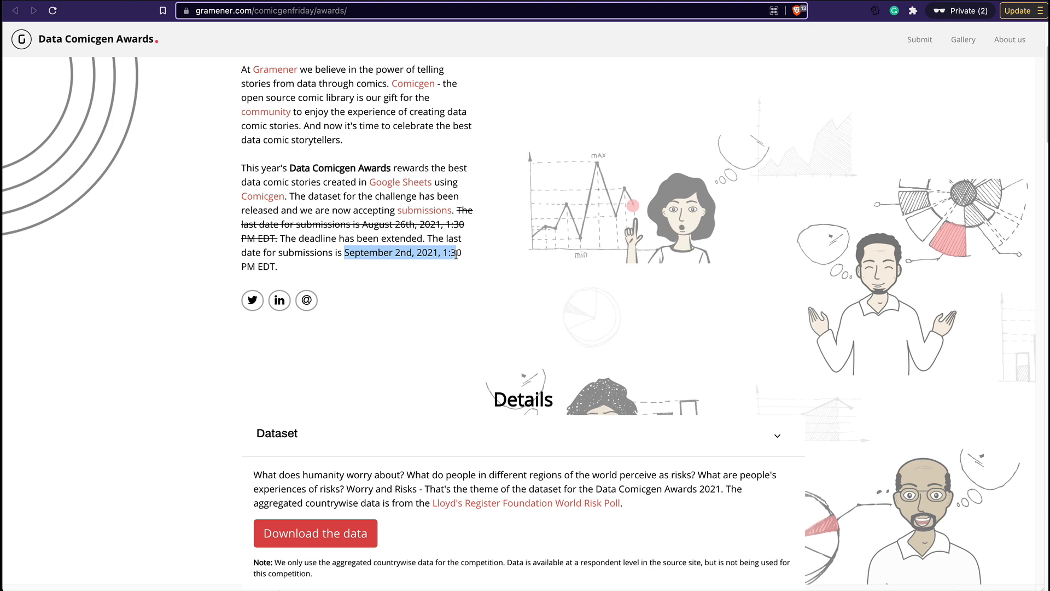
- Read the awards' prizes, rules and judging criteria, highlighting the requirement about scripts and conversational dialogues
{"action": "scroll", "coordinate": [456, 255], "scroll_direction": "down", "scroll_amount": 7}
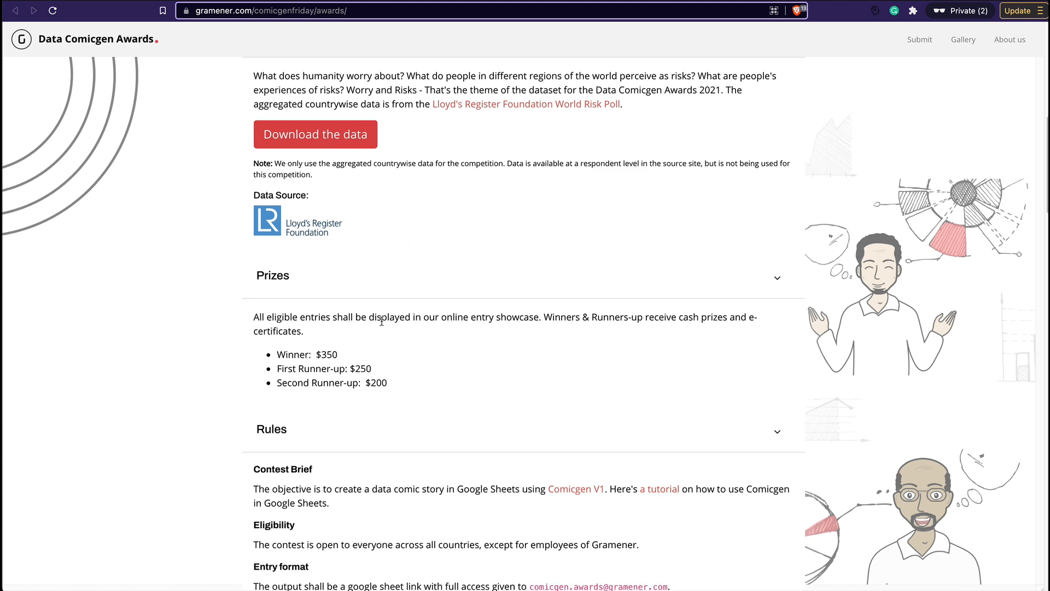
{"action": "scroll", "coordinate": [381, 321], "scroll_direction": "down", "scroll_amount": 1}
{"action": "scroll", "coordinate": [381, 324], "scroll_direction": "down", "scroll_amount": 7}
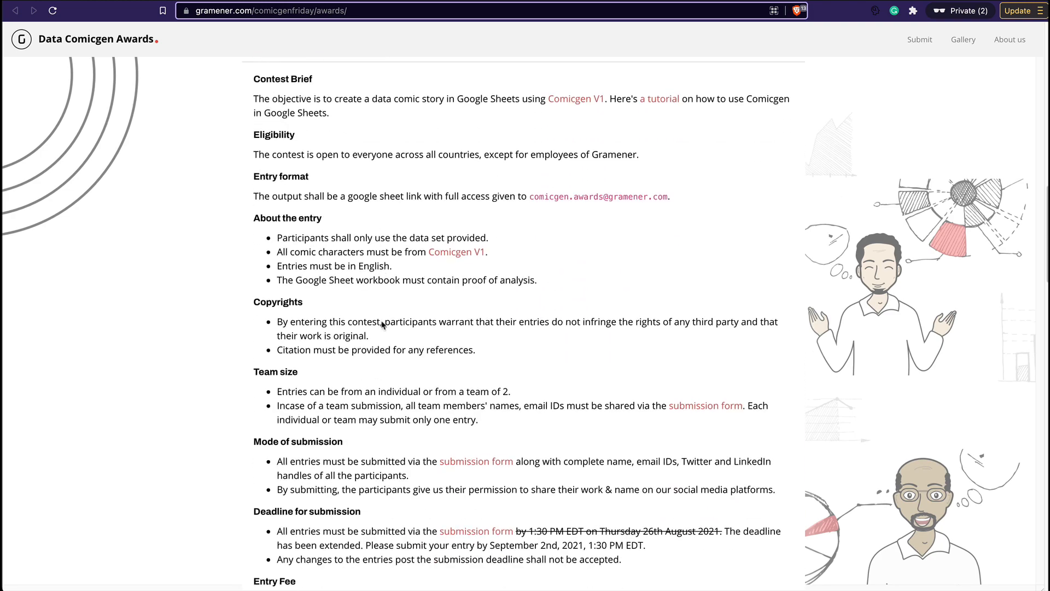
{"action": "scroll", "coordinate": [381, 325], "scroll_direction": "down", "scroll_amount": 8}
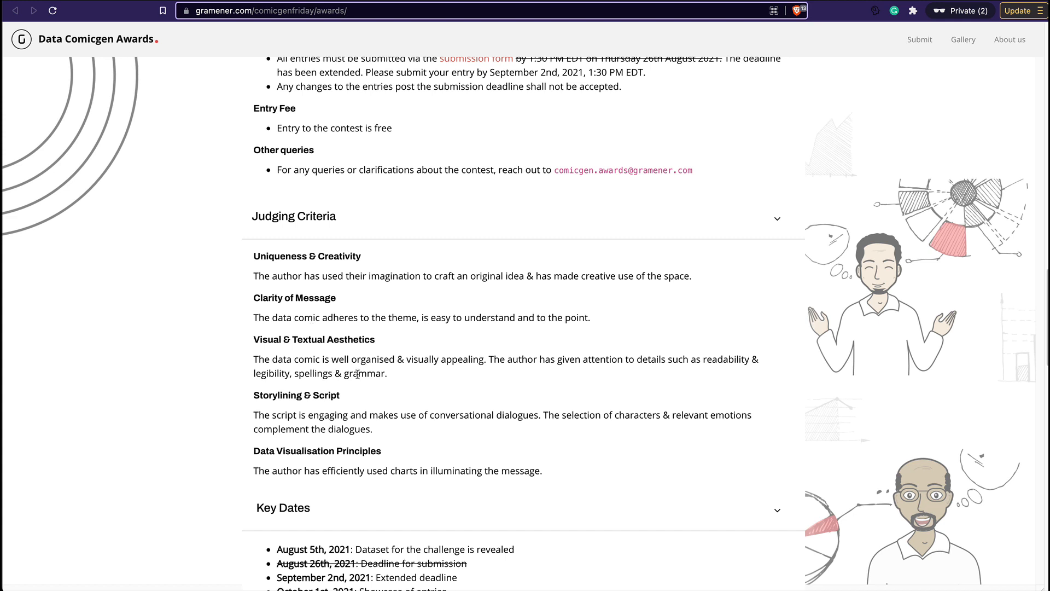
{"action": "left_click_drag", "start_coordinate": [425, 416], "coordinate": [514, 415]}
{"action": "left_click", "coordinate": [514, 416]}
{"action": "scroll", "coordinate": [347, 413], "scroll_direction": "up", "scroll_amount": 10}
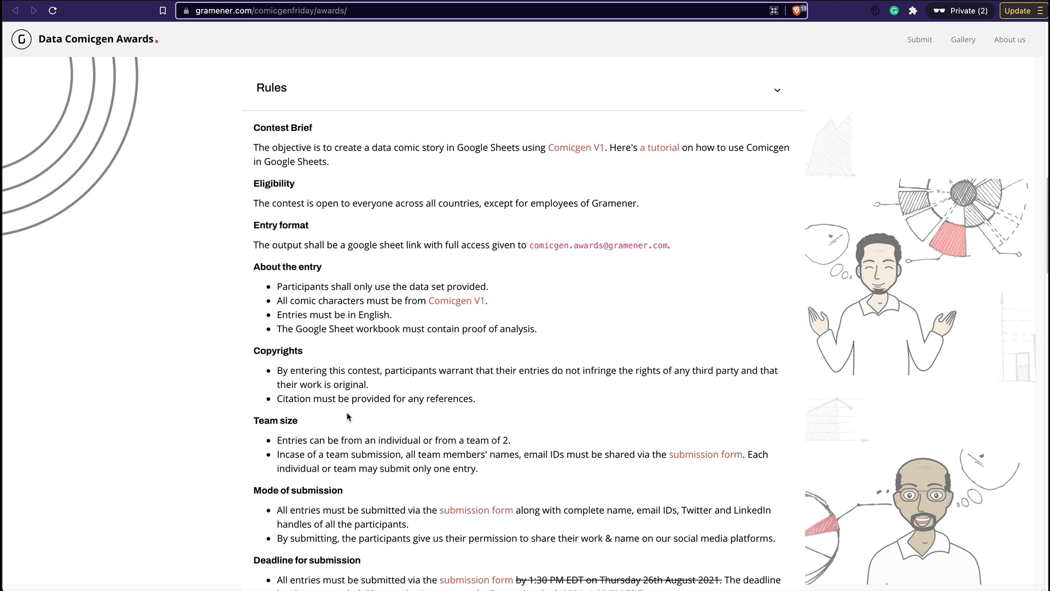
- Look through the awards page again from the introduction to the contest rules, jury profiles and key dates
{"action": "scroll", "coordinate": [347, 417], "scroll_direction": "up", "scroll_amount": 15}
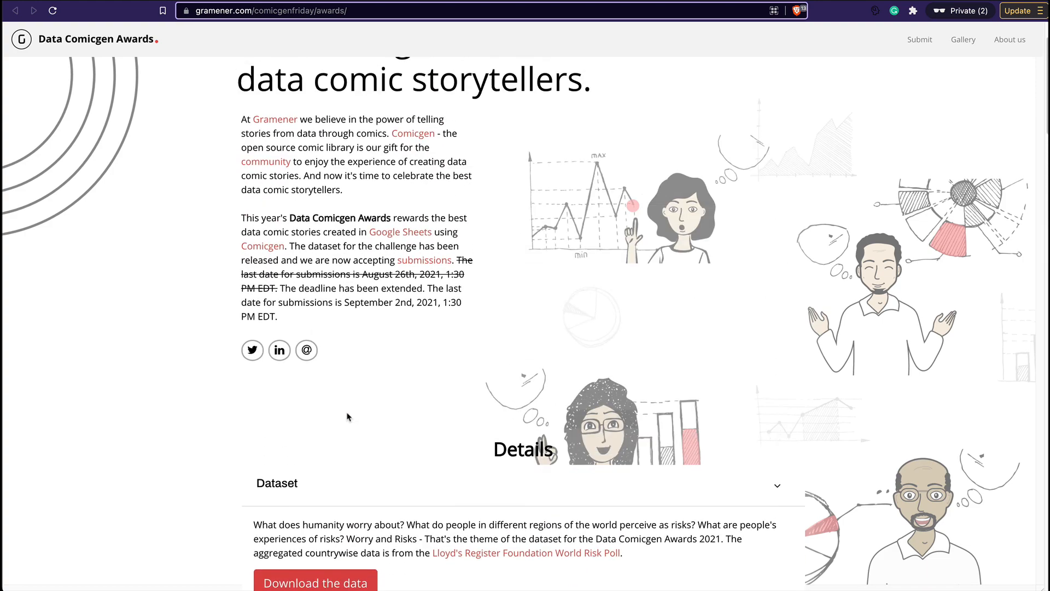
{"action": "scroll", "coordinate": [347, 417], "scroll_direction": "down", "scroll_amount": 12}
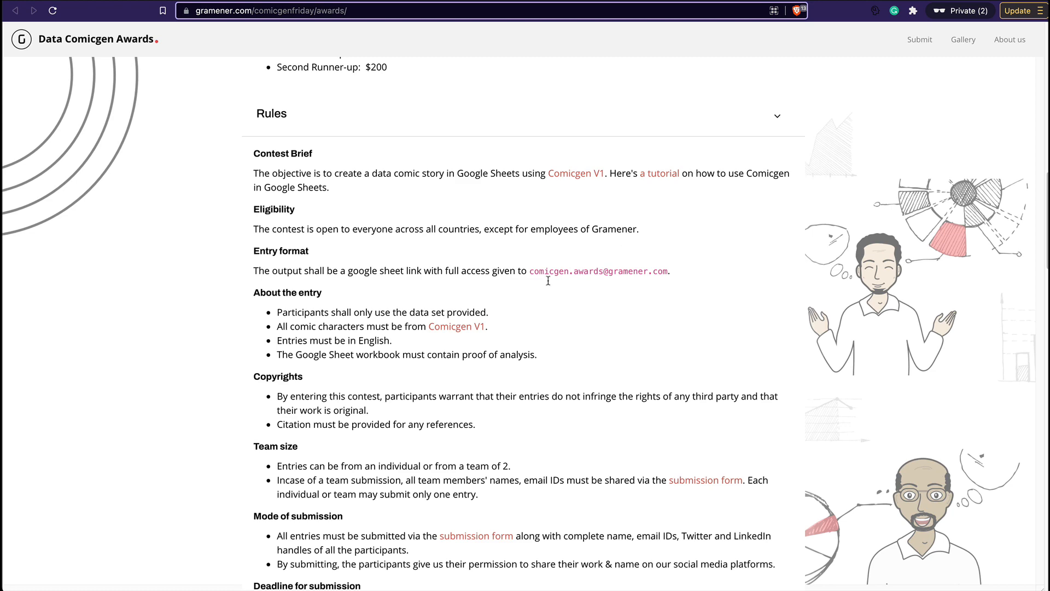
{"action": "scroll", "coordinate": [413, 291], "scroll_direction": "down", "scroll_amount": 10}
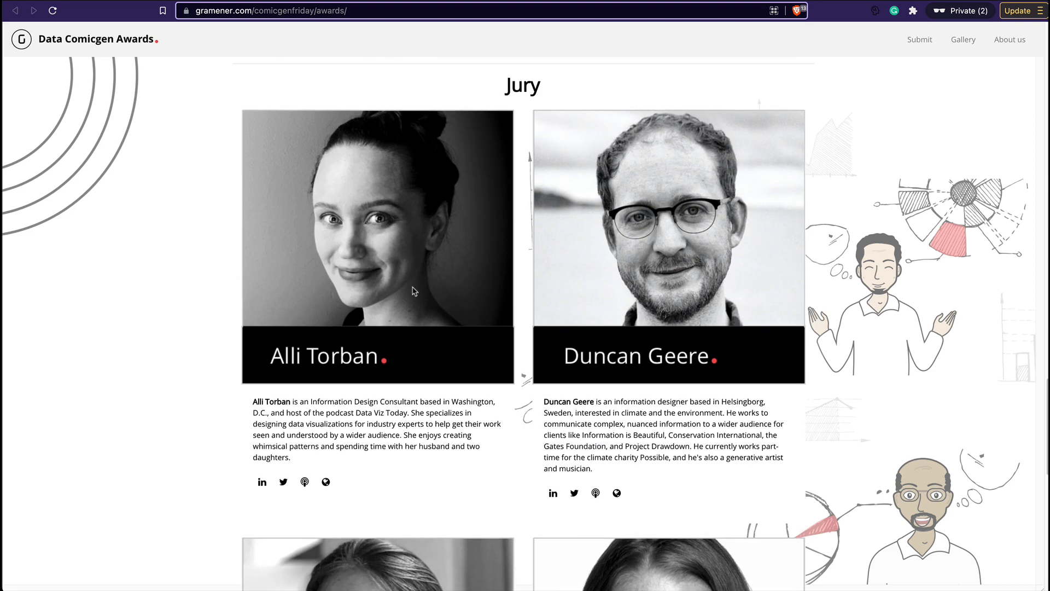
{"action": "scroll", "coordinate": [413, 291], "scroll_direction": "up", "scroll_amount": 6}
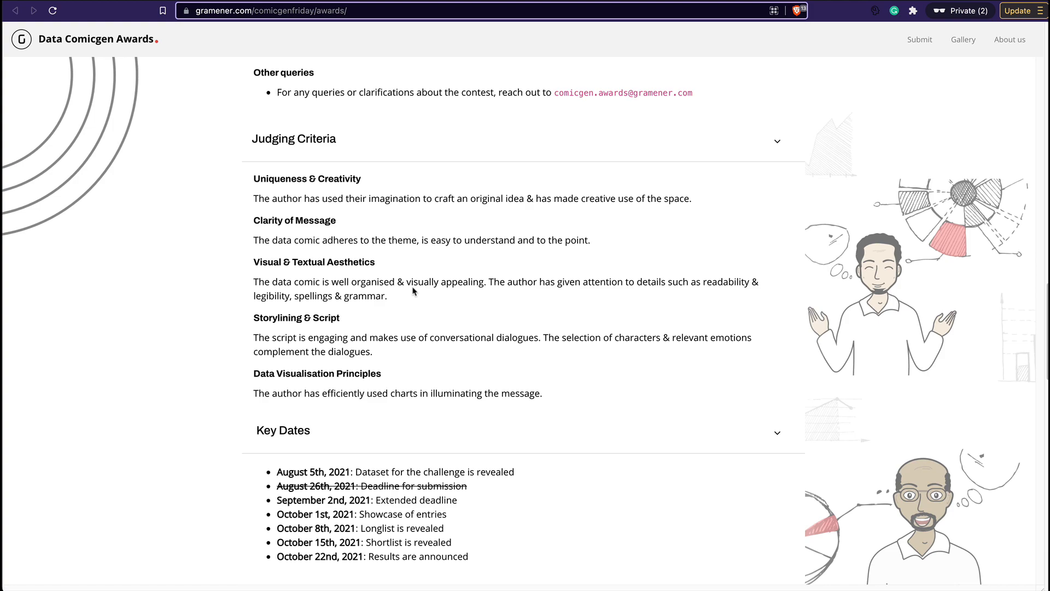
{"action": "scroll", "coordinate": [413, 291], "scroll_direction": "up", "scroll_amount": 7}
{"action": "scroll", "coordinate": [414, 291], "scroll_direction": "up", "scroll_amount": 20}
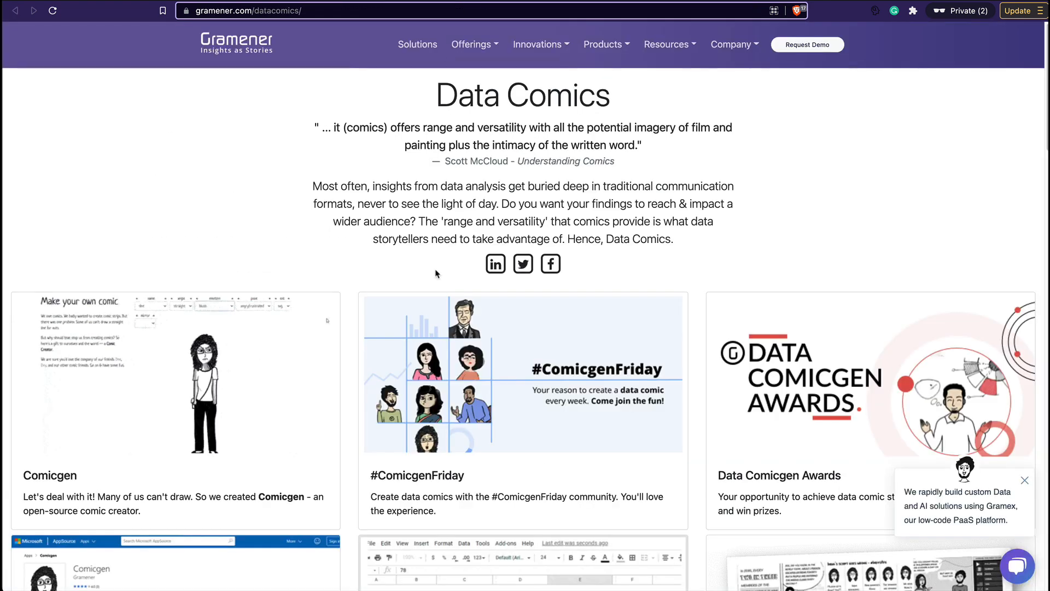
- Browse the project cards on Gramener's Data Comics page and return to its introduction
{"action": "scroll", "coordinate": [436, 268], "scroll_direction": "down", "scroll_amount": 15}
{"action": "scroll", "coordinate": [435, 273], "scroll_direction": "up", "scroll_amount": 15}
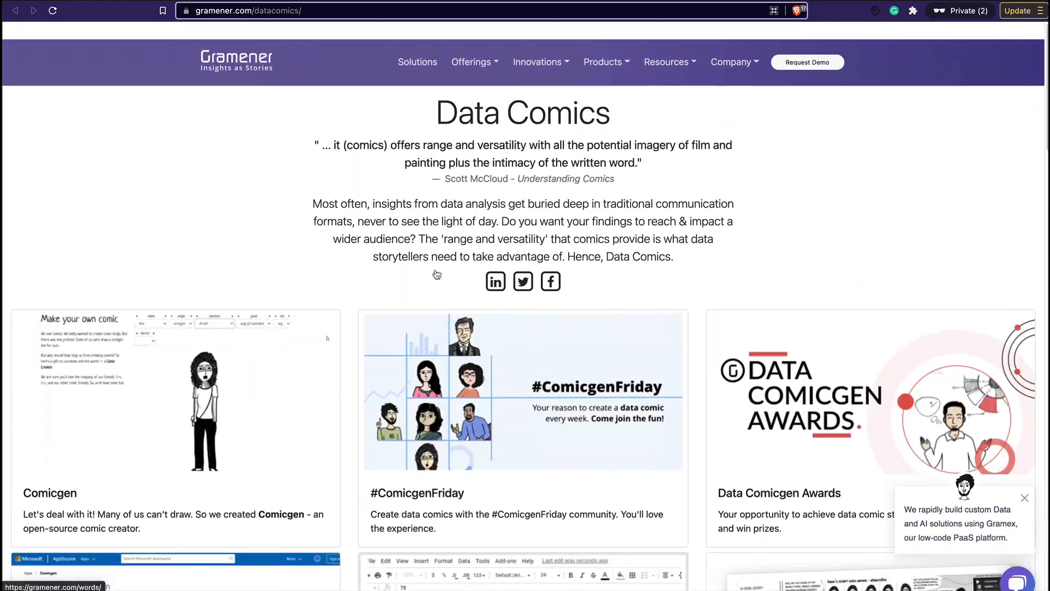